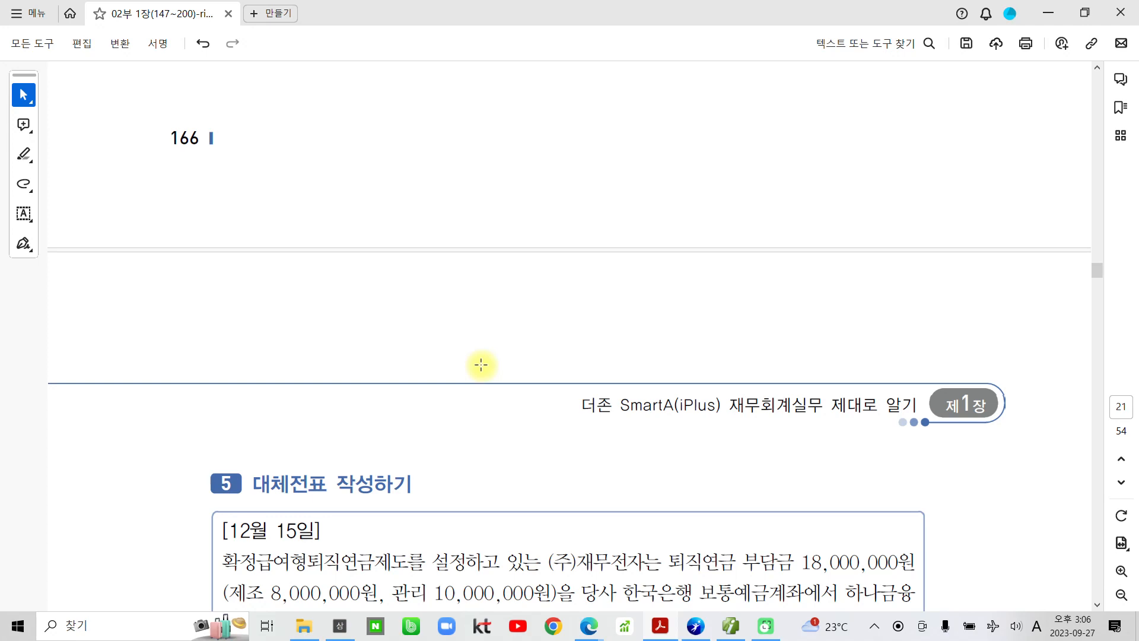
- Highlight the date 12월 15일 and '퇴직연금 부담금 18,000,000원' in yellow
scroll(522, 356, "down", 5)
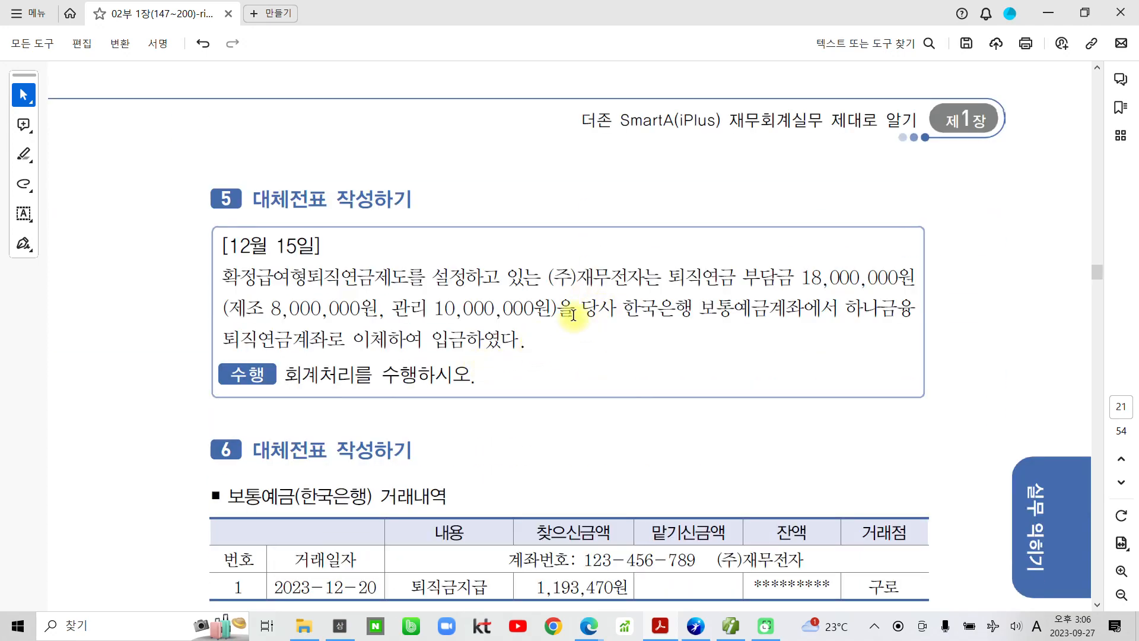
scroll(504, 302, "down", 2)
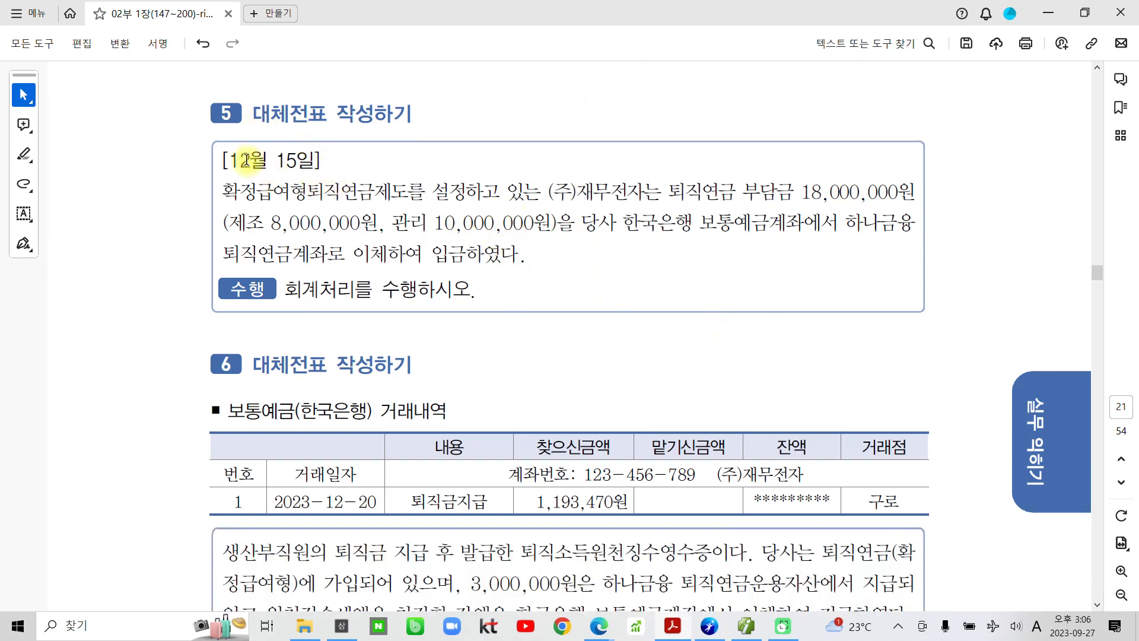
left_click_drag(229, 160, 320, 160)
left_click(355, 133)
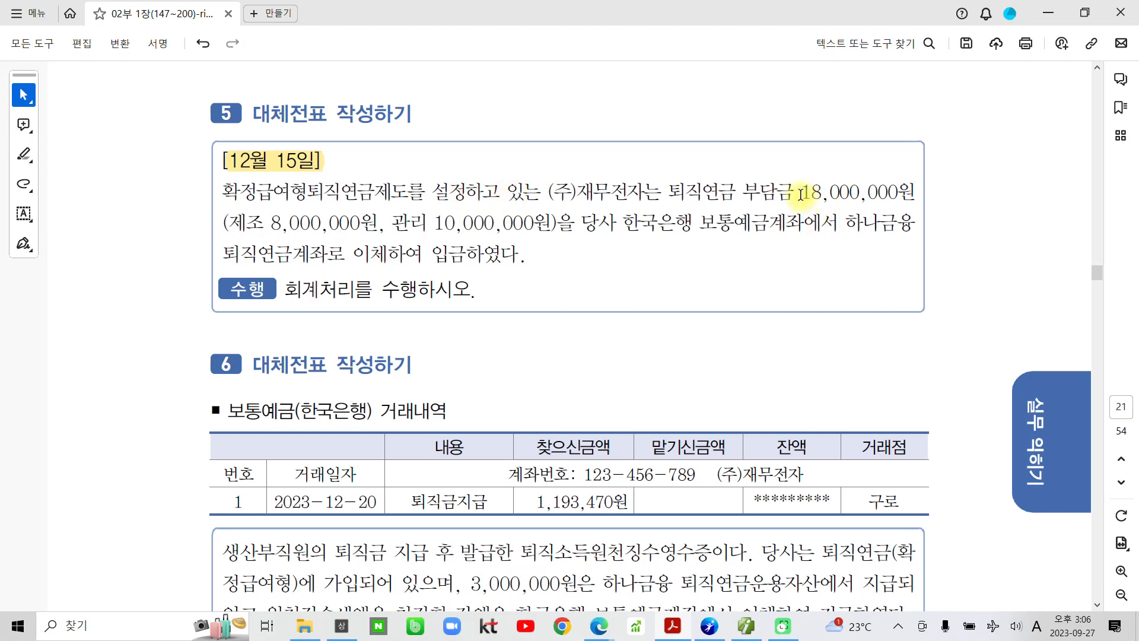
left_click_drag(668, 191, 915, 193)
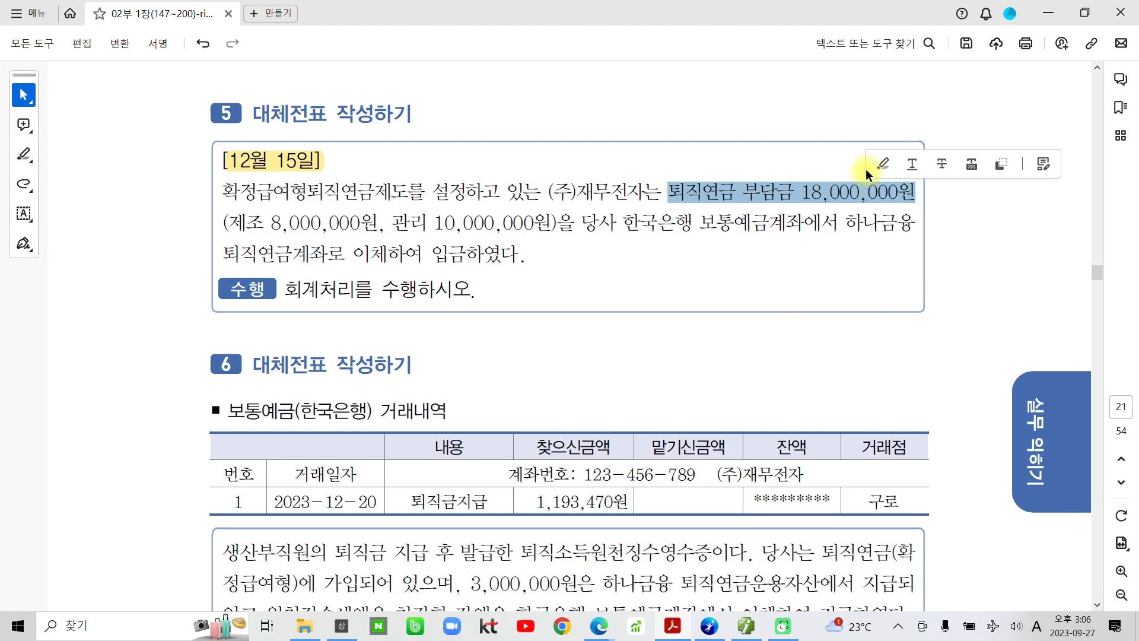
left_click(881, 163)
- Highlight '보통예금' and '퇴직연금계좌' in yellow
left_click_drag(701, 223, 769, 222)
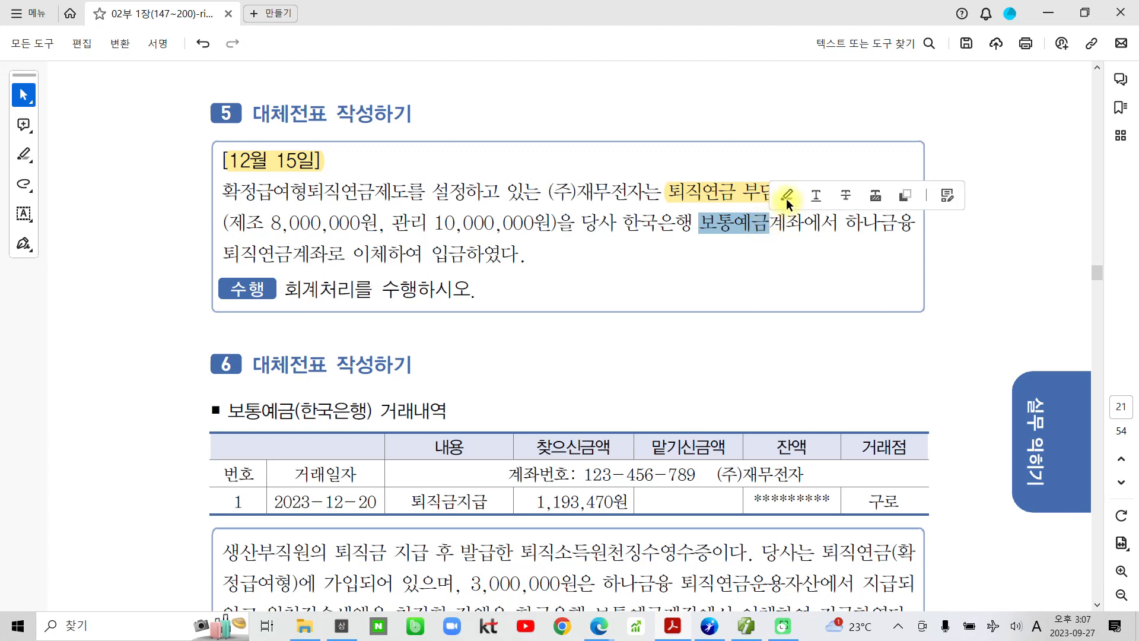
left_click(786, 196)
left_click_drag(225, 253, 330, 255)
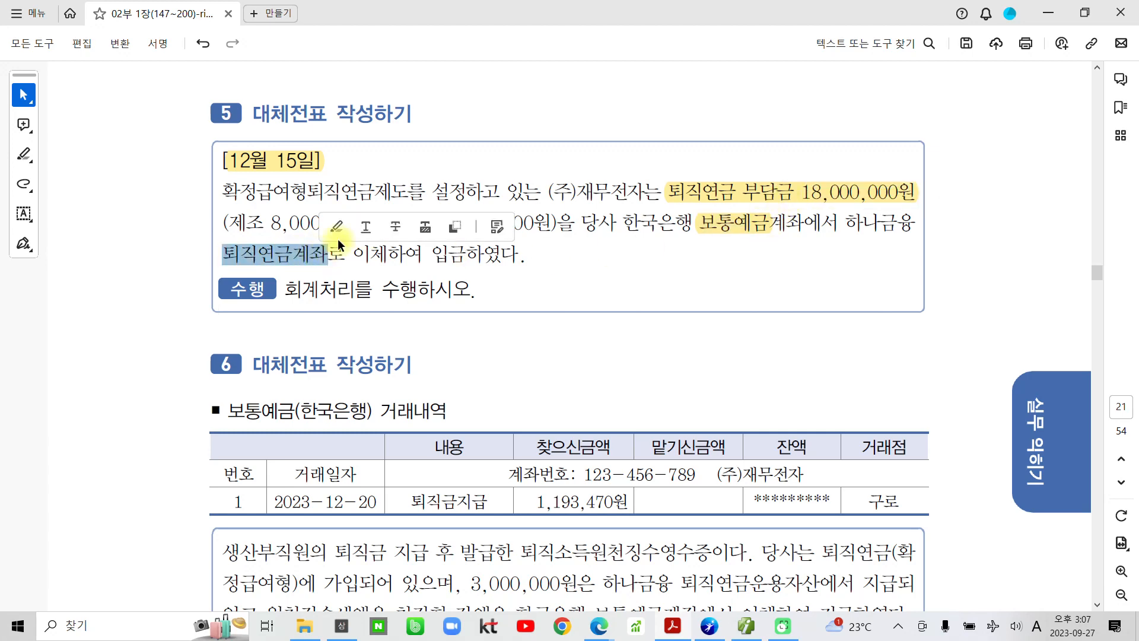
left_click(339, 228)
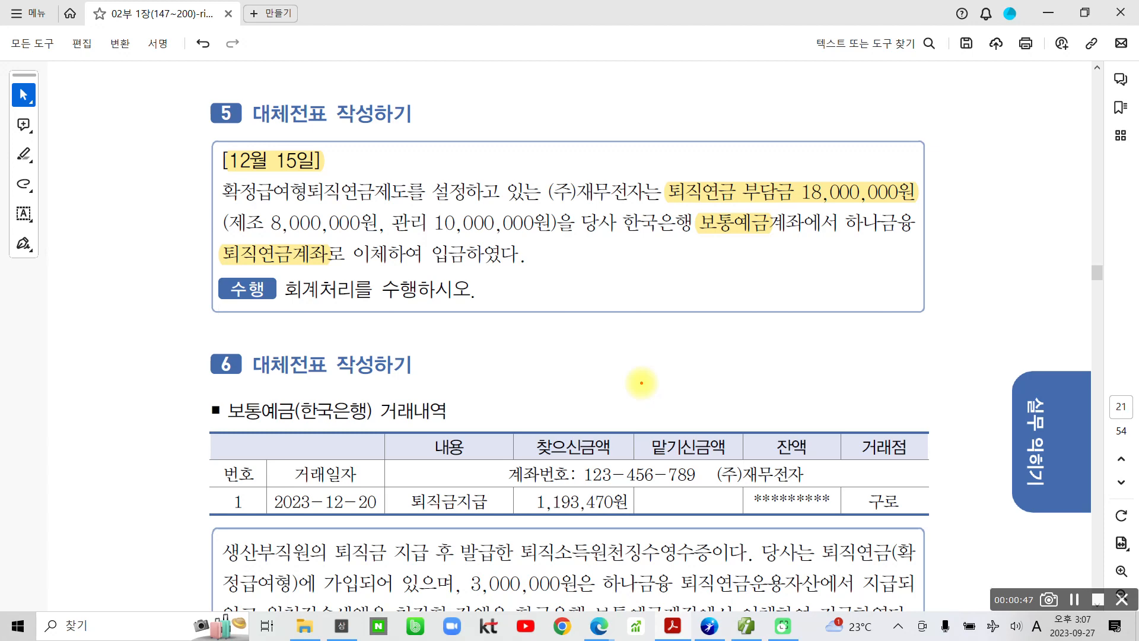
- Circle 확정급여형 and the 18,000,000원 contribution in red, and write 자산 above the amount
mouse_move(212, 179)
left_mouse_down()
mouse_move(214, 207)
mouse_move(315, 210)
mouse_move(311, 174)
mouse_move(204, 181)
left_mouse_up()
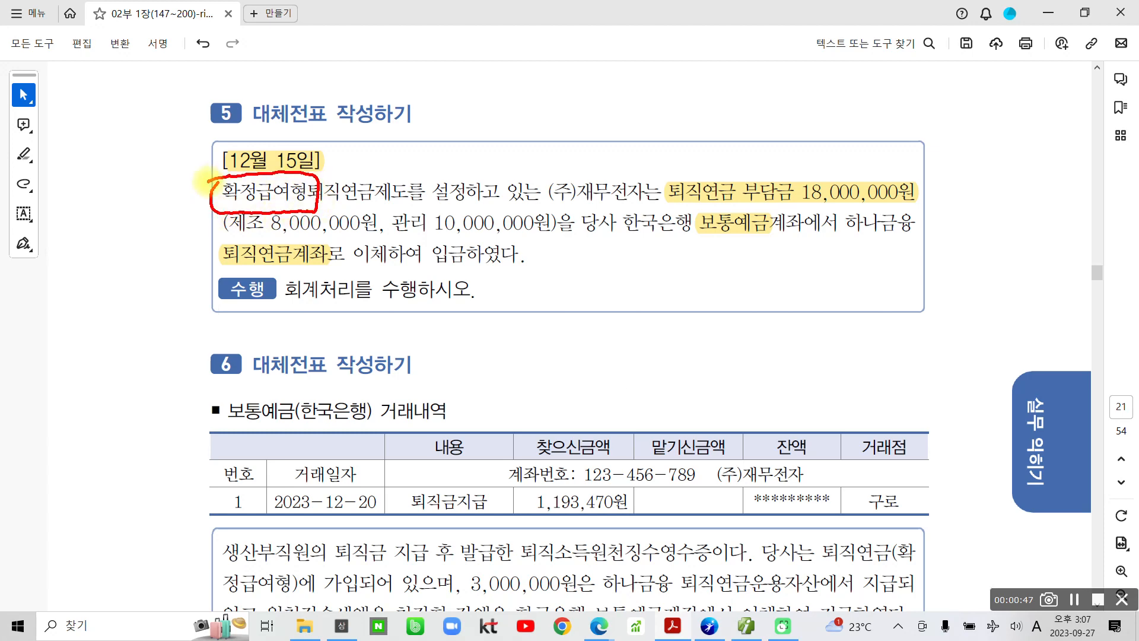
mouse_move(676, 175)
left_mouse_down()
mouse_move(663, 205)
mouse_move(949, 204)
mouse_move(807, 169)
mouse_move(678, 172)
left_mouse_up()
mouse_move(792, 123)
left_mouse_down()
mouse_move(799, 156)
mouse_move(835, 161)
mouse_move(856, 141)
left_mouse_up()
mouse_move(874, 126)
left_mouse_down()
mouse_move(860, 143)
mouse_move(881, 147)
mouse_move(910, 128)
left_mouse_up()
left_click_drag(870, 142, 908, 159)
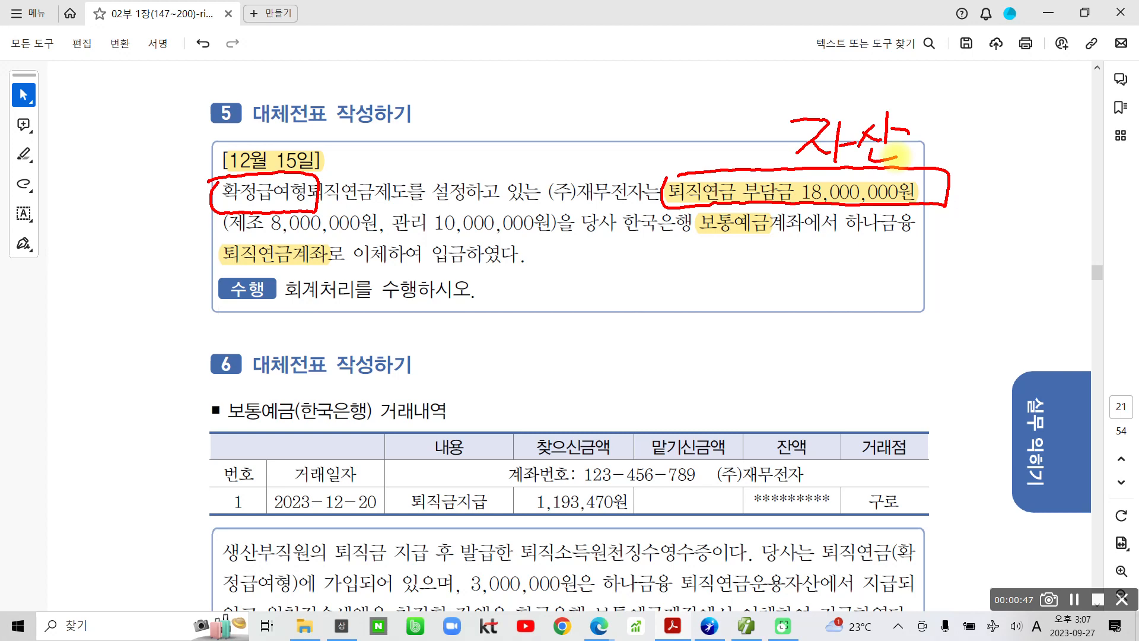
- Circle 퇴직연금계좌로 in red and extend the handwritten note to '(퇴직연금운용자산)'
mouse_move(225, 243)
left_mouse_down()
mouse_move(212, 278)
mouse_move(353, 252)
mouse_move(225, 243)
mouse_move(225, 257)
left_mouse_up()
mouse_move(563, 116)
left_mouse_down()
mouse_move(617, 110)
mouse_move(635, 148)
mouse_move(643, 112)
mouse_move(664, 172)
mouse_move(681, 117)
mouse_move(703, 154)
mouse_move(705, 135)
mouse_move(733, 142)
mouse_move(755, 130)
mouse_move(771, 95)
mouse_move(778, 141)
mouse_move(791, 123)
mouse_move(774, 149)
left_mouse_up()
left_click_drag(570, 107, 593, 181)
left_click_drag(943, 109, 919, 176)
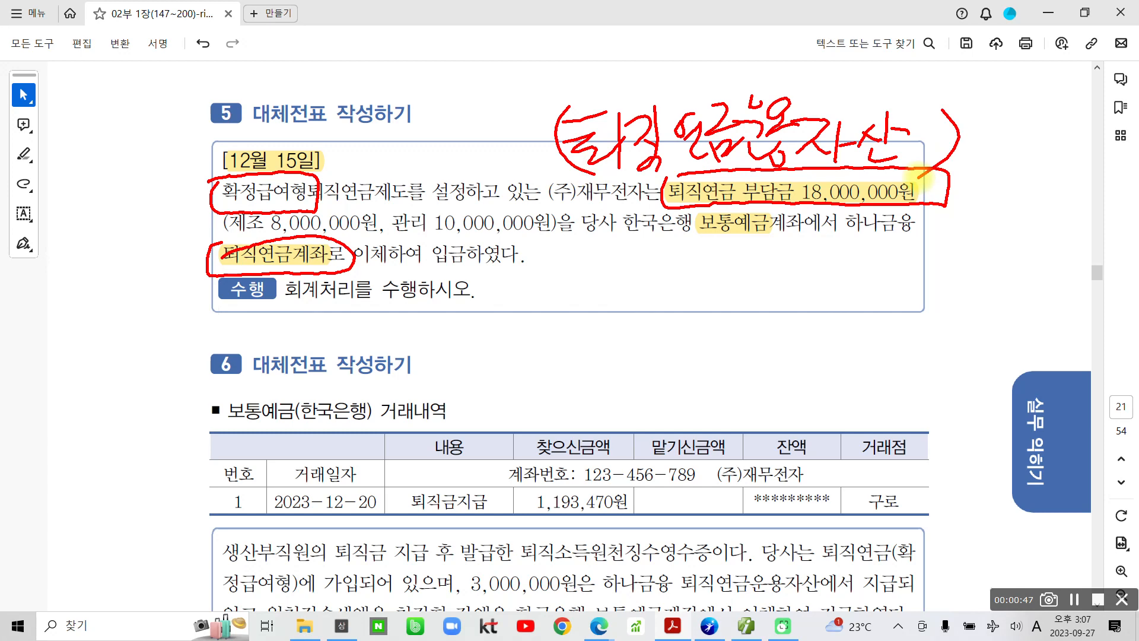
- Draw an arrow from the date, circle 제조 8,000,000원 in blue, then clear all ink
mouse_move(294, 172)
left_mouse_down()
mouse_move(483, 33)
mouse_move(691, 83)
mouse_move(674, 68)
left_mouse_up()
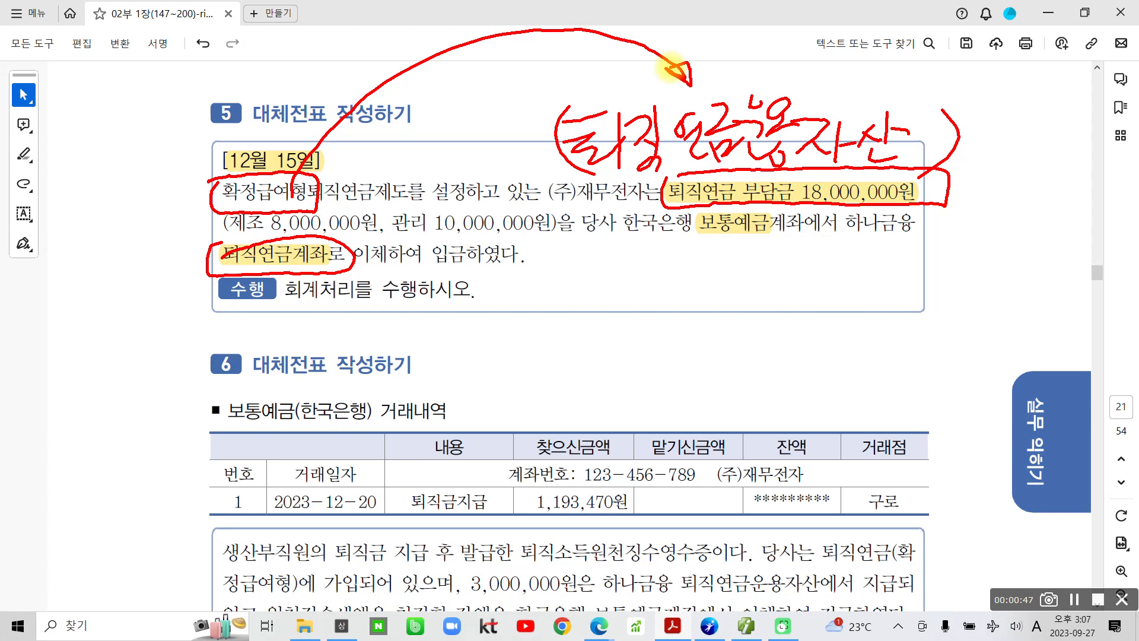
mouse_move(224, 235)
left_mouse_down()
mouse_move(332, 241)
mouse_move(403, 224)
mouse_move(206, 221)
mouse_move(379, 234)
mouse_move(409, 214)
mouse_move(504, 241)
mouse_move(499, 198)
mouse_move(398, 202)
left_mouse_up()
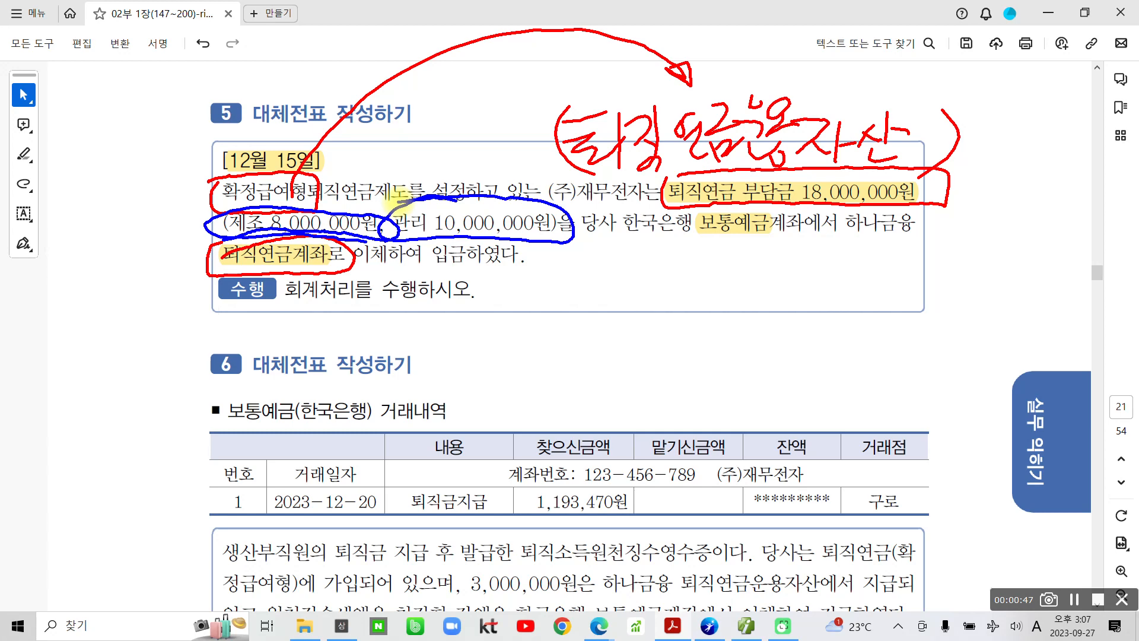
key("Escape")
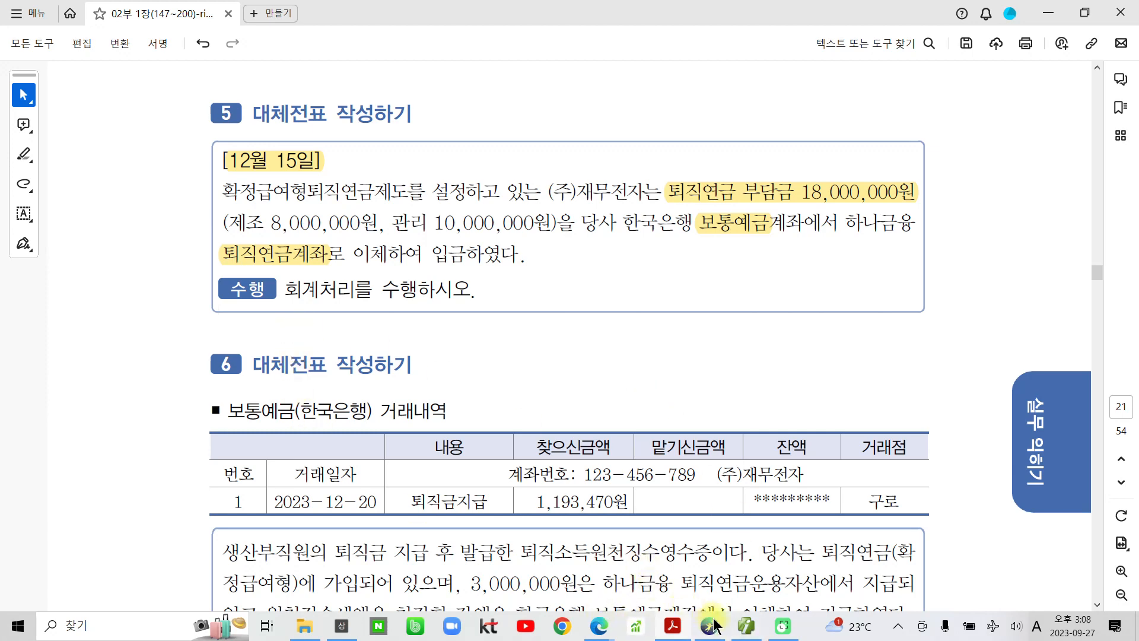
- In 일반전표입력, set the voucher date to December 15 and start a debit (3) line
left_click(746, 626)
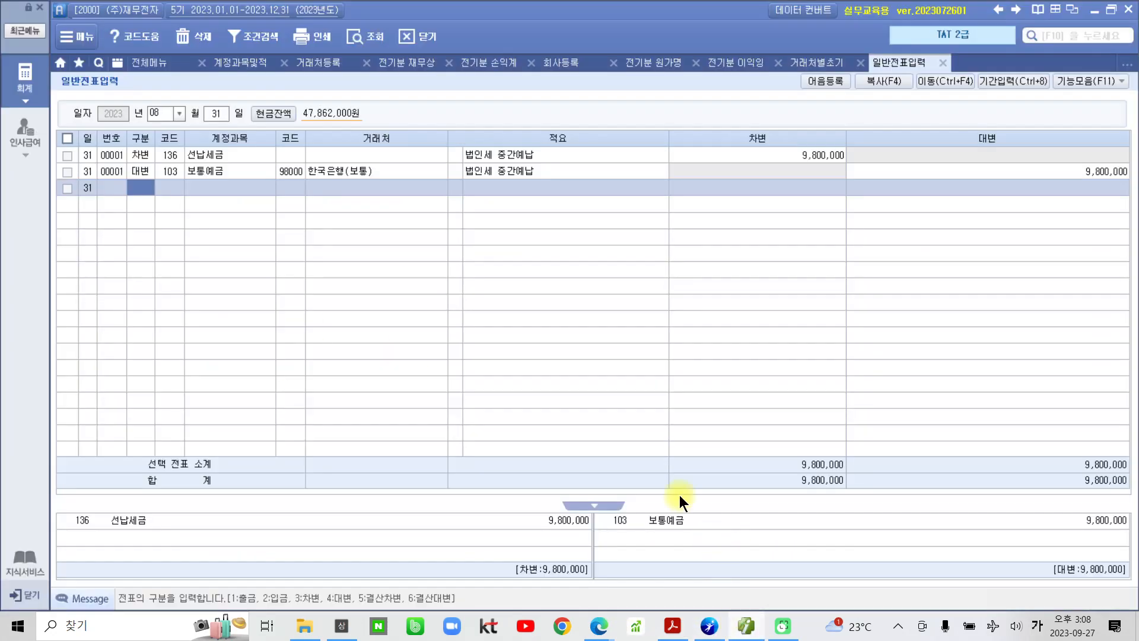
left_click(179, 112)
left_click(166, 248)
type("13")
key("Return")
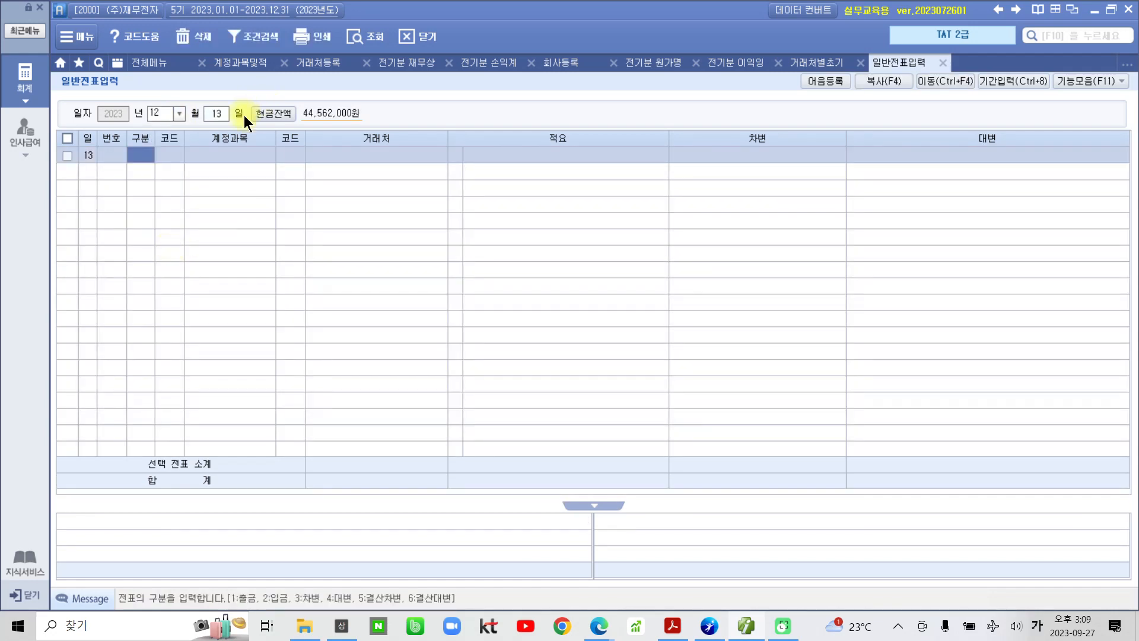
left_click(215, 117)
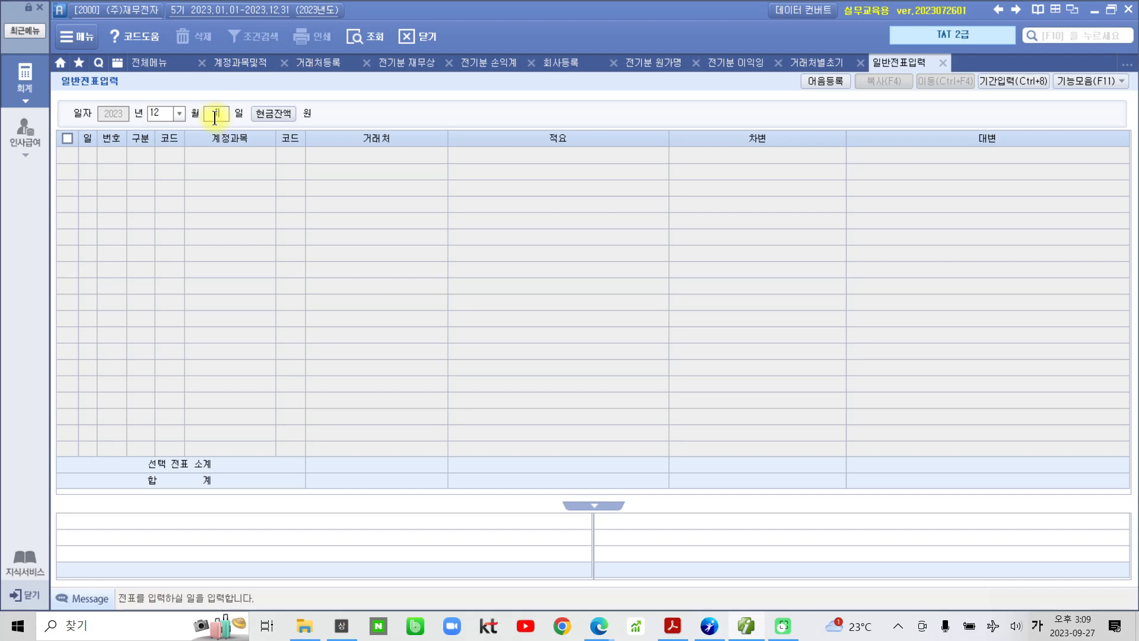
type("15")
key("Return")
type("3")
key("Return")
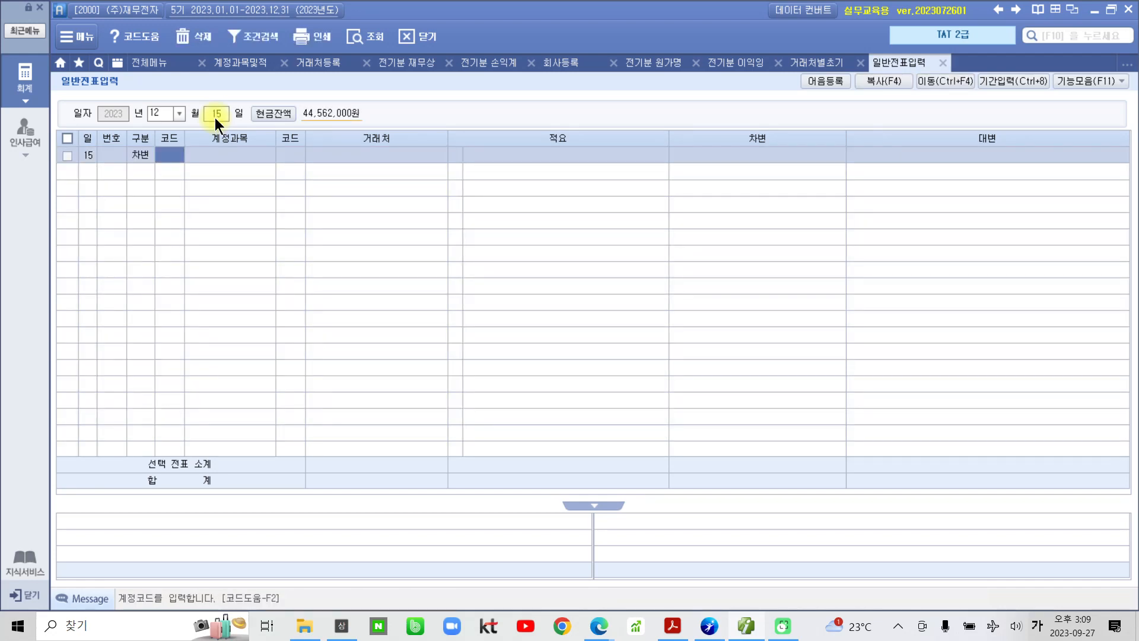
- Choose account 198 퇴직연금운용자산 for the debit line
type("퇴직")
key("Return")
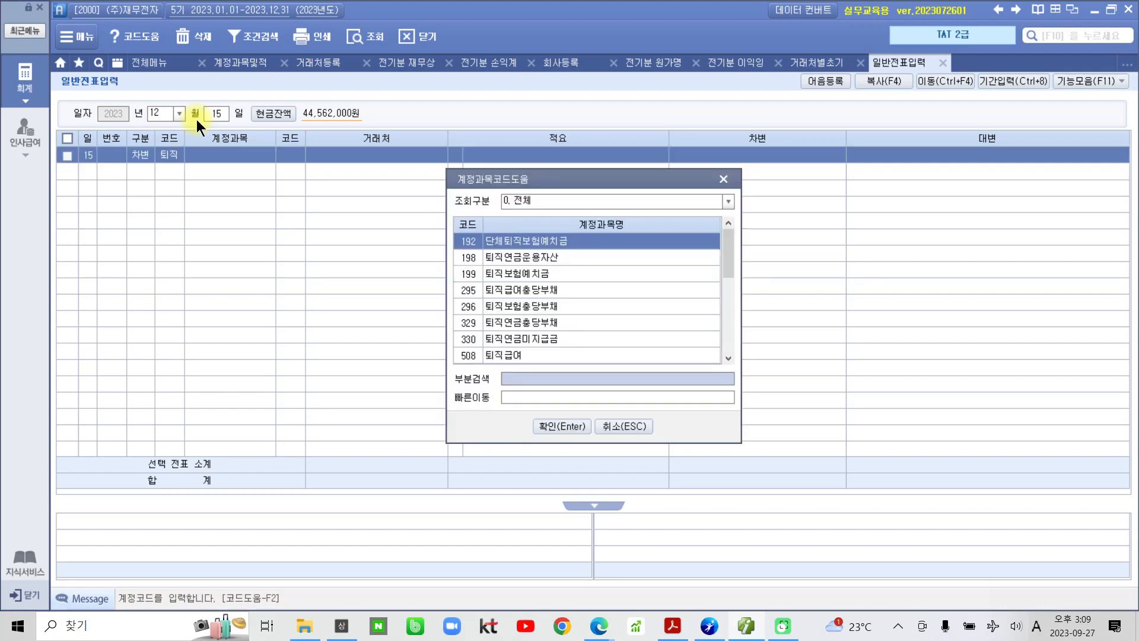
key("Down")
key("Return")
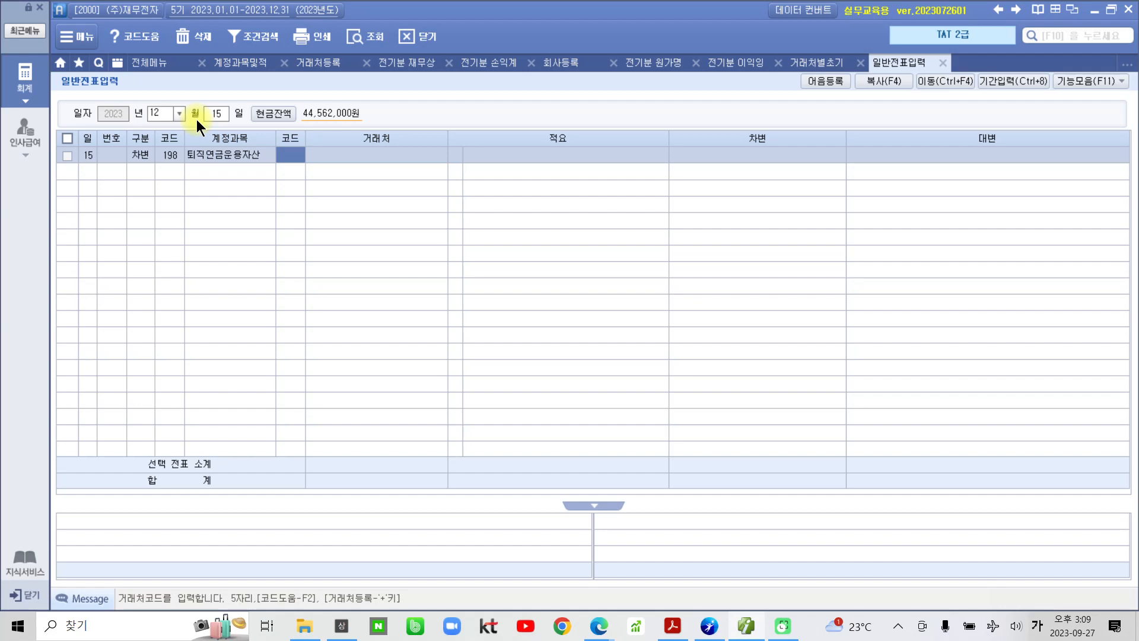
- Set partner 하나금융(퇴직연금) and enter the 18,000,000 debit amount
type("하나")
key("Return")
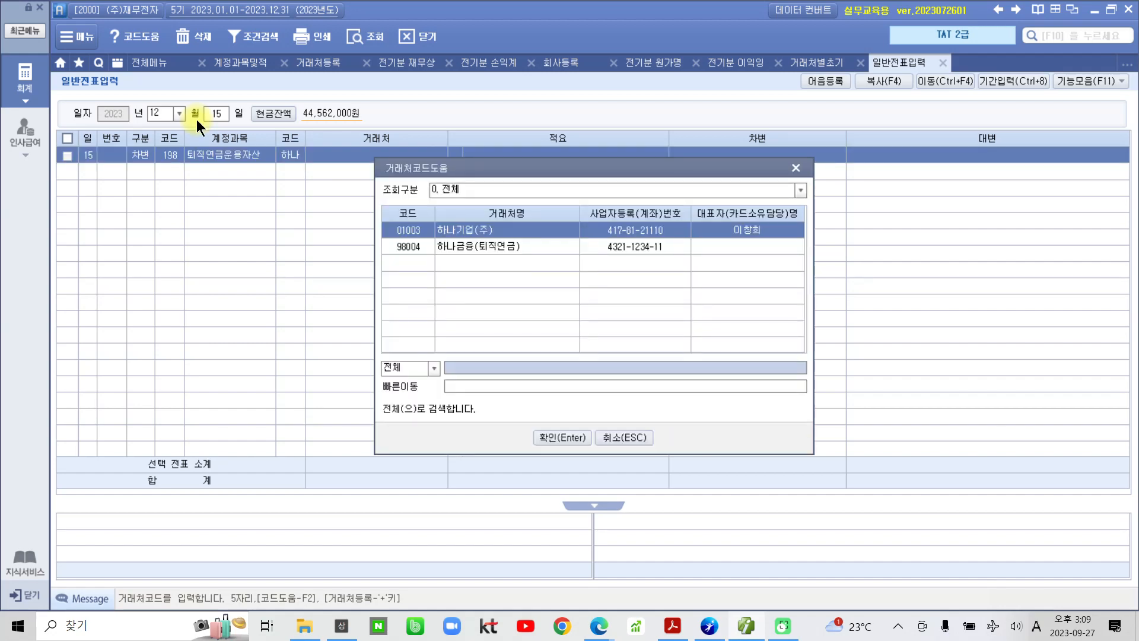
key("Down")
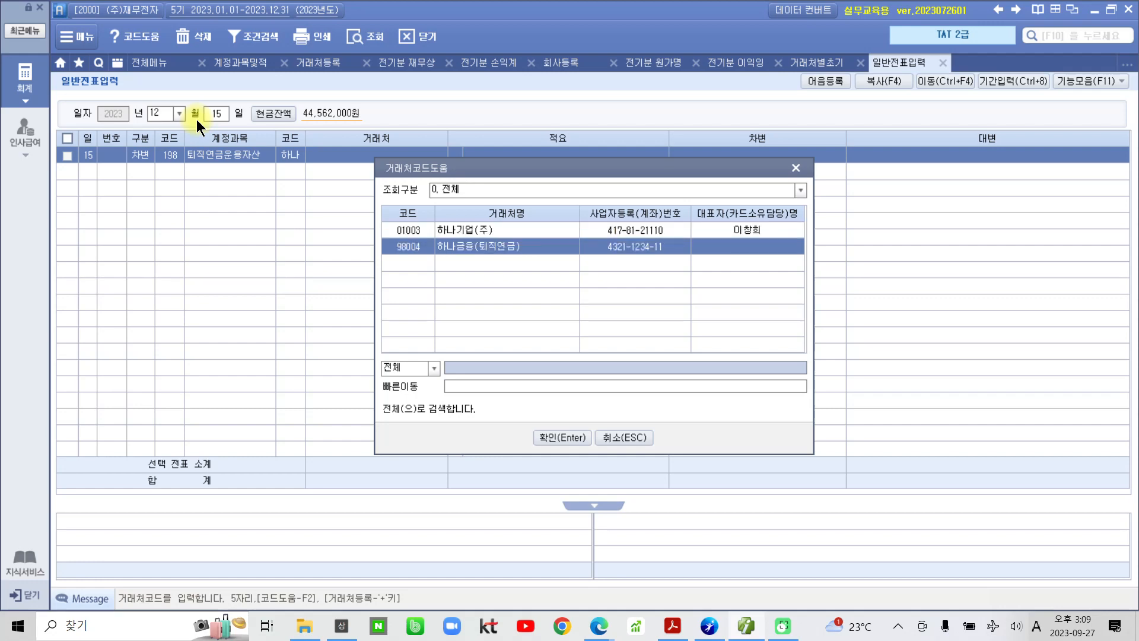
key("Return")
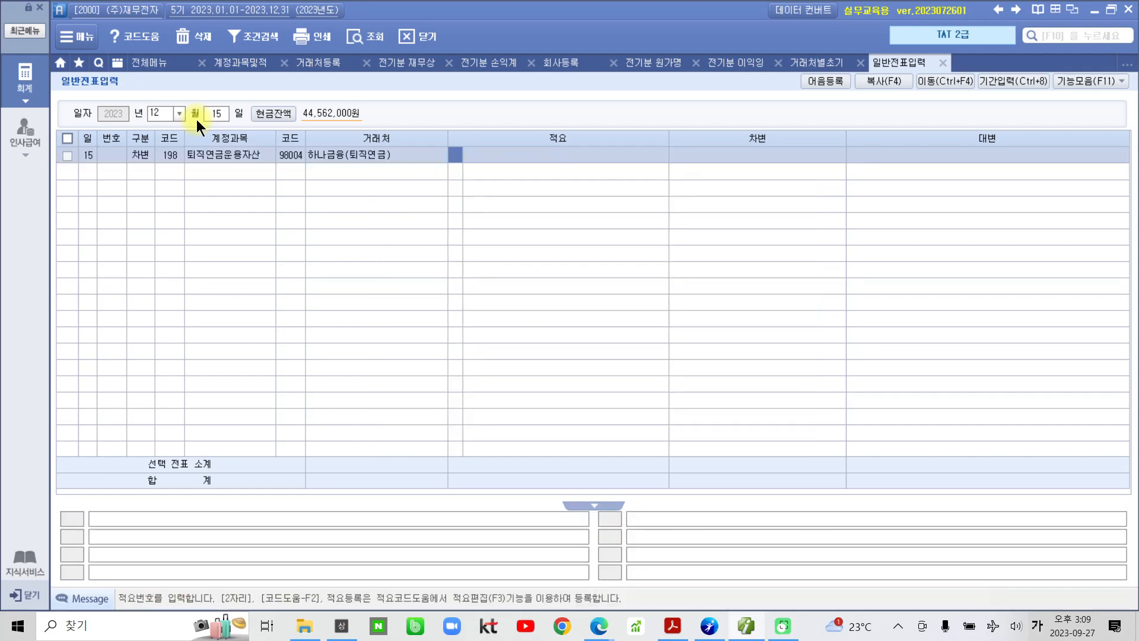
key("Return")
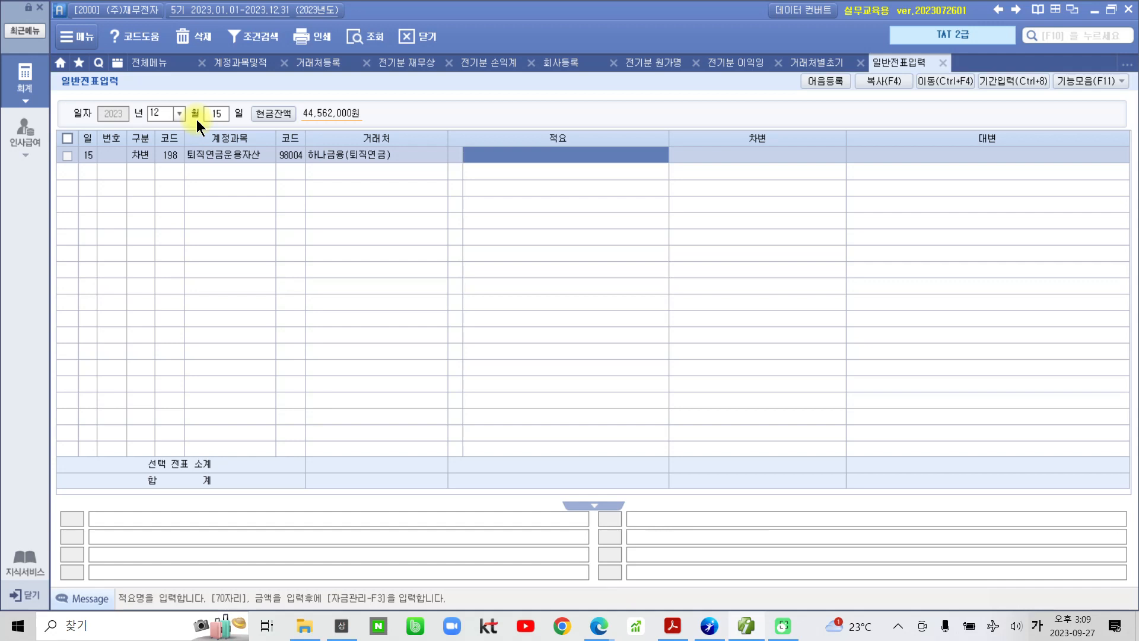
key("Return")
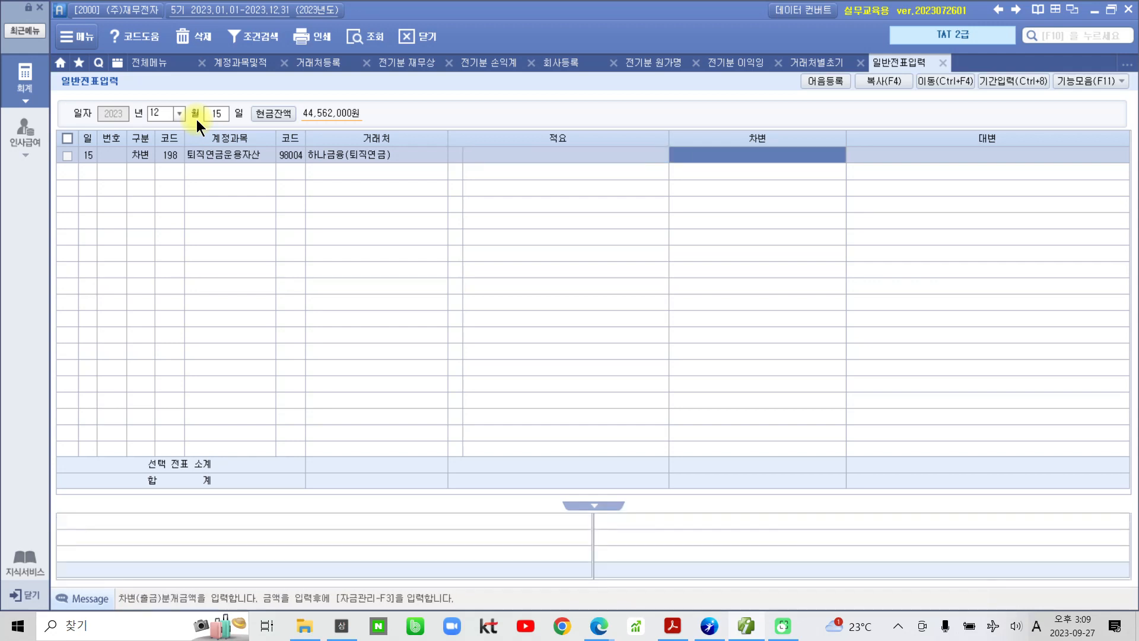
type("18000000")
key("Return")
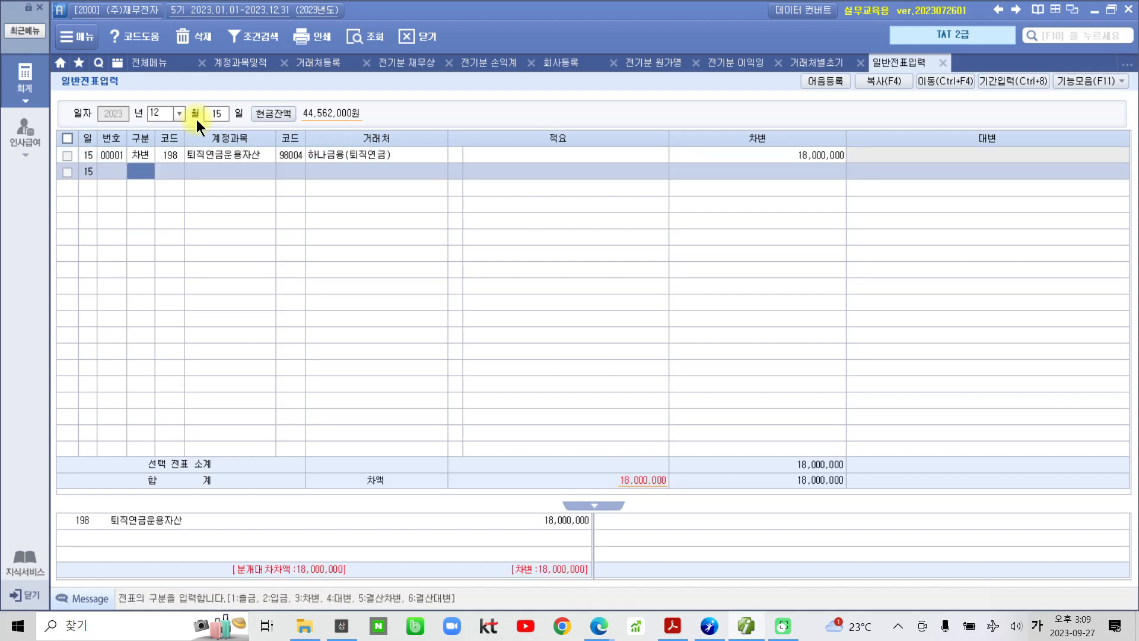
- Add the credit line 103 보통예금, partner 한국은행(보통), for 18,000,000
type("4103")
key("Return")
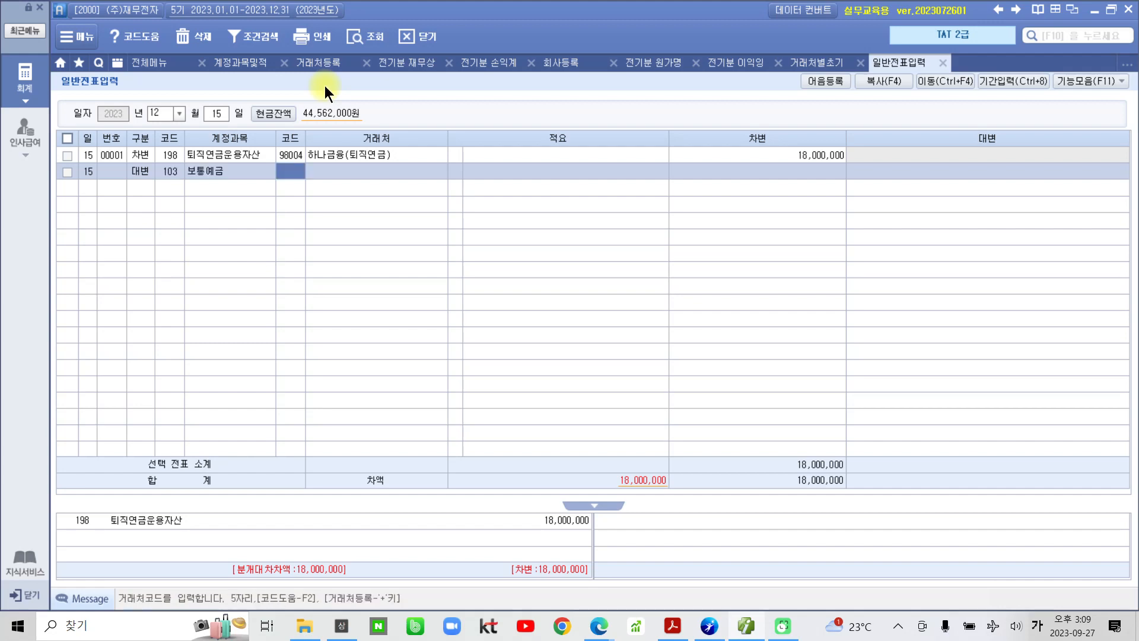
type("한국")
key("Return")
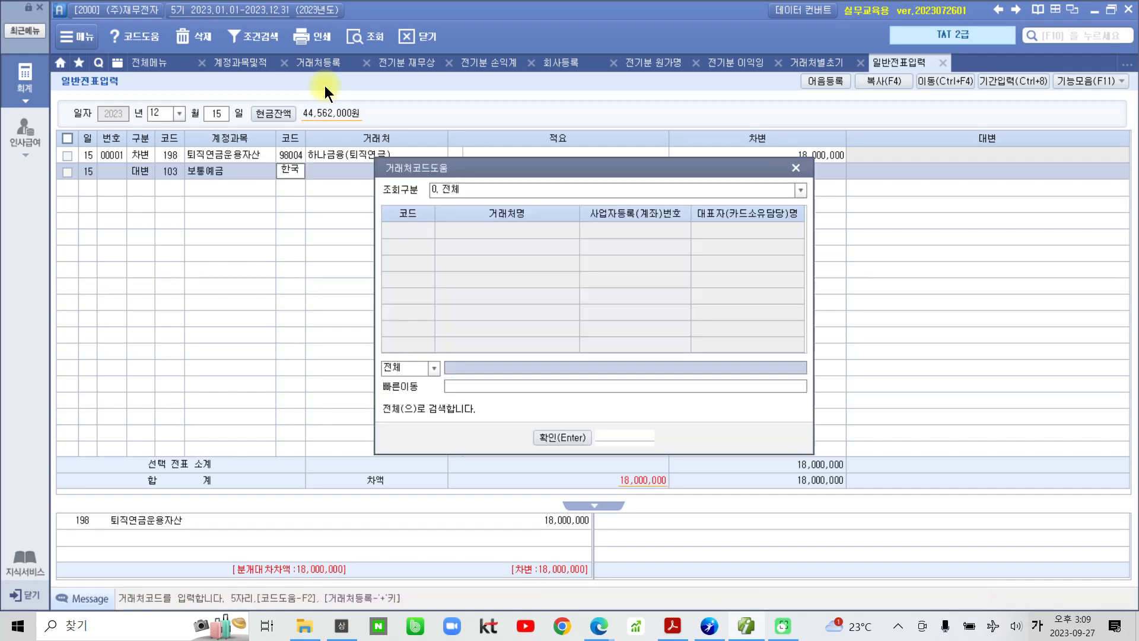
key("Down")
key("Return")
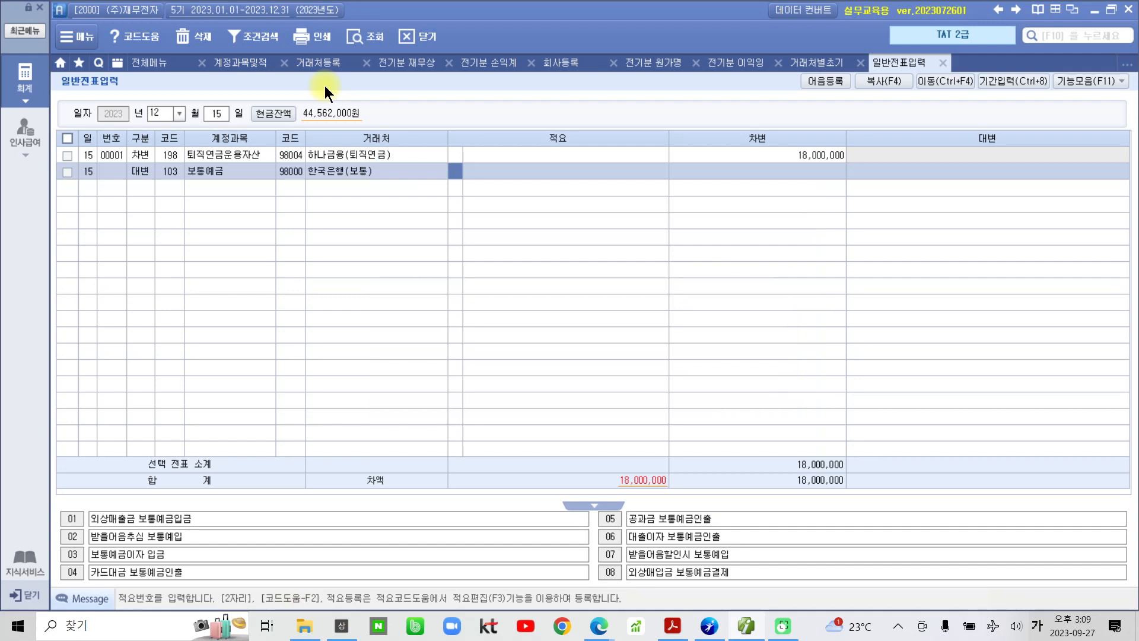
key("Return")
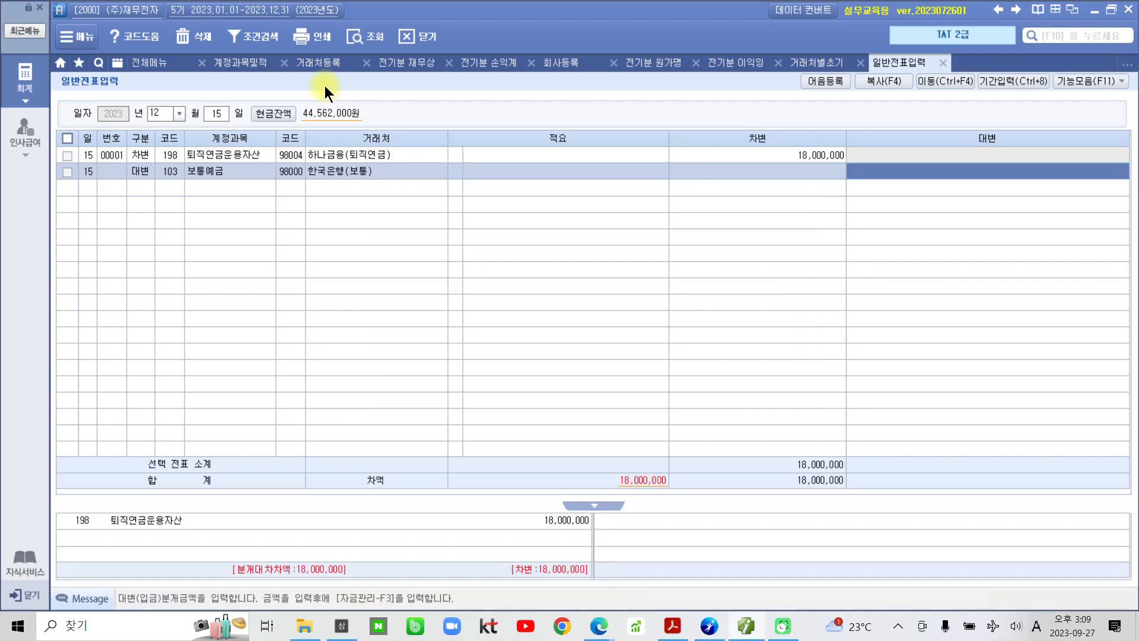
type("18,")
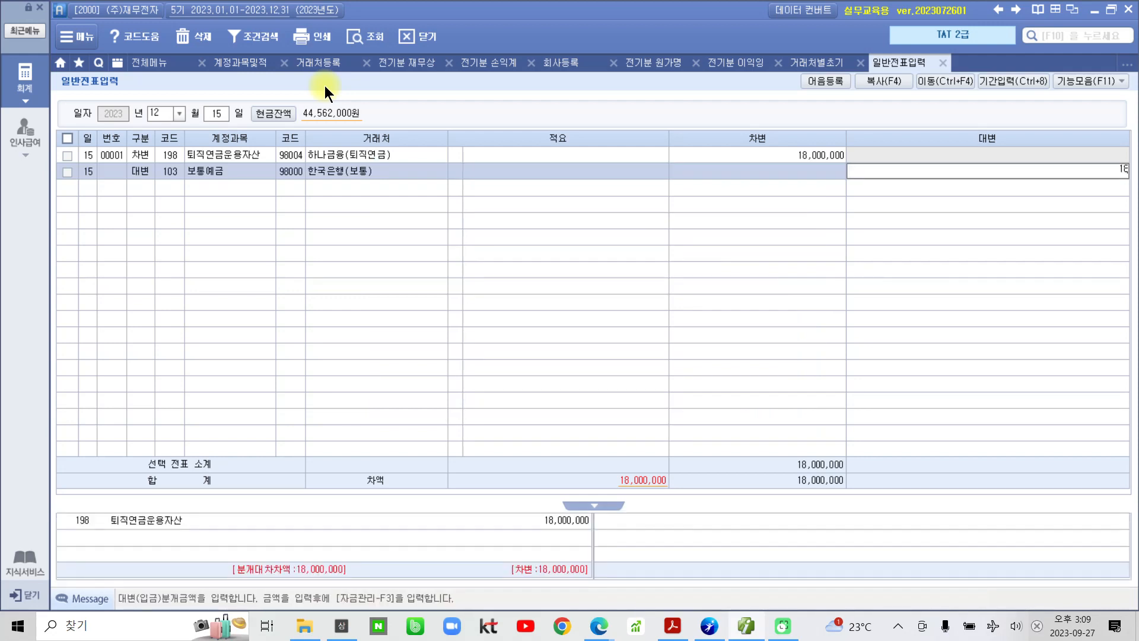
type("000,000")
key("Return")
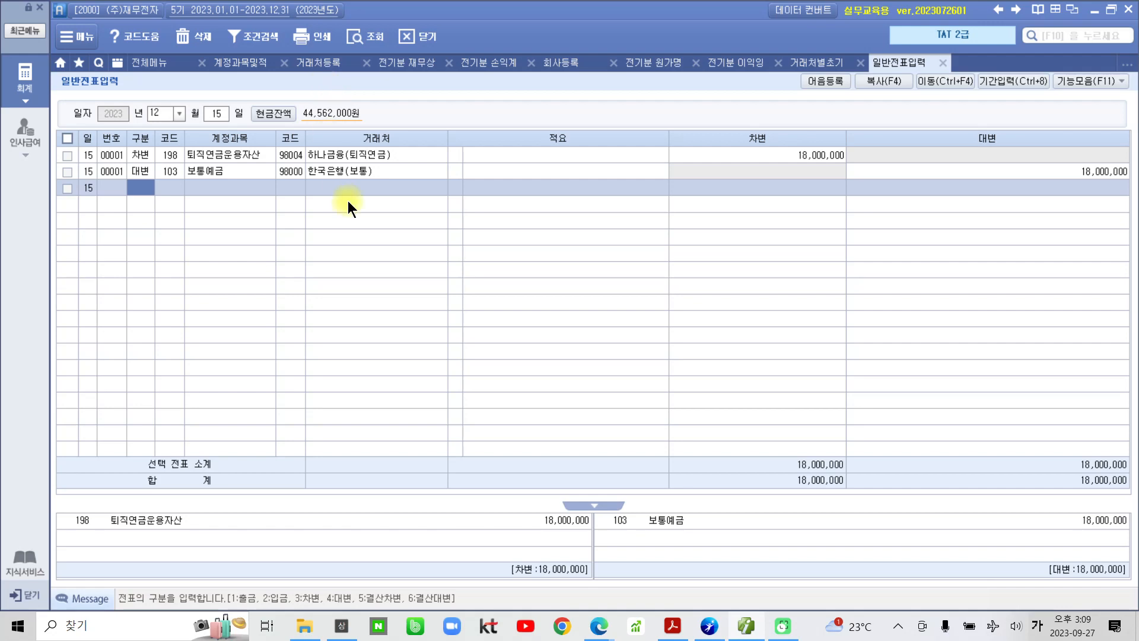
left_click(813, 157)
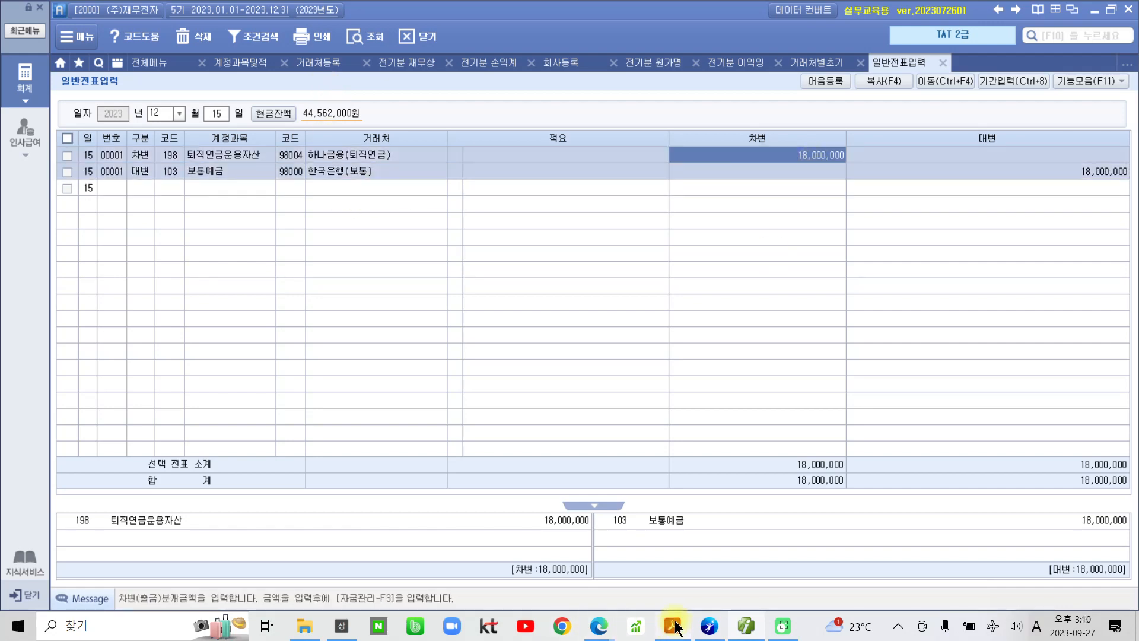
- Back in the textbook PDF, highlight the start of the 대체전표 작성하기 heading
left_click(675, 626)
scroll(516, 414, "down", 2)
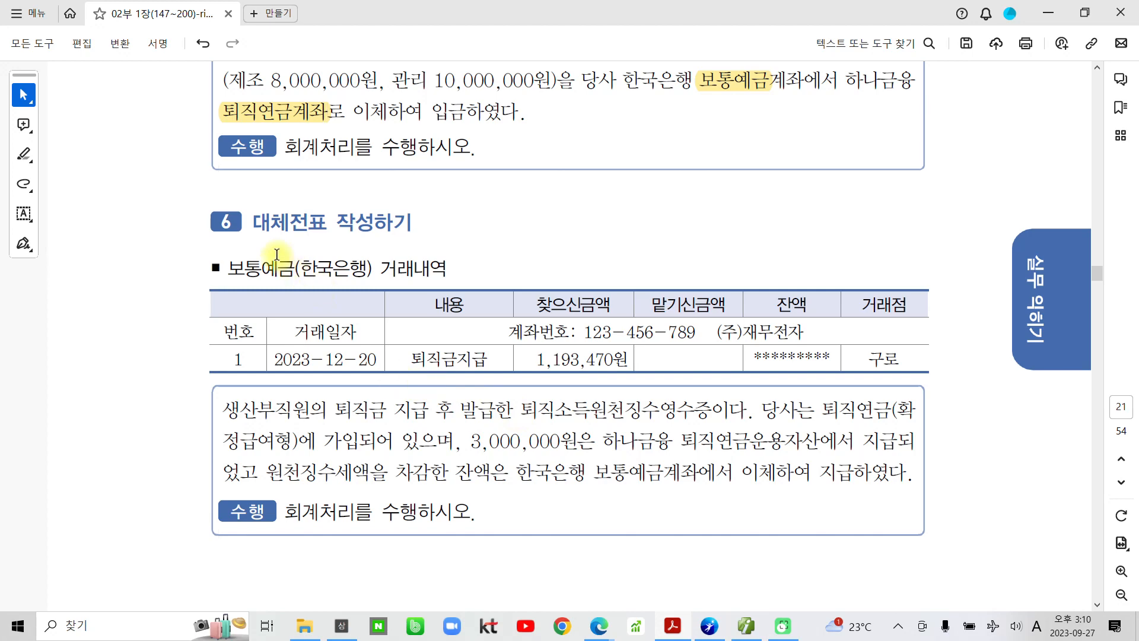
left_click_drag(255, 223, 314, 223)
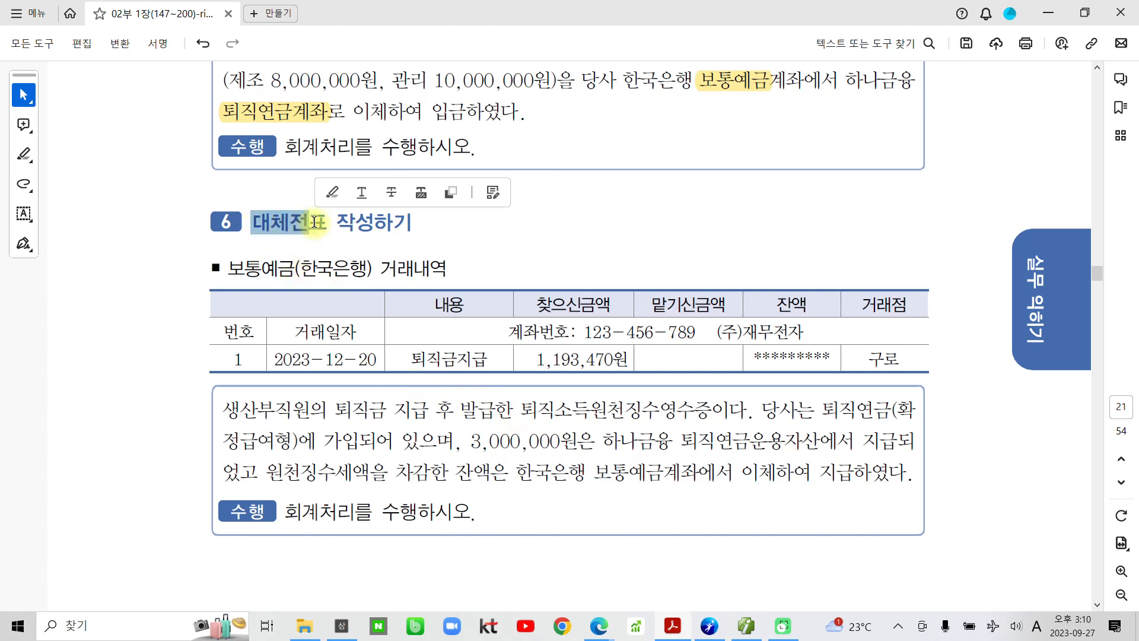
left_click(336, 193)
scroll(329, 267, "down", 1)
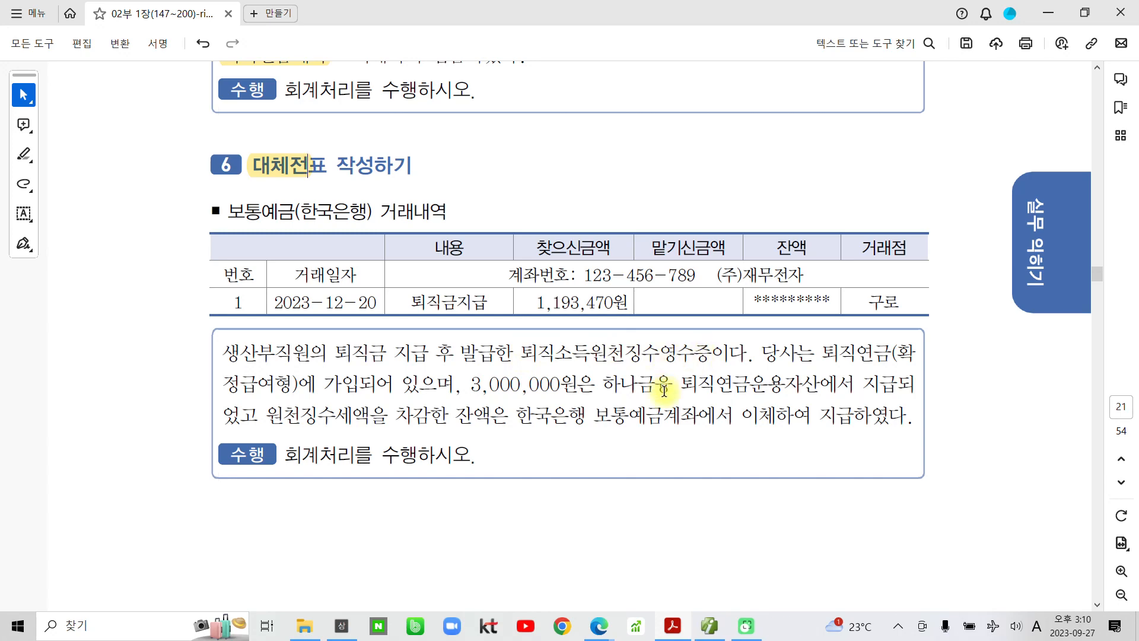
scroll(657, 439, "down", 8)
scroll(650, 432, "down", 5)
scroll(646, 436, "up", 10)
scroll(536, 407, "up", 3)
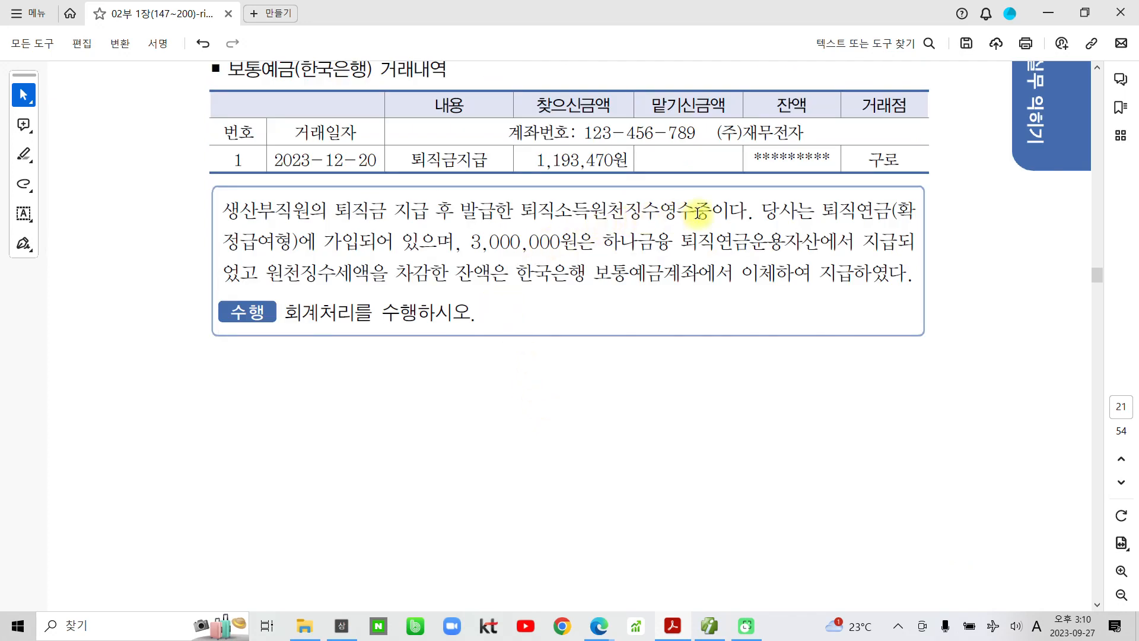
- Highlight 퇴직소득원천징수영수증, (확정급여형) and 3,000,000원 in yellow
left_click_drag(707, 210, 528, 202)
left_click(538, 183)
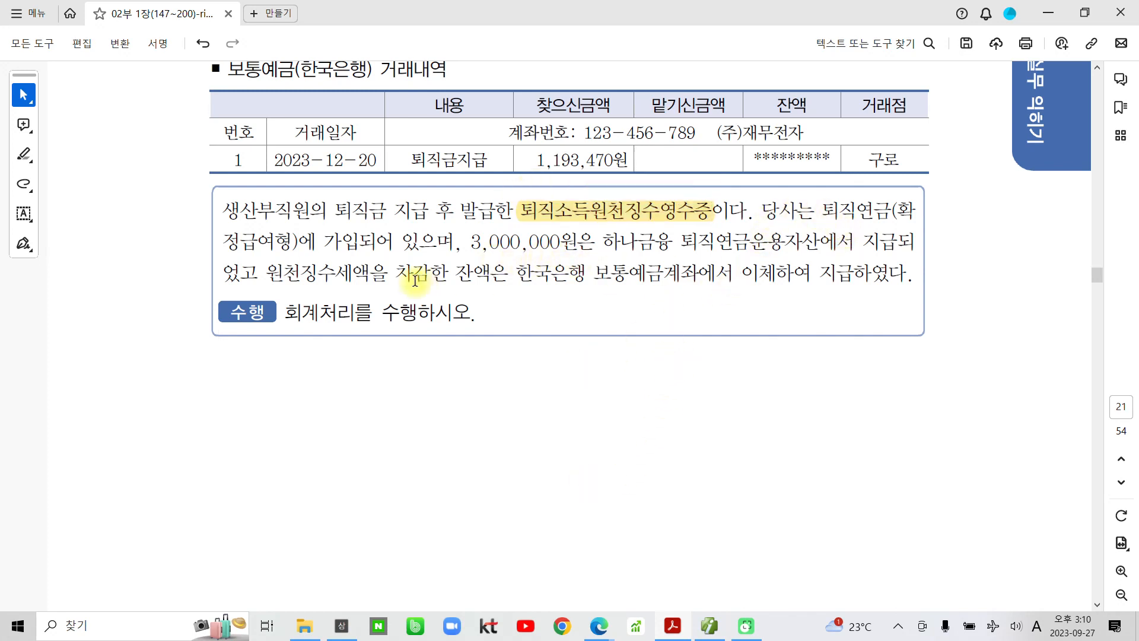
left_click_drag(897, 210, 297, 237)
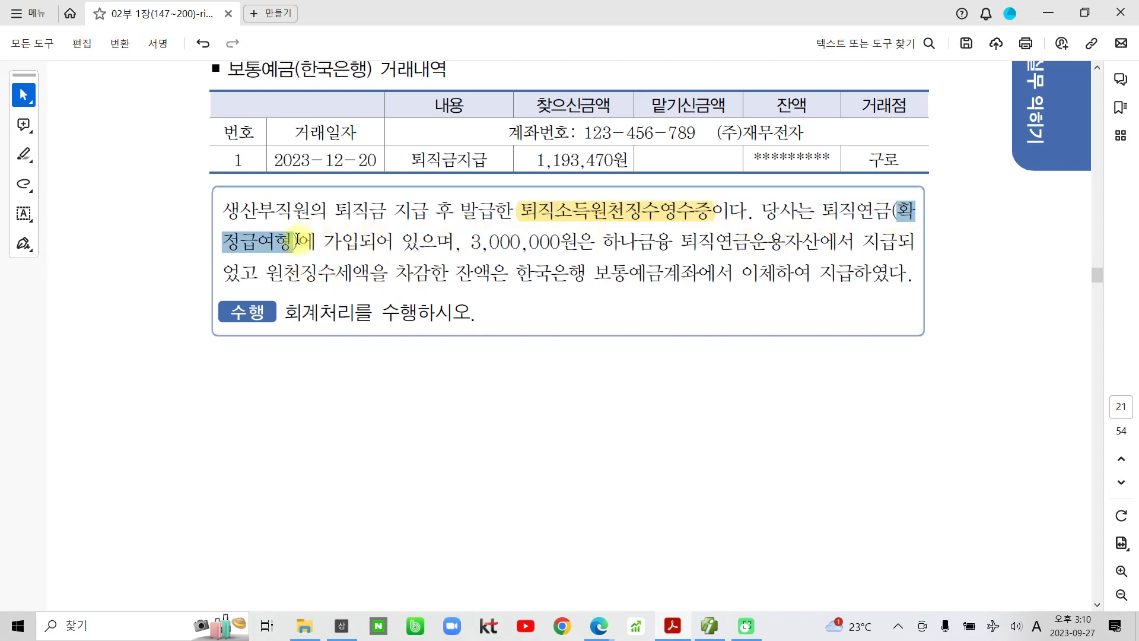
left_click(310, 214)
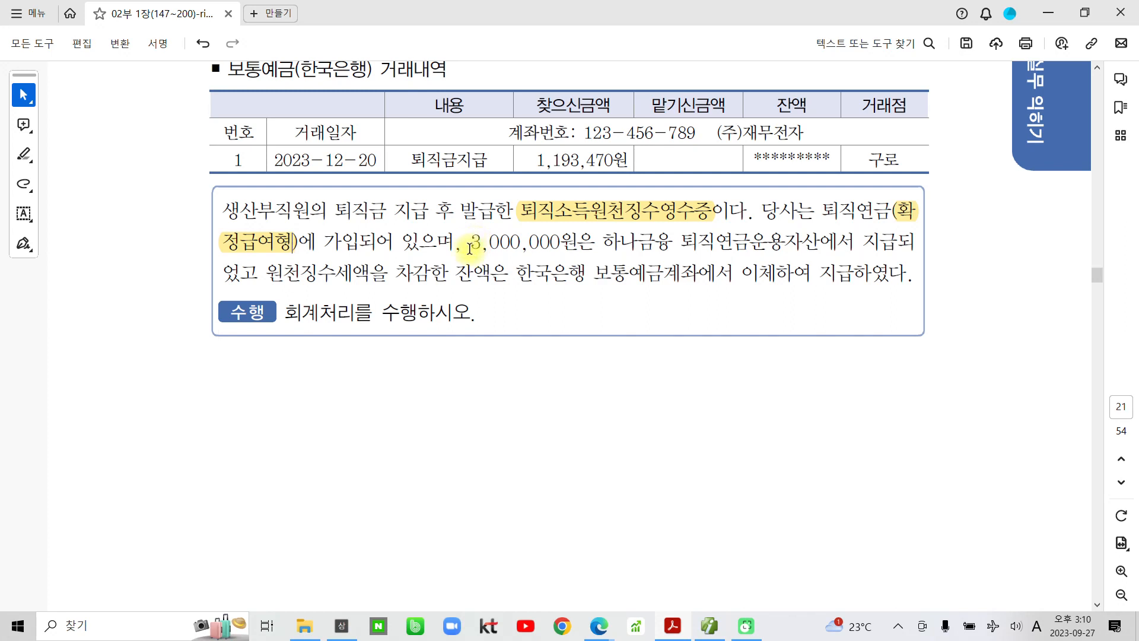
left_click_drag(471, 242, 576, 242)
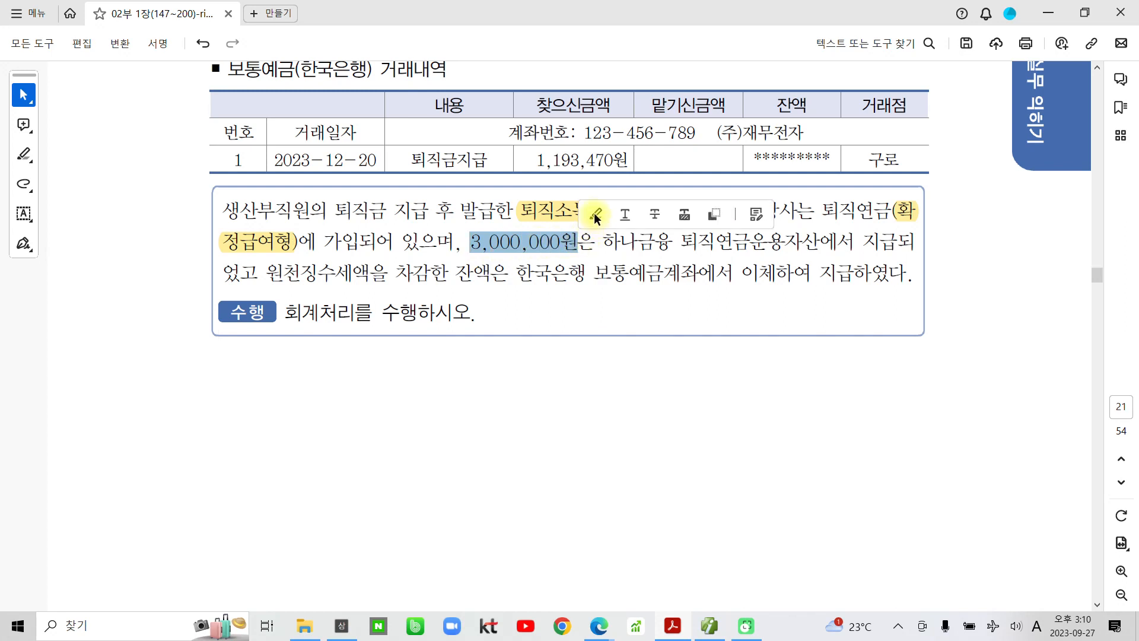
left_click(636, 215)
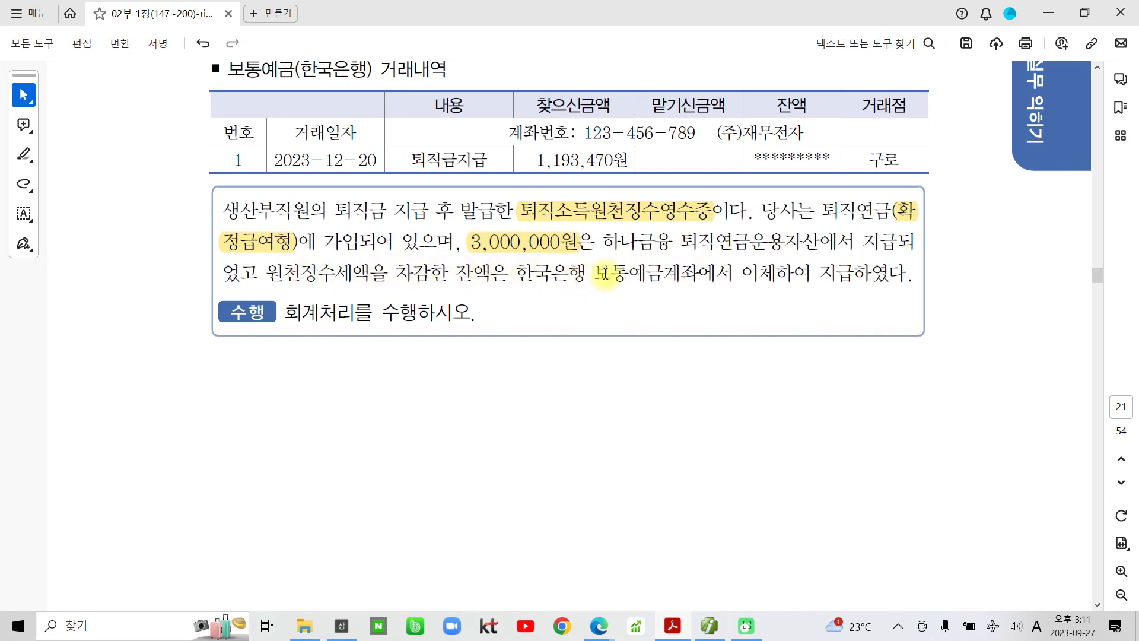
- Highlight 보통예금 and 원천징수세액, and hand-write 예수금 below the passage
left_click_drag(594, 273, 665, 272)
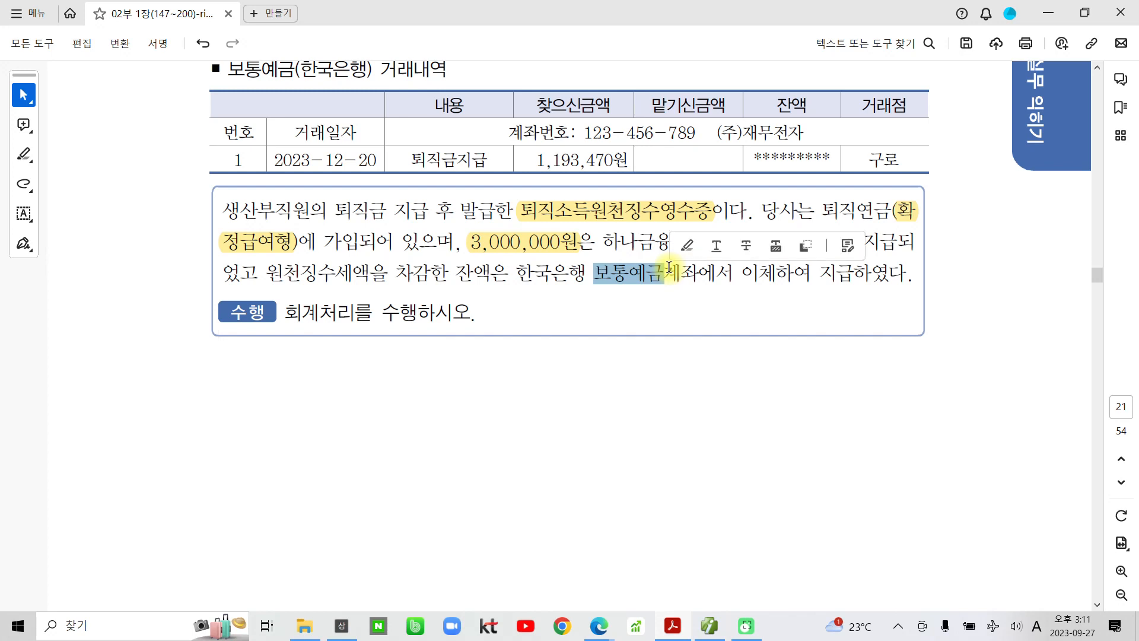
left_click(684, 256)
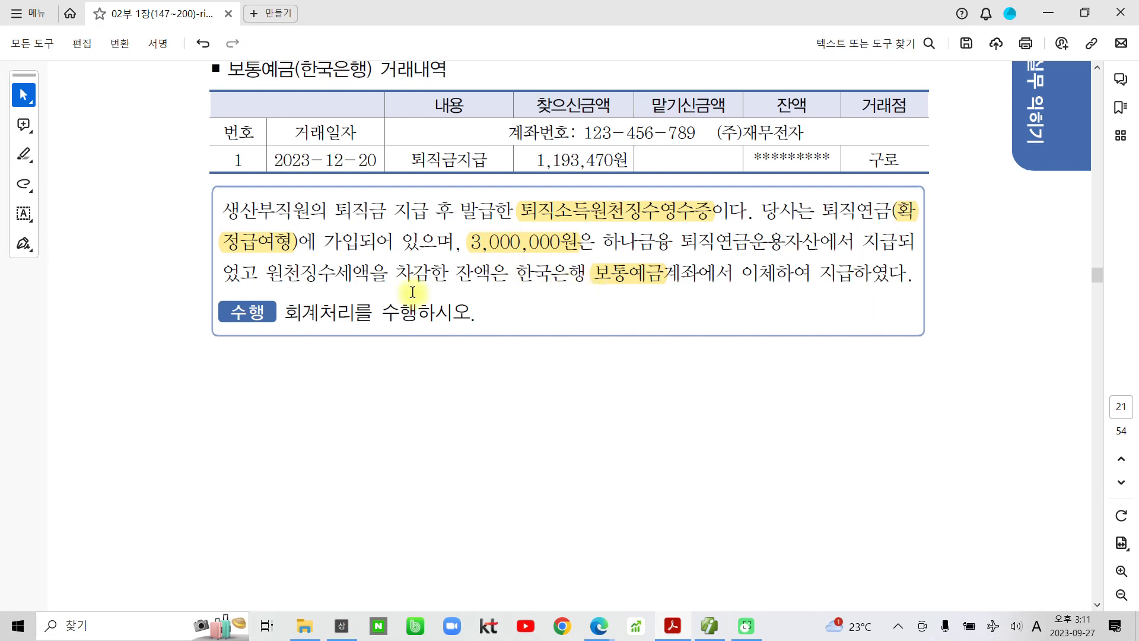
left_click_drag(272, 281, 363, 274)
left_click(380, 245)
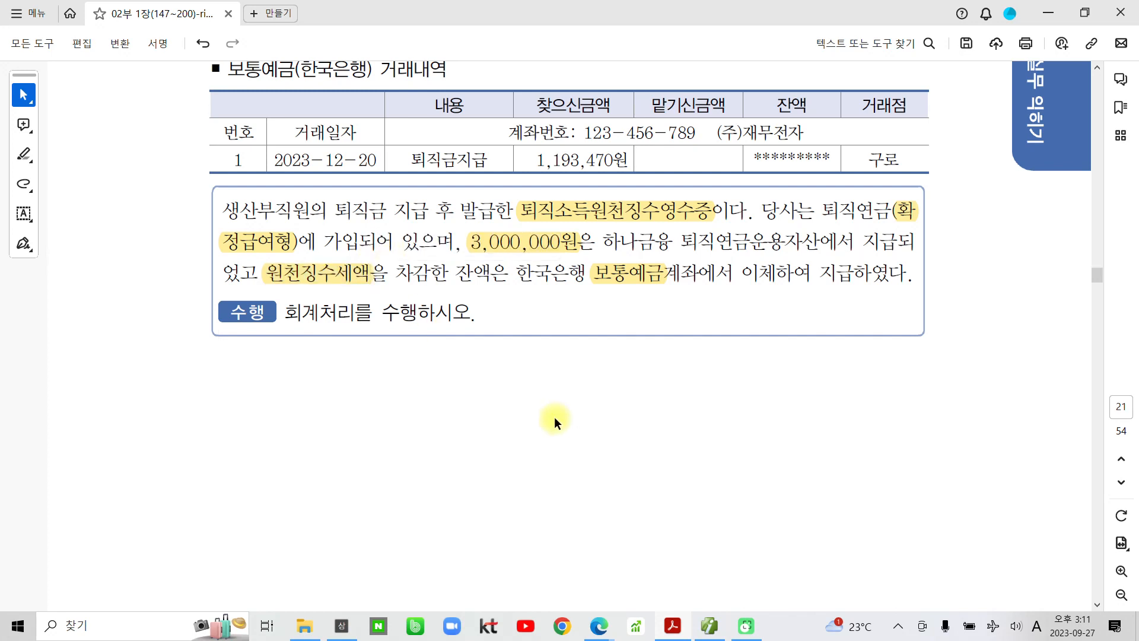
mouse_move(328, 291)
left_mouse_down()
mouse_move(333, 320)
mouse_move(455, 389)
mouse_move(496, 388)
mouse_move(518, 417)
mouse_move(540, 375)
mouse_move(586, 399)
mouse_move(597, 389)
mouse_move(603, 432)
mouse_move(654, 421)
left_mouse_up()
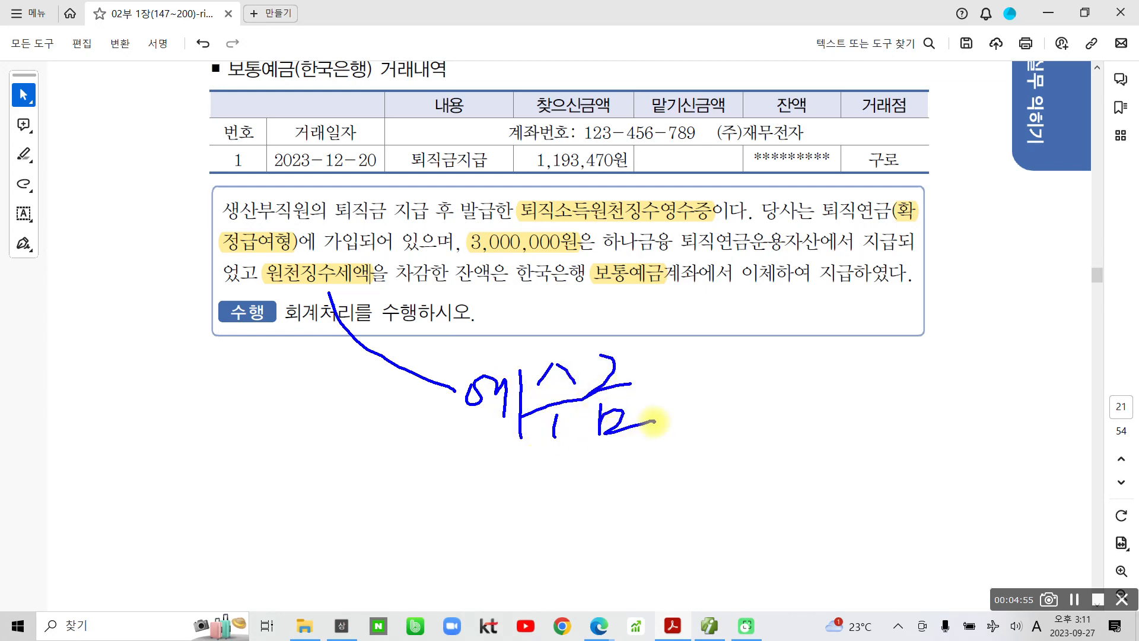
- On the withholding receipt form, circle the ⑮ 퇴직급여 label, 4,200,000 and the 3,000,000 deposits
scroll(602, 422, "down", 6)
scroll(456, 521, "down", 10)
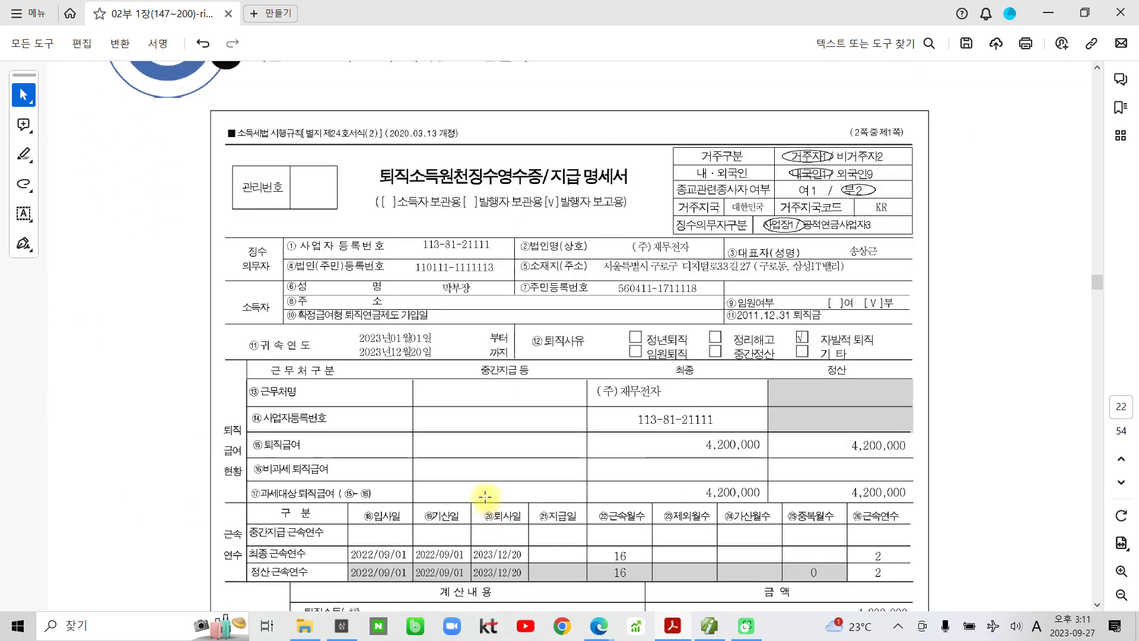
scroll(485, 495, "down", 3)
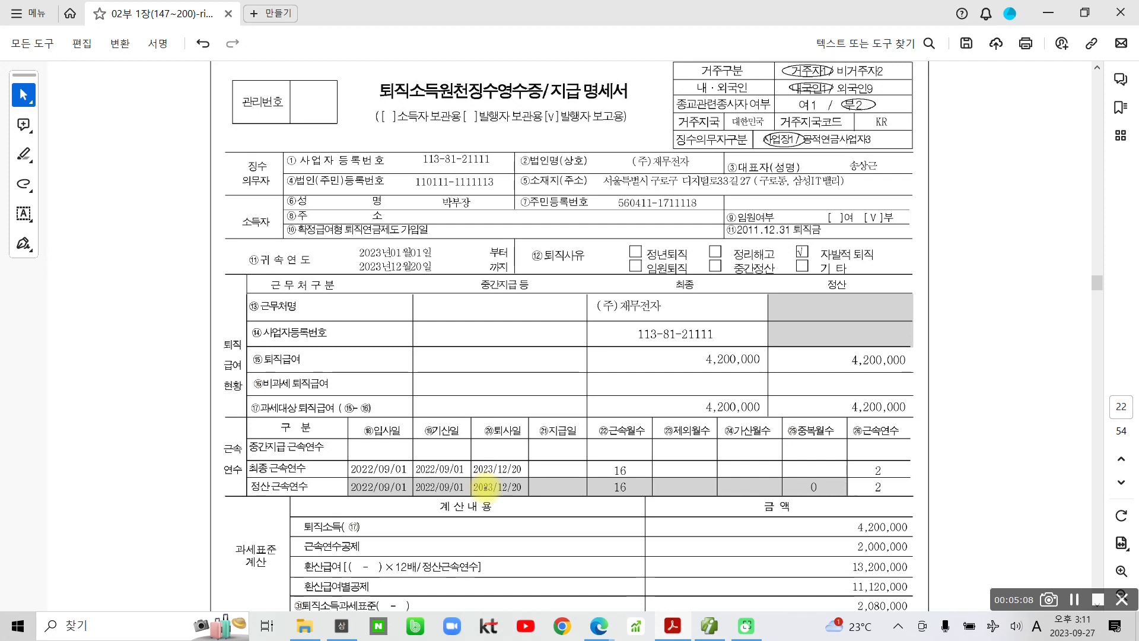
mouse_move(315, 374)
left_mouse_down()
mouse_move(243, 372)
mouse_move(310, 380)
left_mouse_up()
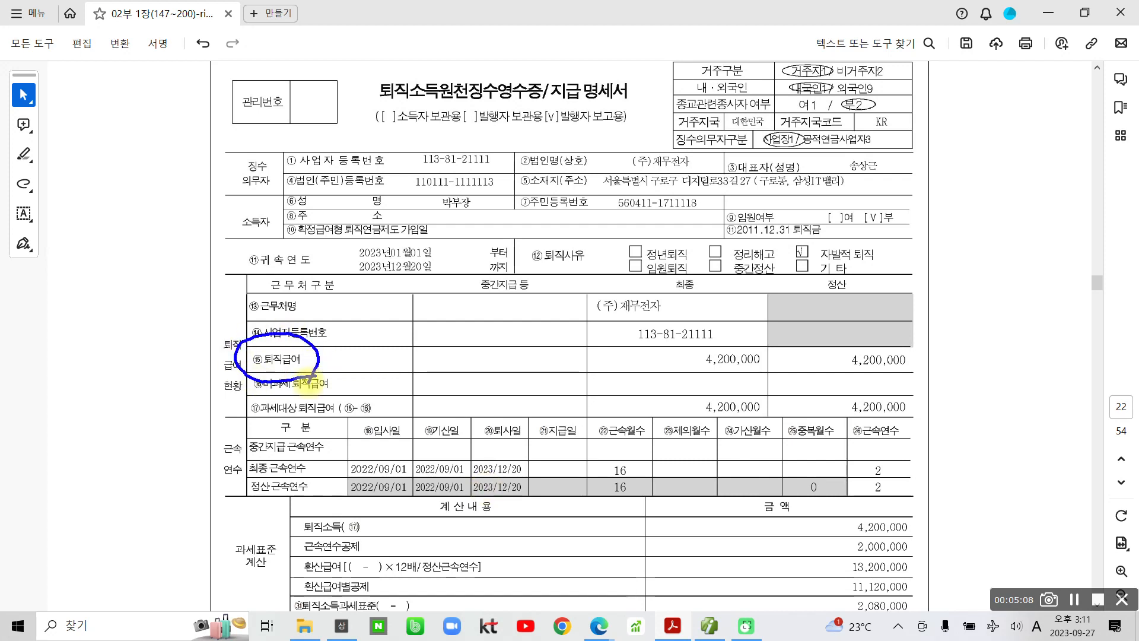
mouse_move(884, 342)
left_mouse_down()
mouse_move(842, 370)
mouse_move(917, 380)
mouse_move(907, 391)
left_mouse_up()
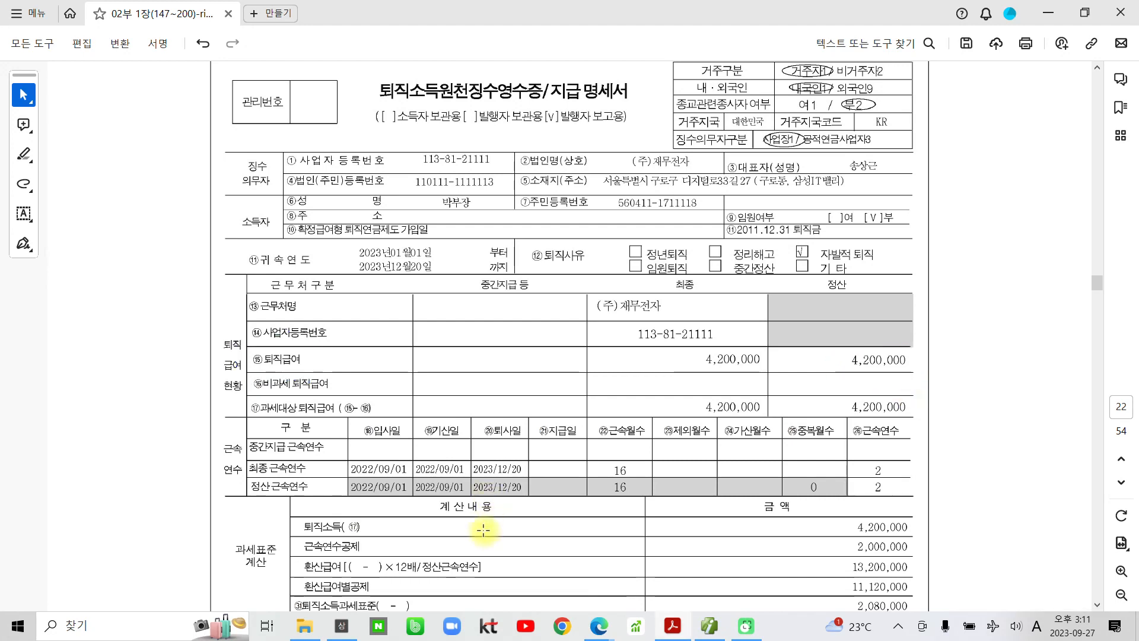
scroll(478, 589, "down", 4)
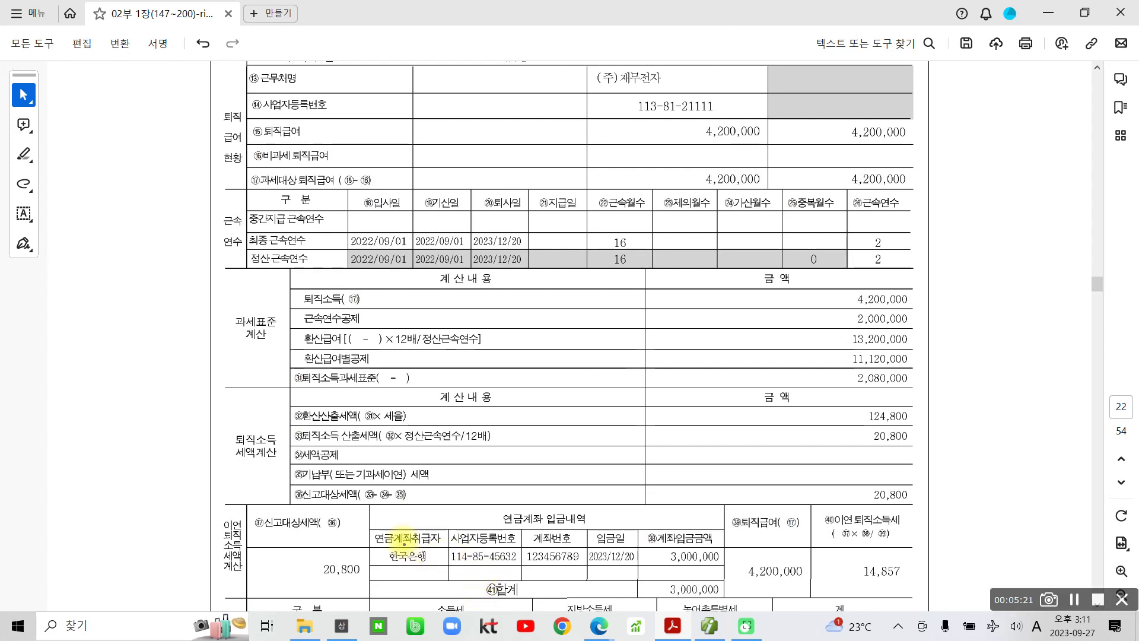
left_click_drag(652, 596, 709, 611)
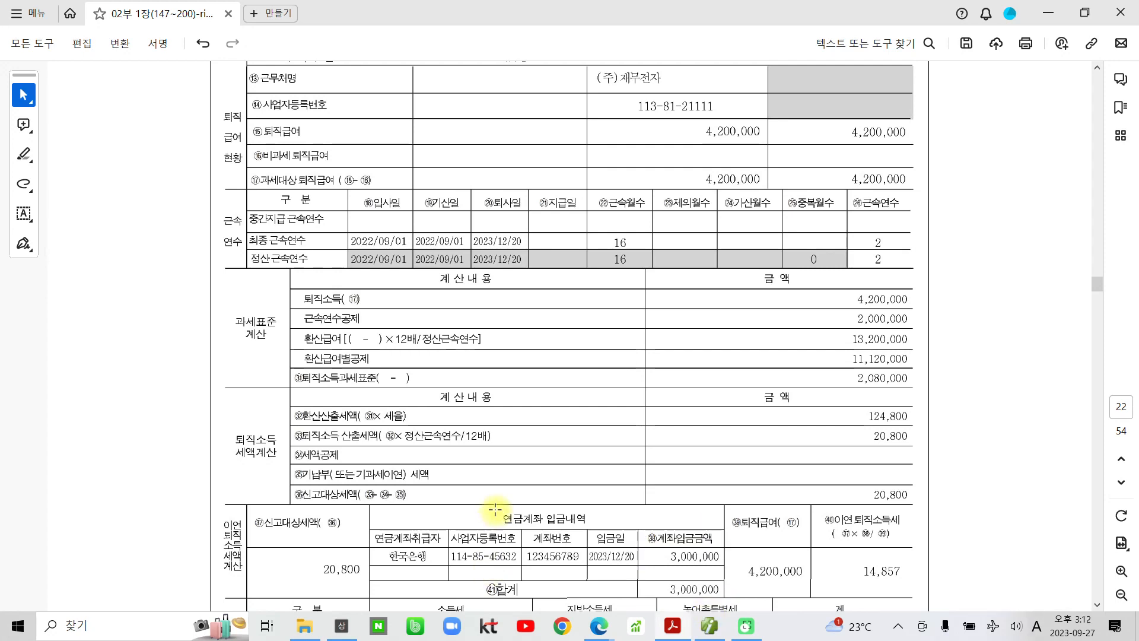
scroll(501, 570, "down", 3)
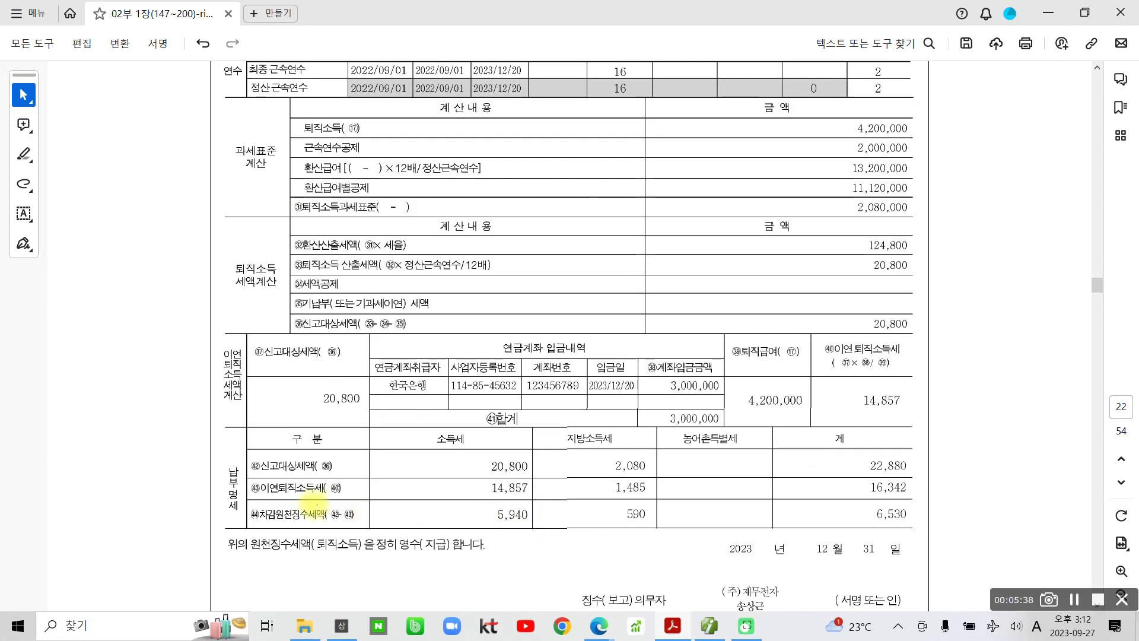
- Box ㊹차감원천징수세액 and its 6,530 amount, and write 예수금 beside it
mouse_move(251, 505)
left_mouse_down()
mouse_move(354, 528)
mouse_move(365, 517)
mouse_move(368, 528)
left_mouse_up()
mouse_move(854, 505)
left_mouse_down()
mouse_move(936, 536)
mouse_move(961, 511)
left_mouse_up()
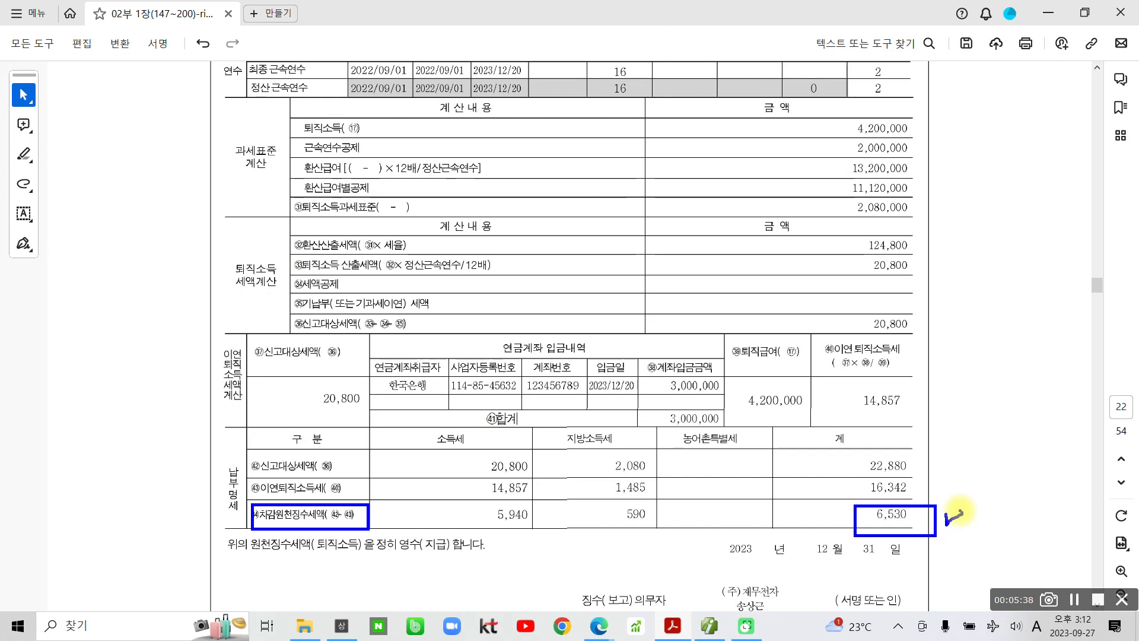
mouse_move(973, 482)
left_mouse_down()
mouse_move(963, 501)
mouse_move(1002, 483)
mouse_move(1013, 527)
left_mouse_up()
left_click_drag(1042, 469, 1017, 522)
mouse_move(1032, 491)
left_mouse_down()
mouse_move(1065, 485)
mouse_move(1068, 497)
left_mouse_up()
left_click_drag(1044, 504, 1044, 529)
mouse_move(1049, 475)
left_mouse_down()
mouse_move(1068, 501)
mouse_move(1108, 491)
left_mouse_up()
left_click_drag(1076, 511, 1085, 534)
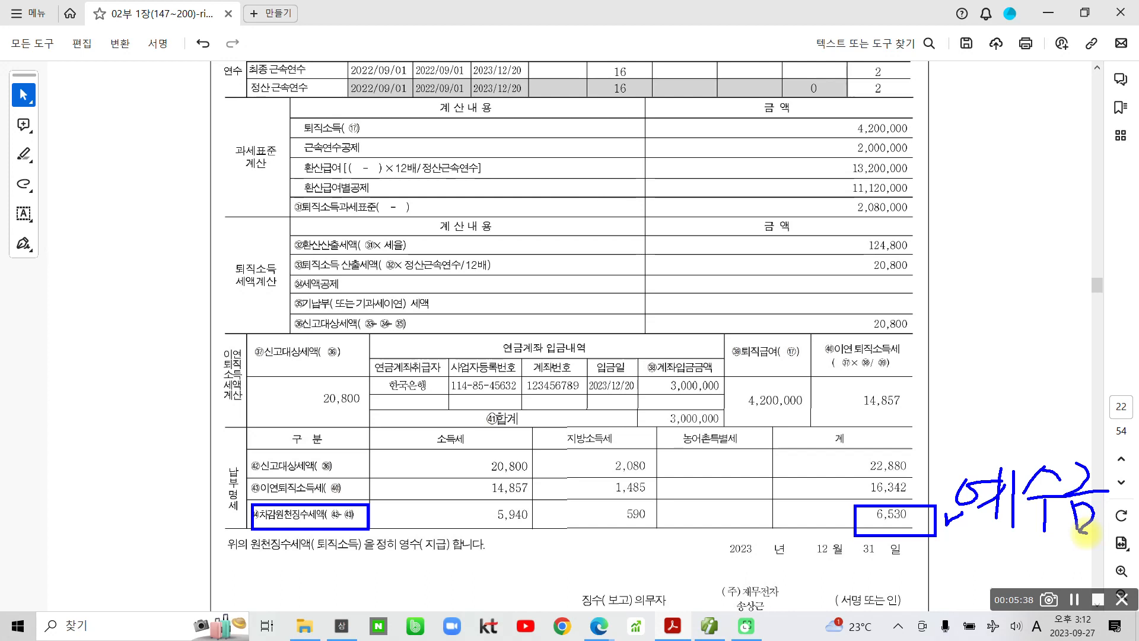
- Circle 4,200,000 and 3,000,000, tick the 6,530 box, then clear all ink
mouse_move(789, 426)
left_mouse_down()
mouse_move(746, 368)
mouse_move(804, 416)
left_mouse_up()
mouse_move(702, 418)
left_mouse_down()
mouse_move(642, 401)
mouse_move(722, 379)
mouse_move(701, 445)
left_mouse_up()
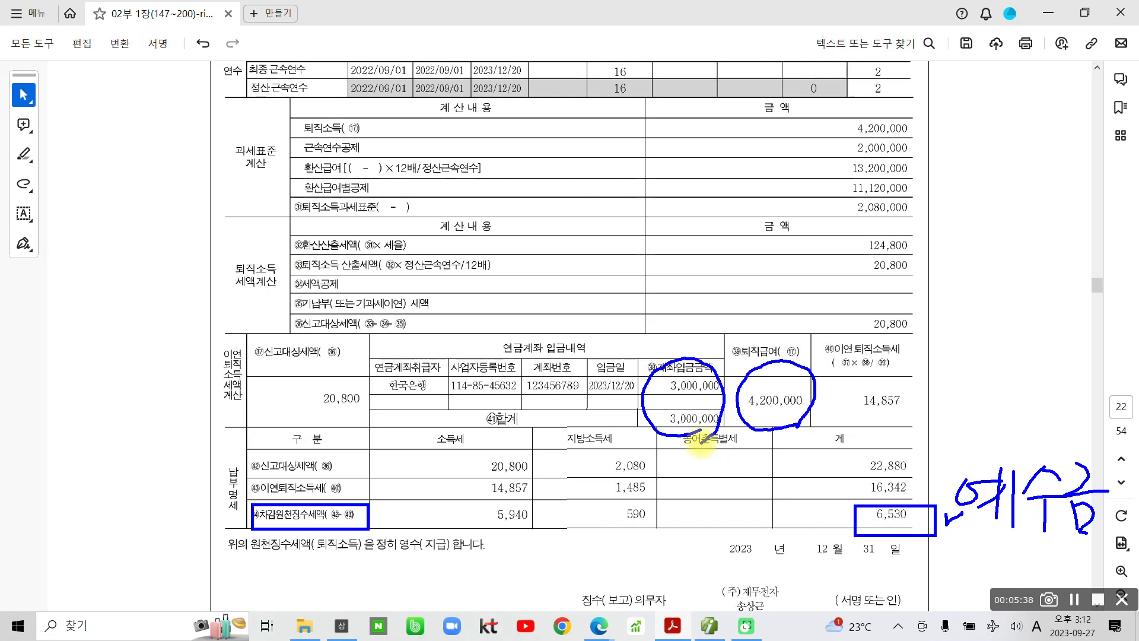
left_click_drag(822, 518, 849, 521)
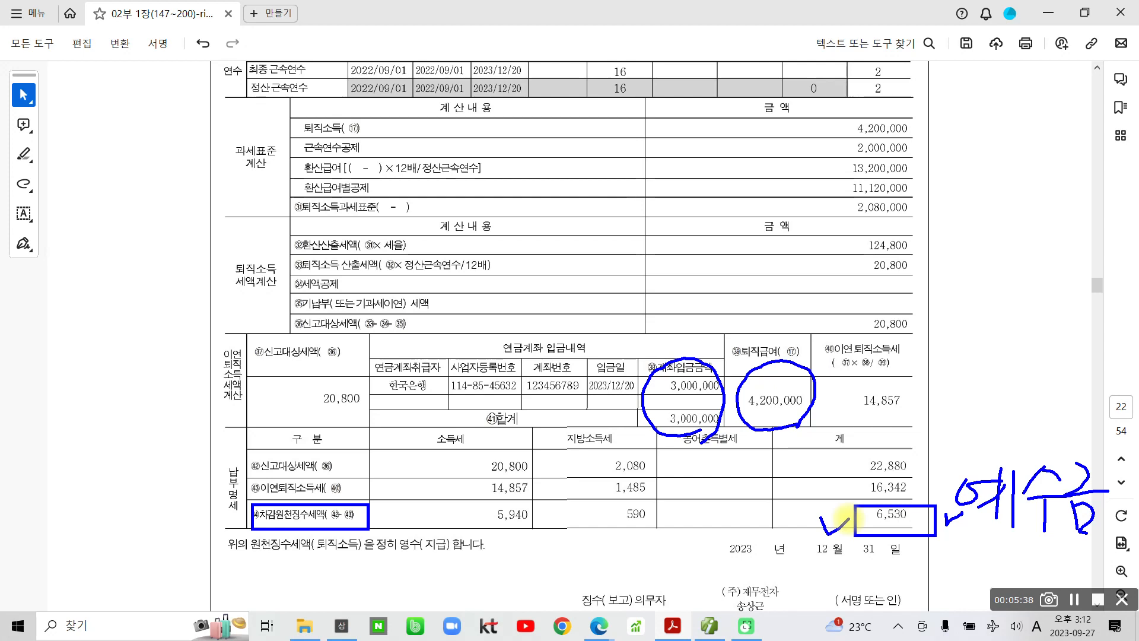
key("Escape")
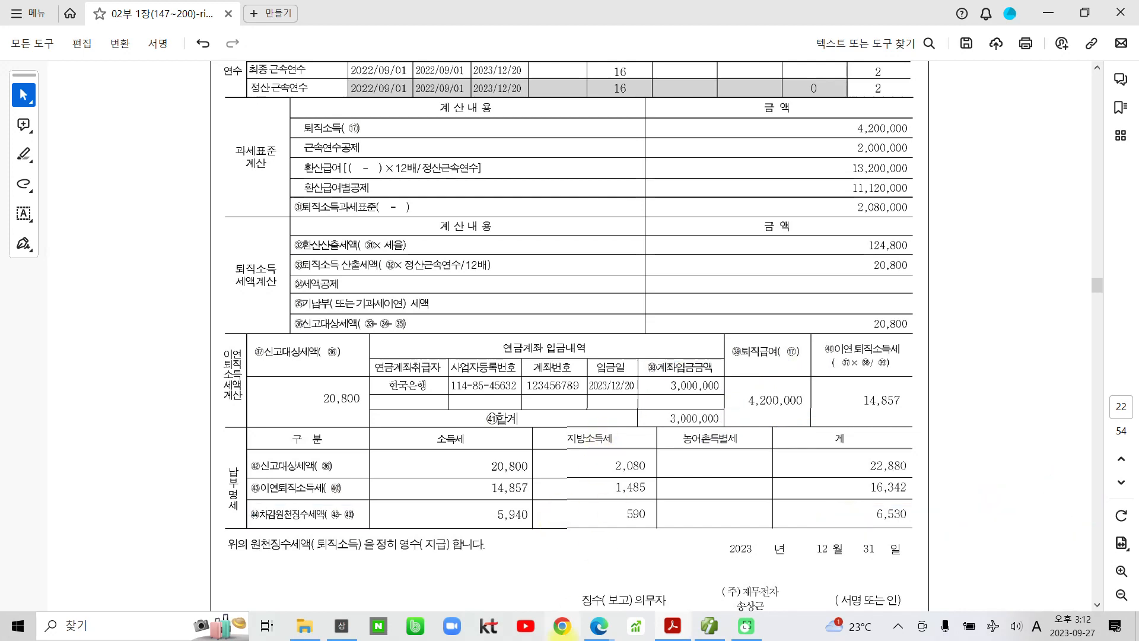
mouse_move(685, 632)
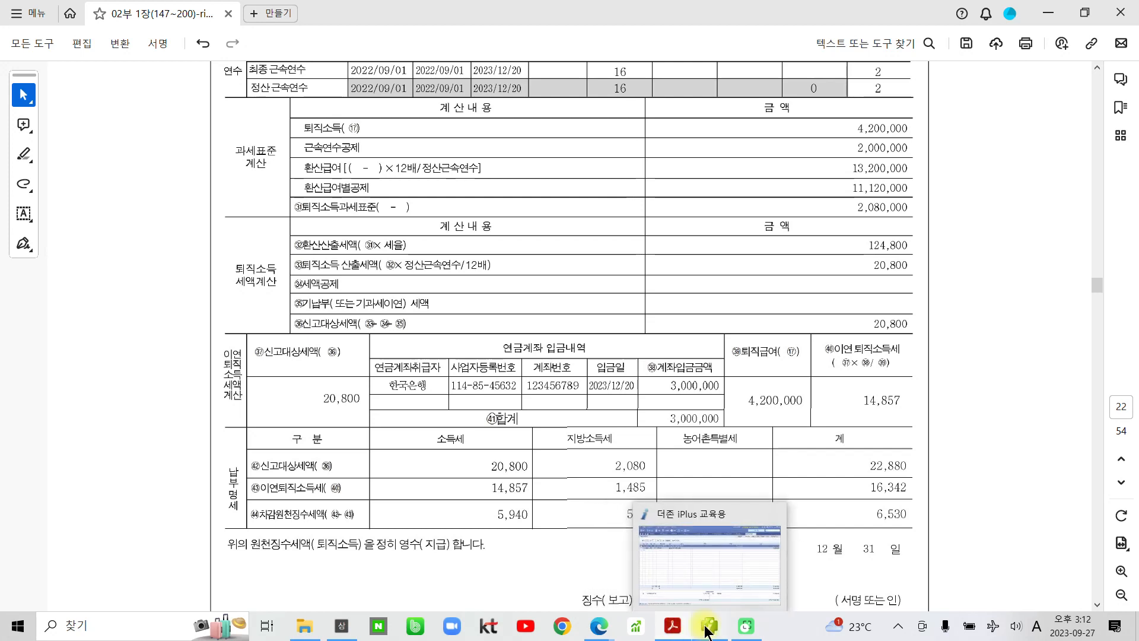
- Set the voucher day to 20, start a debit (3) line, and cancel the 퇴직 account lookup
left_click(706, 631)
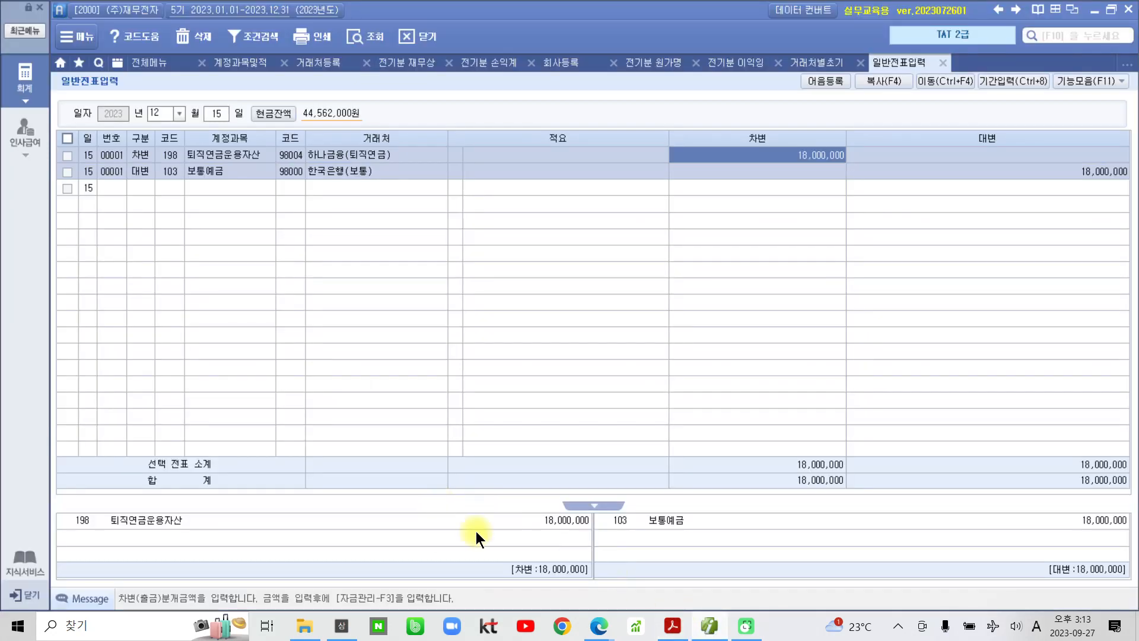
left_click(218, 114)
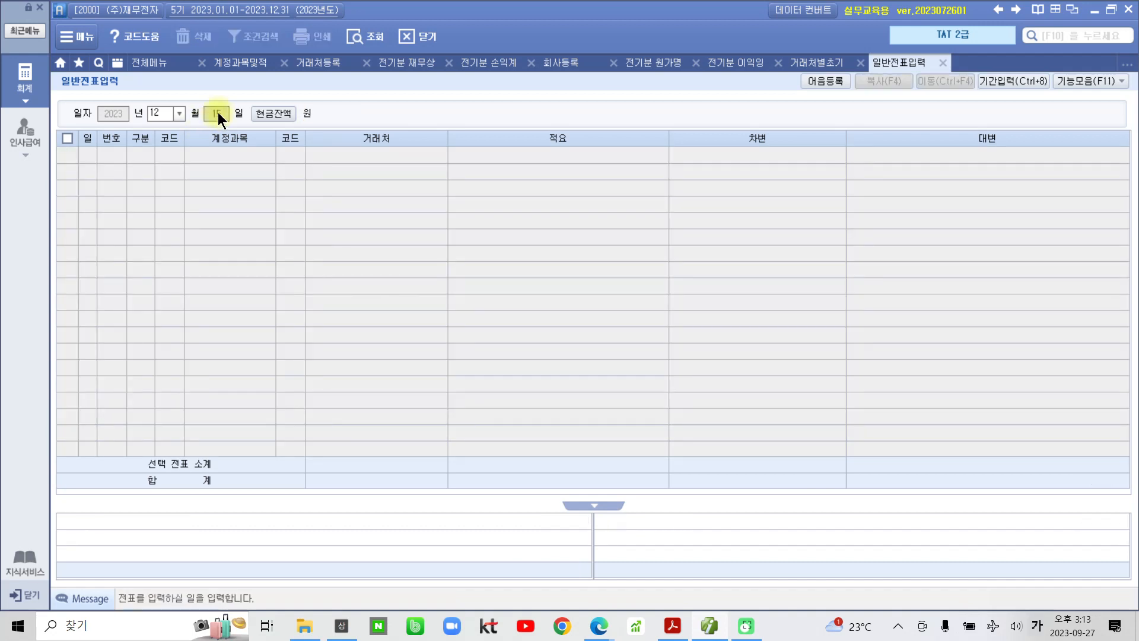
type("20")
key("Return")
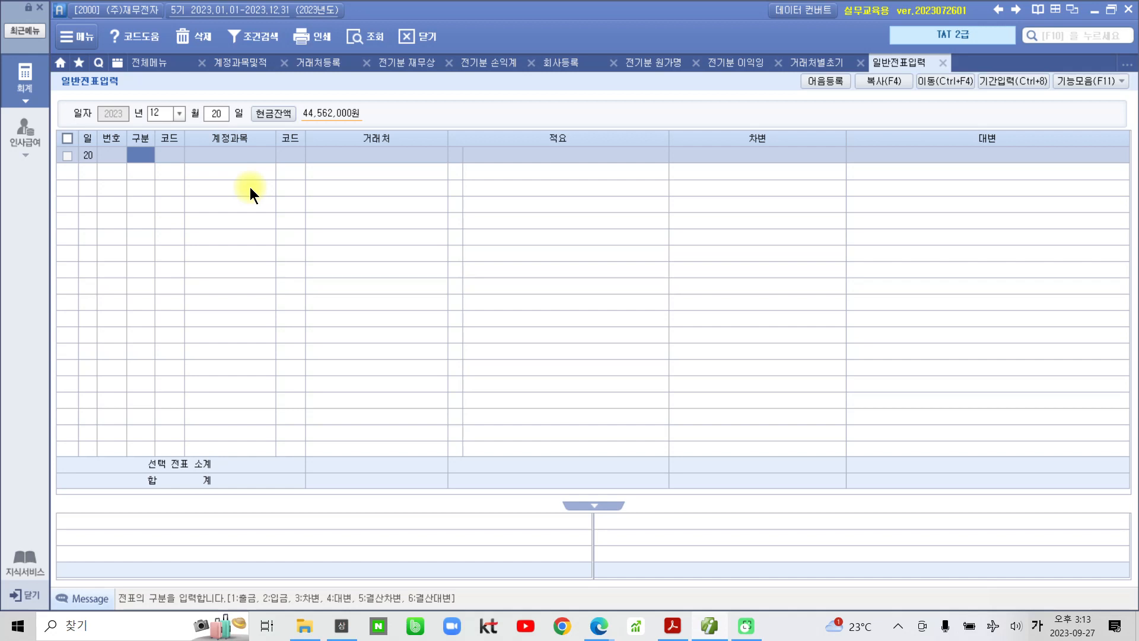
type("3")
key("Return")
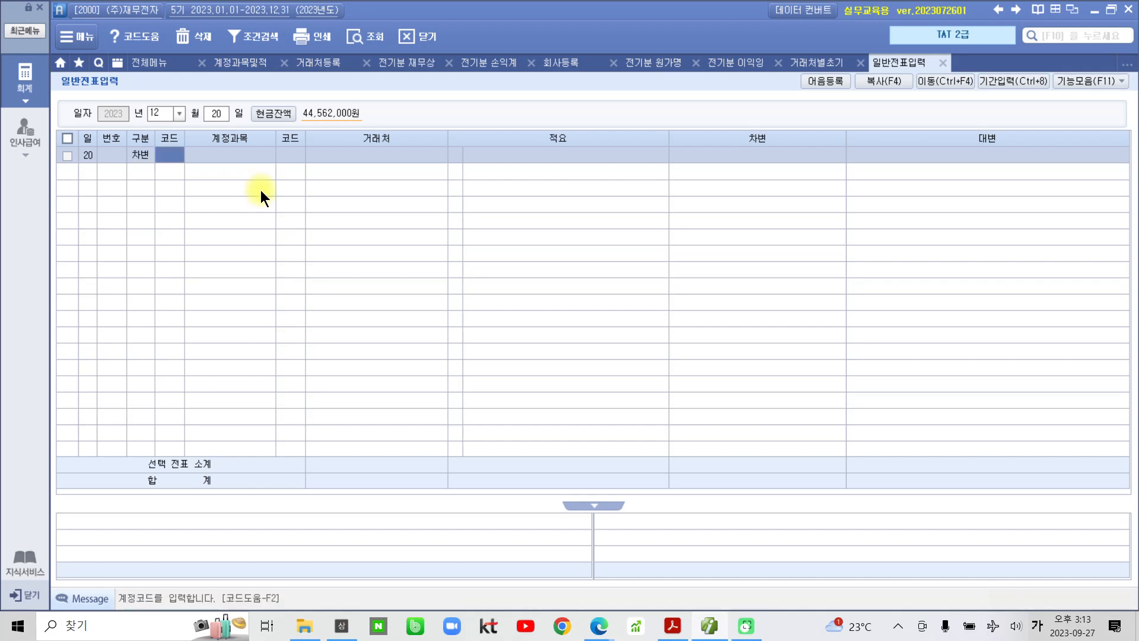
type("퇴직")
key("Return")
key("Escape")
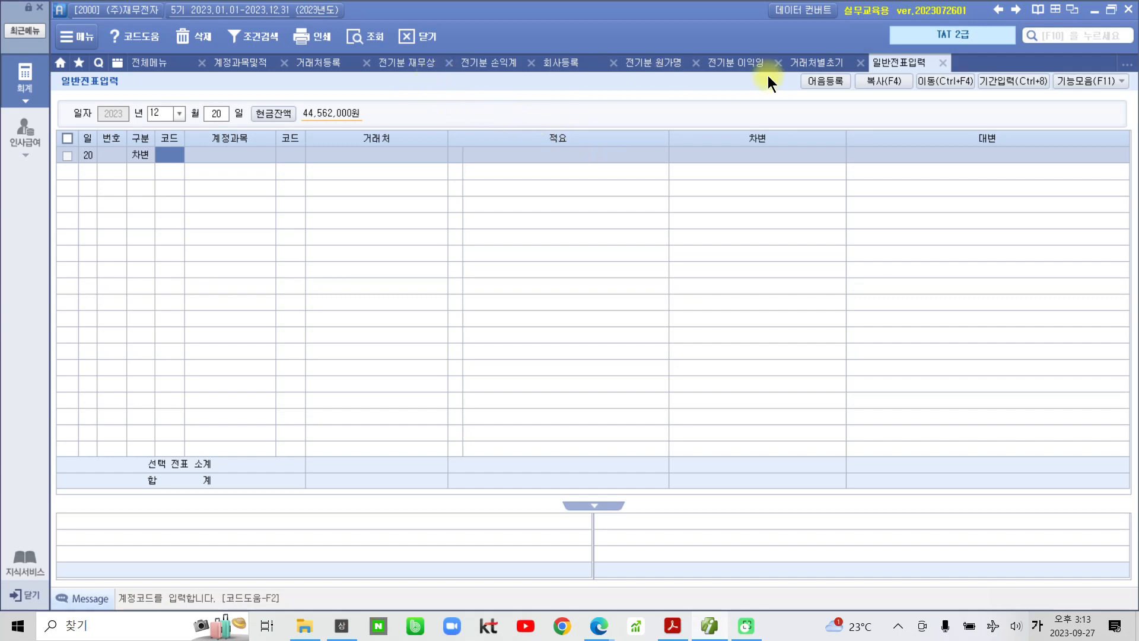
- Open the 합계잔액시산표 through December 20 from 전체메뉴
left_click(161, 63)
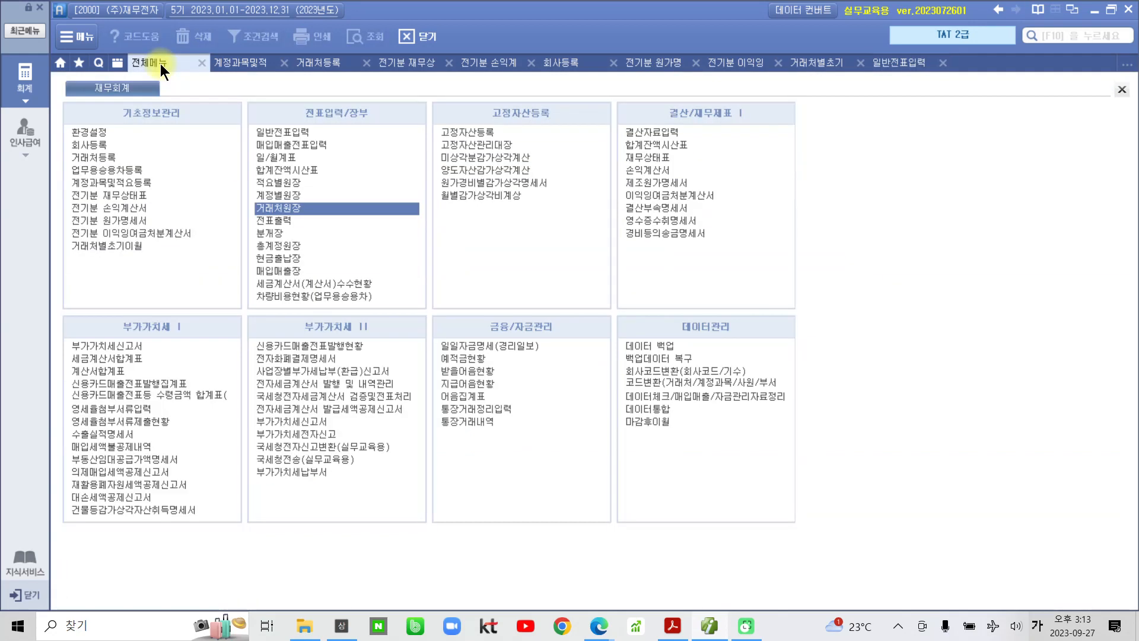
left_click(300, 170)
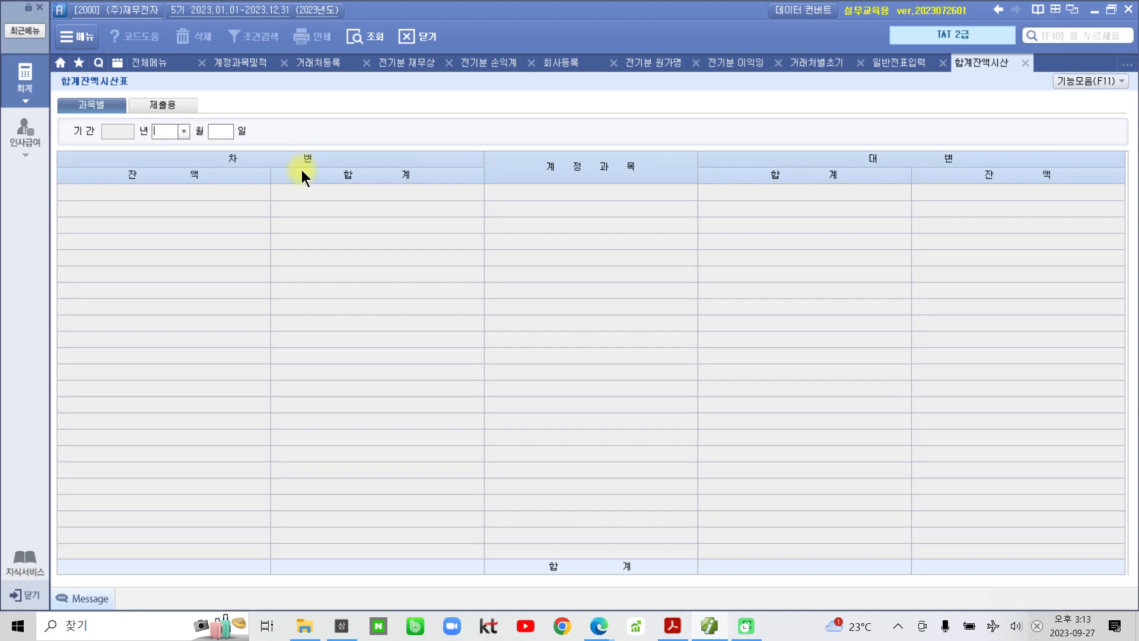
type("12")
key("Return")
type("20")
key("Return")
- Check the 퇴직급여충당부채 balance of 32,000,000, then return to 일반전표입력
scroll(509, 342, "down", 5)
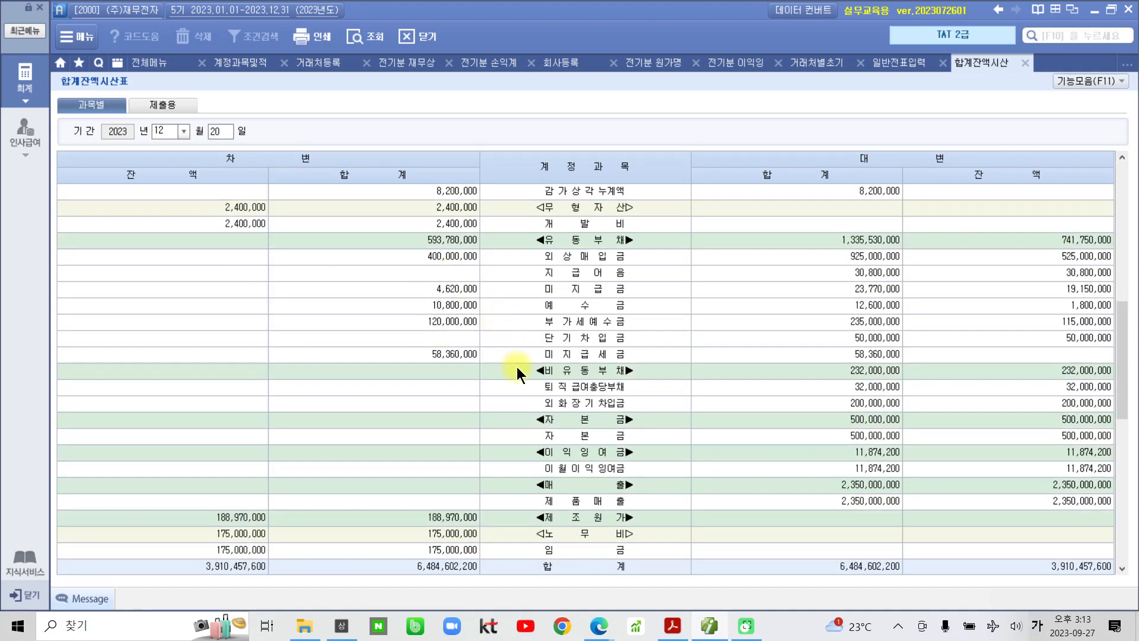
left_click(562, 375)
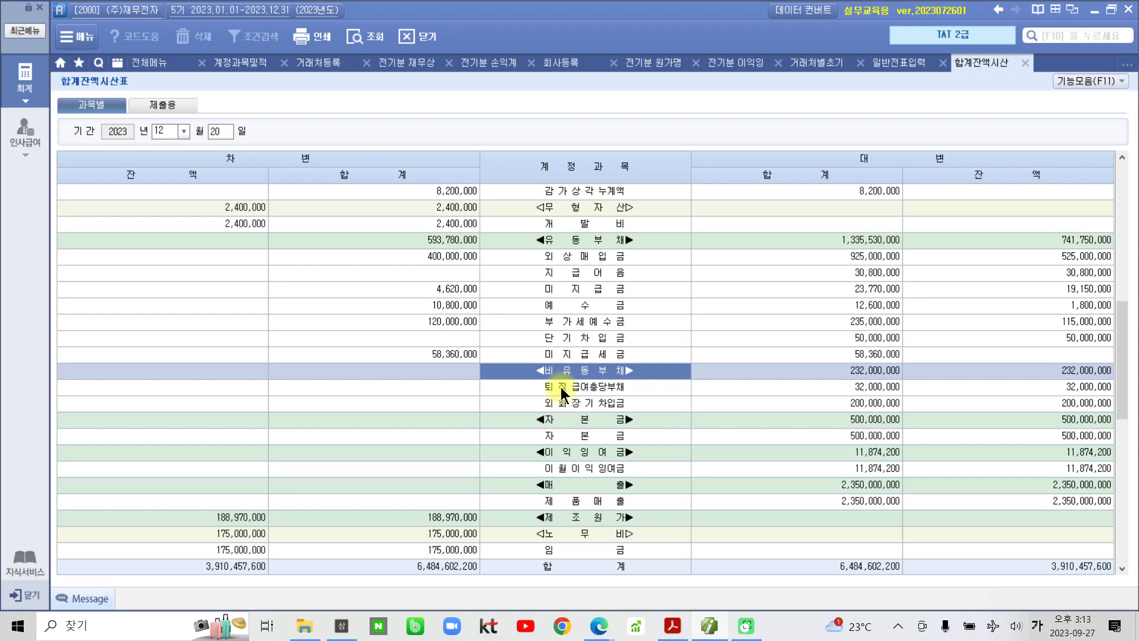
left_click(561, 386)
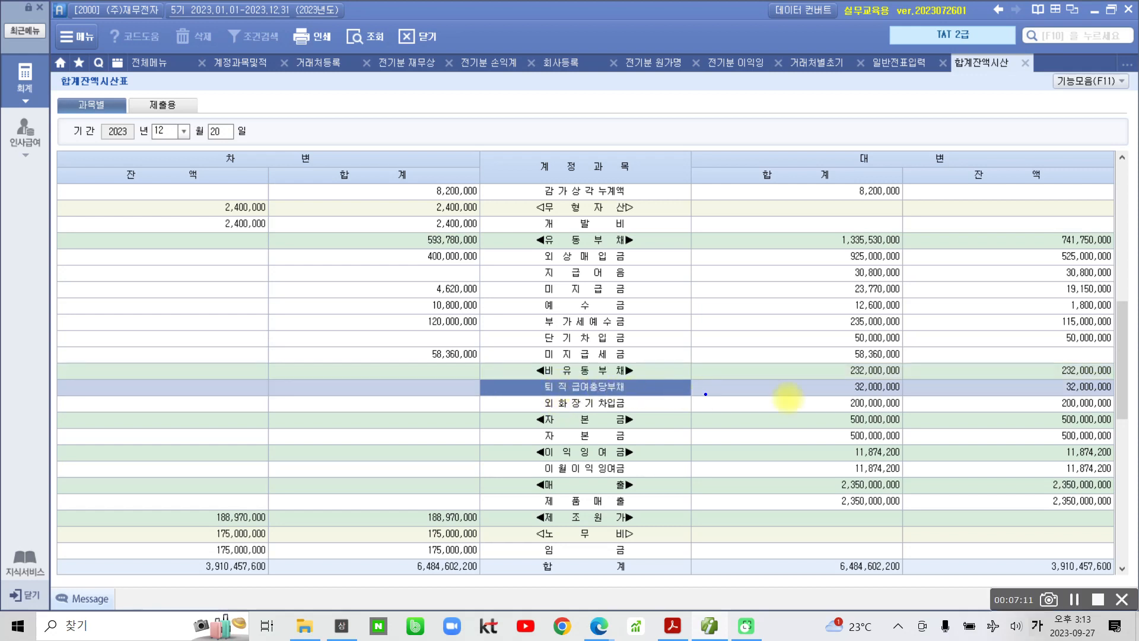
left_click_drag(1028, 376, 1121, 396)
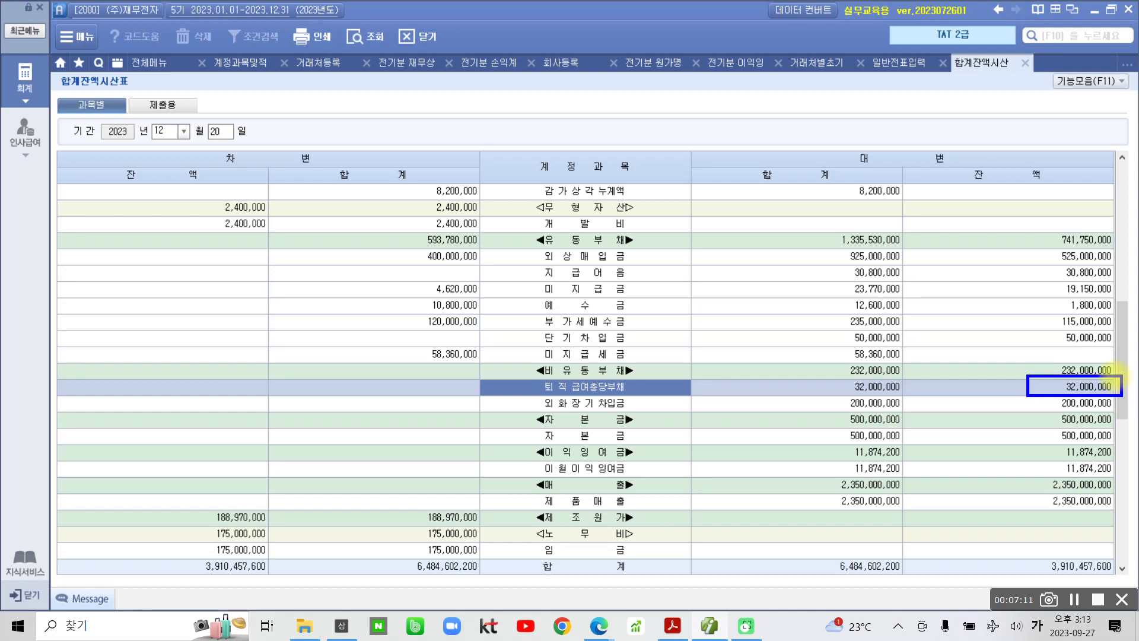
key("Escape")
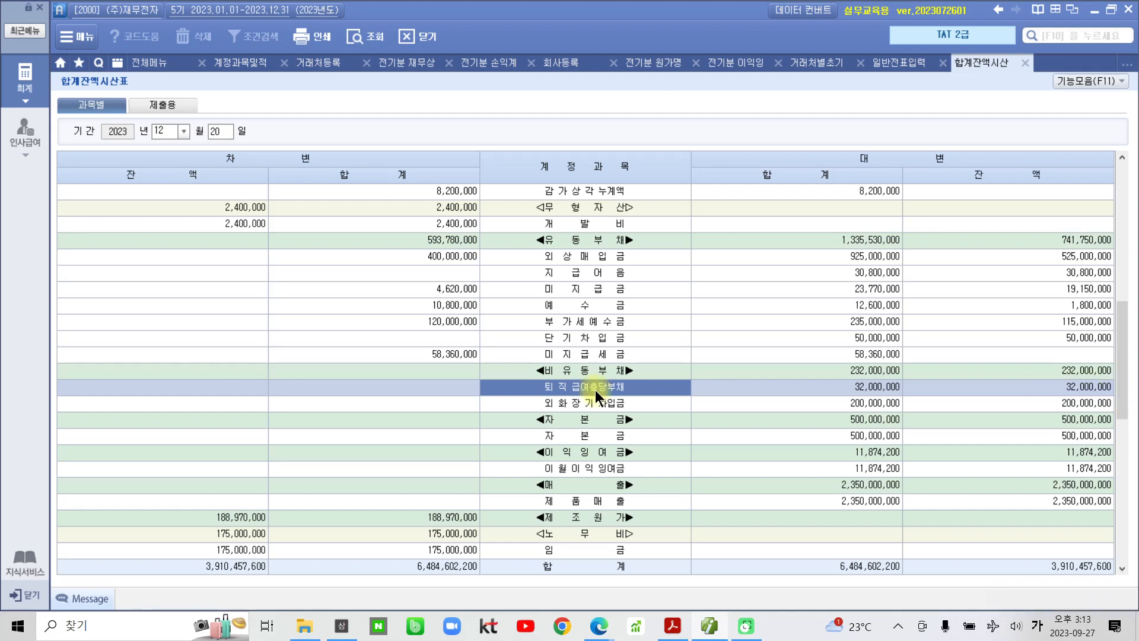
left_click(902, 60)
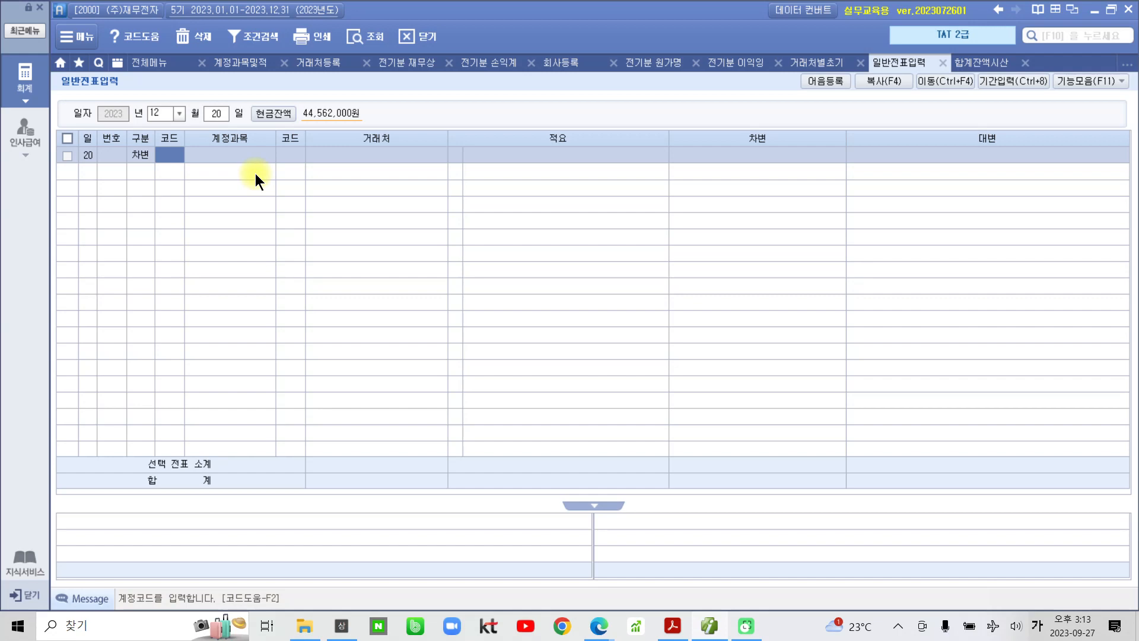
- Debit 295 퇴직급여충당부채 4,200,000 with the description 생산부직원 퇴직금
type("퇴직")
key("Return")
key("Down")
key("Down")
key("Down")
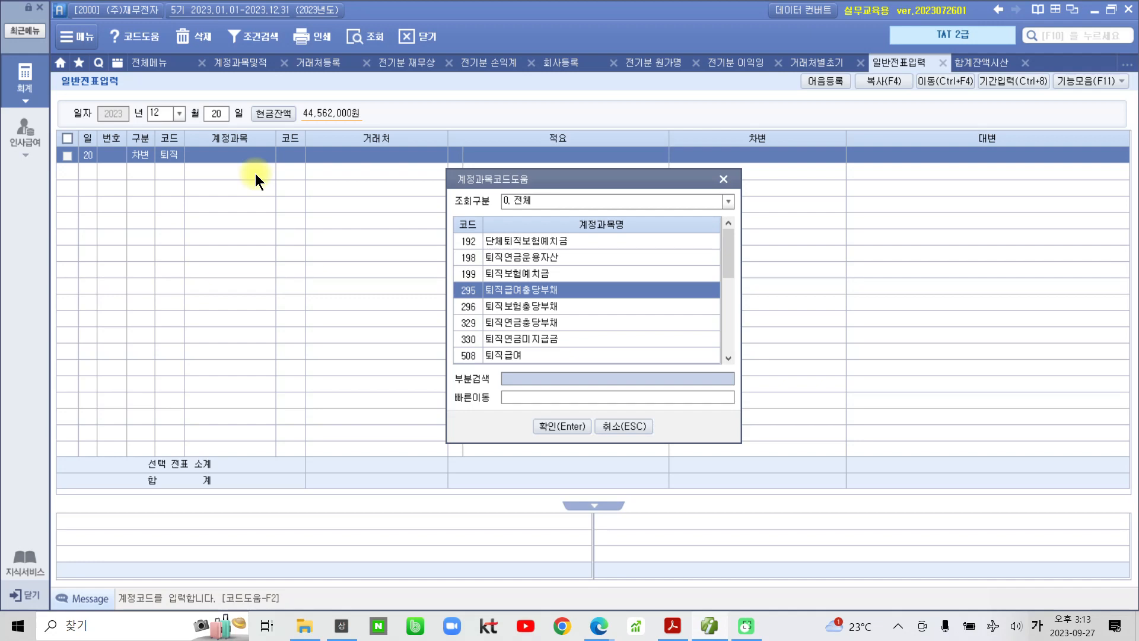
key("Return")
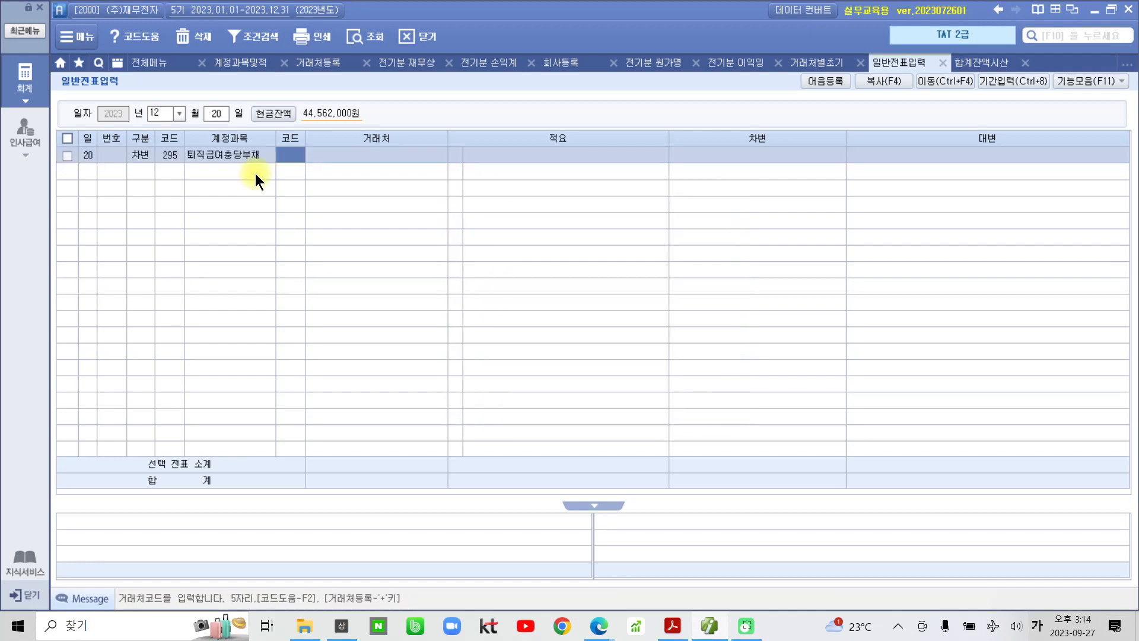
key("Return")
key("Return")
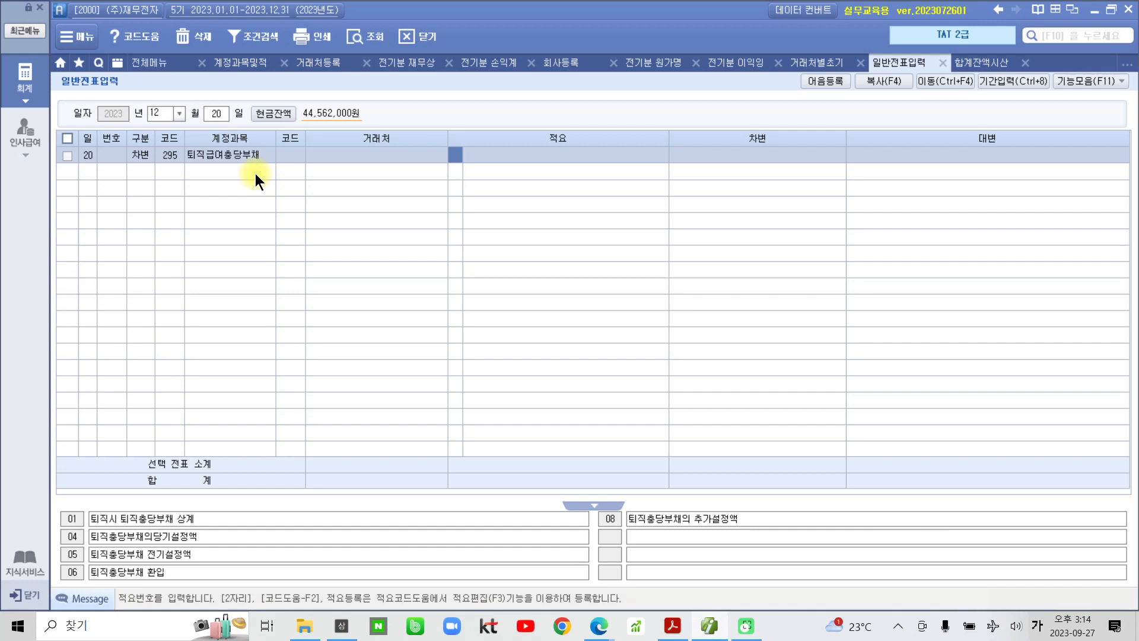
key("Return")
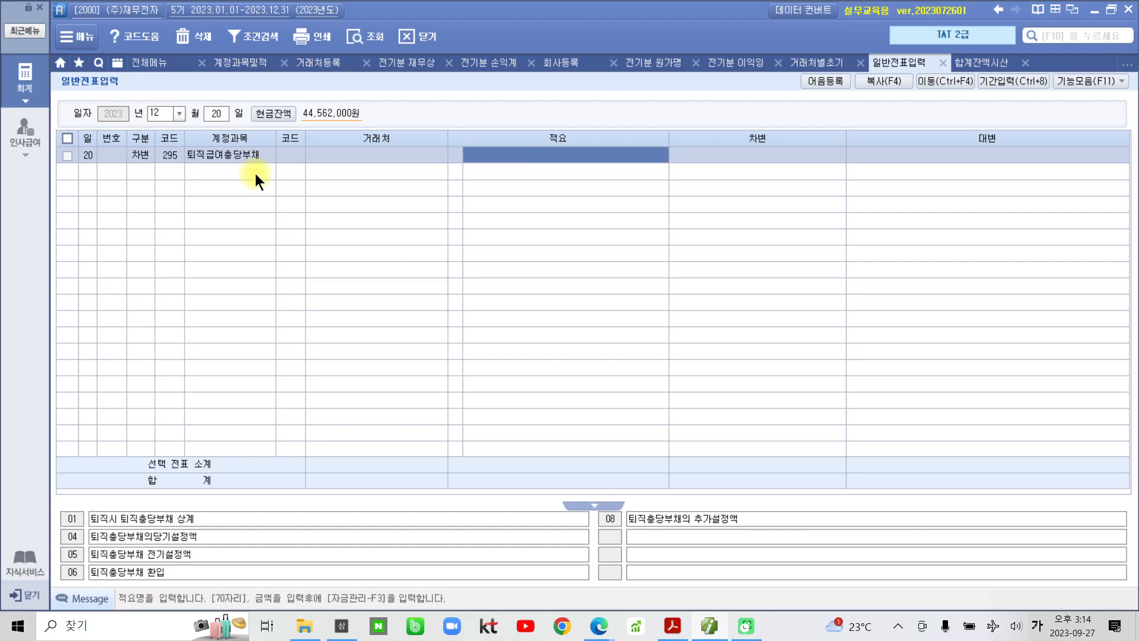
type("생산부")
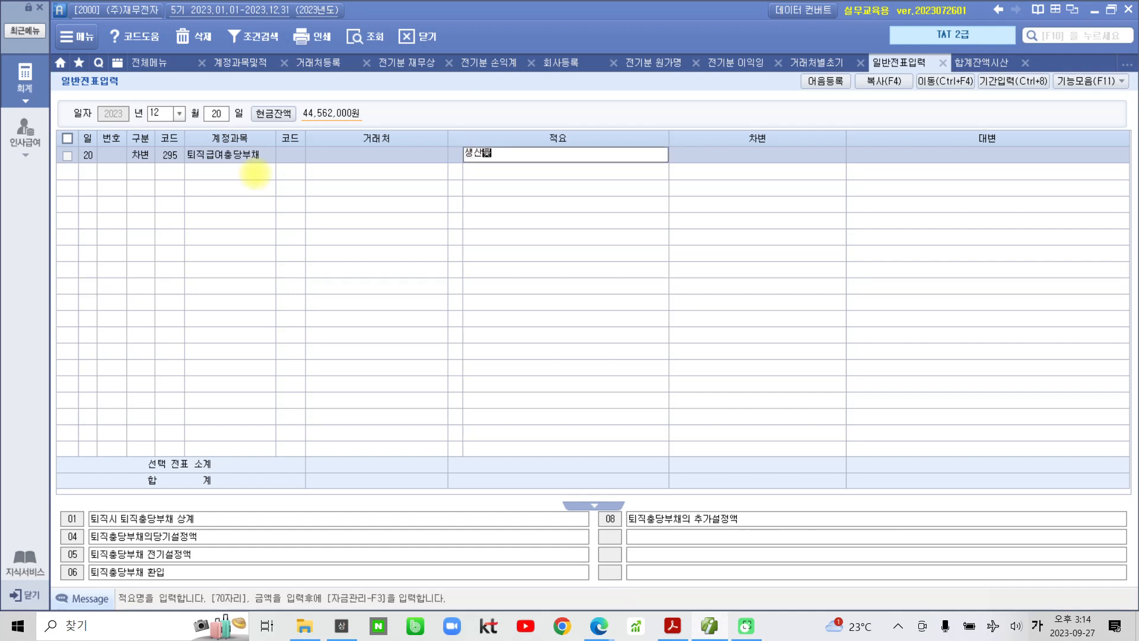
type("직원 퇴직금")
key("Return")
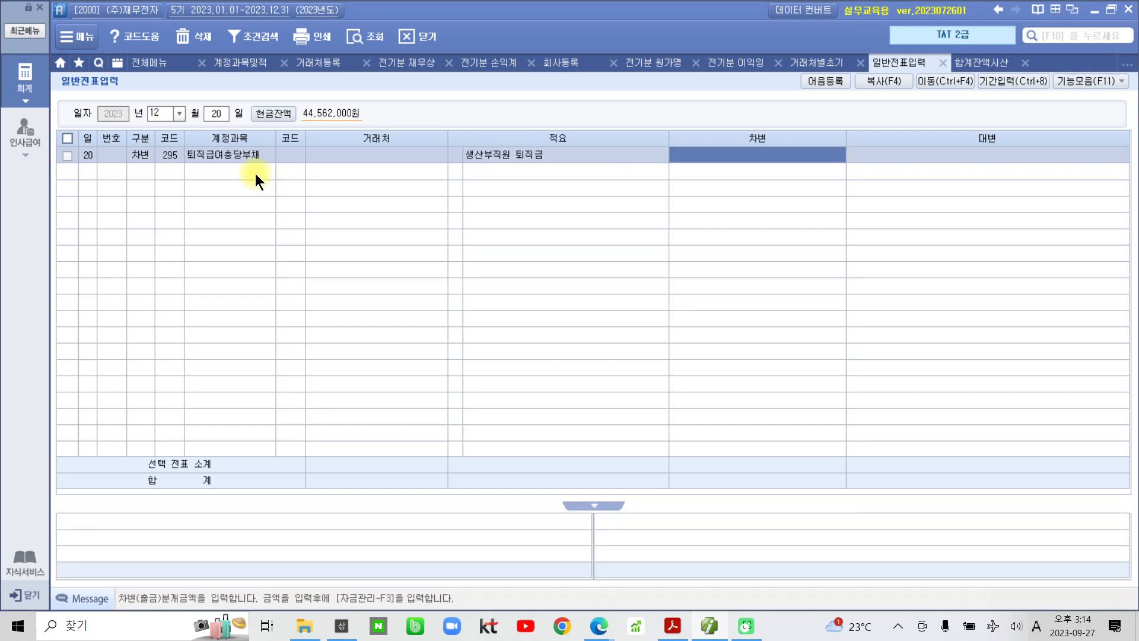
type("4200000")
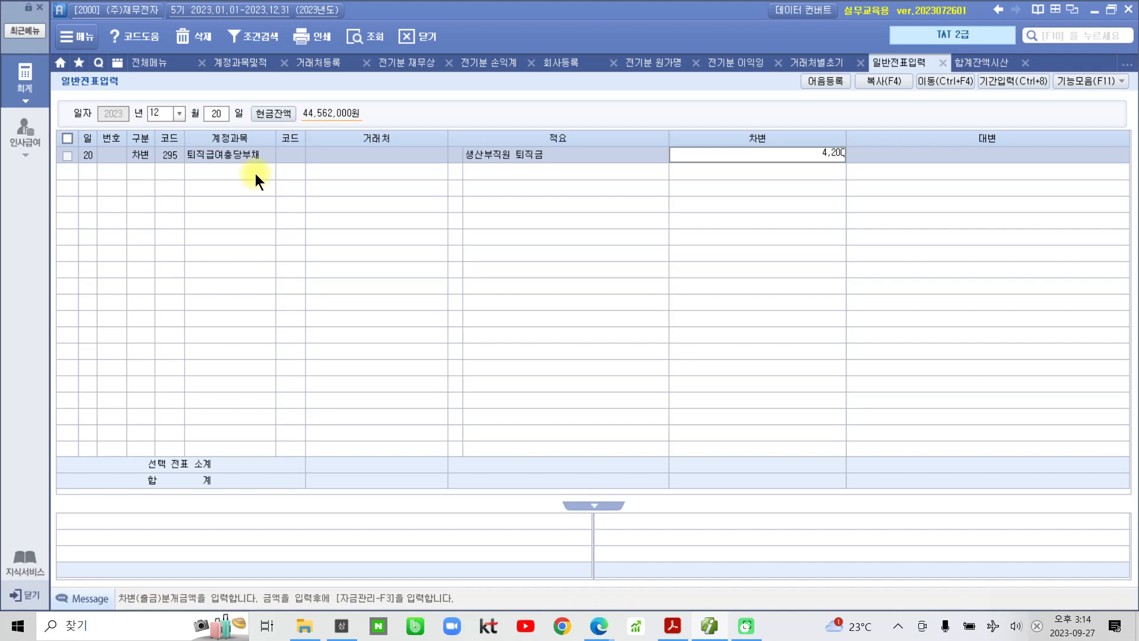
key("Return")
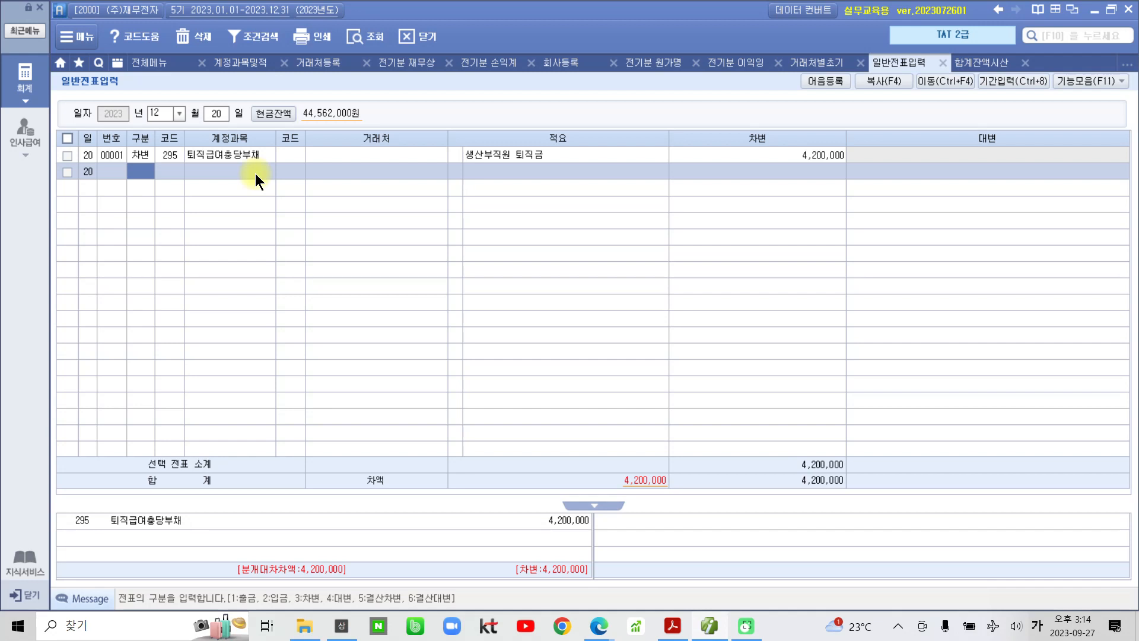
- Credit 198 퇴직연금운용자산 3,000,000 to partner 하나금융(퇴직연금), reusing the same description
type("4")
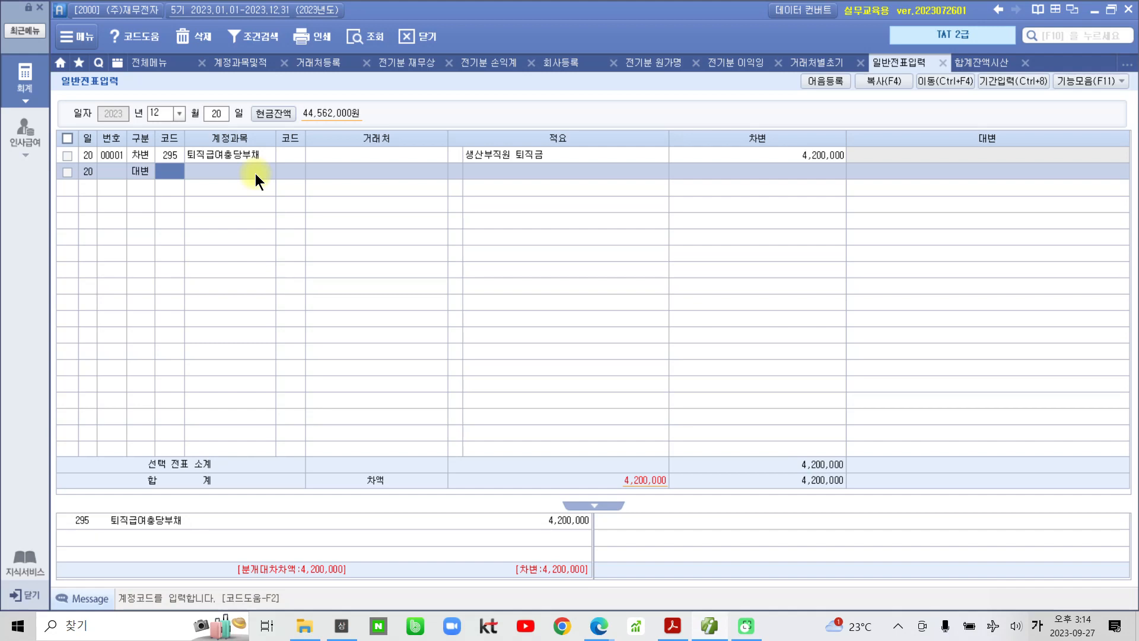
type("퇴직")
key("Return")
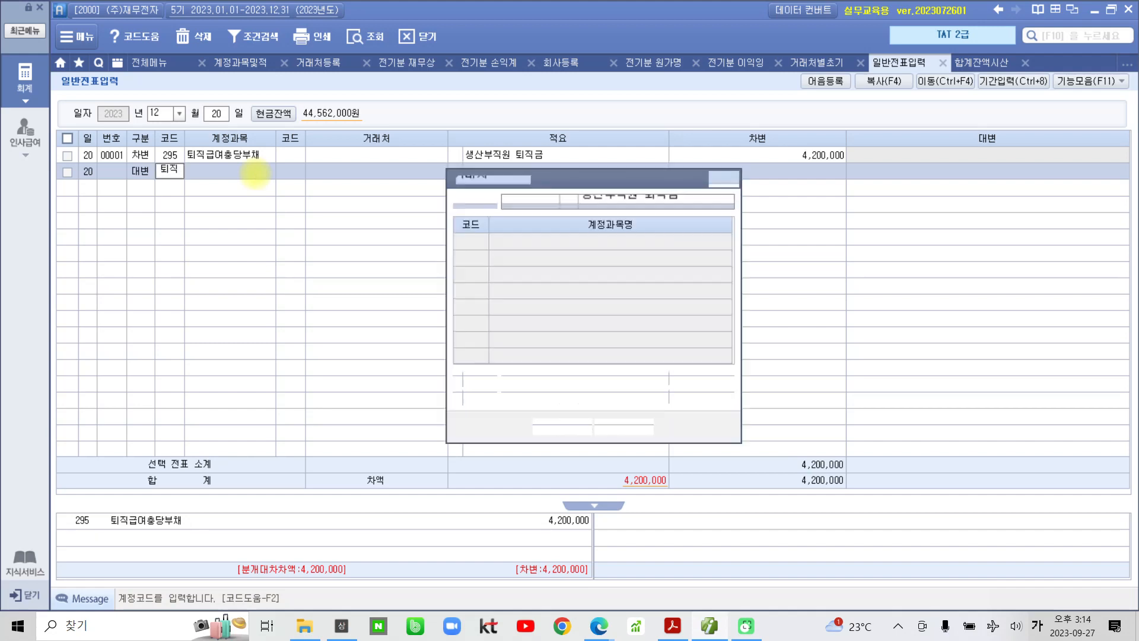
key("Down")
key("Return")
type("하나")
key("Return")
key("Return")
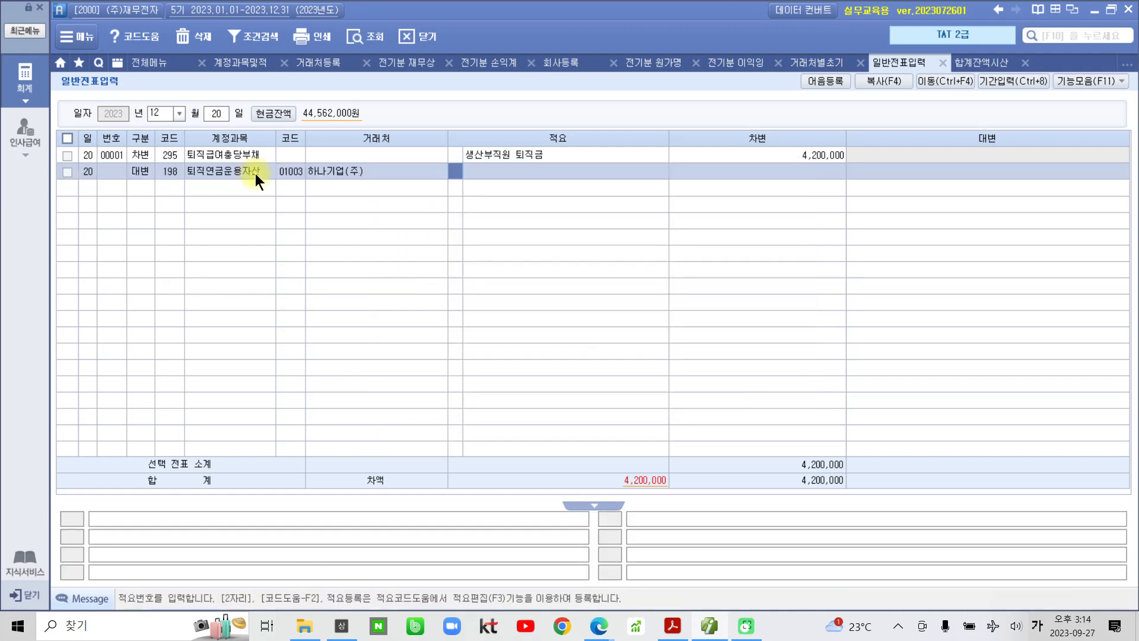
key("Left")
key("Left")
type("하나")
key("Return")
key("Down")
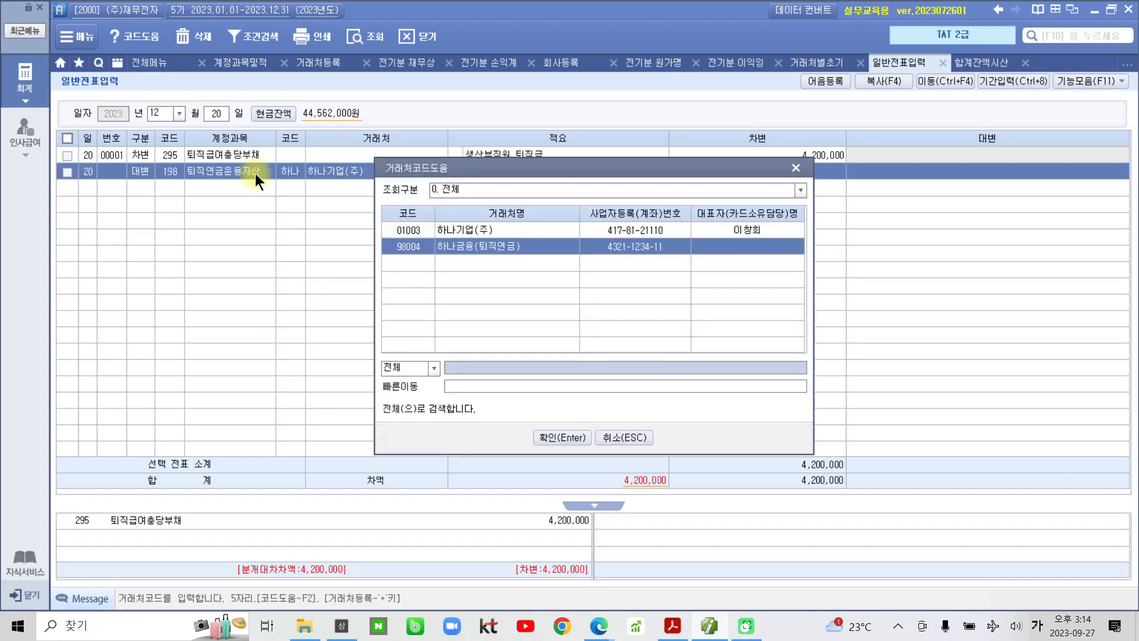
key("Return")
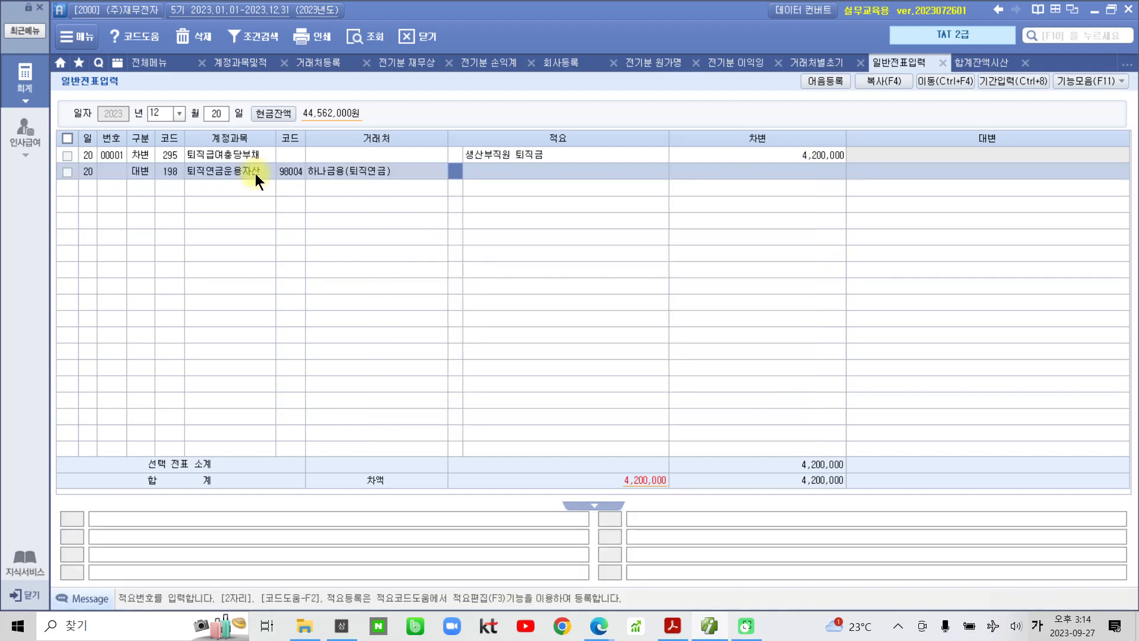
key("Return")
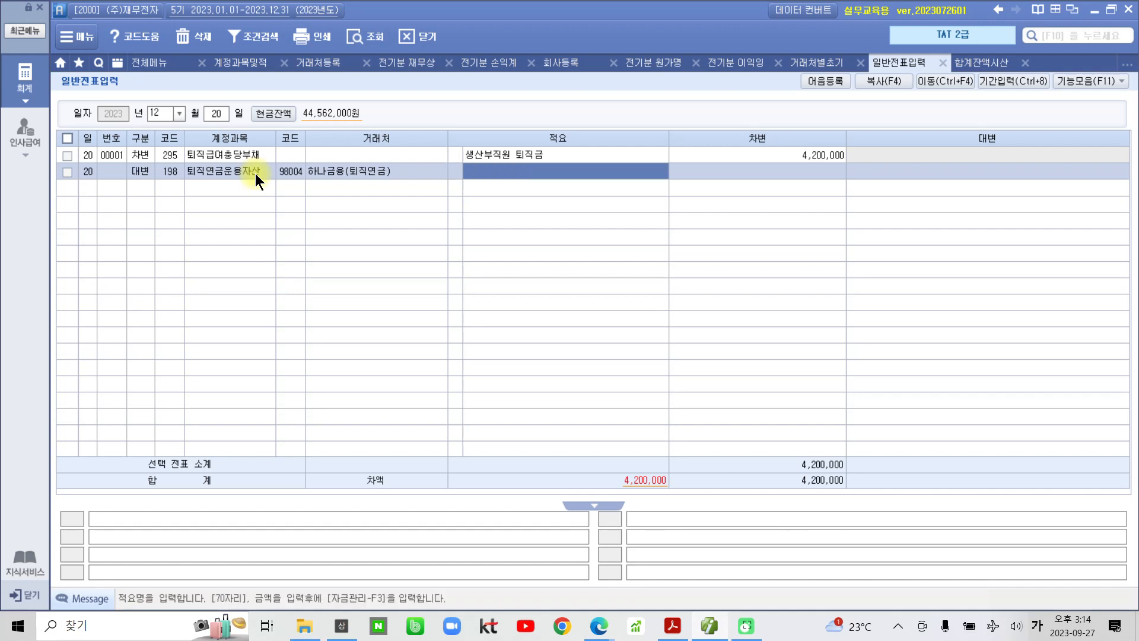
key("Return")
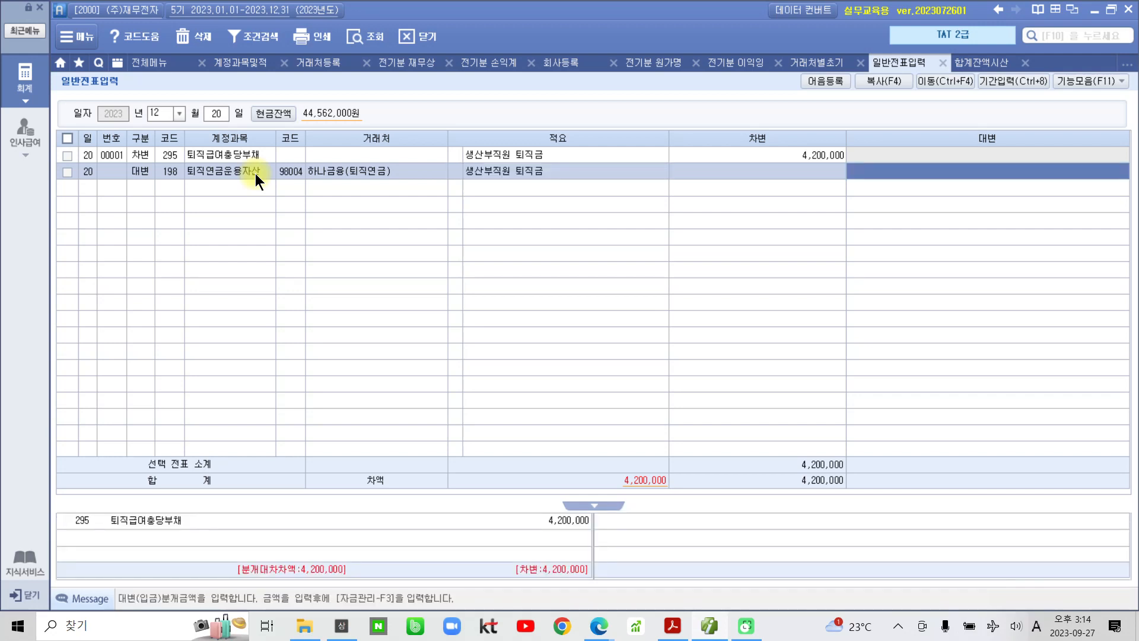
type("3000000")
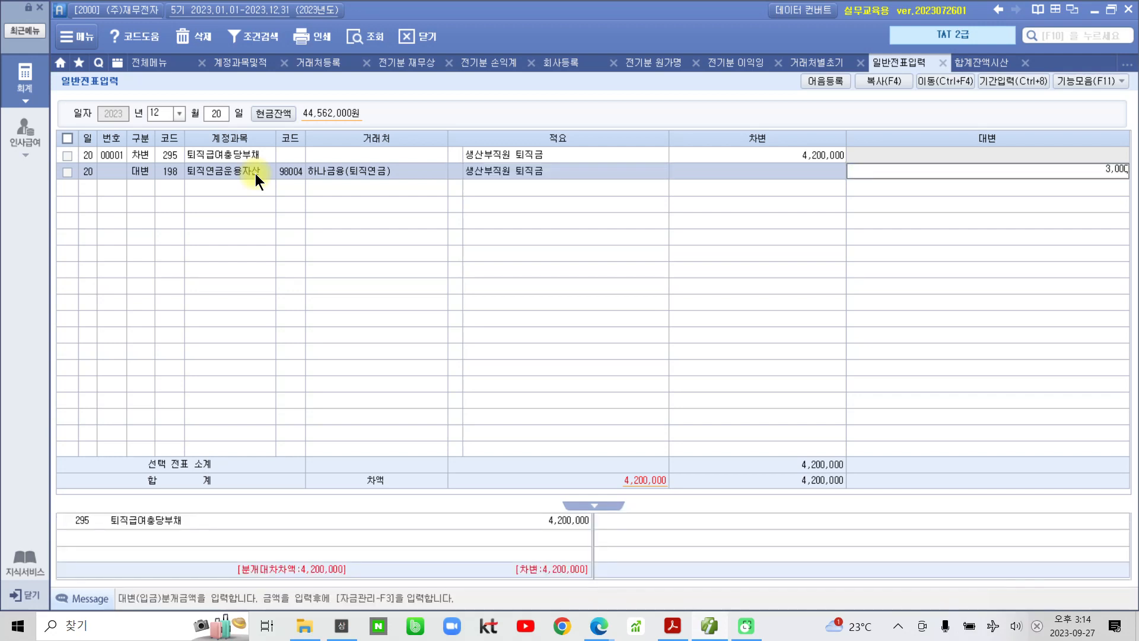
key("Return")
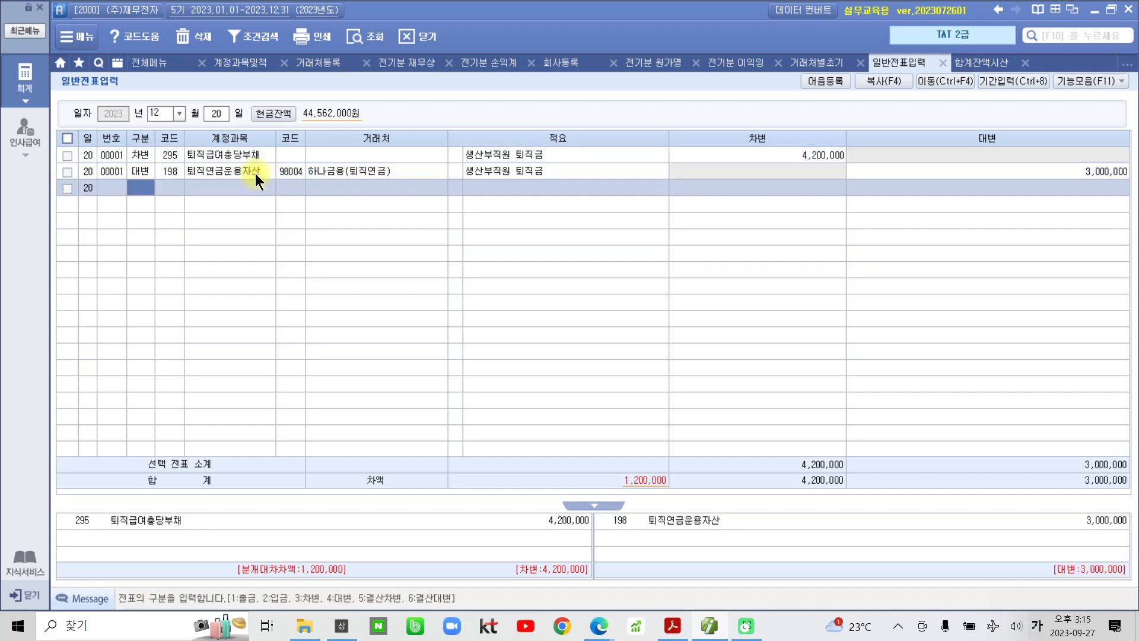
- Credit 103 보통예금 1,193,470 to partner 98000 한국은행(보통) with the same description
key("4")
key("Return")
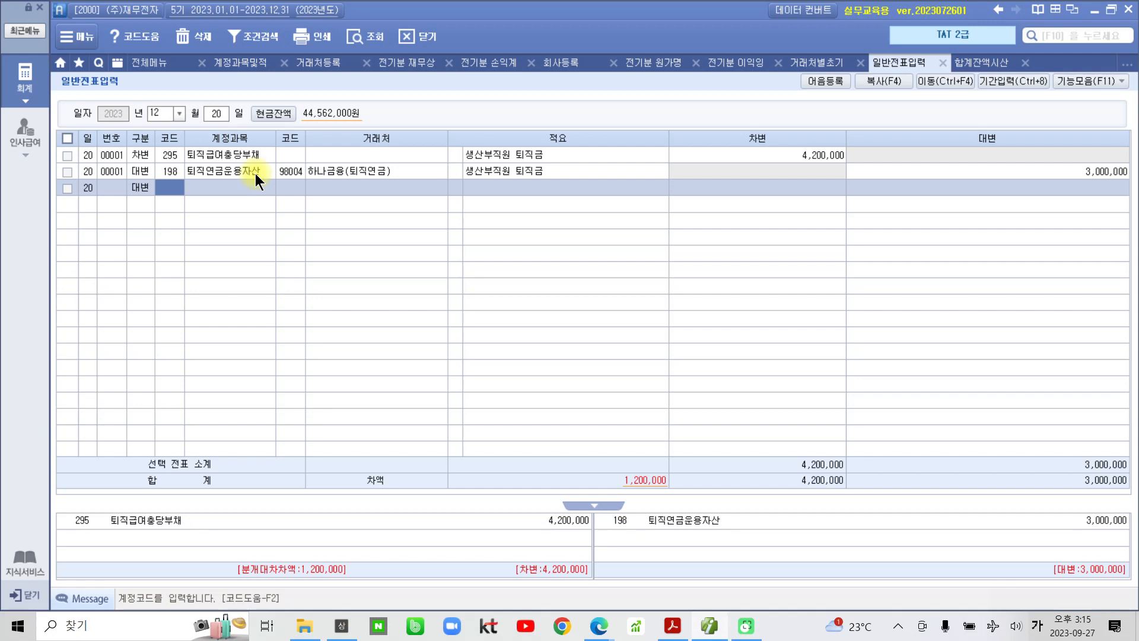
type("103")
key("Return")
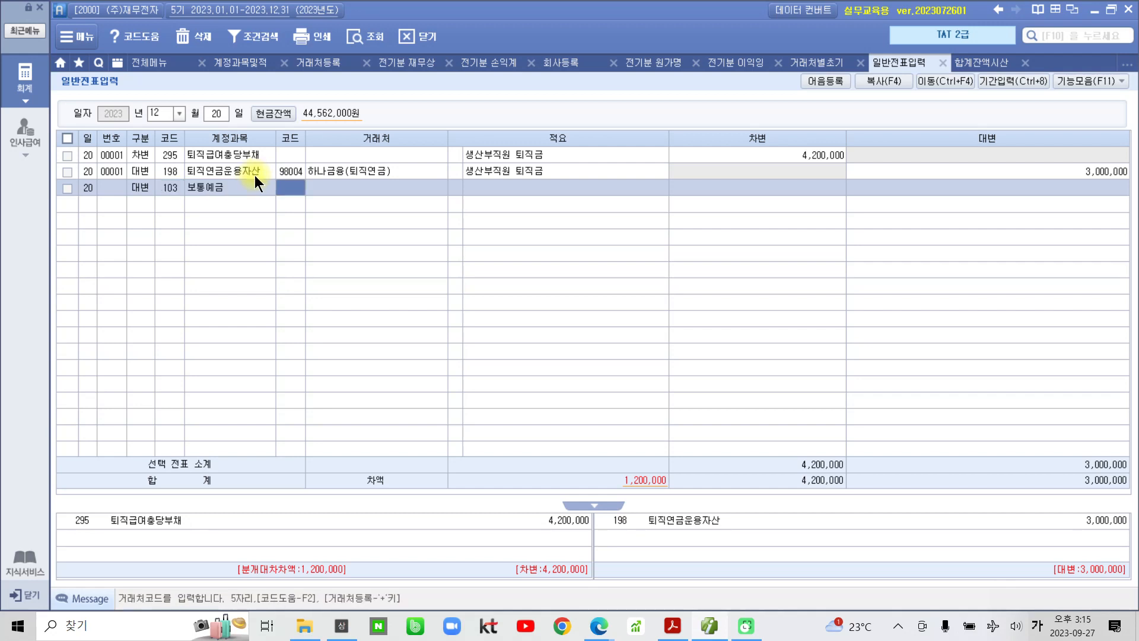
type("한국")
key("Return")
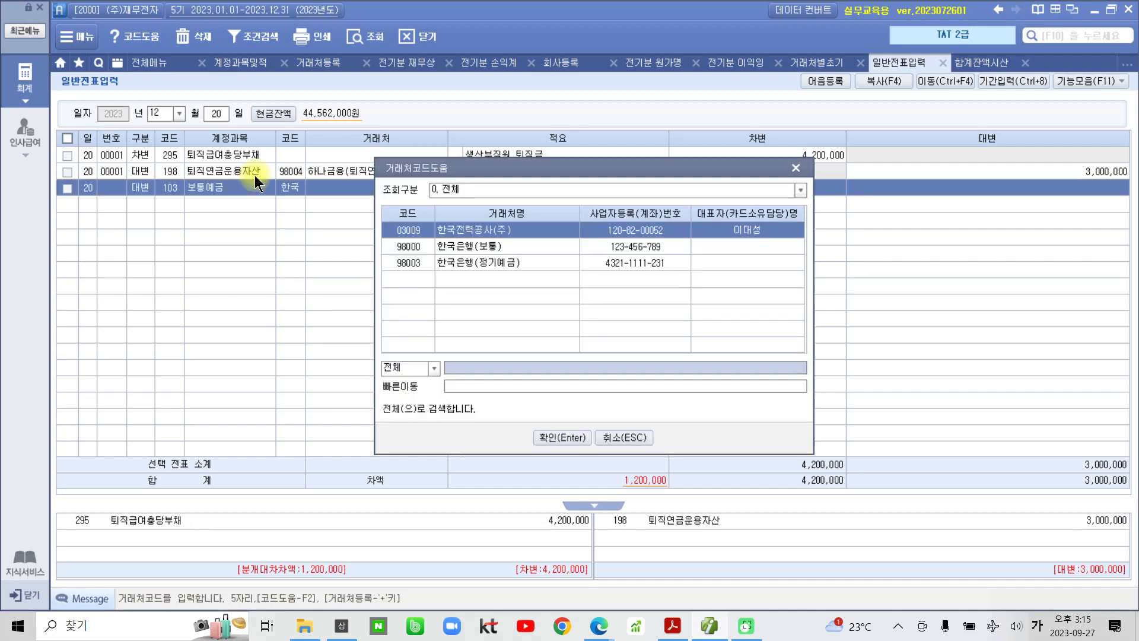
key("Down")
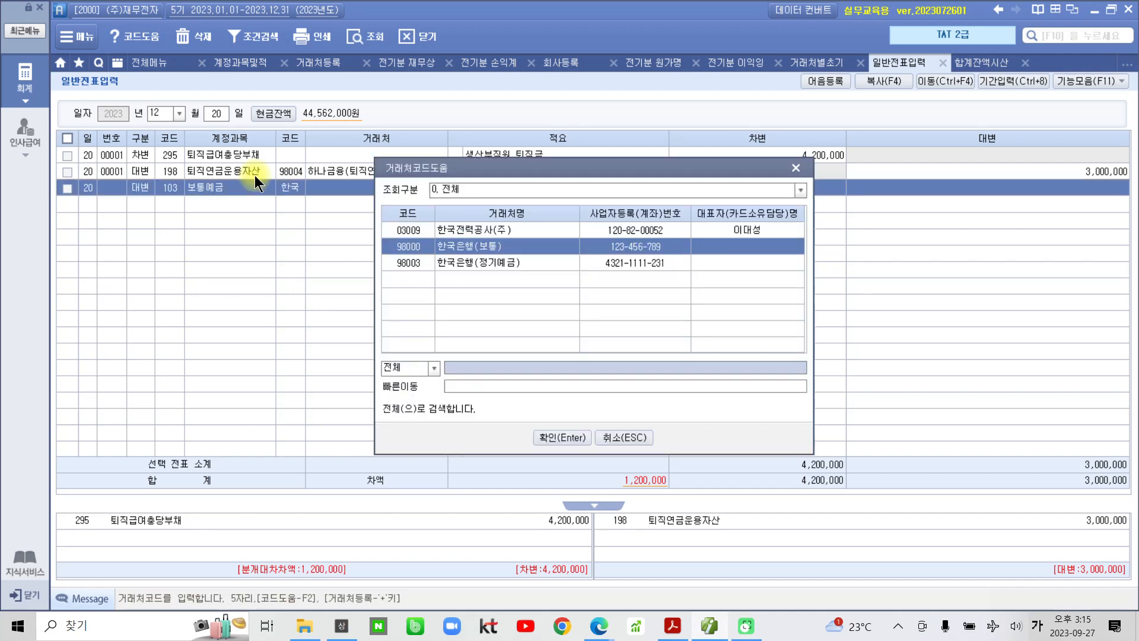
key("Return")
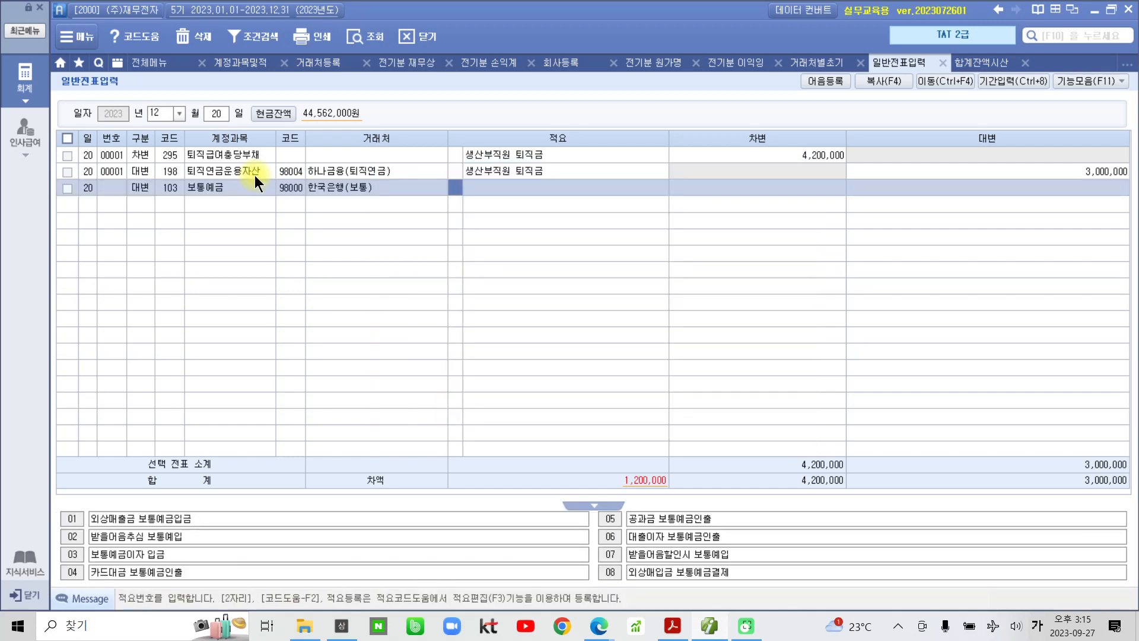
key("Return")
key("Return")
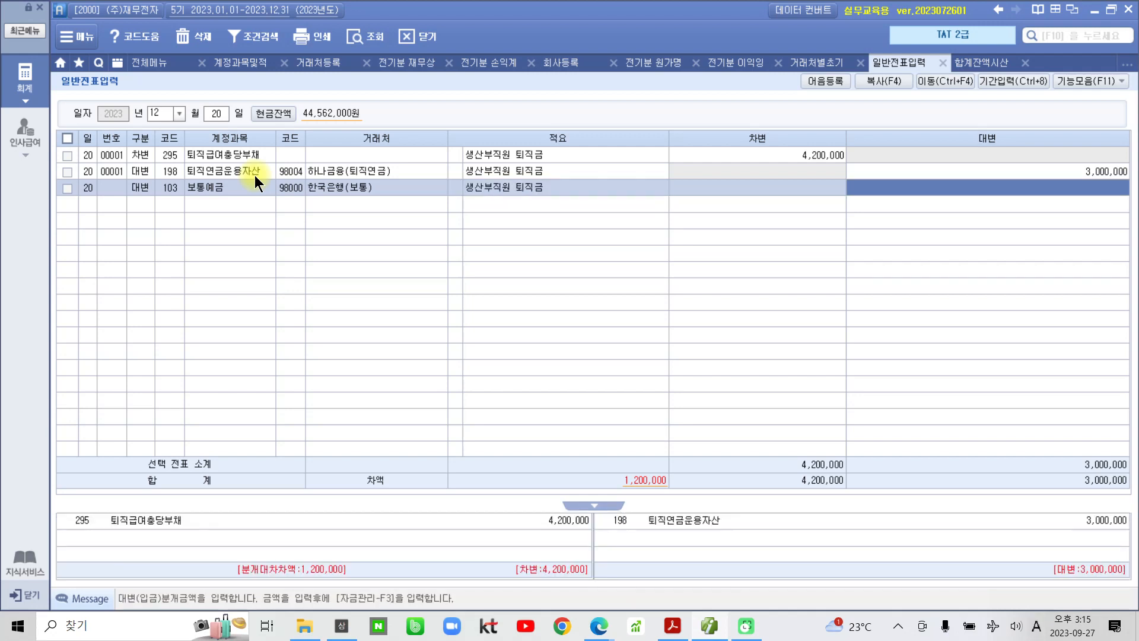
type("1")
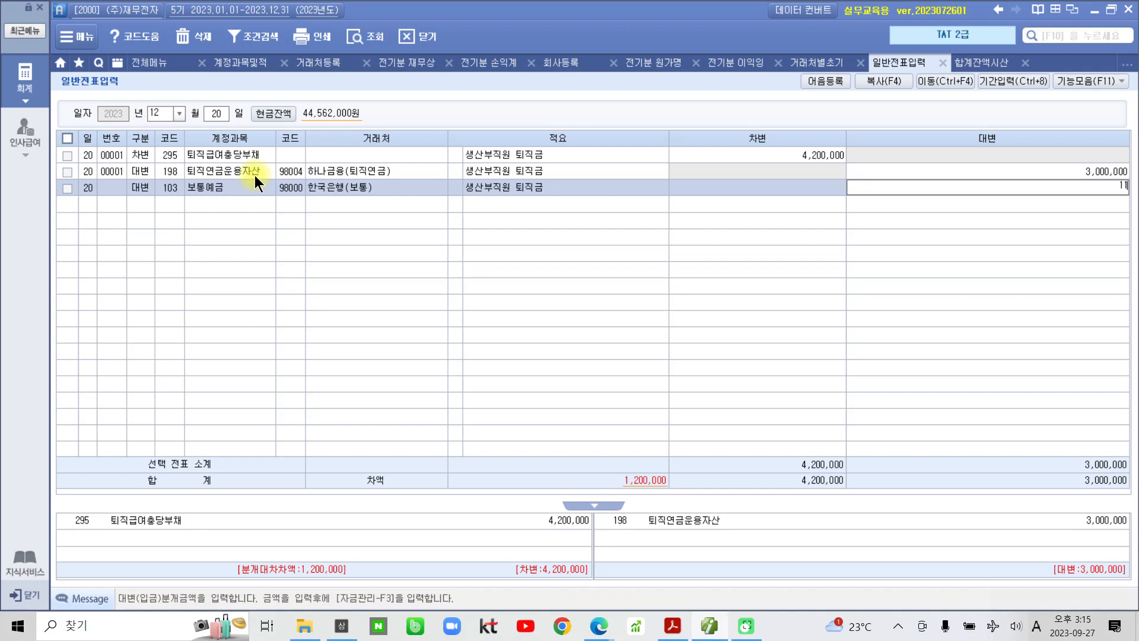
type(",193,470")
key("Return")
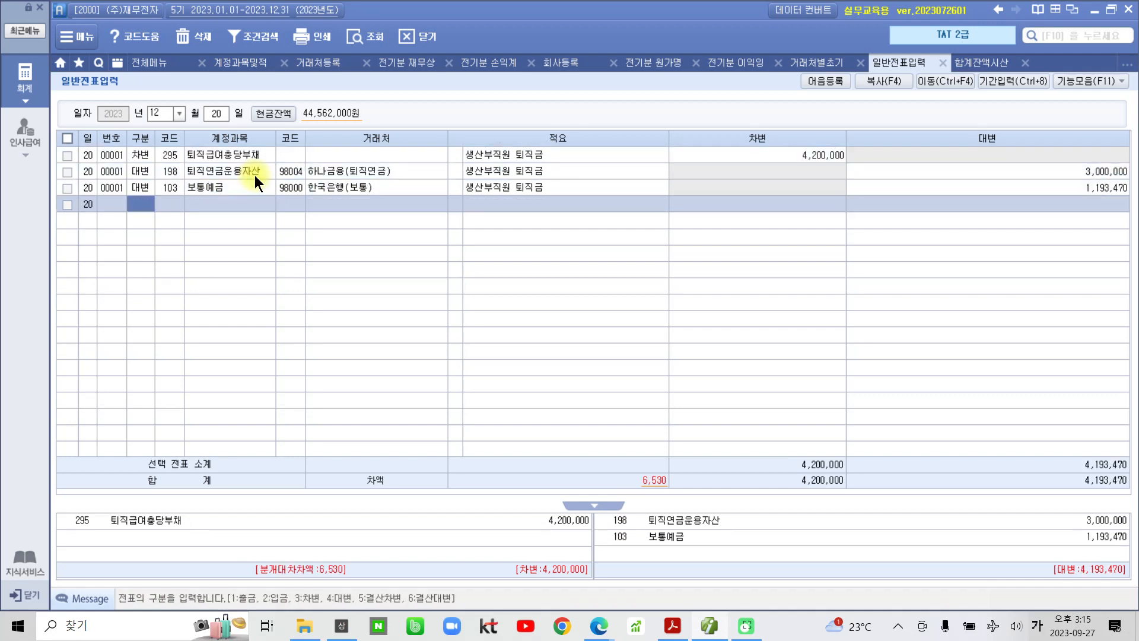
type("4")
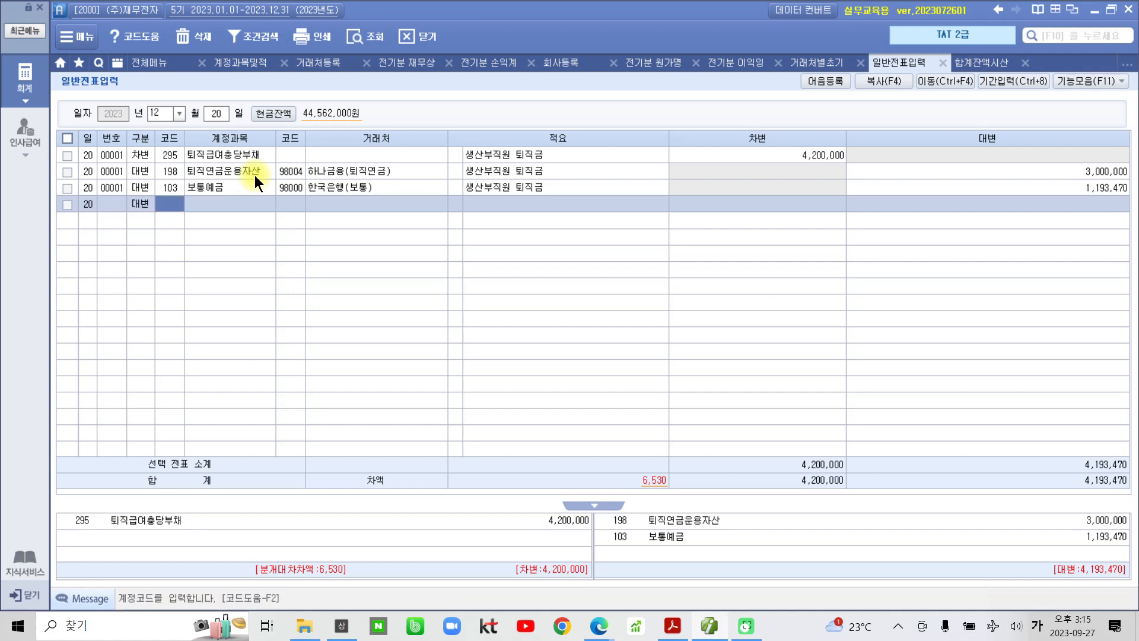
type("예수")
- Credit 254 예수금 6,530 with the description 퇴직소득 원천징수, with no partner
key("Return")
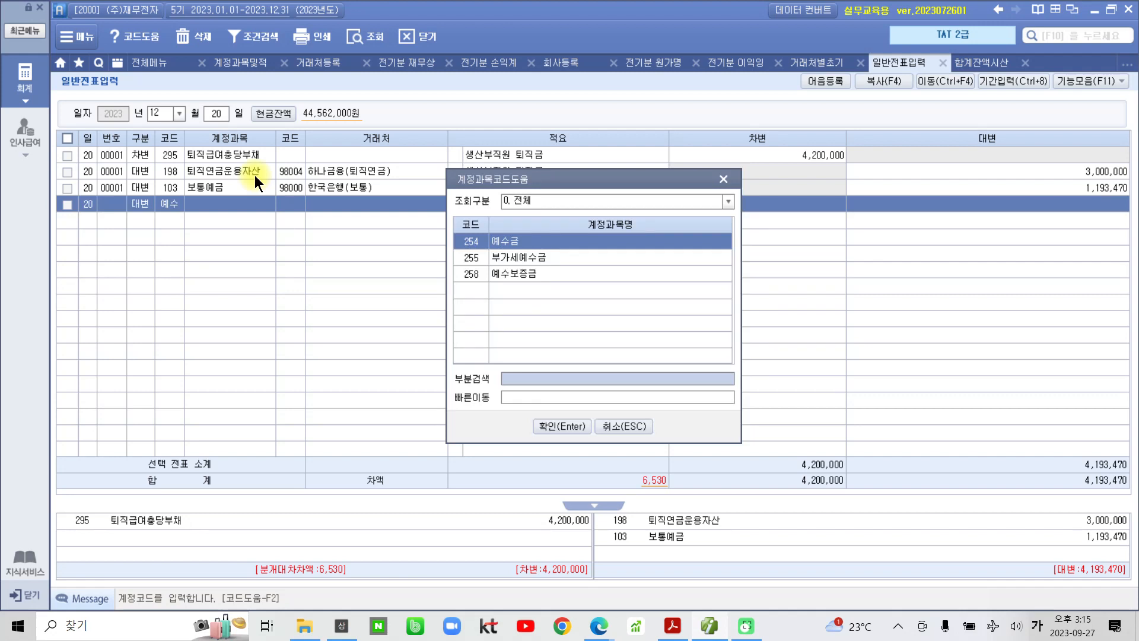
key("Return")
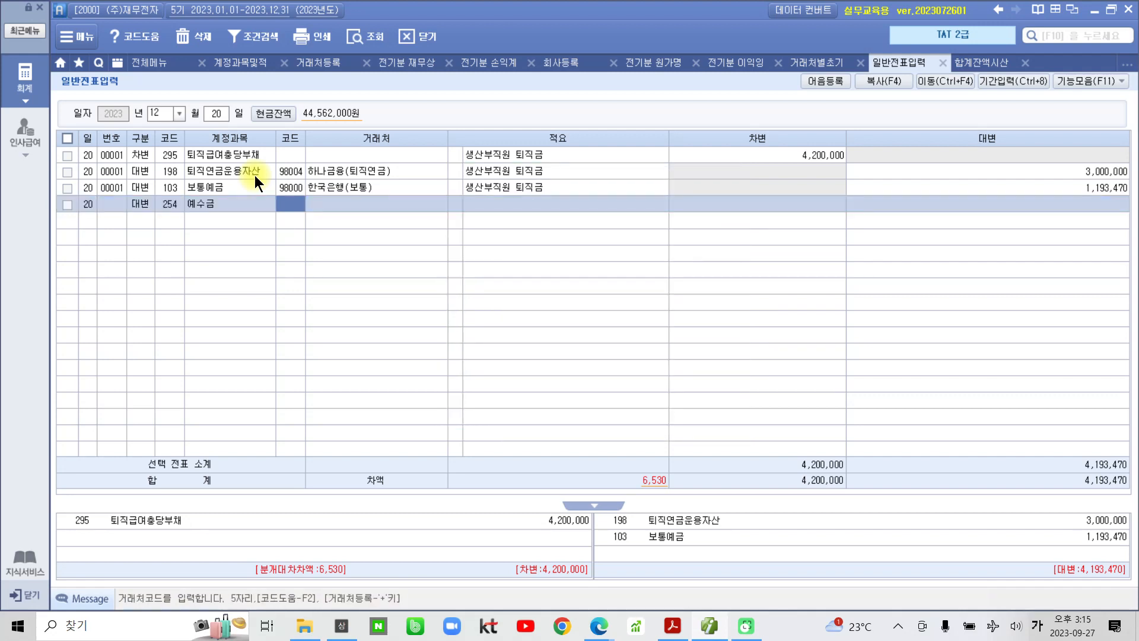
key("Return")
key("Return")
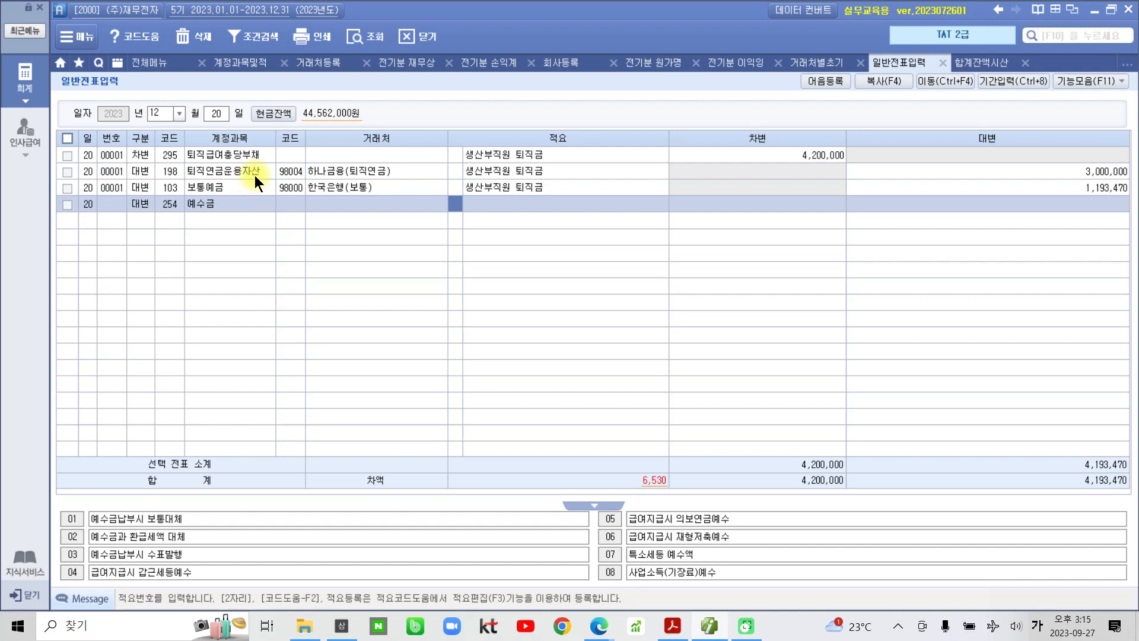
key("Return")
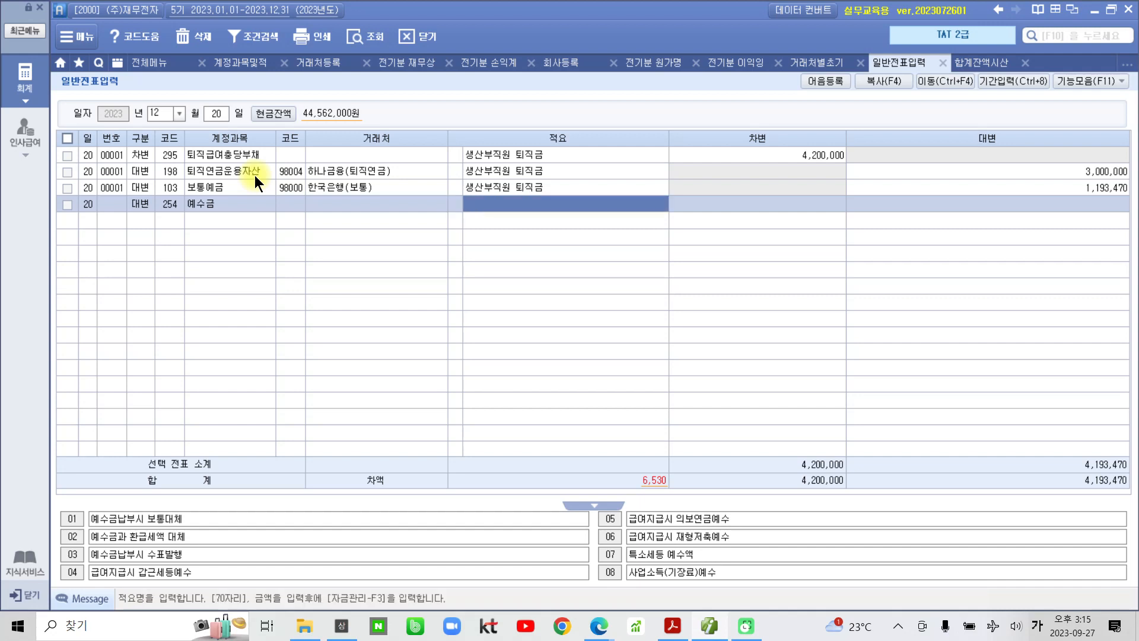
type("퇴지")
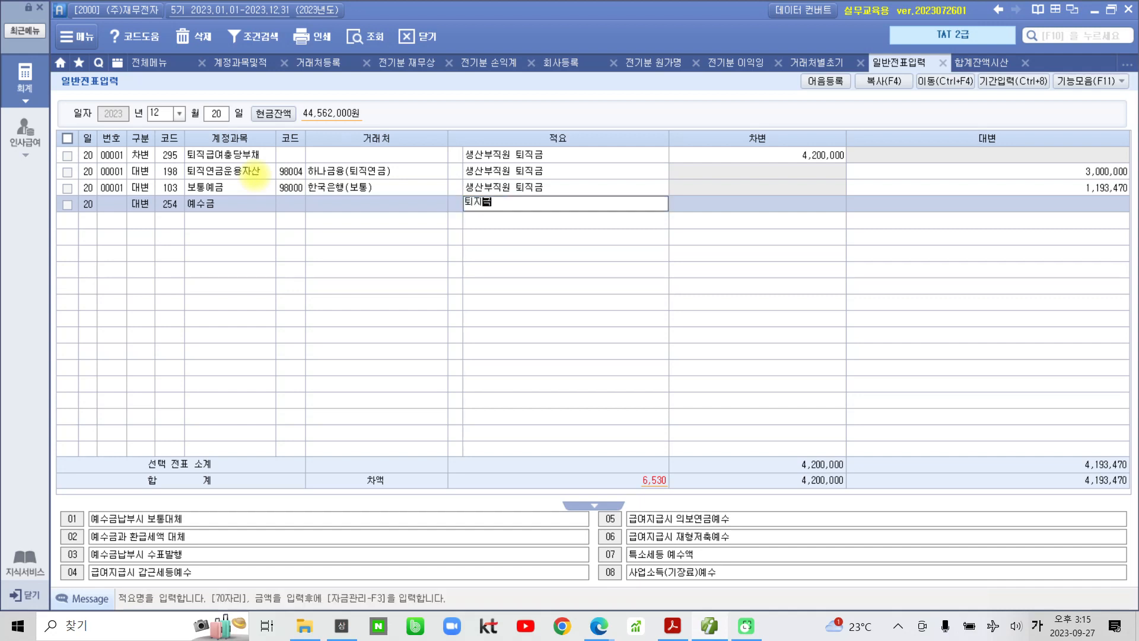
type("금")
key("BackSpace")
key("BackSpace")
key("BackSpace")
type("ㅈㅣㄱ")
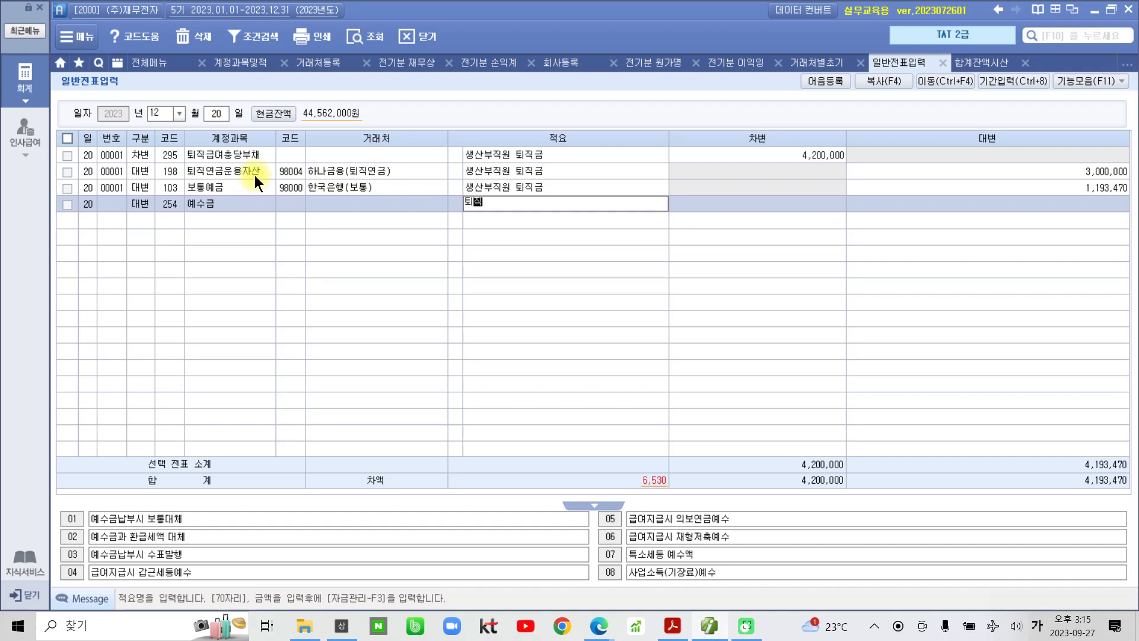
type("소득 ")
type("원천시")
type("ㅇ수")
key("Return")
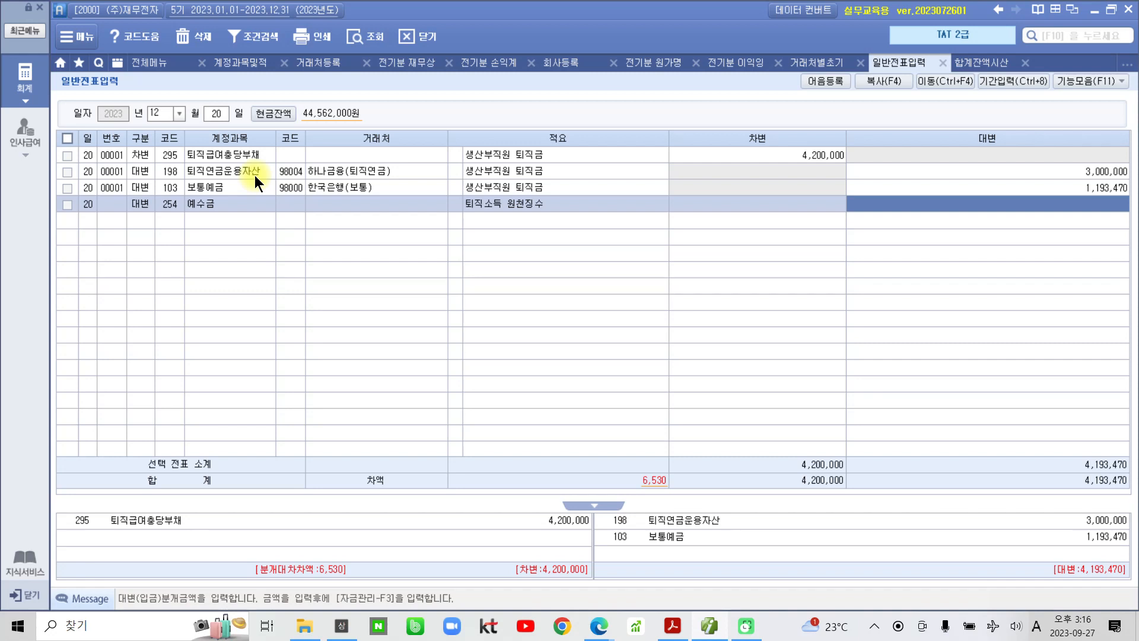
type("6530")
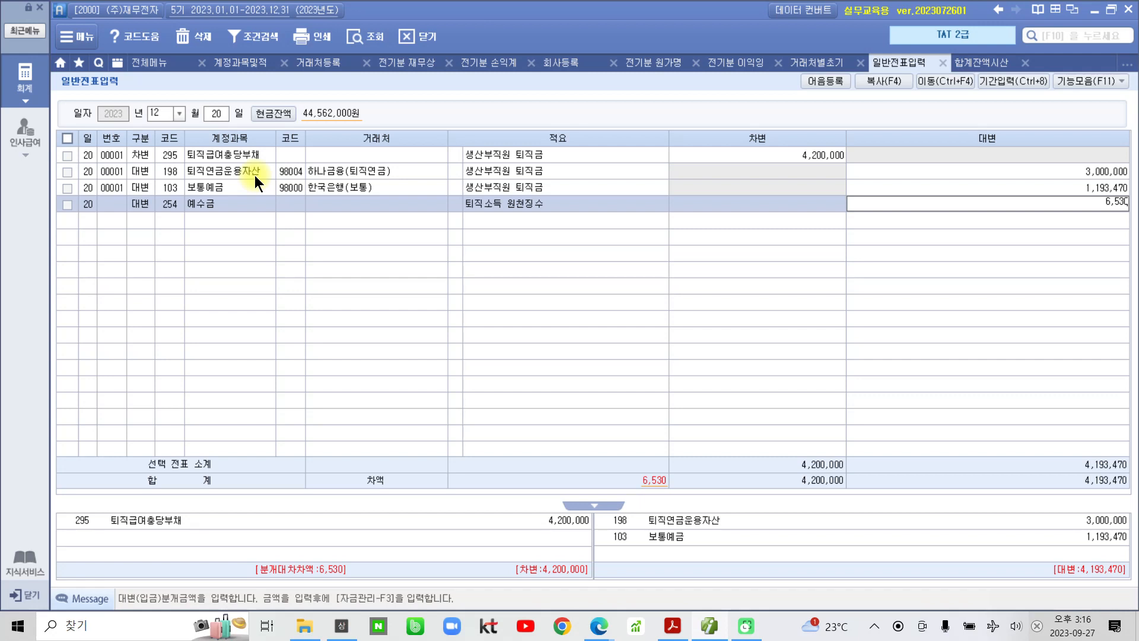
key("Return")
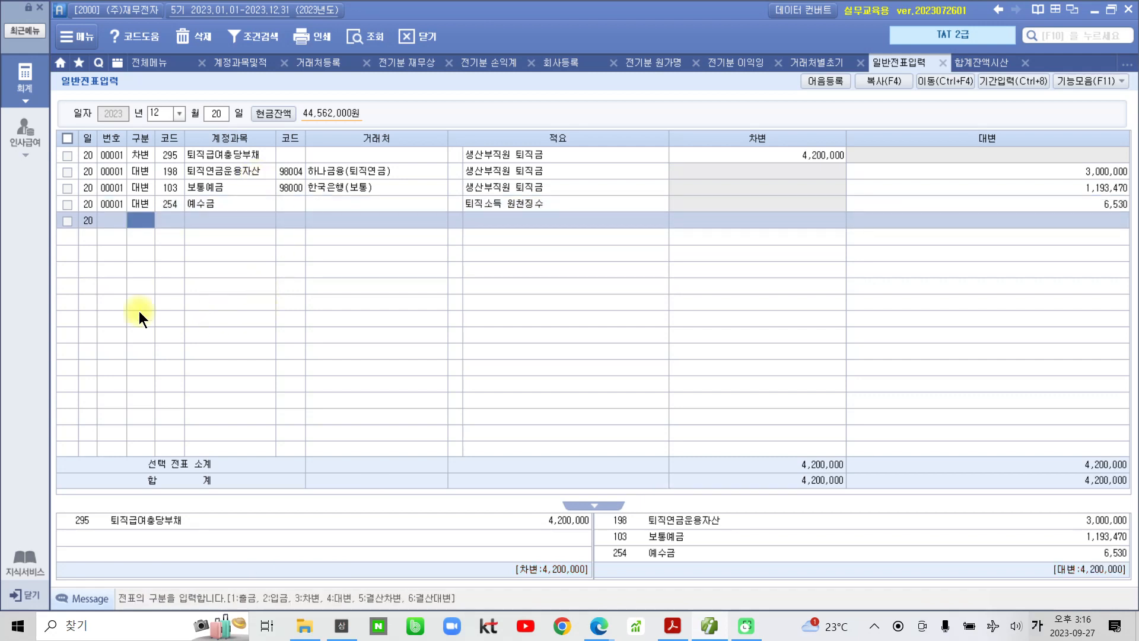
mouse_move(59, 140)
left_mouse_down()
mouse_move(997, 263)
mouse_move(1137, 231)
left_mouse_up()
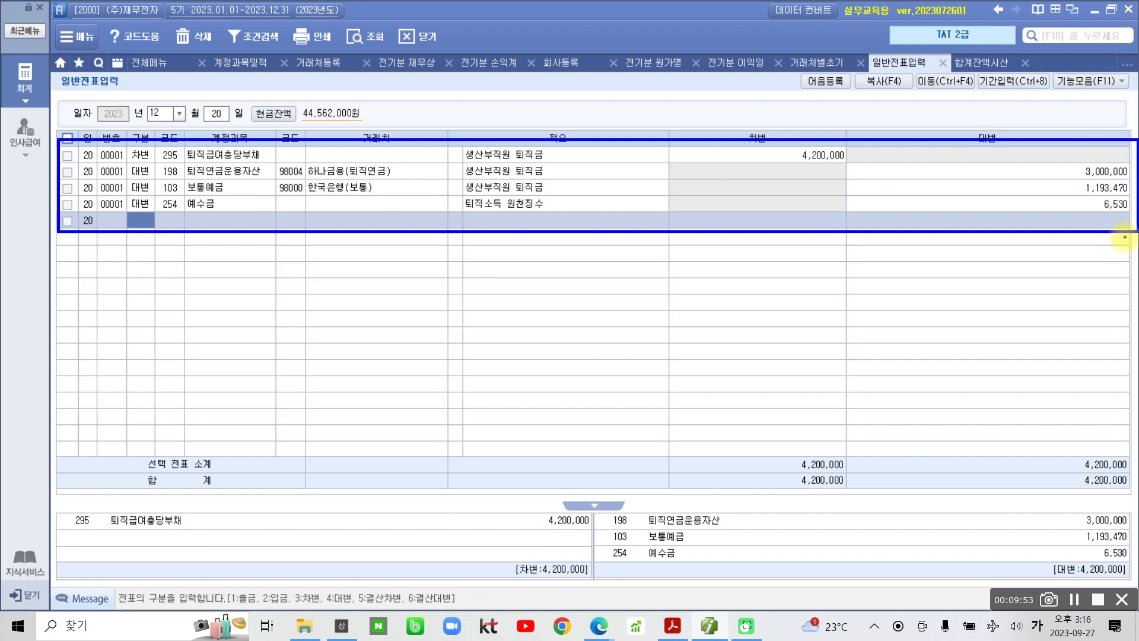
key("Escape")
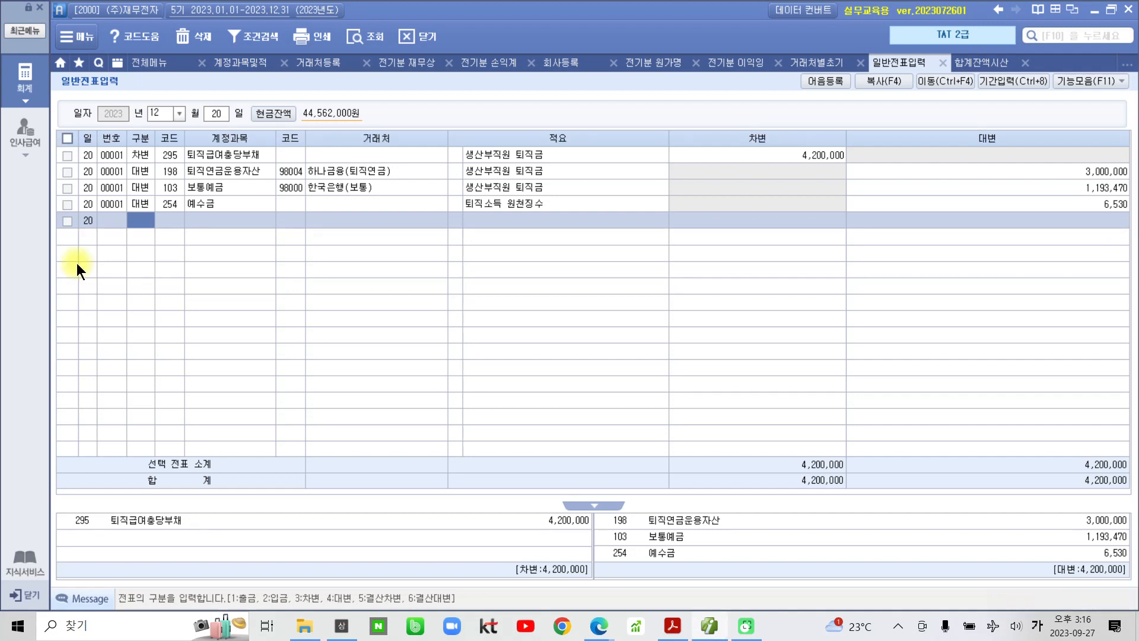
left_click(672, 625)
- Scroll the textbook down to page 25's 12월 거래내역 수행 완료화면 table
scroll(526, 453, "down", 10)
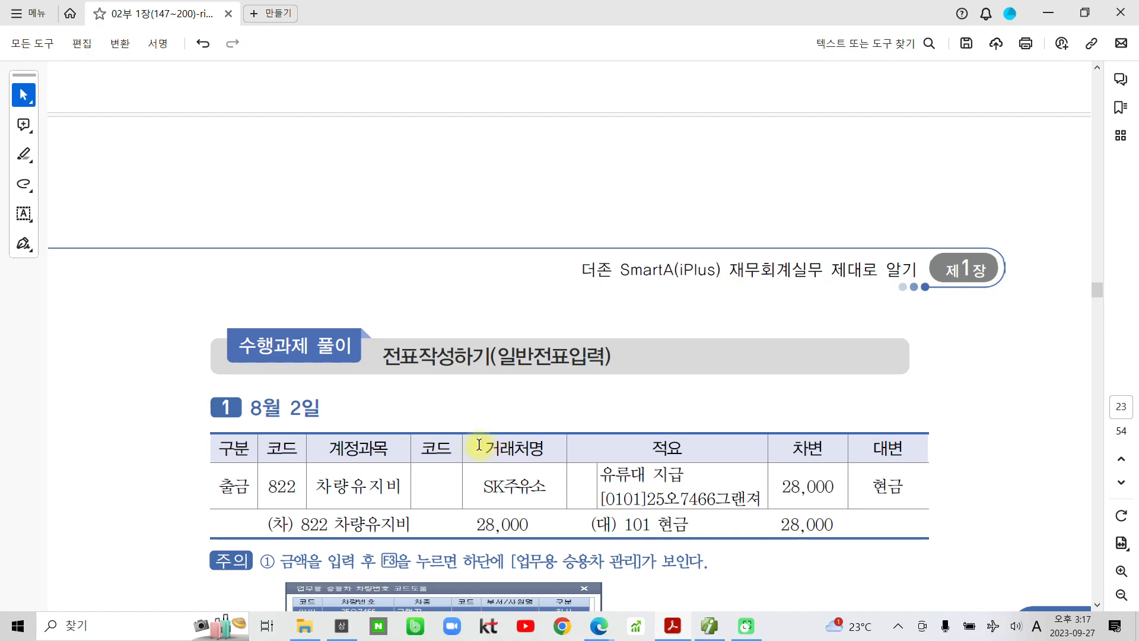
scroll(479, 445, "down", 10)
scroll(442, 462, "down", 15)
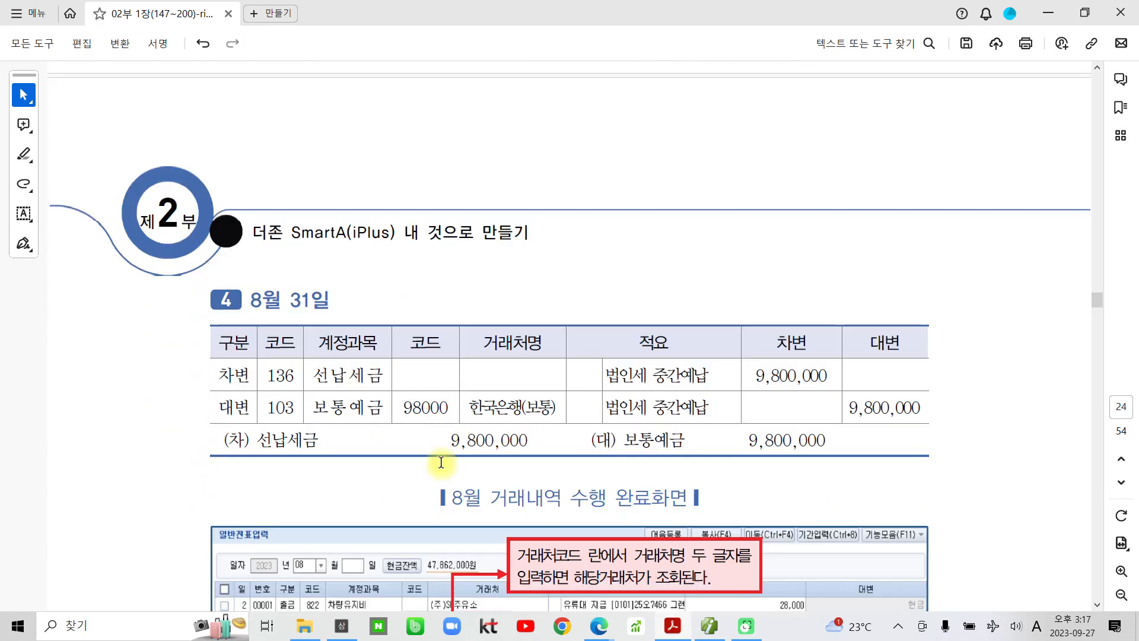
scroll(440, 462, "down", 3)
scroll(399, 465, "down", 5)
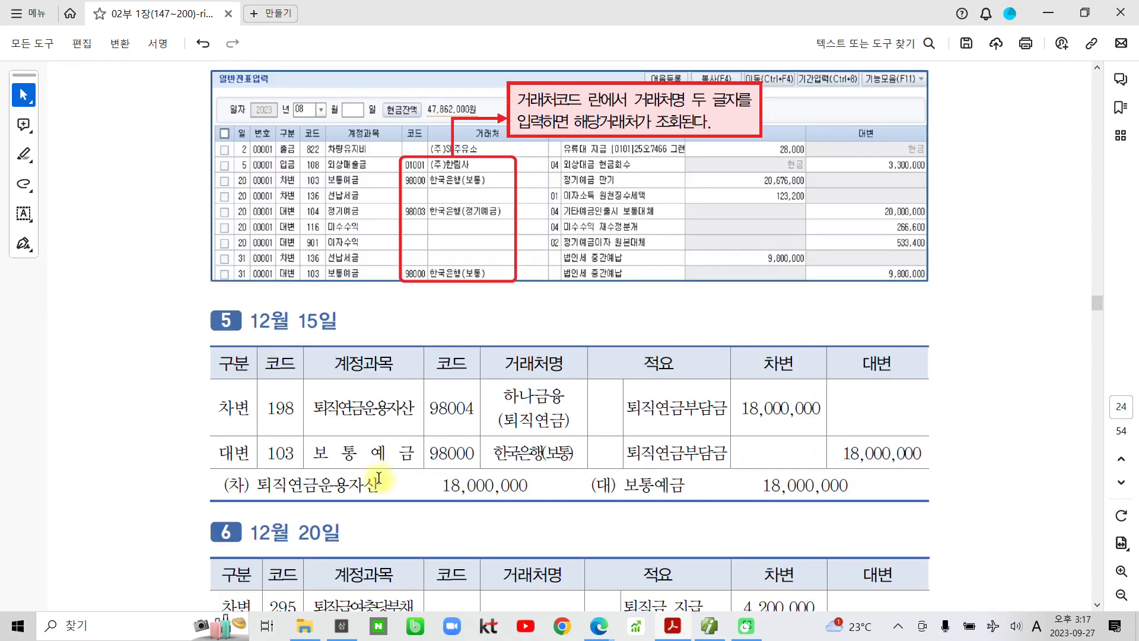
scroll(378, 478, "down", 6)
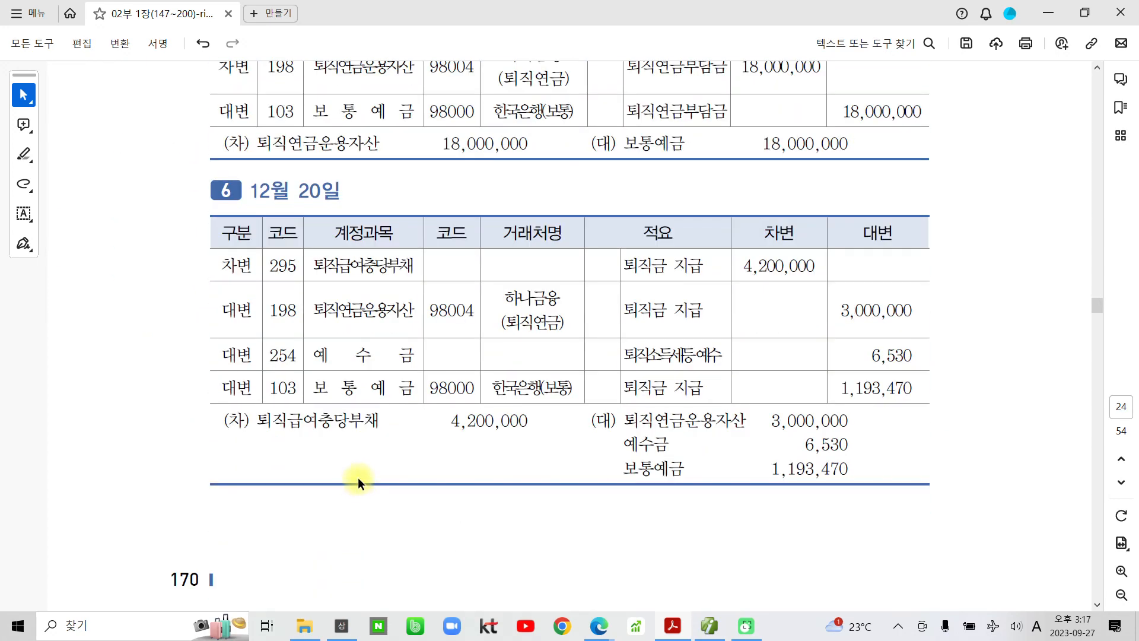
scroll(360, 475, "down", 8)
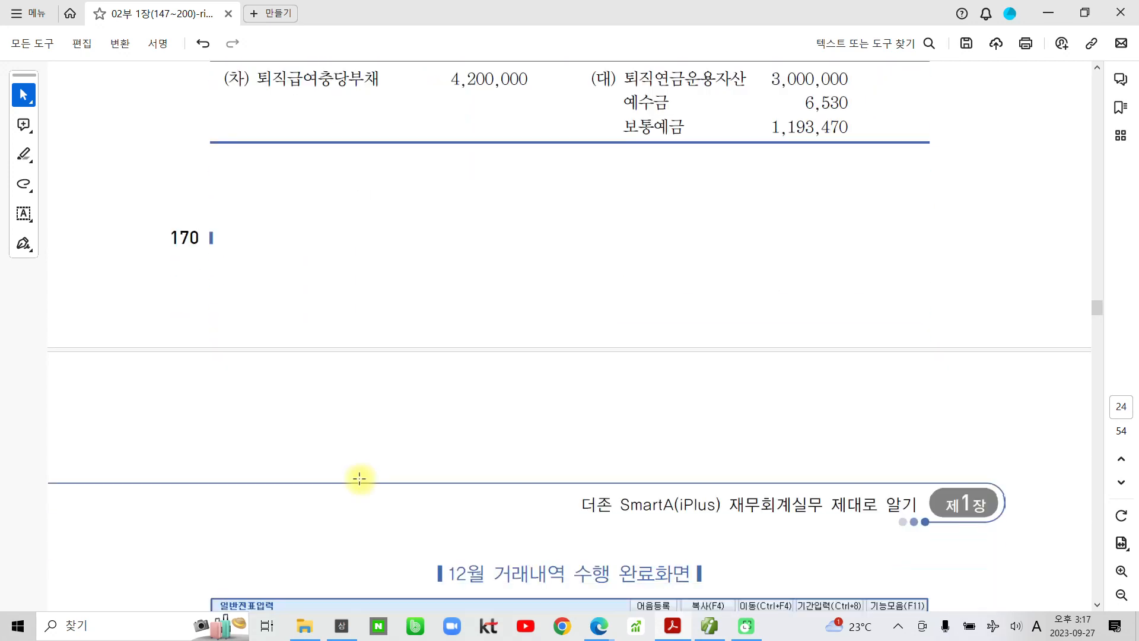
scroll(361, 476, "down", 2)
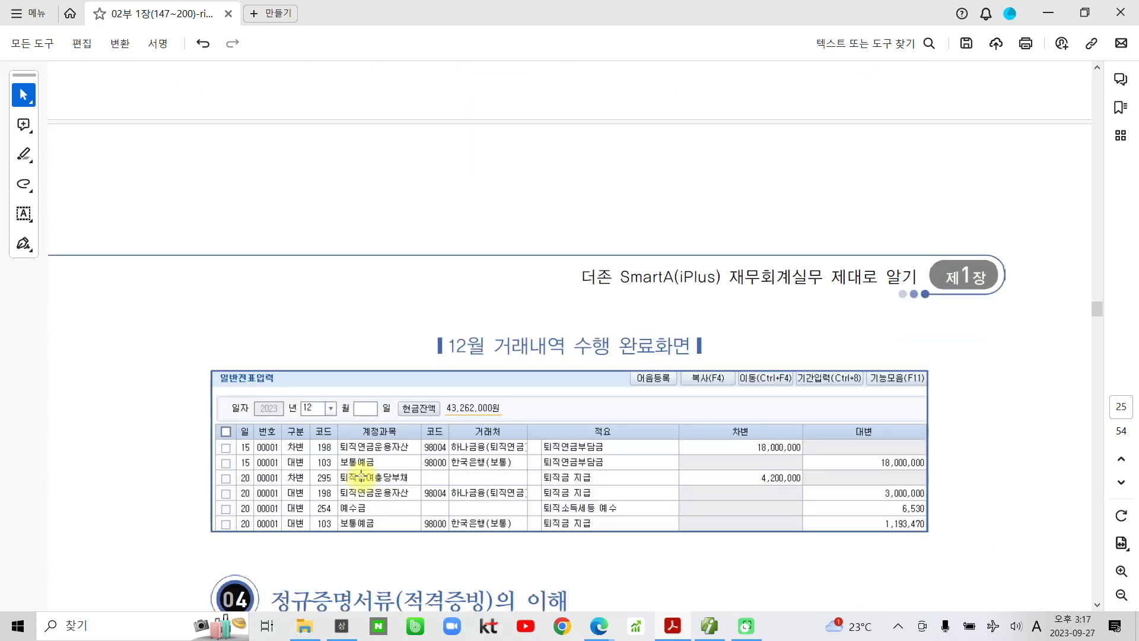
scroll(361, 474, "down", 2)
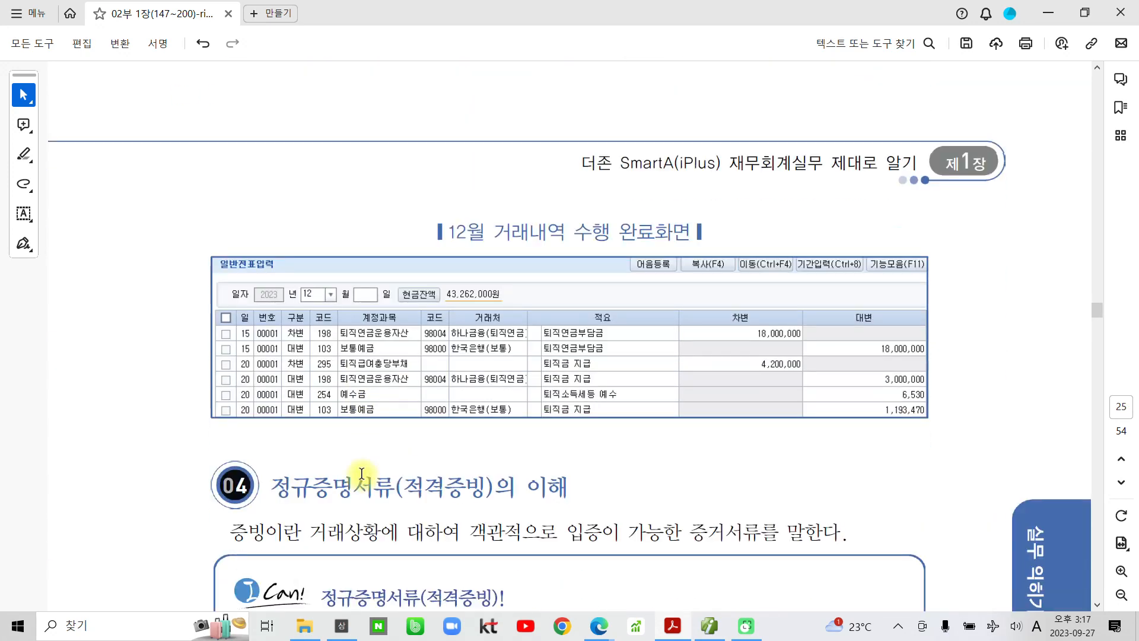
scroll(361, 473, "down", 4)
- Highlight the 정규증명서류 heading and 신용카드 매출전표, 현금영수증, 세금계산서, 계산서 in yellow
left_click_drag(279, 262, 408, 259)
left_click(429, 223)
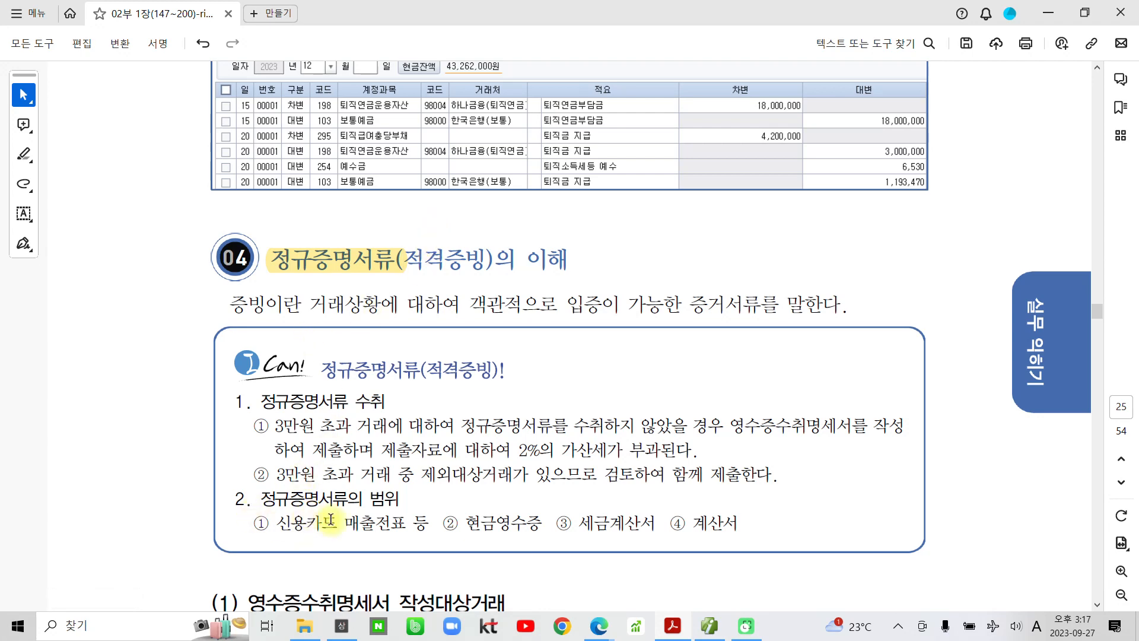
left_click_drag(271, 524, 739, 522)
left_click(379, 497)
left_click(549, 498)
left_click(647, 521)
left_click(669, 498)
left_click(743, 501)
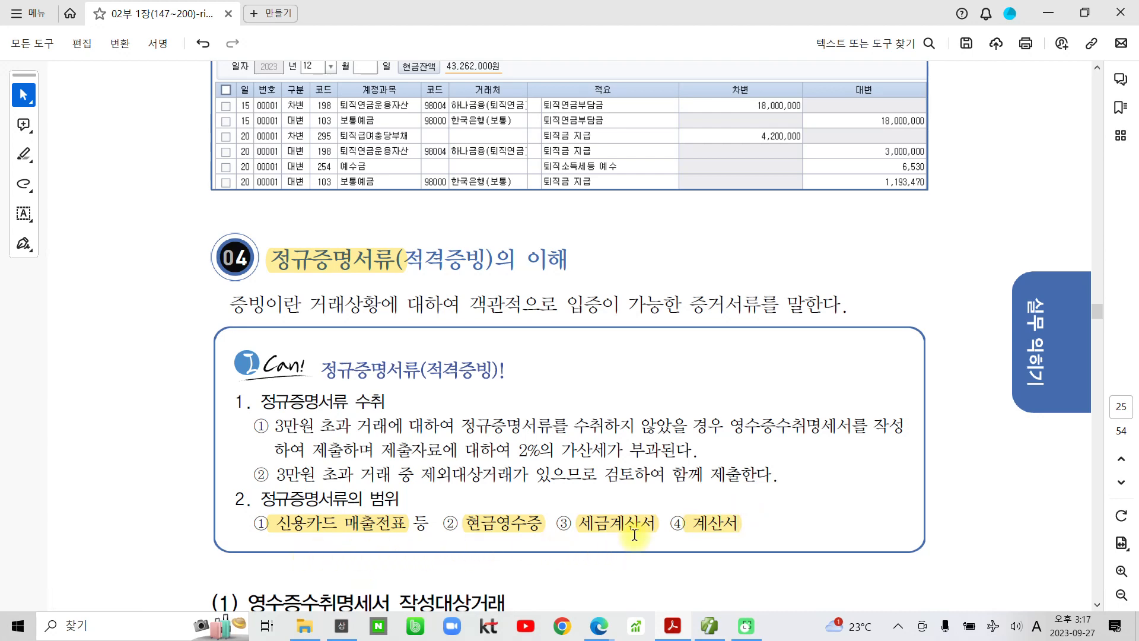
- Highlight 영수증수취명세서 in the heading (1) 영수증수취명세서 작성대상거래
scroll(630, 529, "down", 3)
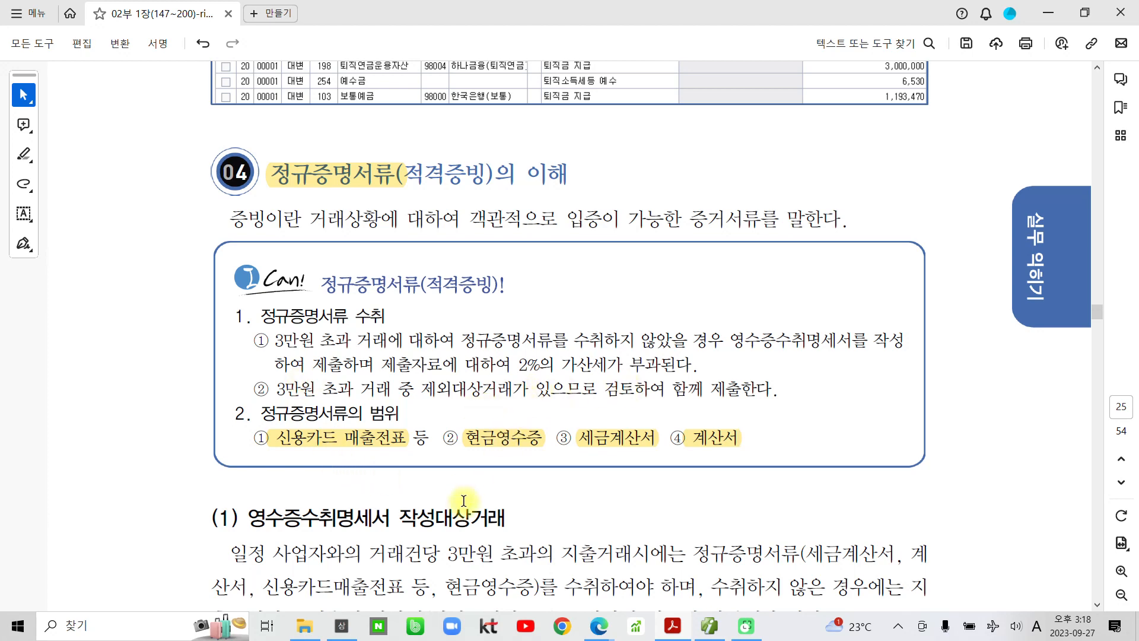
scroll(463, 501, "down", 2)
scroll(463, 497, "down", 1)
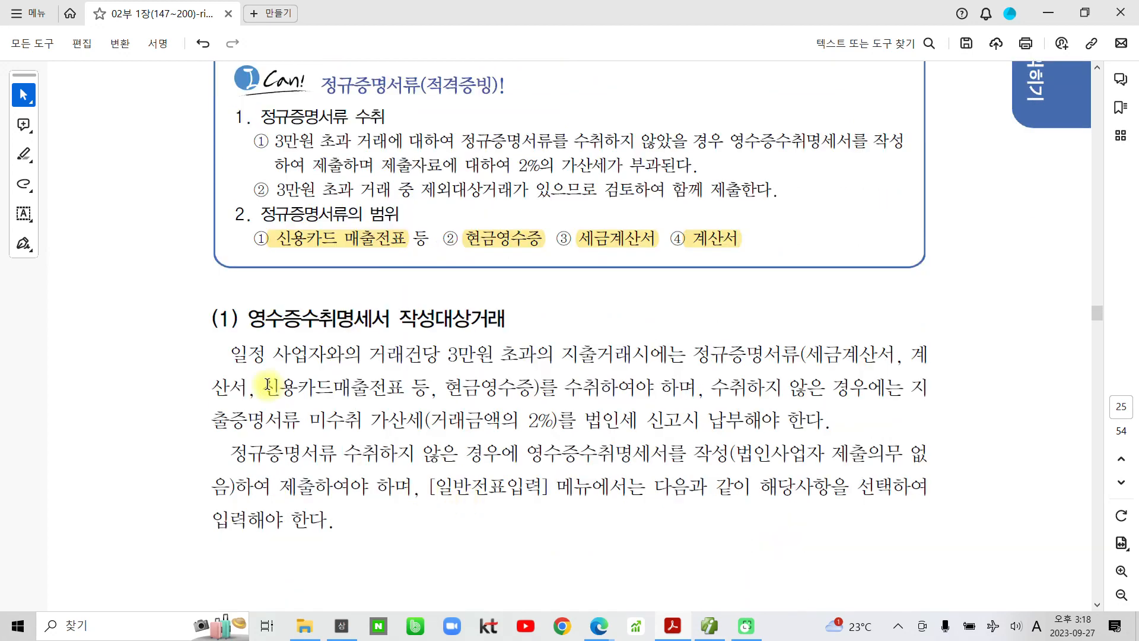
left_click_drag(248, 318, 389, 319)
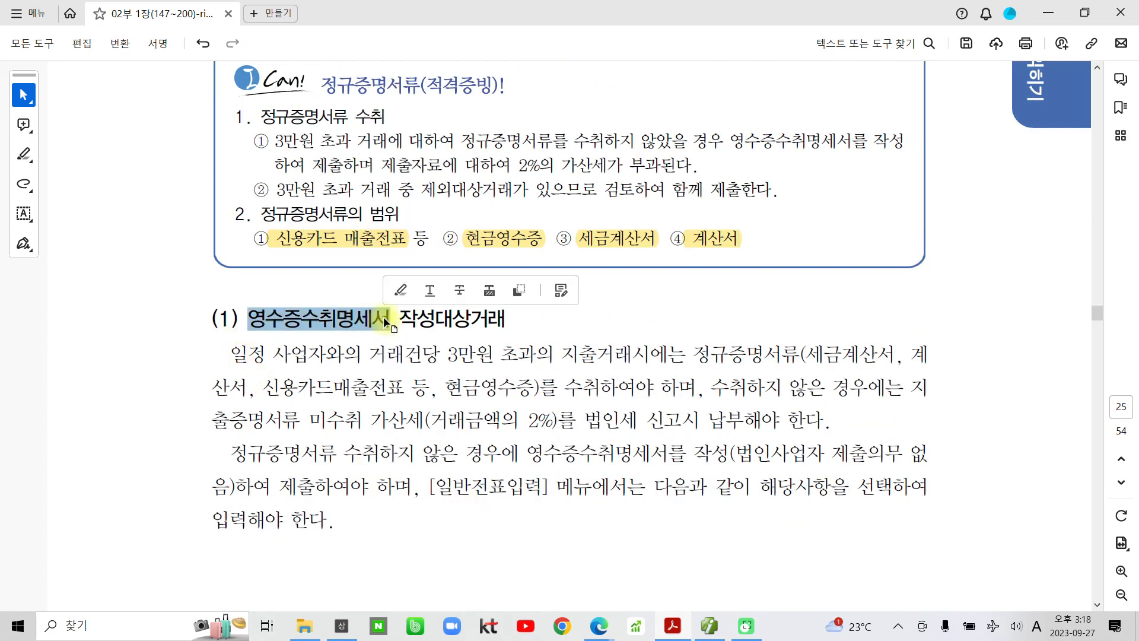
left_click(404, 289)
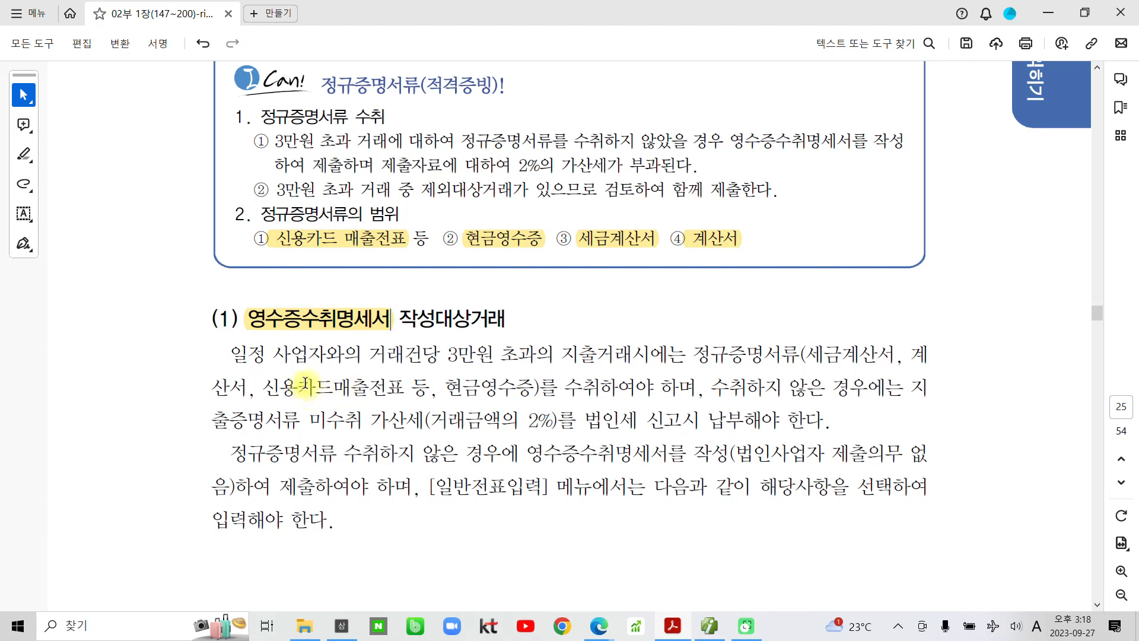
scroll(317, 419, "down", 10)
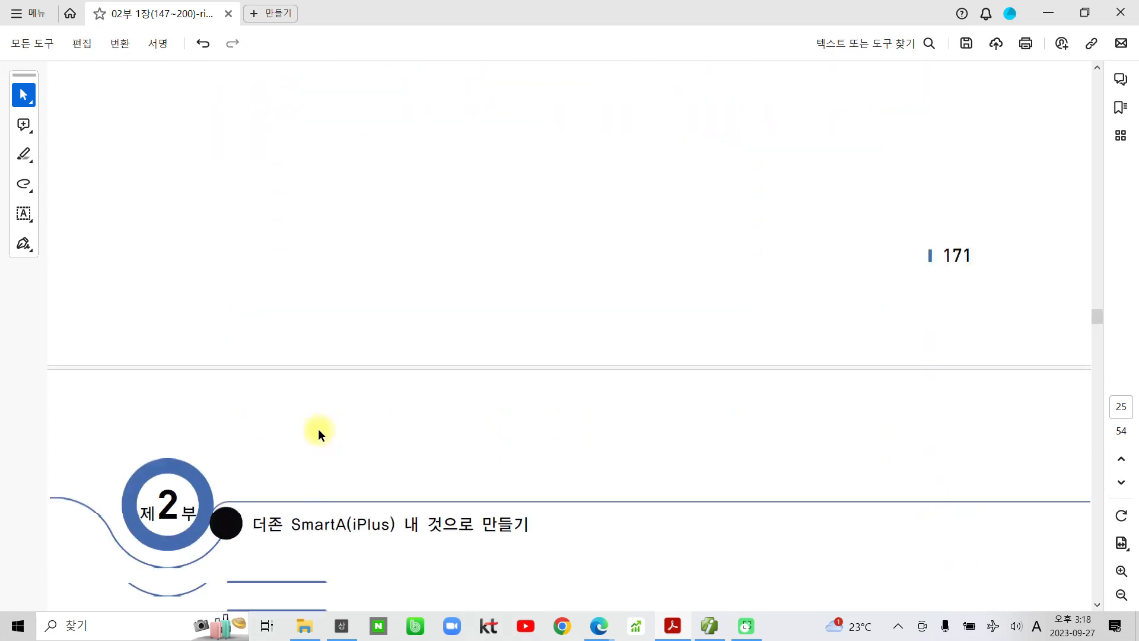
- Highlight the heading 영수증수취명세서 작성 거래 and the phrase 명함인쇄 대금을 현금으로 지불하고
scroll(317, 422, "down", 5)
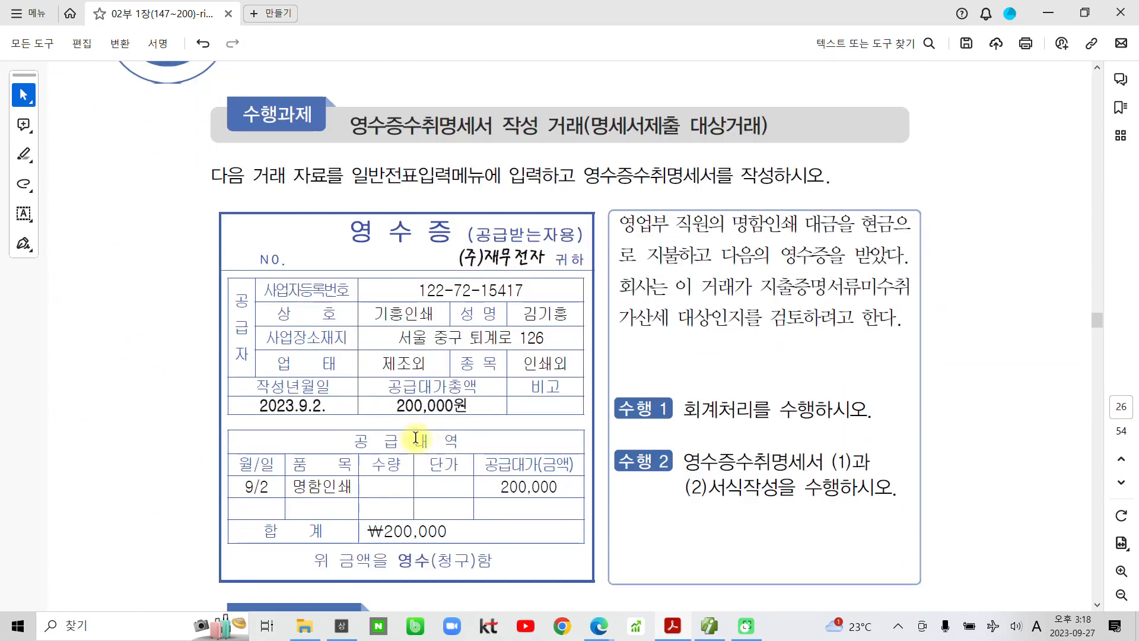
left_click_drag(349, 126, 585, 126)
left_click(568, 96)
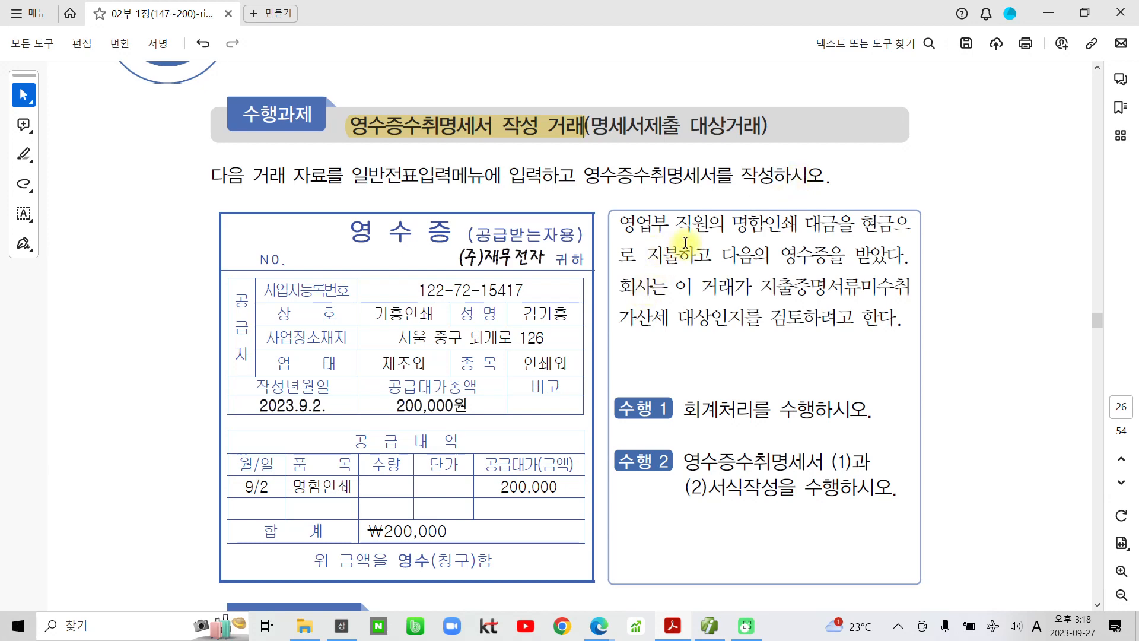
left_click_drag(732, 225, 721, 256)
left_click(738, 235)
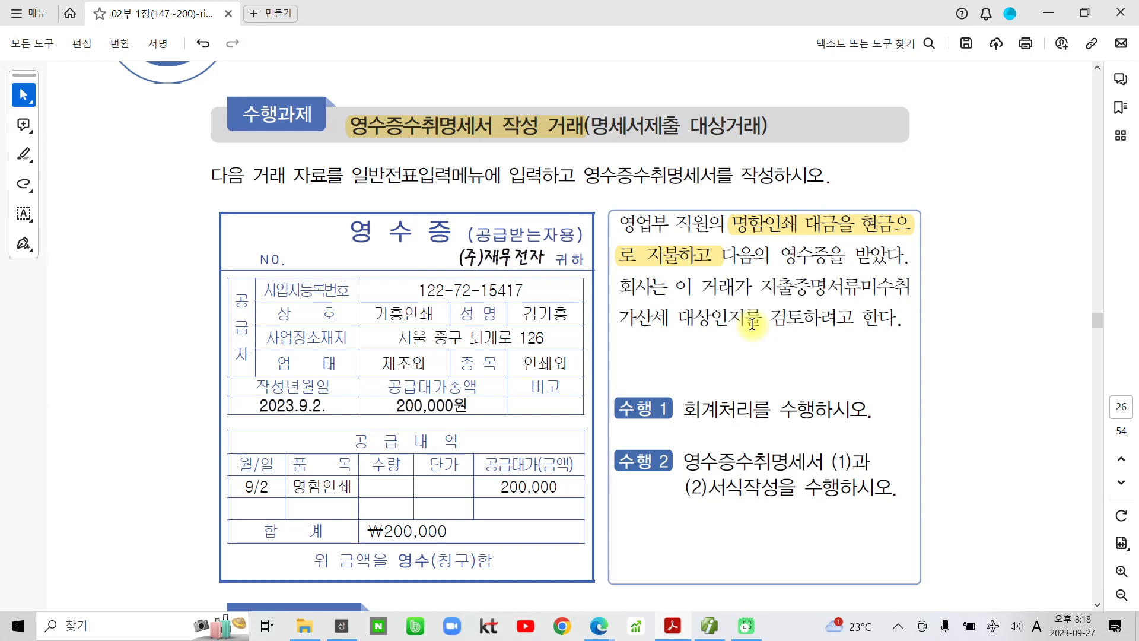
- Ink-circle the receipt title and 200,000 amount, underline task 2's wording, and draw an arrow
mouse_move(359, 205)
left_mouse_down()
mouse_move(362, 265)
mouse_move(454, 203)
mouse_move(343, 211)
left_mouse_up()
mouse_move(513, 510)
left_mouse_down()
mouse_move(469, 469)
mouse_move(546, 521)
mouse_move(528, 527)
left_mouse_up()
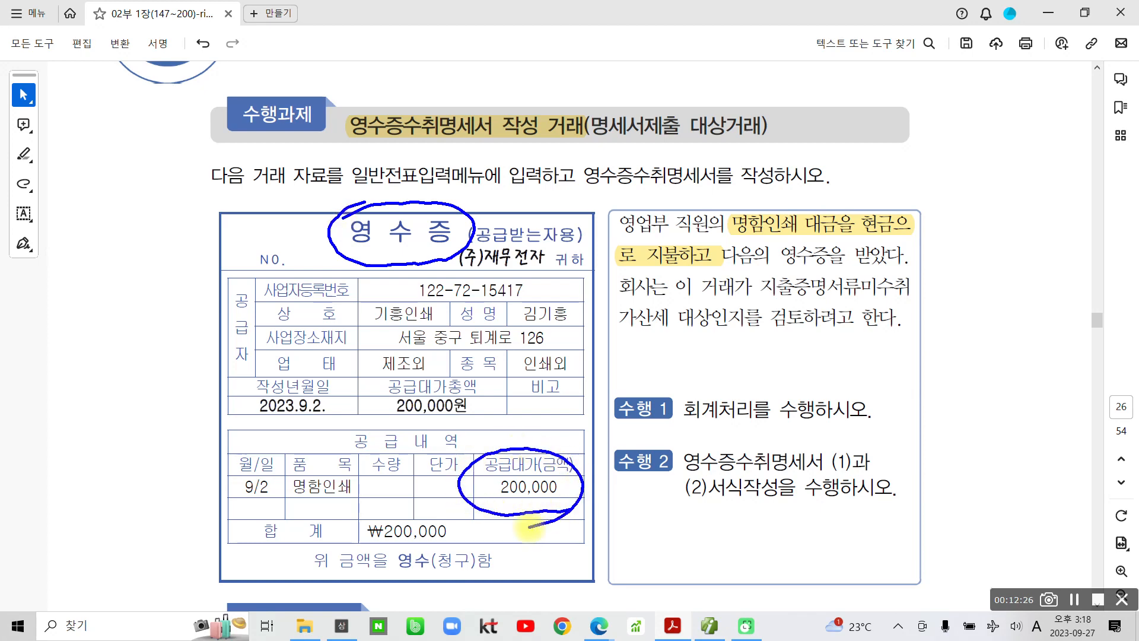
left_click_drag(670, 474, 829, 475)
left_click_drag(680, 505, 906, 511)
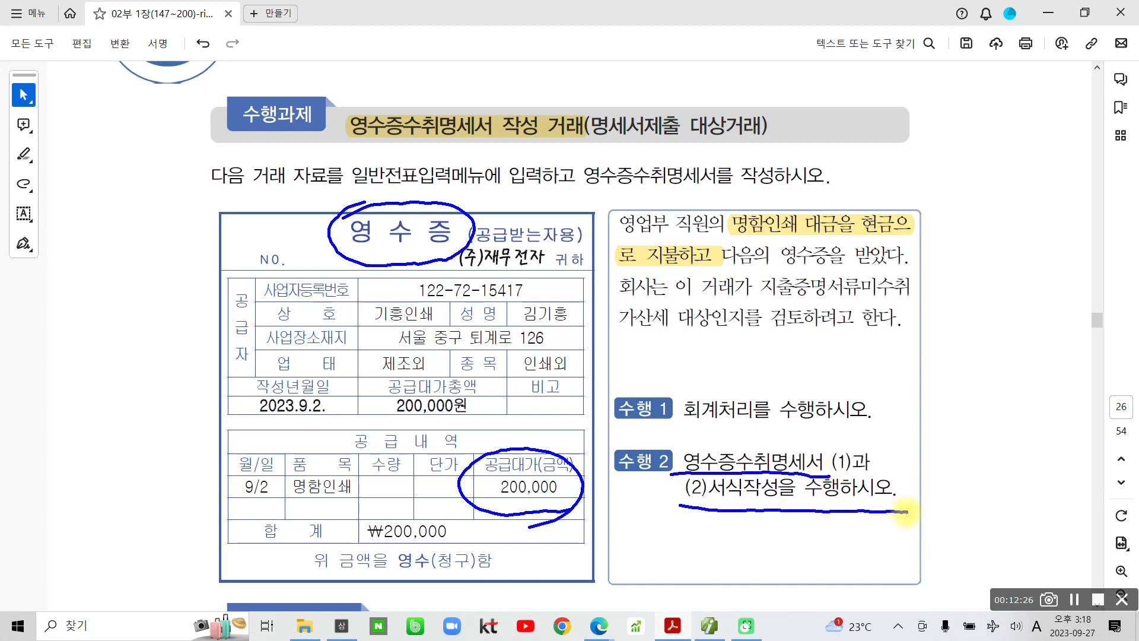
mouse_move(824, 240)
left_mouse_down()
mouse_move(707, 232)
mouse_move(849, 218)
mouse_move(818, 256)
mouse_move(719, 256)
left_mouse_up()
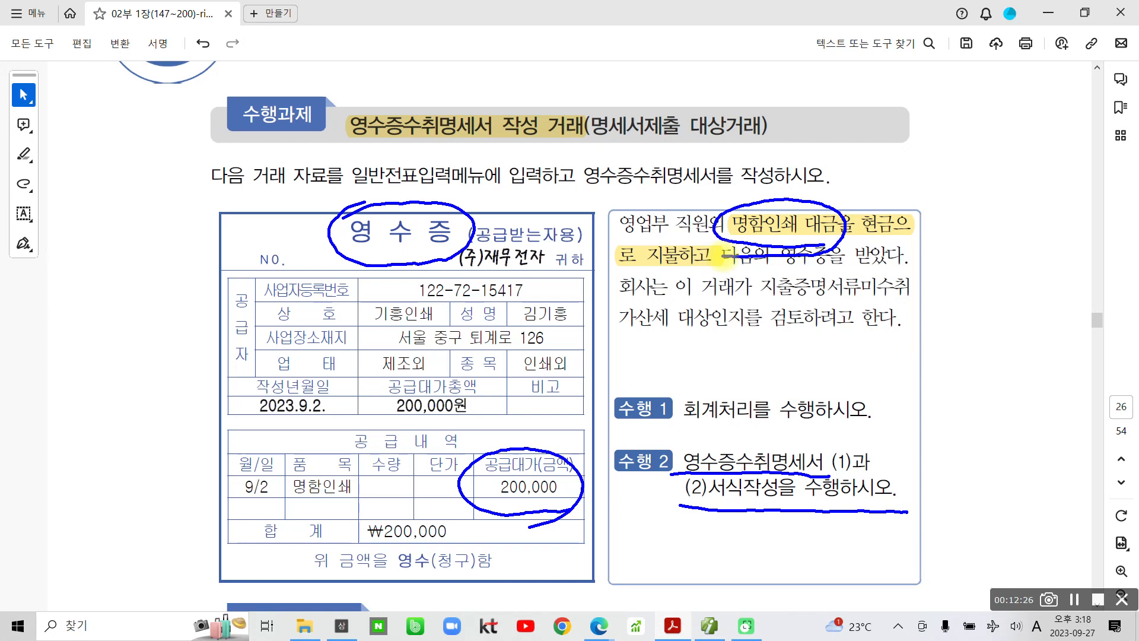
mouse_move(721, 256)
left_mouse_down()
mouse_move(602, 198)
mouse_move(687, 251)
left_mouse_up()
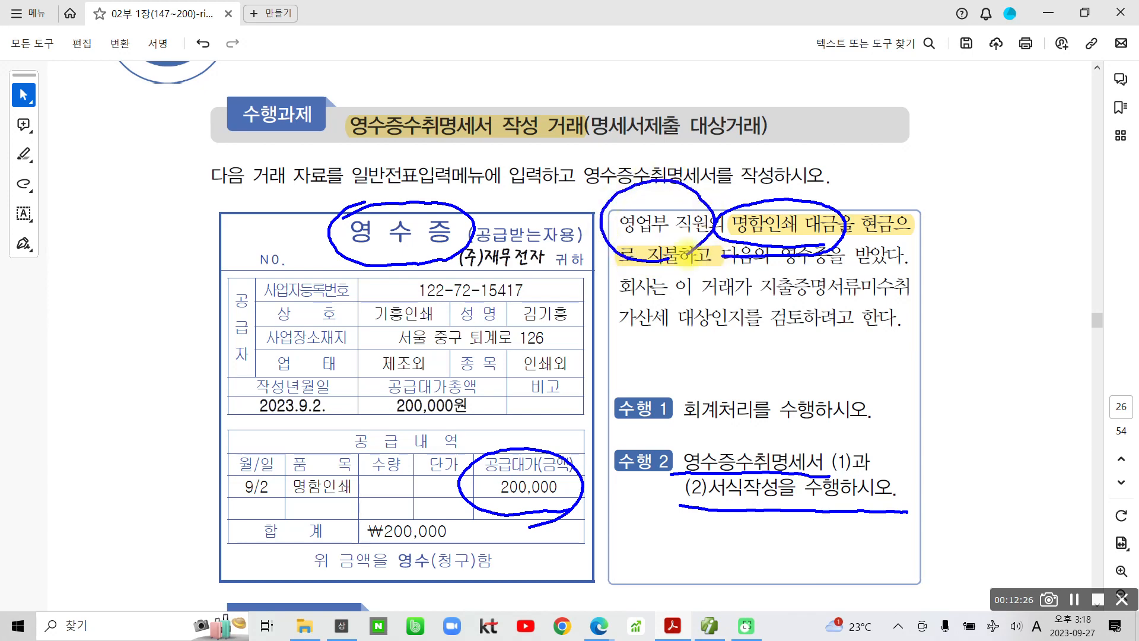
mouse_move(808, 200)
left_mouse_down()
mouse_move(867, 156)
mouse_move(888, 170)
left_mouse_up()
- Handwrite the account name 도서인쇄비 beside the arrow
mouse_move(906, 131)
left_mouse_down()
mouse_move(940, 125)
mouse_move(914, 172)
mouse_move(945, 142)
mouse_move(944, 173)
mouse_move(976, 164)
left_mouse_up()
mouse_move(987, 126)
left_mouse_down()
mouse_move(994, 179)
mouse_move(989, 151)
left_mouse_up()
mouse_move(943, 203)
left_mouse_down()
mouse_move(952, 211)
mouse_move(937, 220)
left_mouse_up()
left_click_drag(964, 185, 978, 248)
mouse_move(1003, 194)
left_mouse_down()
mouse_move(988, 230)
mouse_move(1019, 215)
left_mouse_up()
mouse_move(1004, 225)
left_mouse_down()
mouse_move(1001, 236)
mouse_move(1035, 228)
left_mouse_up()
mouse_move(1038, 202)
left_mouse_down()
mouse_move(1039, 240)
mouse_move(1045, 219)
left_mouse_up()
left_click_drag(1058, 182, 1060, 255)
mouse_move(1075, 178)
left_mouse_down()
mouse_move(1076, 209)
mouse_move(1106, 206)
left_mouse_up()
mouse_move(1091, 156)
left_mouse_down()
mouse_move(1095, 188)
mouse_move(1072, 190)
left_mouse_up()
left_click_drag(1110, 195, 1111, 240)
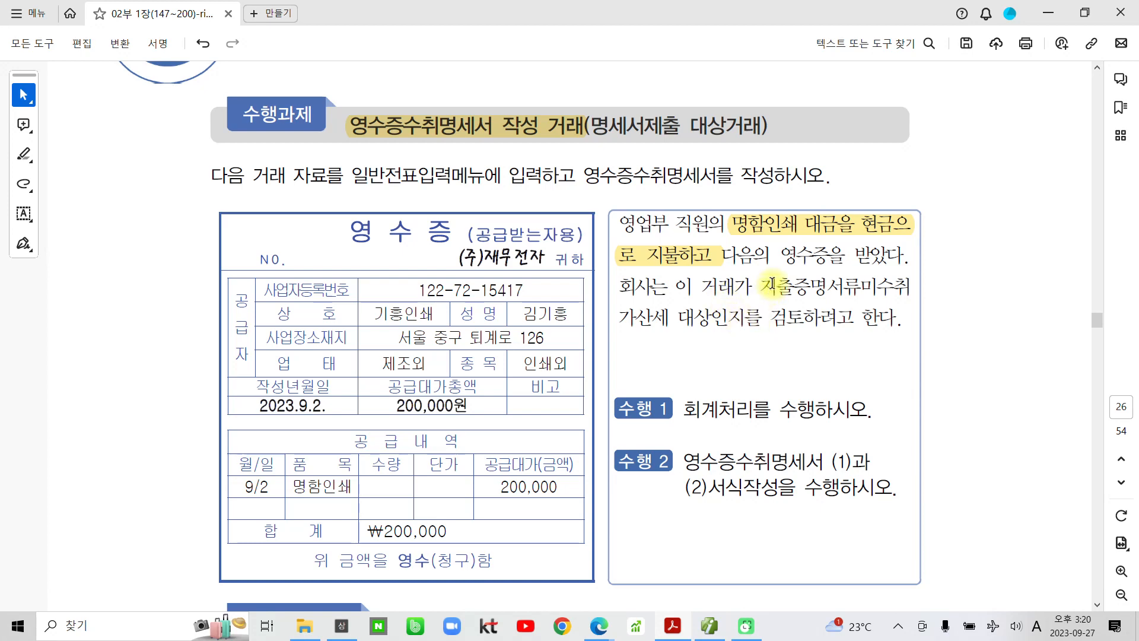
- Highlight the receipt date 2023.9.2. in yellow
left_click_drag(327, 406, 259, 409)
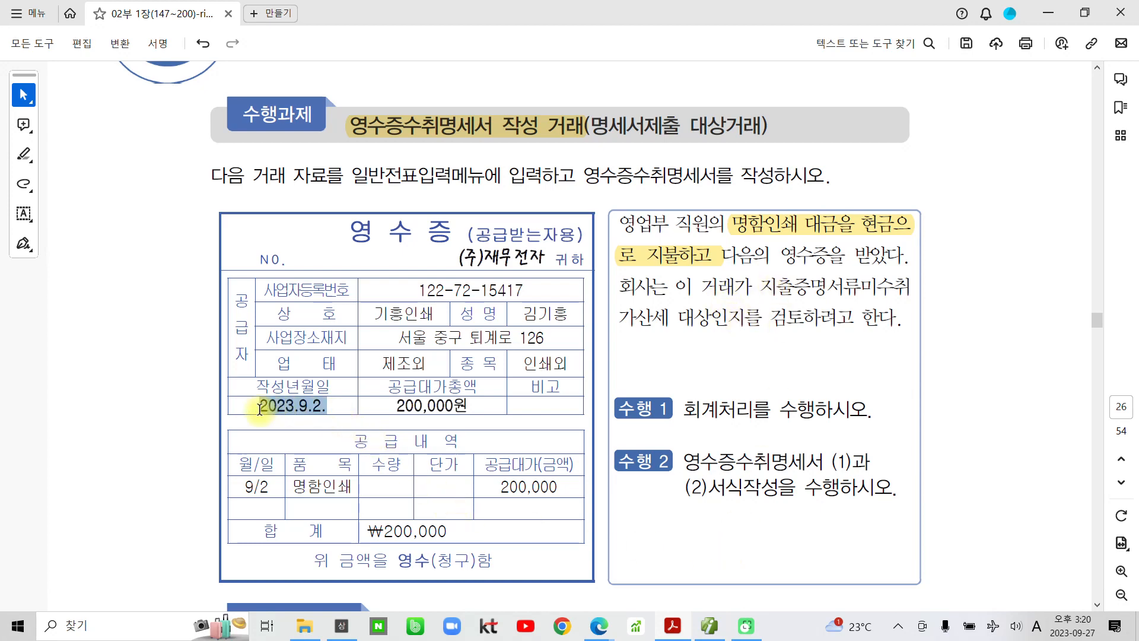
left_click(274, 380)
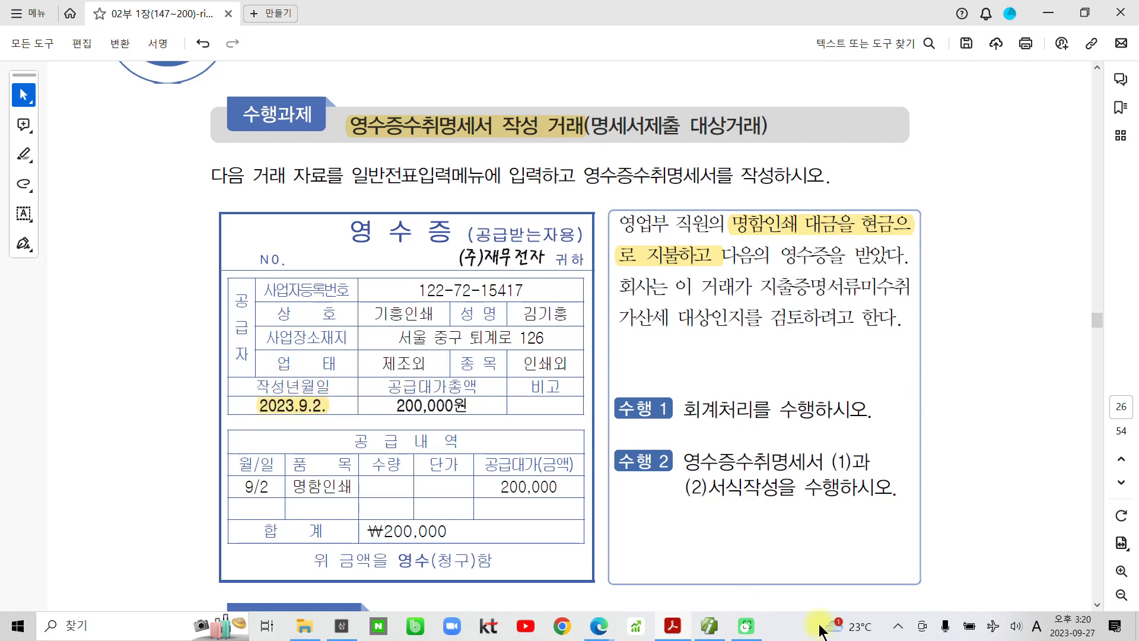
left_click(715, 625)
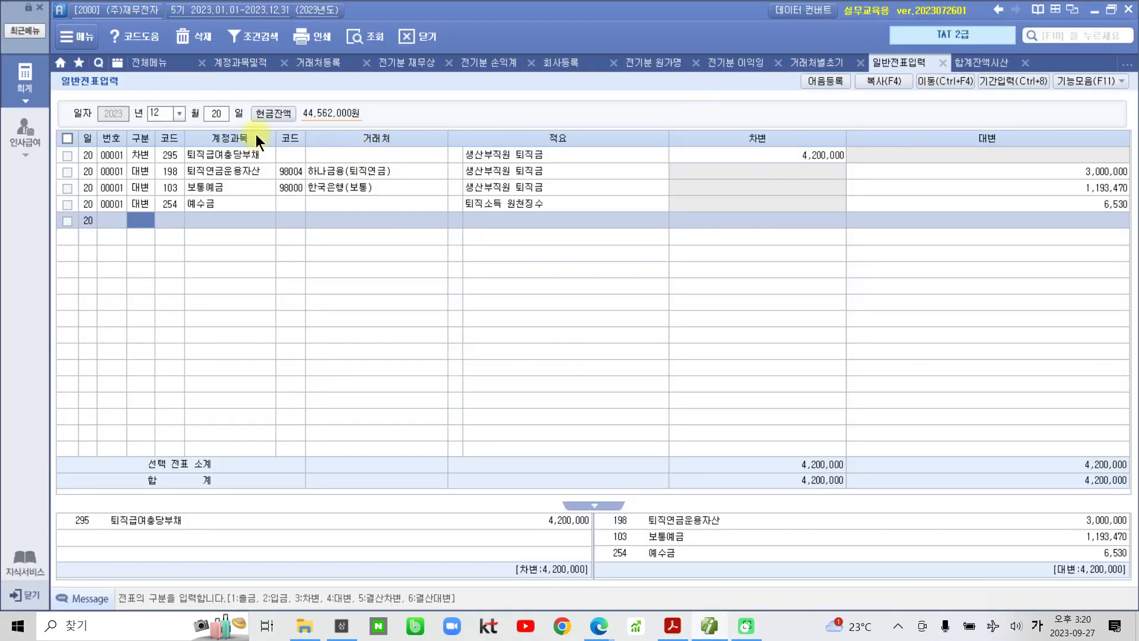
- Start a September 2 cash-payment (출금) voucher line on account 826 도서인쇄비
left_click(179, 113)
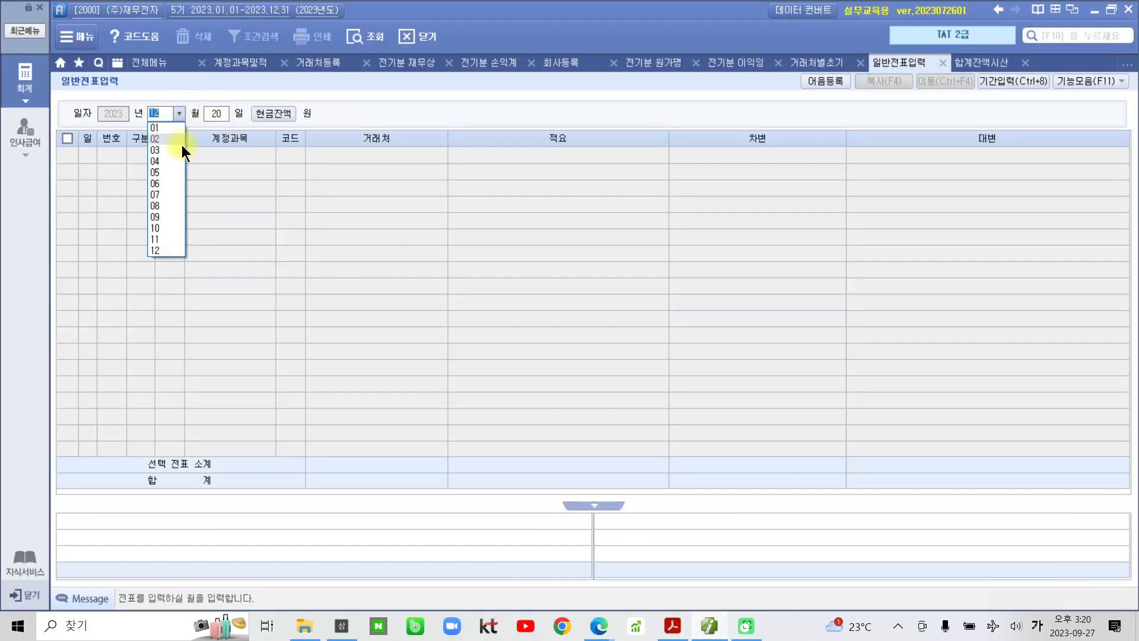
left_click(168, 207)
left_click(177, 113)
left_click(162, 214)
type("02")
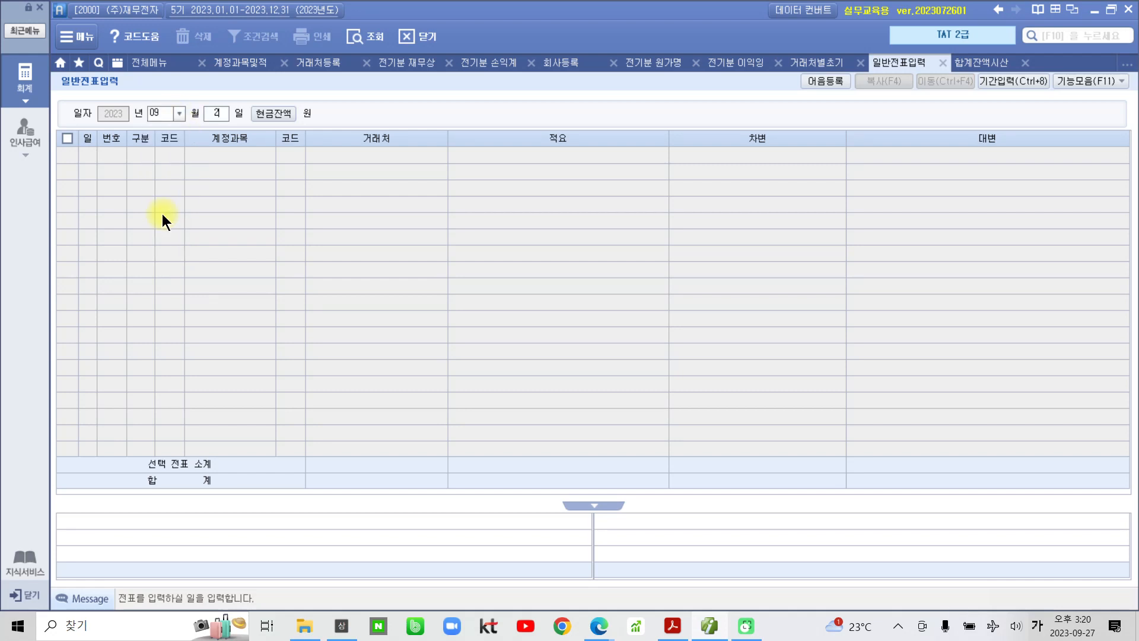
key("Return")
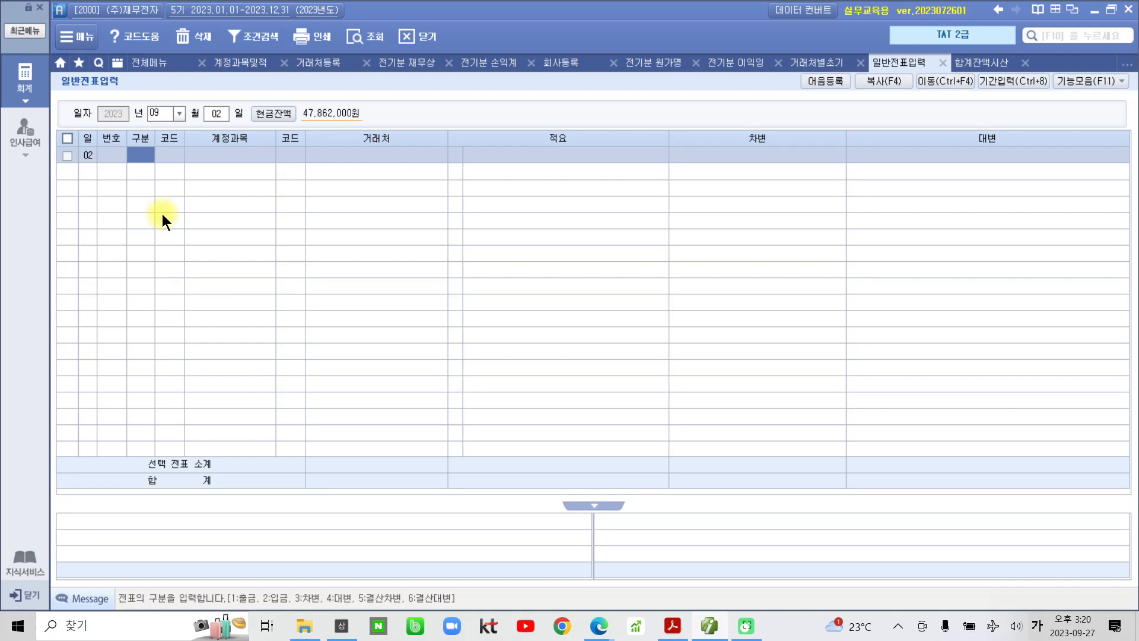
type("1")
key("Return")
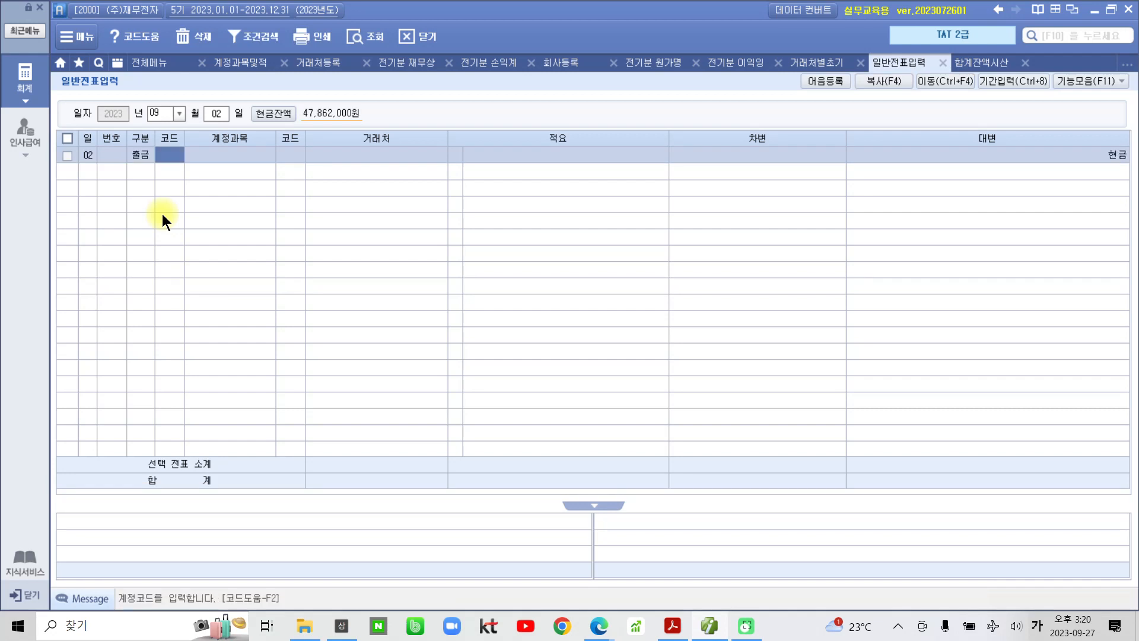
type("도서")
key("Return")
key("Down")
key("Down")
key("Down")
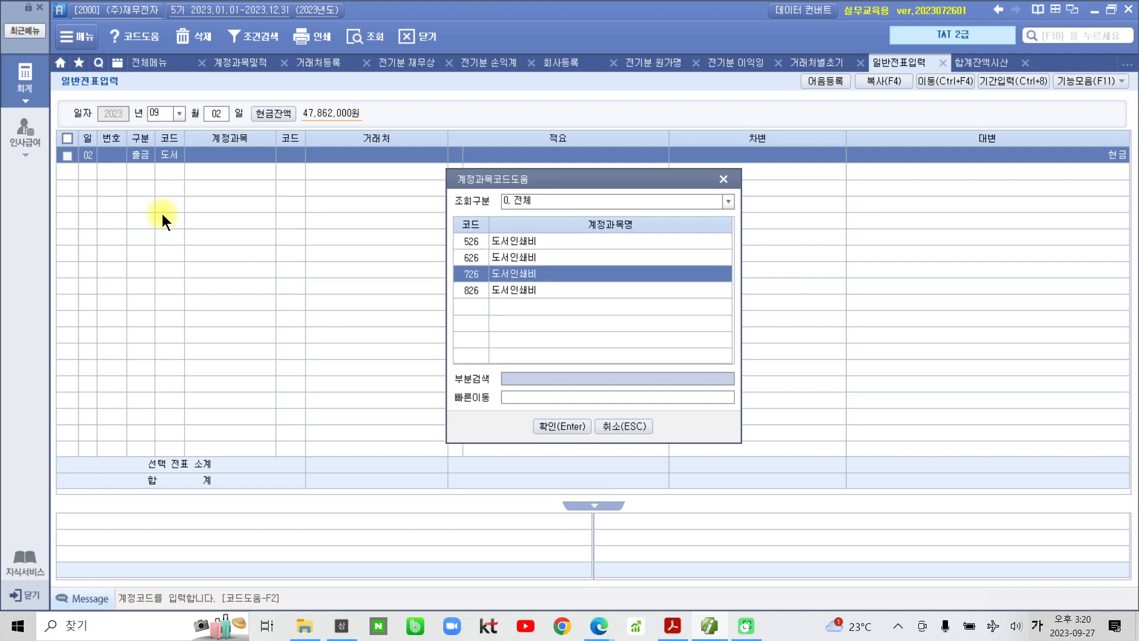
key("Return")
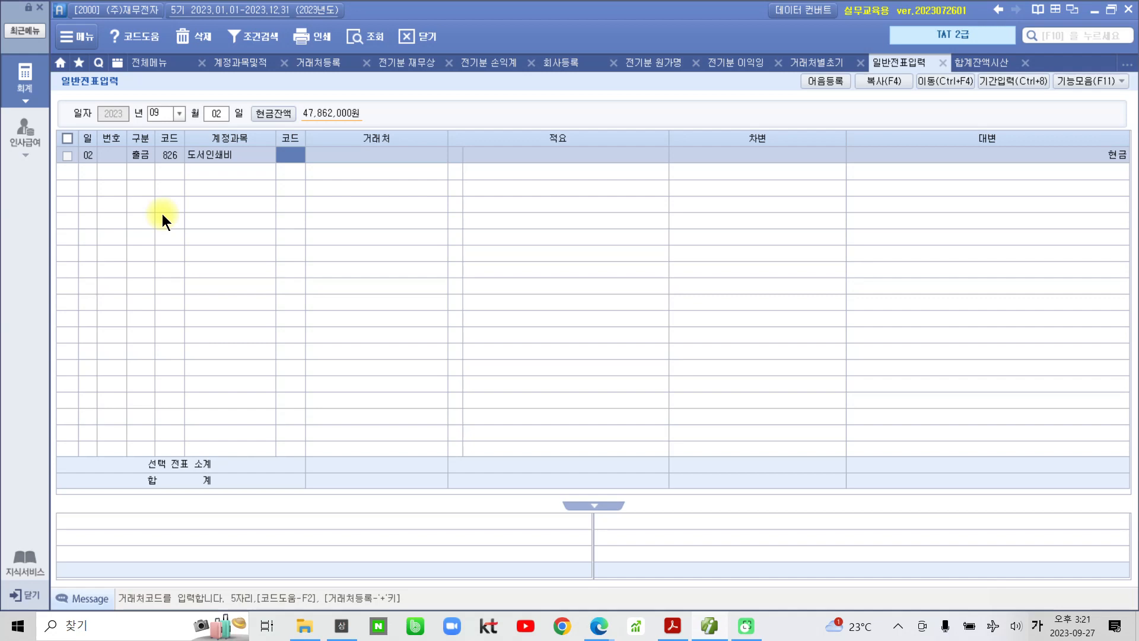
- Complete the line with partner 03011 기흥인쇄, description 06 명함인쇄대 지급, and 200,000
type("03011")
key("Return")
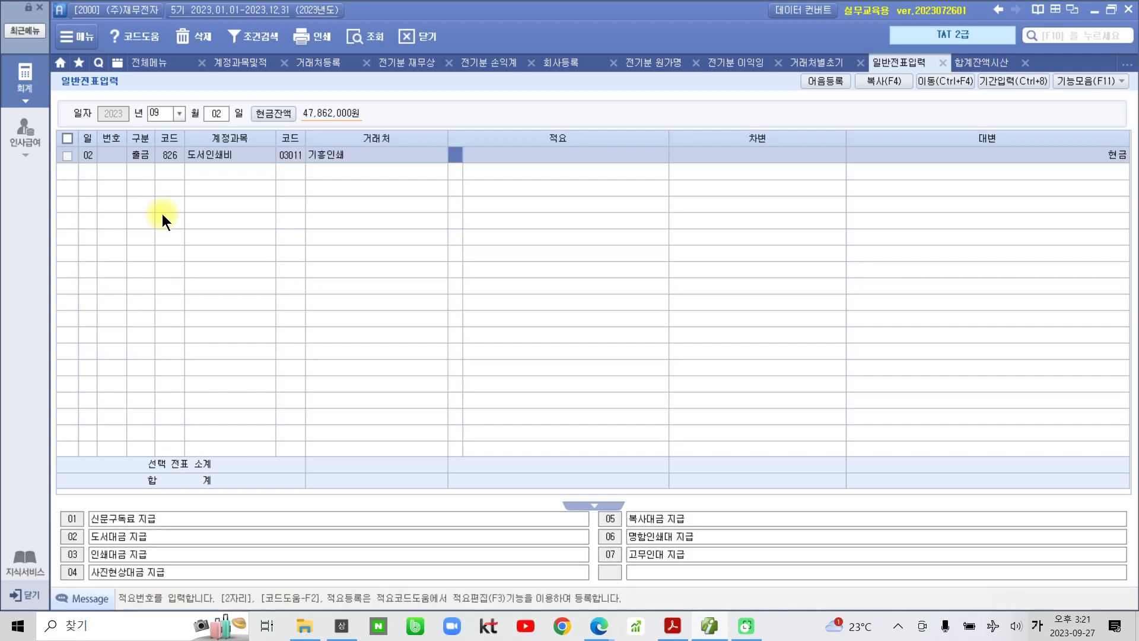
key("Return")
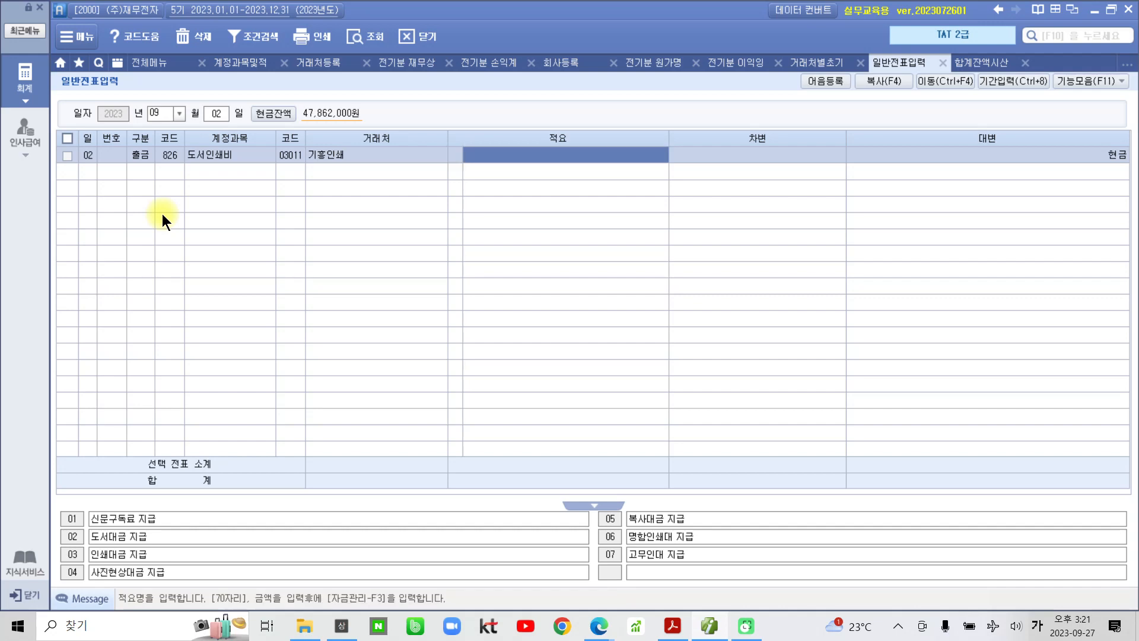
key("Left")
type("6")
key("Return")
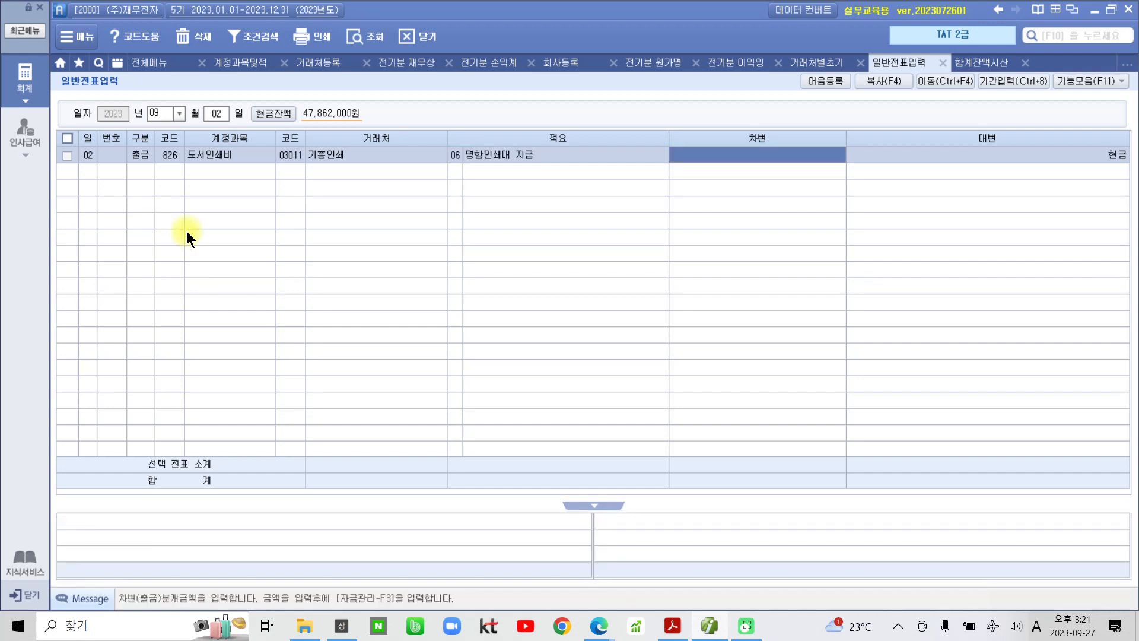
type("2000000")
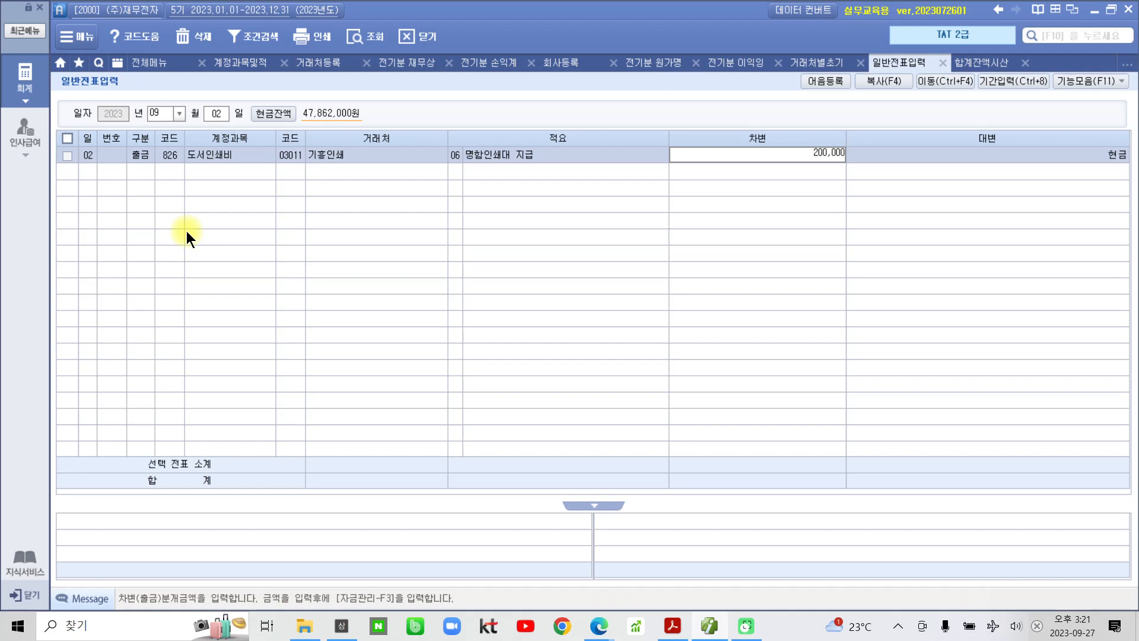
key("Return")
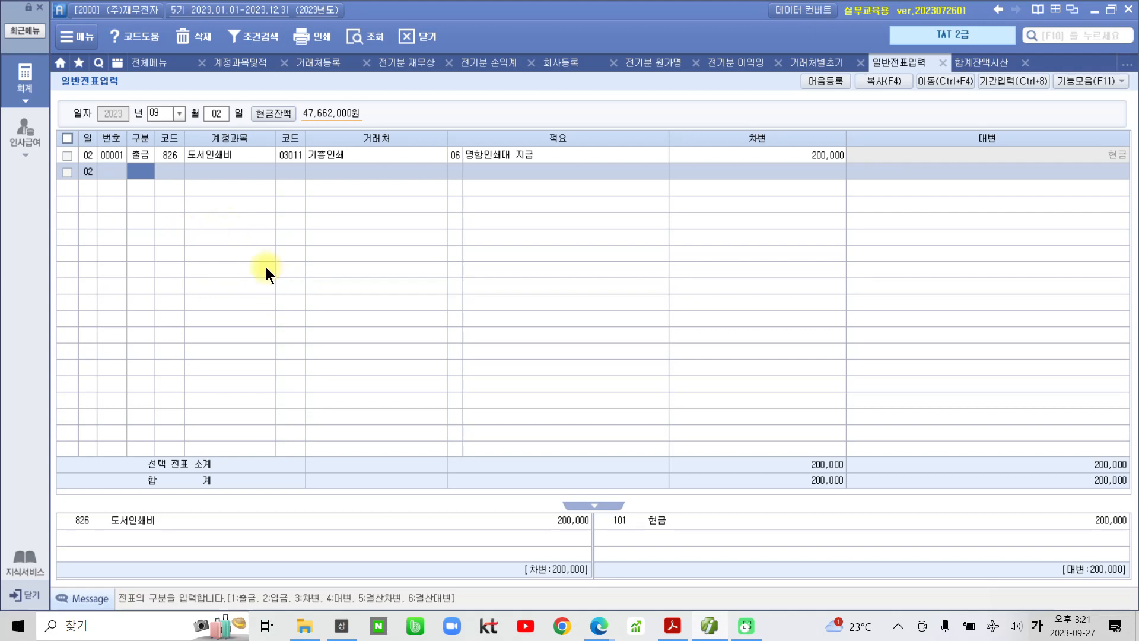
left_click(22, 80)
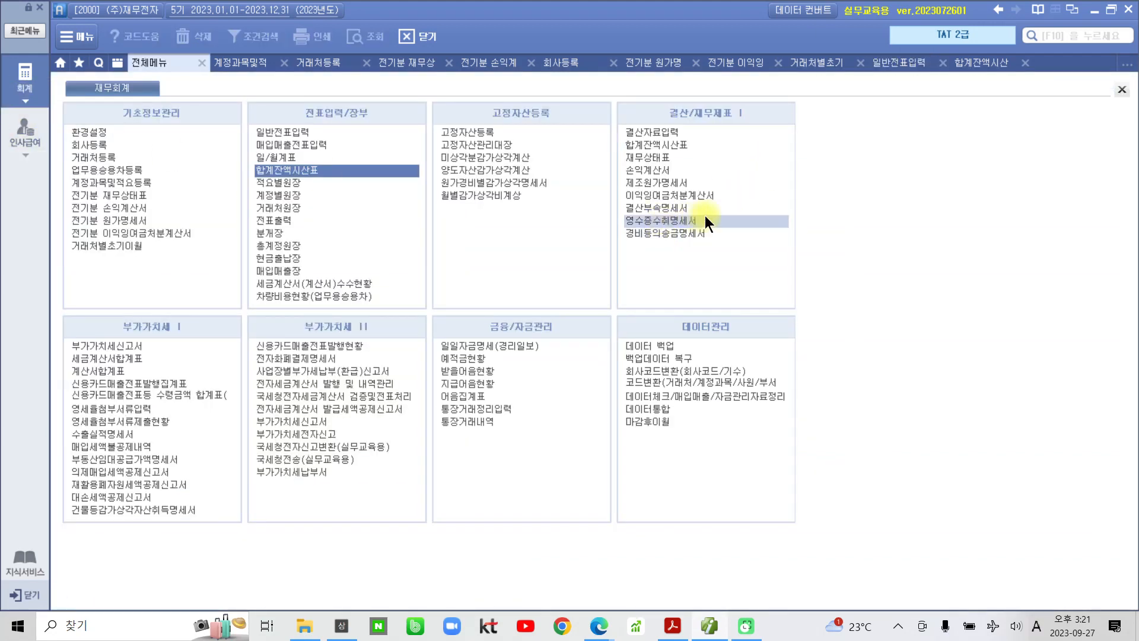
- Enter the 09-02 row for 기홍인쇄 with the representative's name and business address
left_click(690, 219)
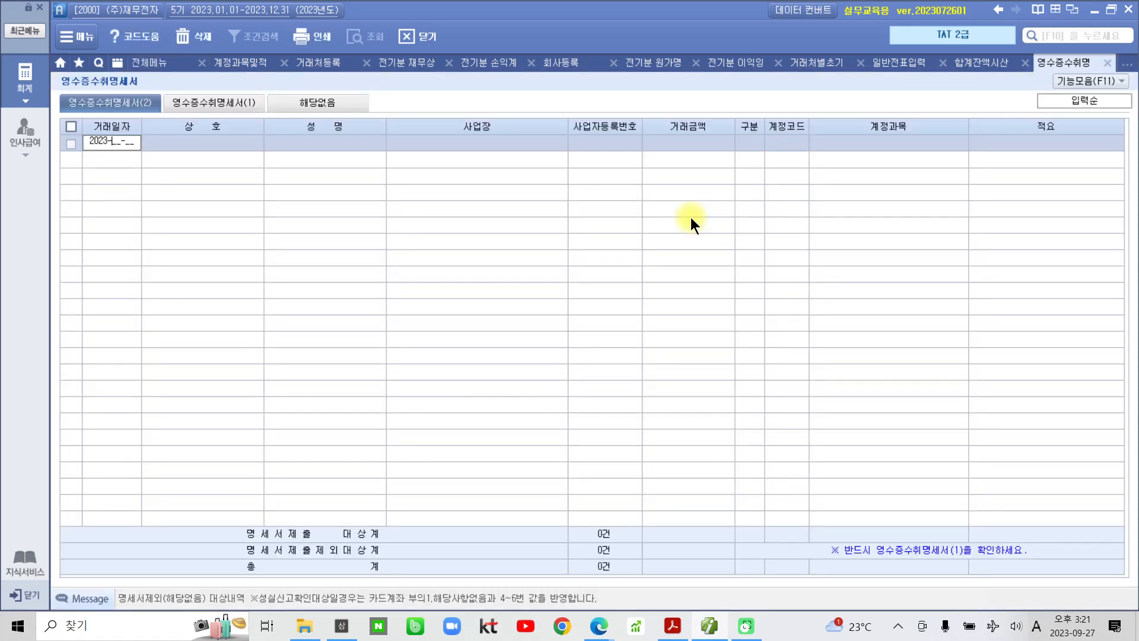
type("09-")
type("02")
key("Return")
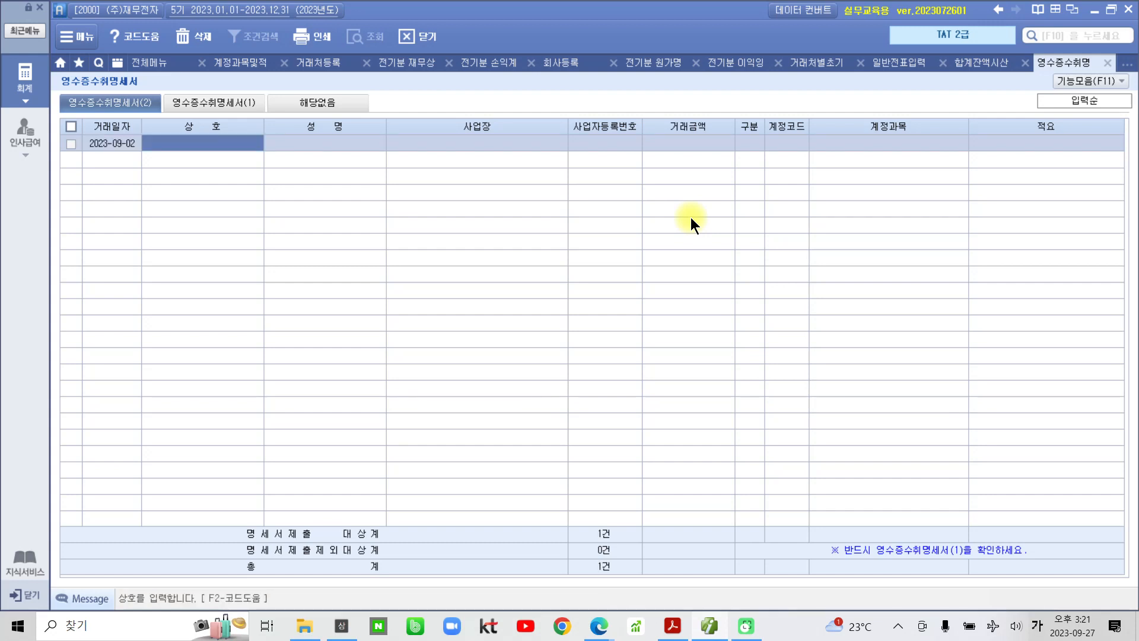
type("기홍인쇄")
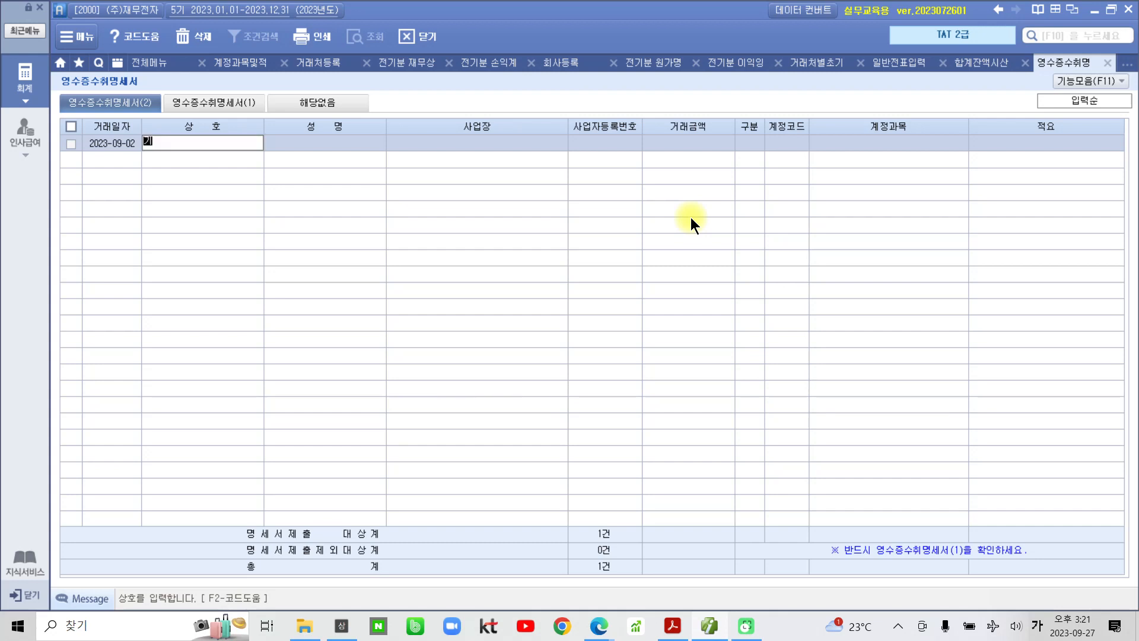
key("Return")
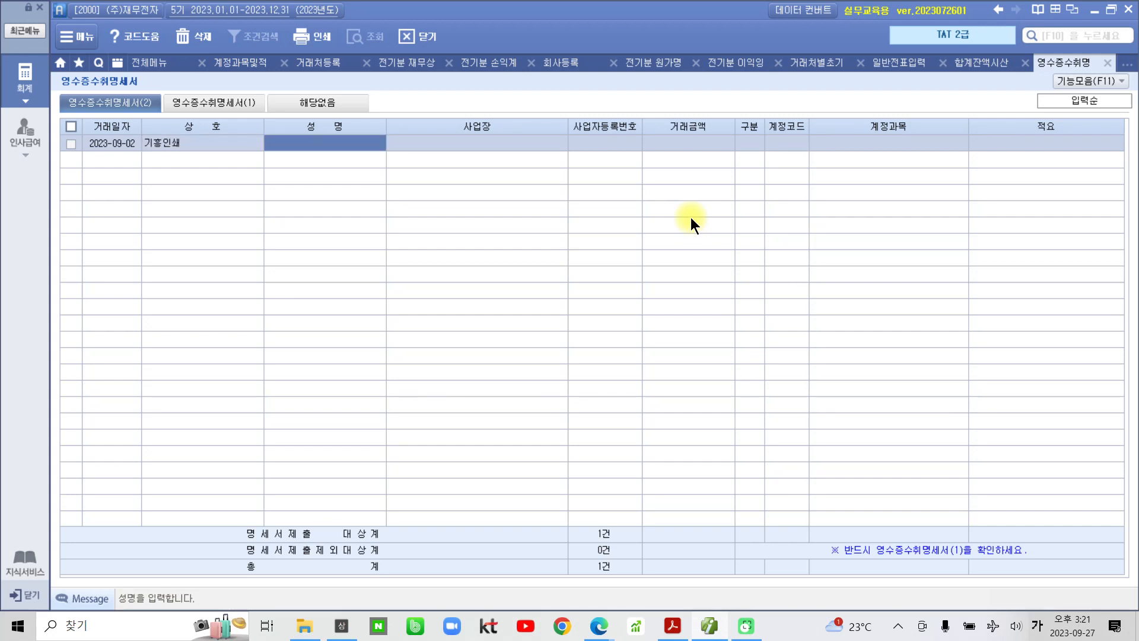
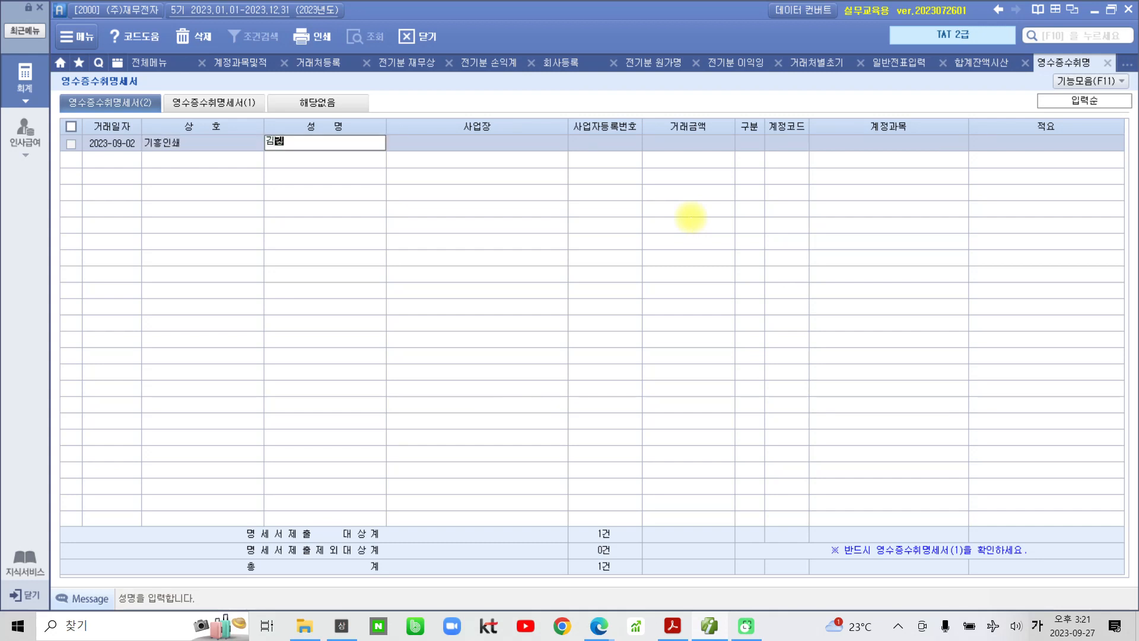
key("Return")
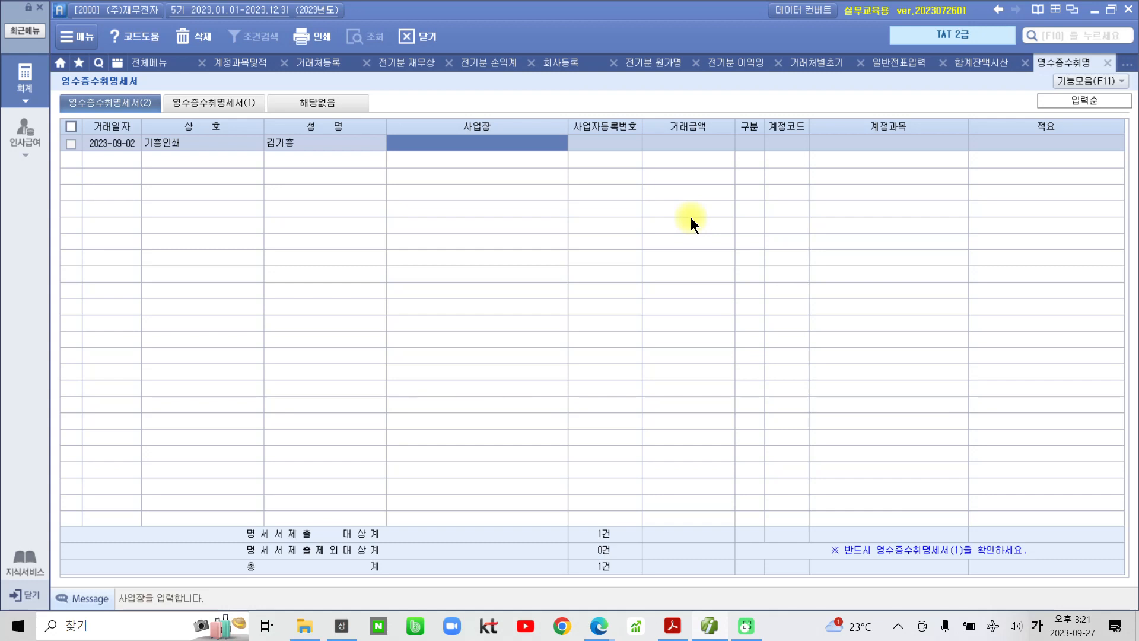
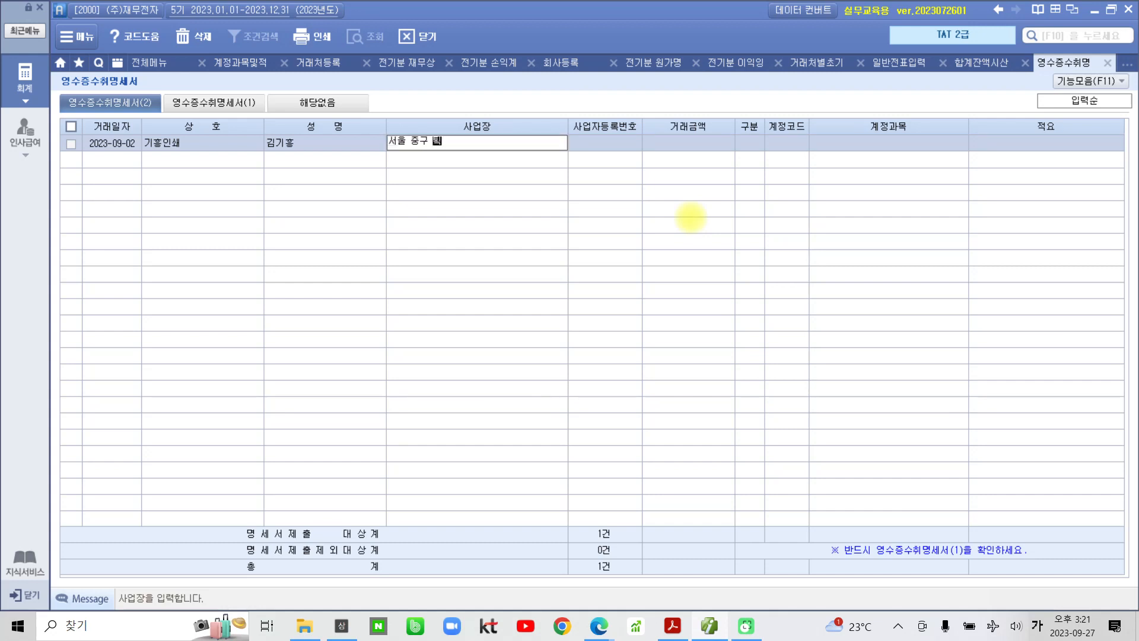
key("Return")
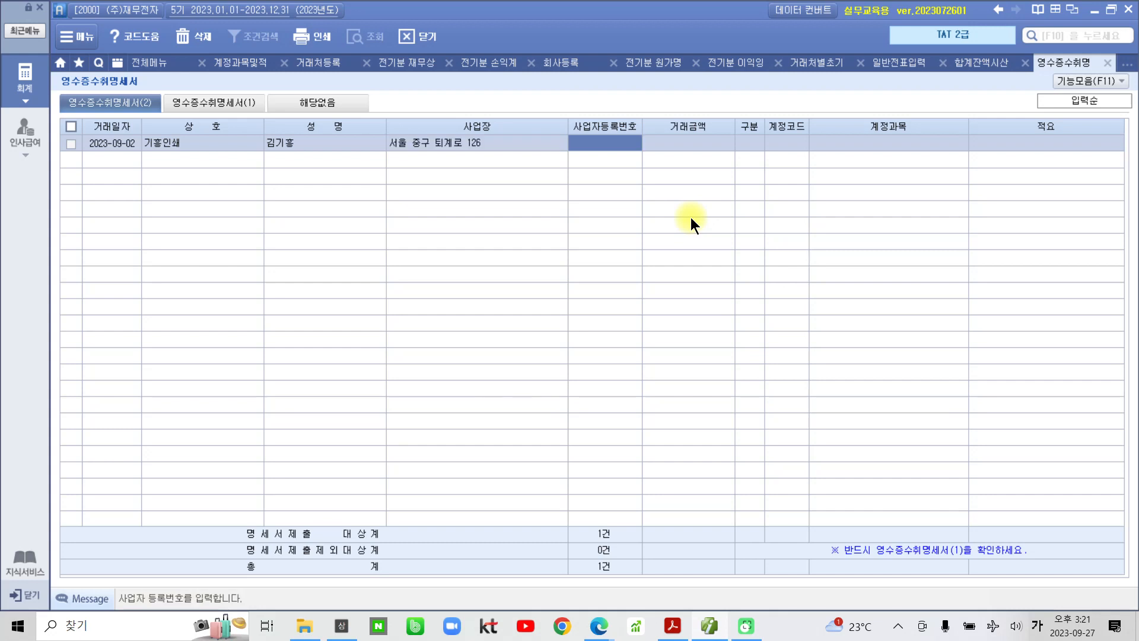
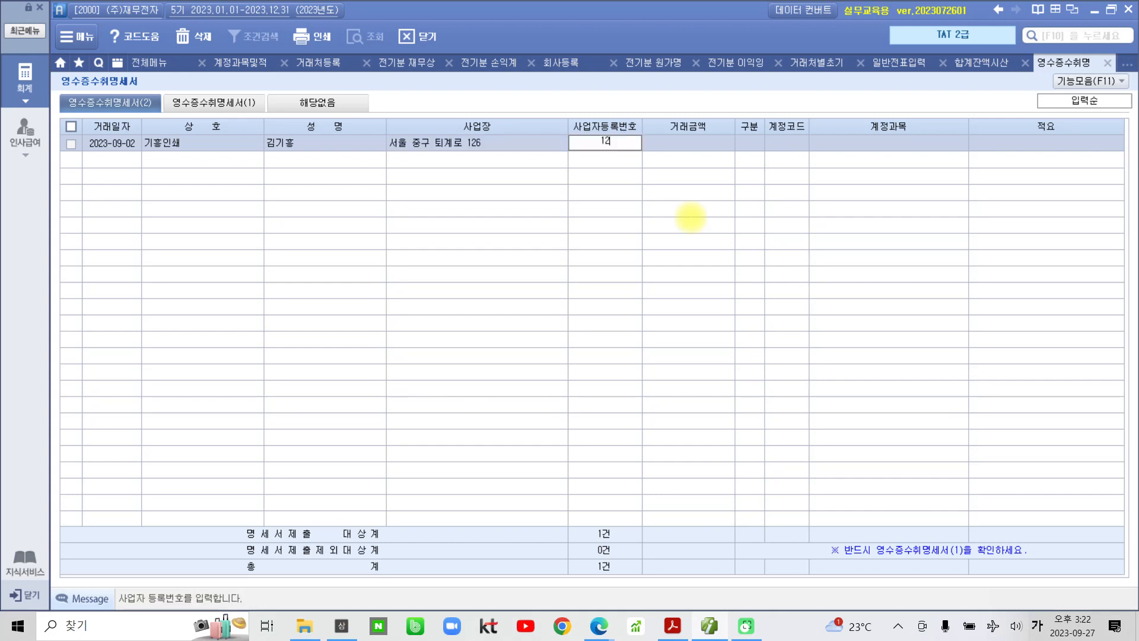
- Enter the corrected business registration number and the 200,000 transaction amount
key("Return")
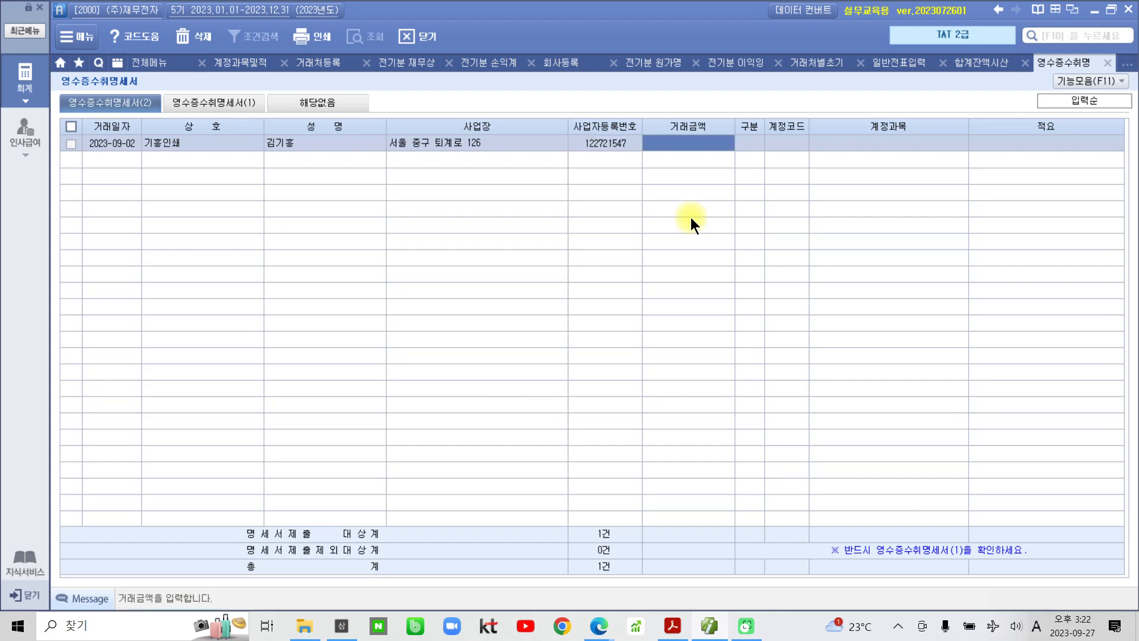
left_click(613, 151)
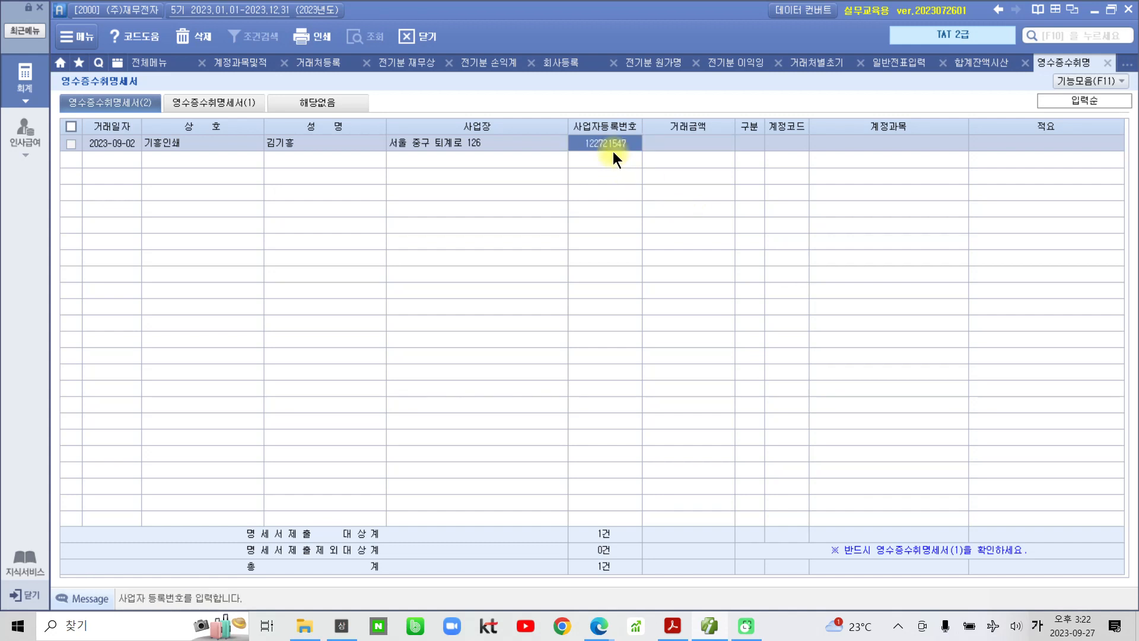
key("Return")
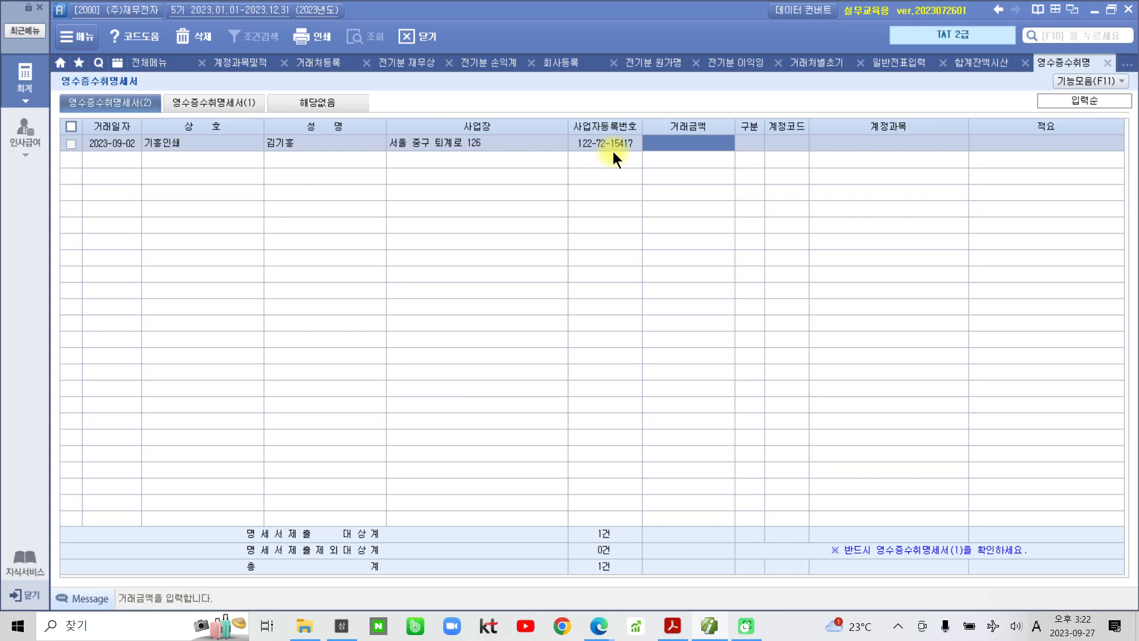
type("2000000")
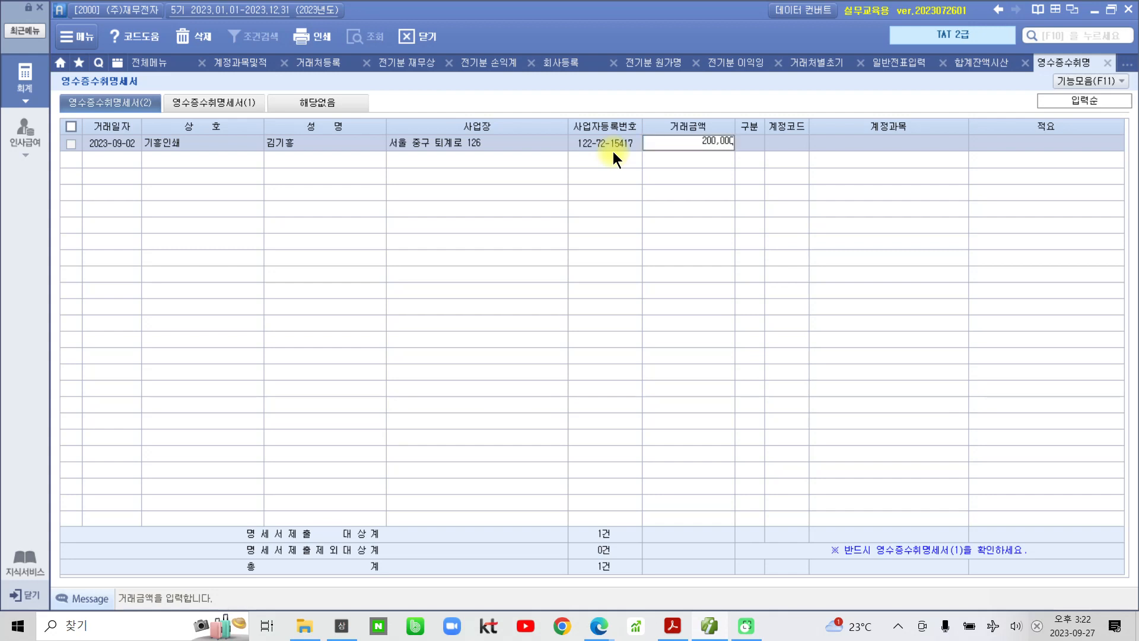
key("Return")
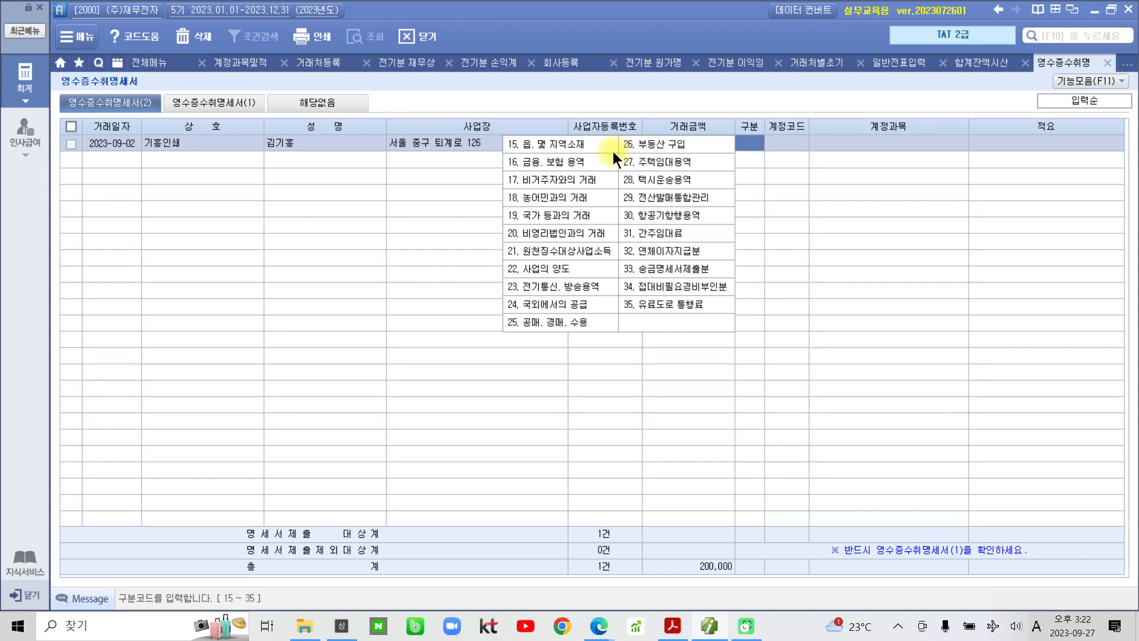
- Leave 구분 blank and code the 기홍인쇄 entry to account 826 도서인쇄비 via a 도서 search
key("Return")
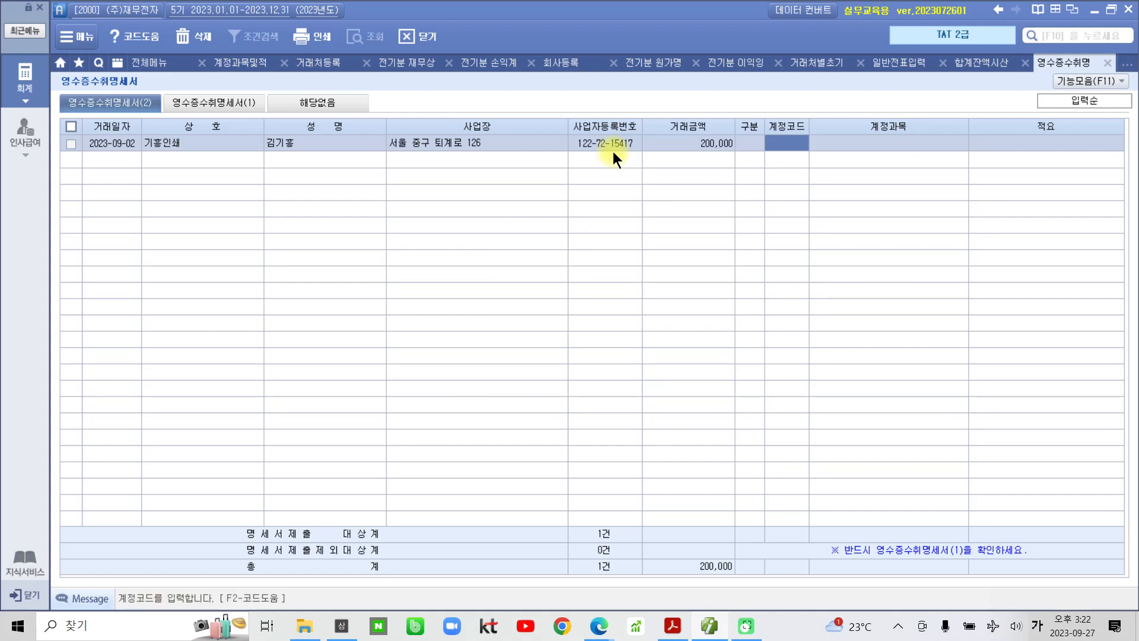
left_click(777, 133)
key("F2")
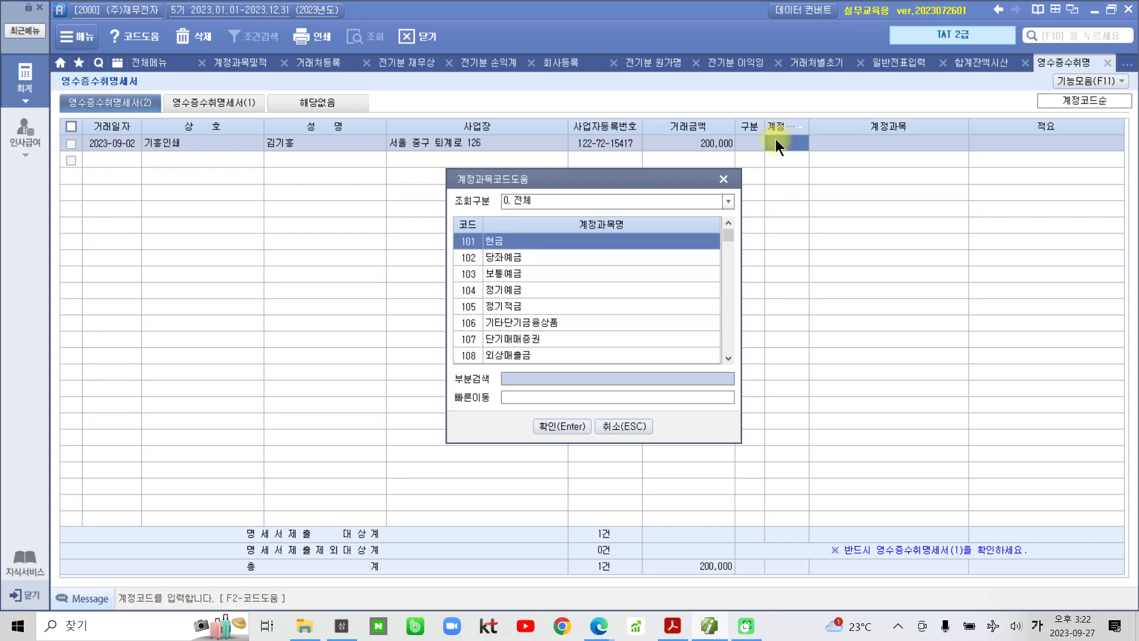
type("도서")
key("Return")
type("돗ㅓ")
key("Return")
key("Down")
key("Down")
key("Down")
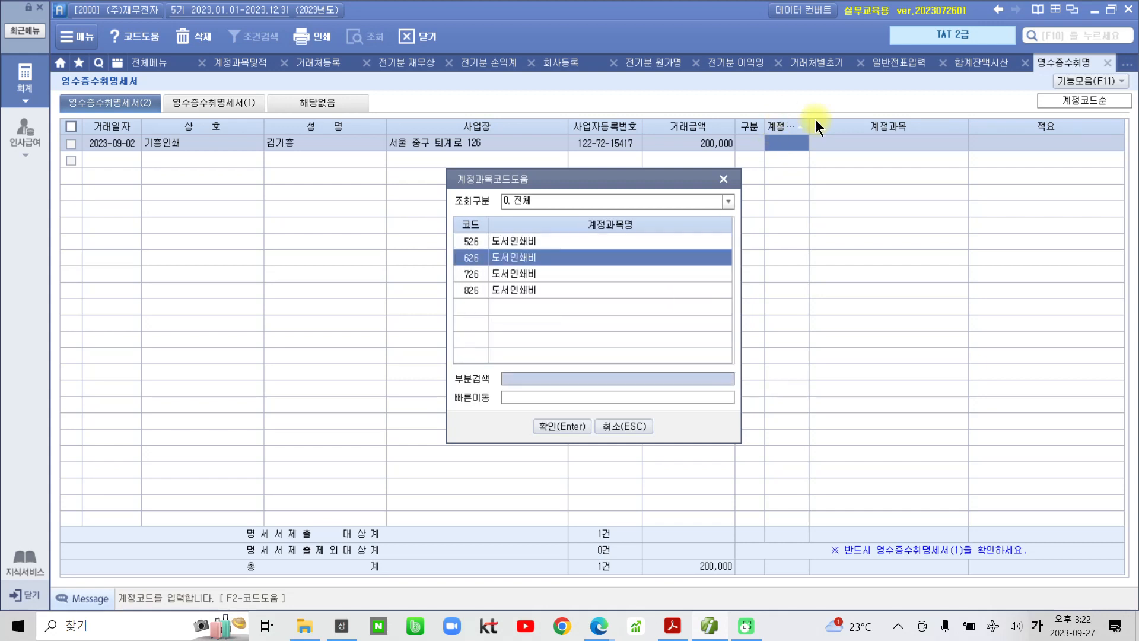
key("Return")
key("Return")
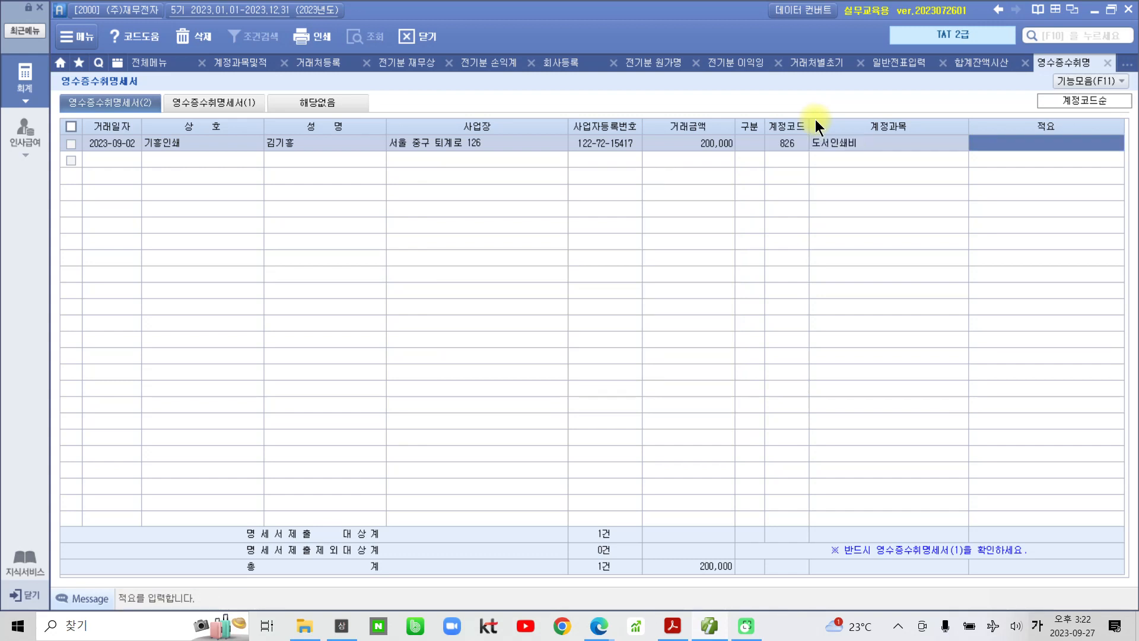
- Enter the note 명함인쇄 and view statement (1), which shows 1 case totalling 200,000
type("명")
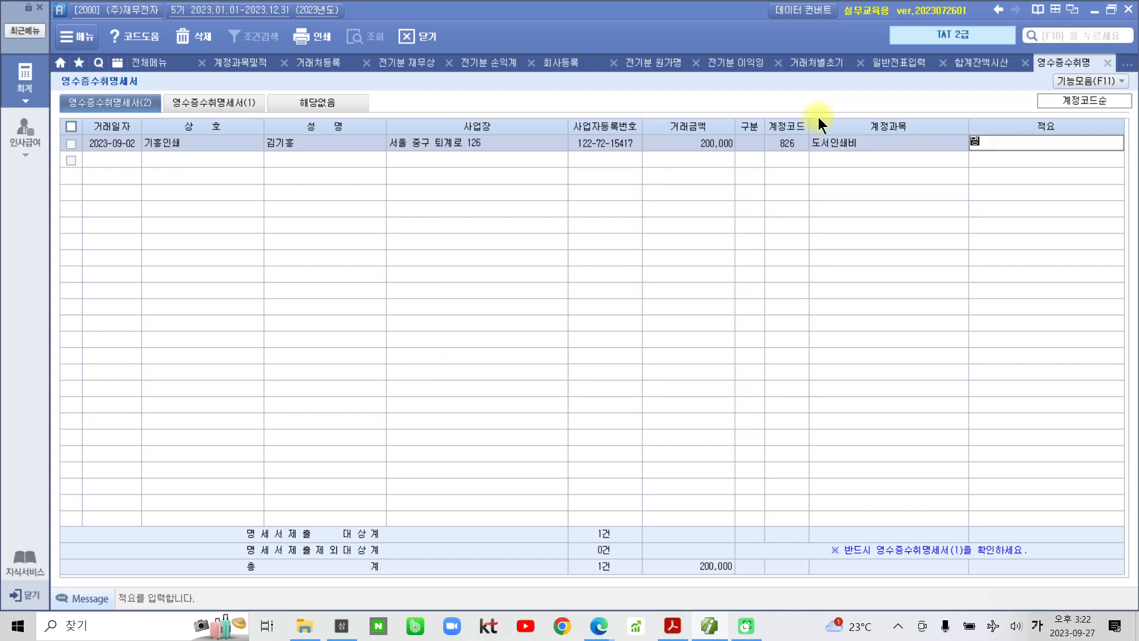
type("함인쇄")
key("Return")
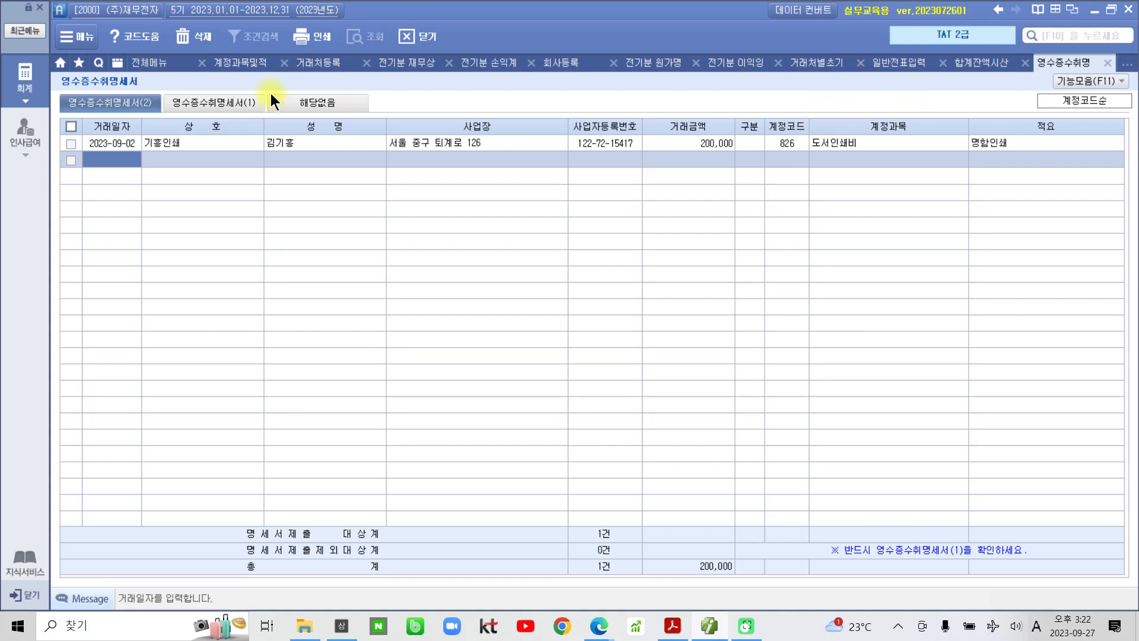
left_click(215, 102)
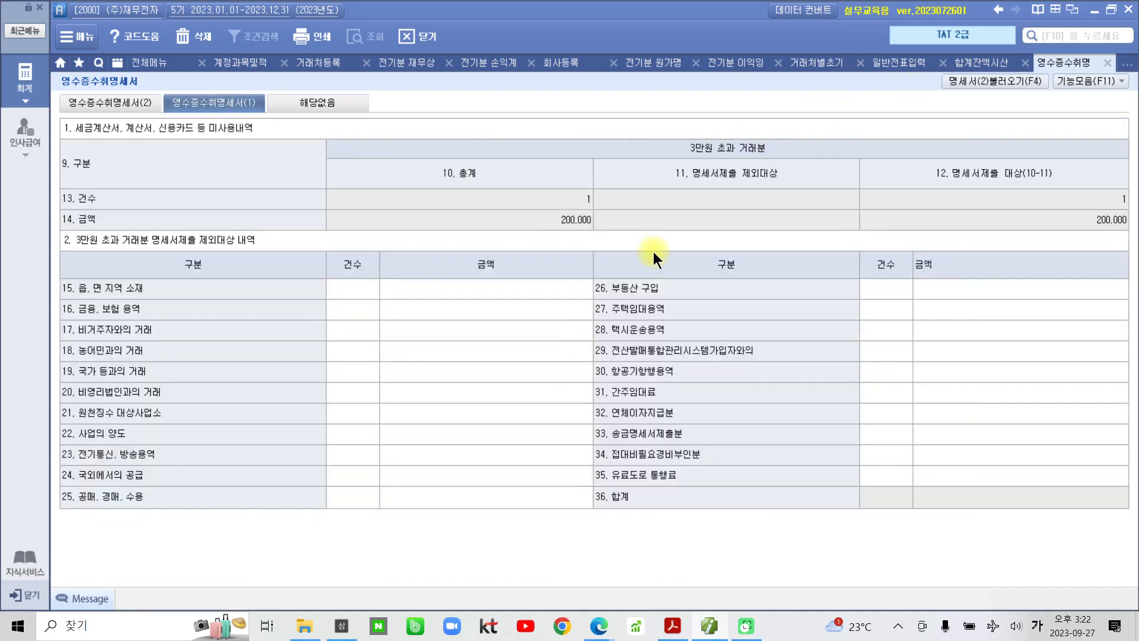
- Verify the 200,000 total in the receipt statement, then close it and save
left_click(514, 214)
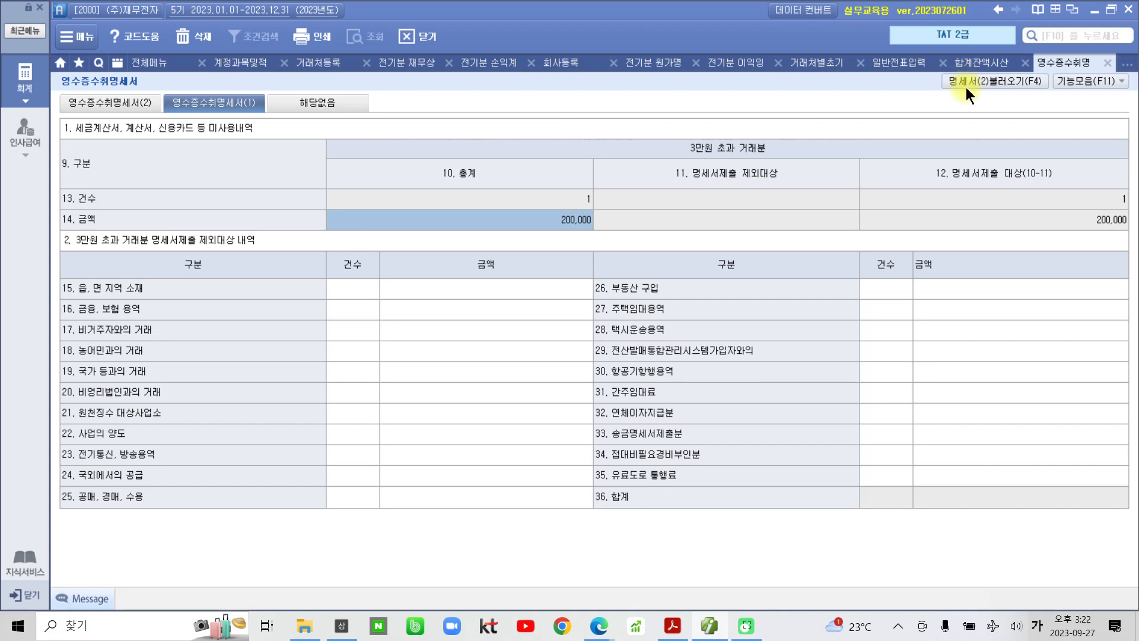
left_click(1107, 62)
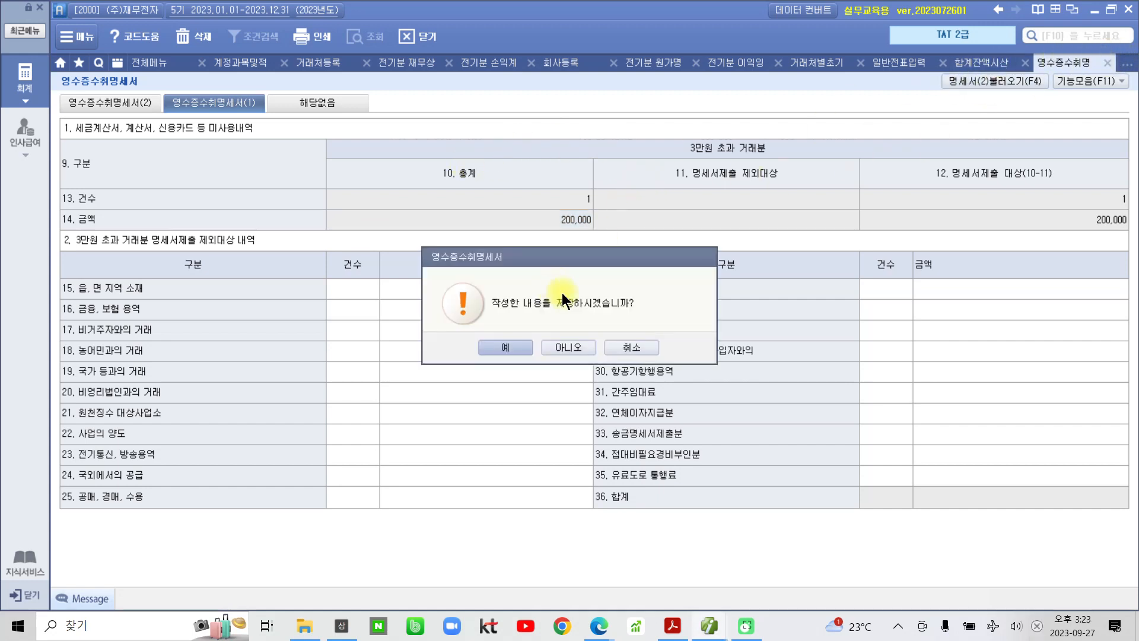
left_click(495, 345)
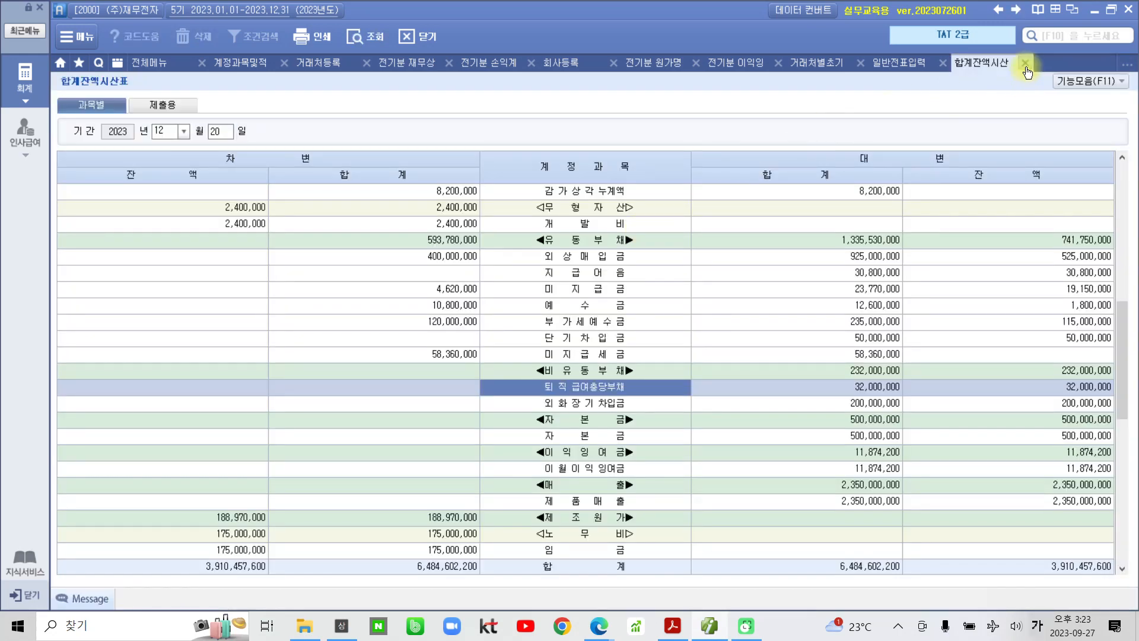
- Close all other open screens, reopen an empty general voucher entry, and bring up the textbook PDF
left_click(1025, 62)
left_click(943, 62)
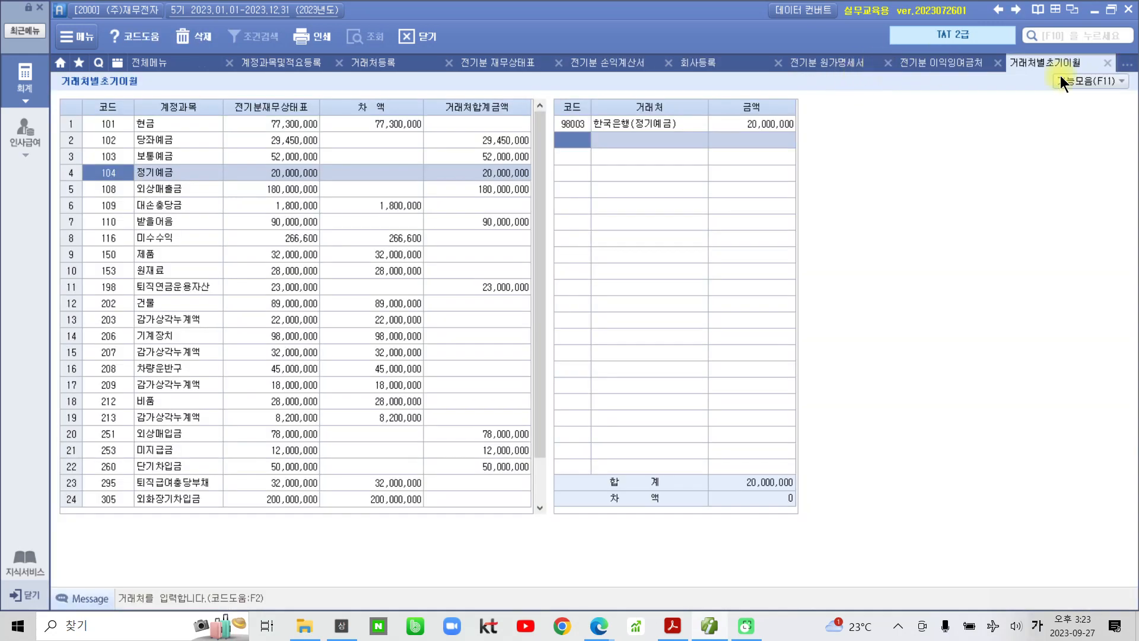
left_click(1107, 62)
left_click(1004, 61)
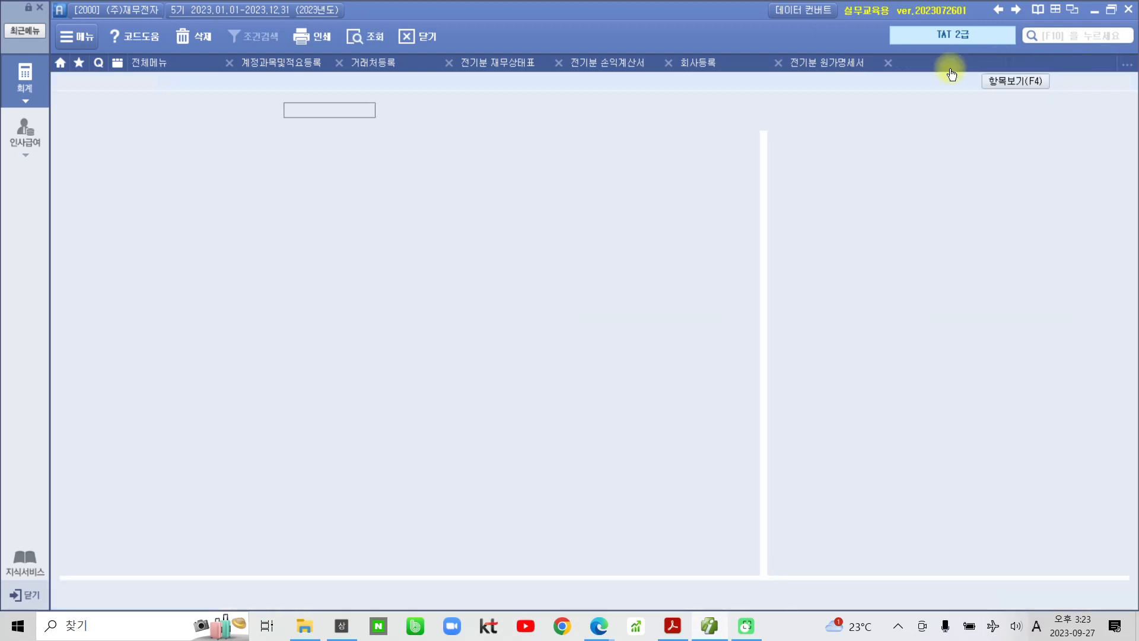
left_click(888, 62)
left_click(778, 63)
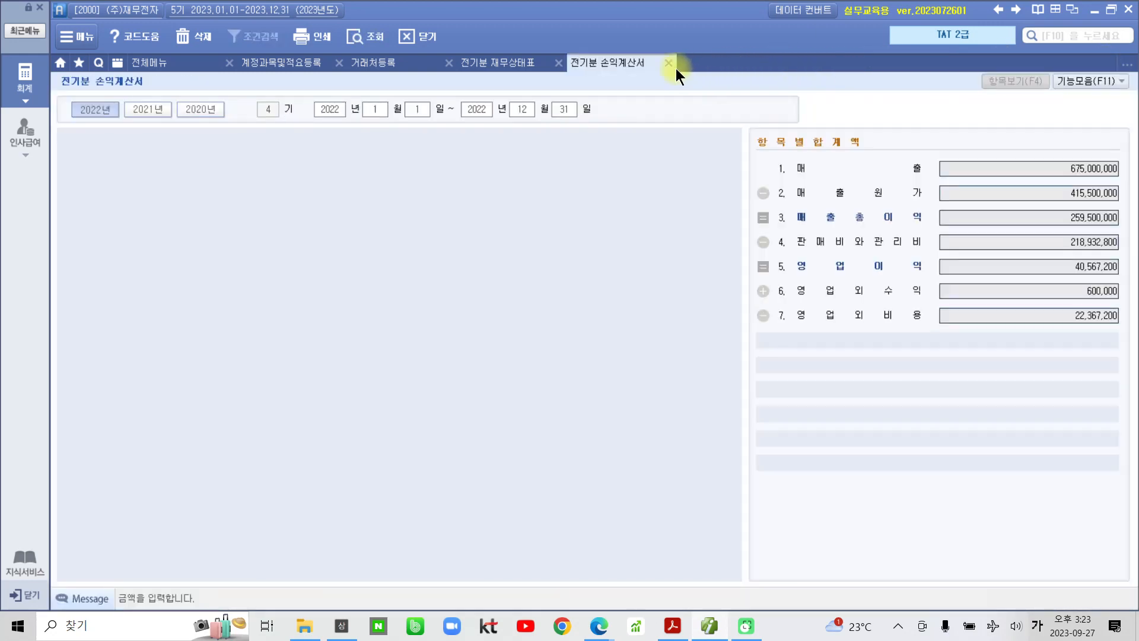
left_click(668, 62)
left_click(558, 62)
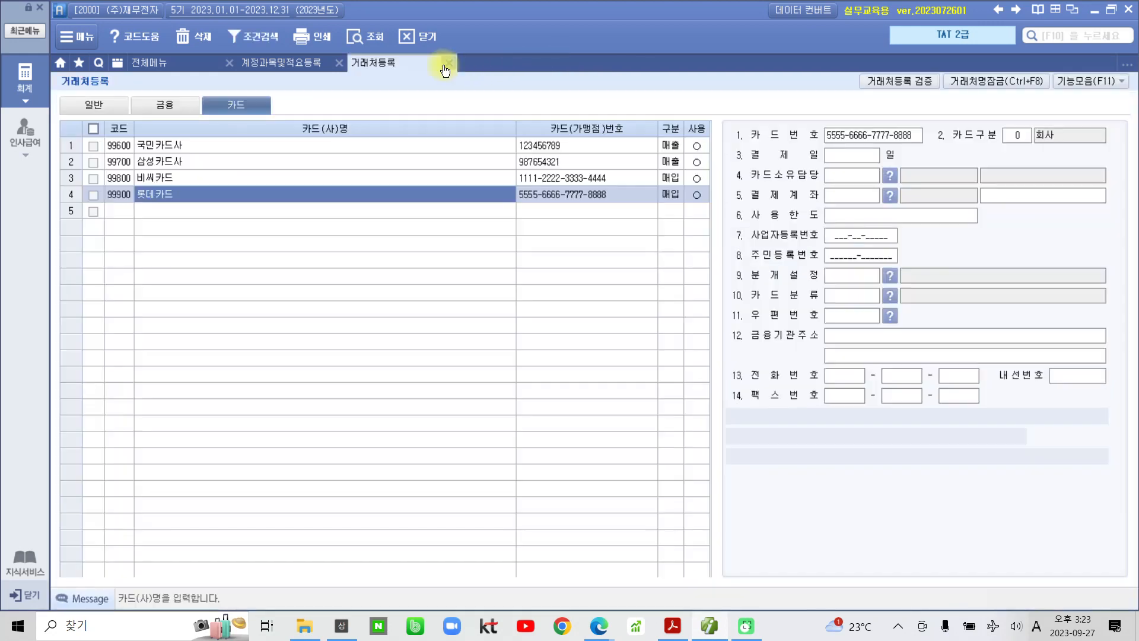
left_click(448, 63)
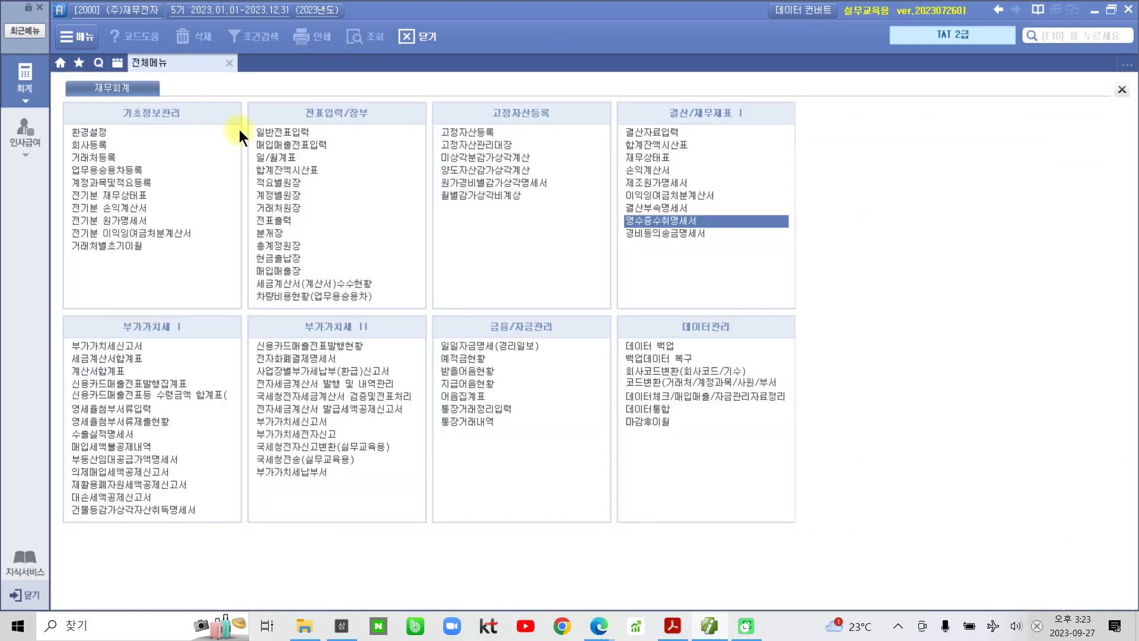
left_click(291, 134)
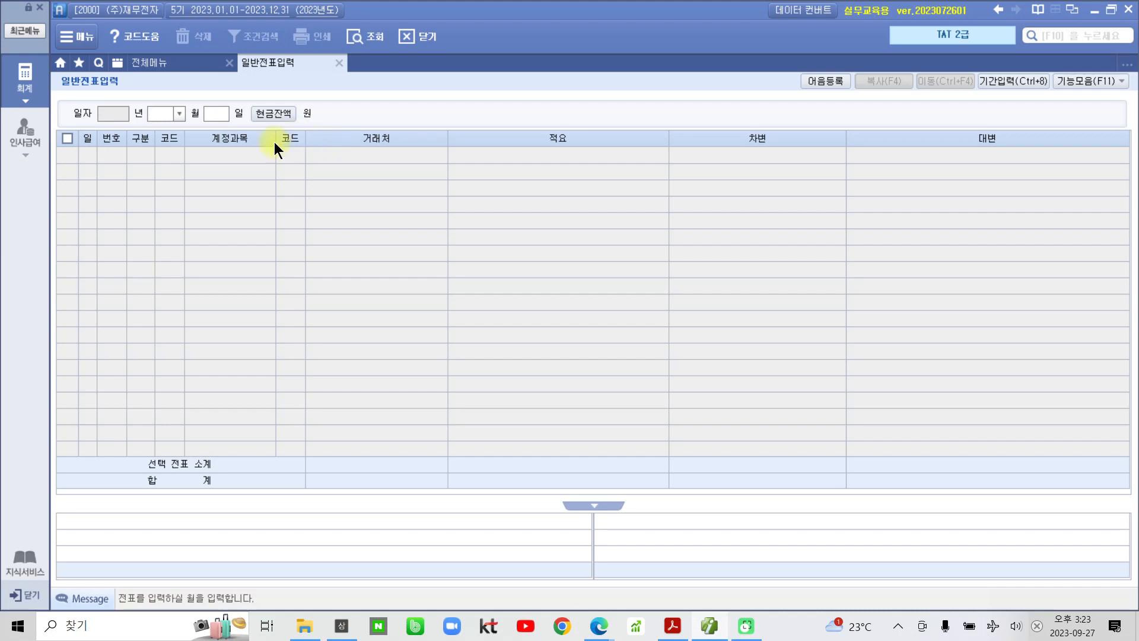
left_click(672, 625)
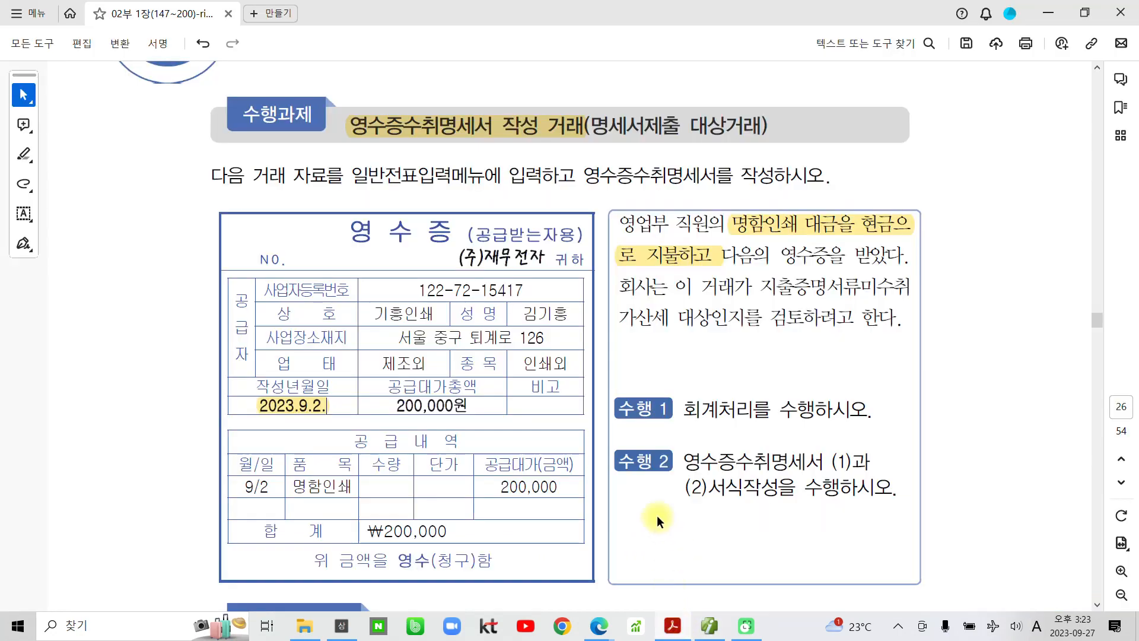
- Scroll to the 정규증명서류 수취의무 면제거래 table and mark it with the pen, then clear the marks
scroll(660, 504, "down", 6)
scroll(389, 456, "down", 6)
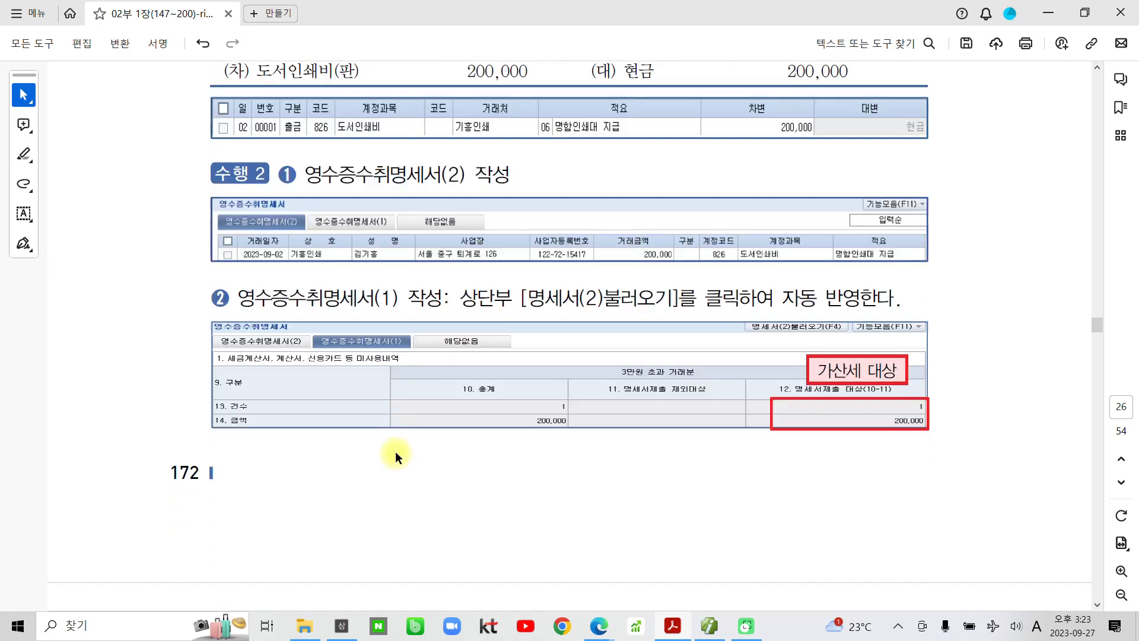
scroll(396, 452, "down", 2)
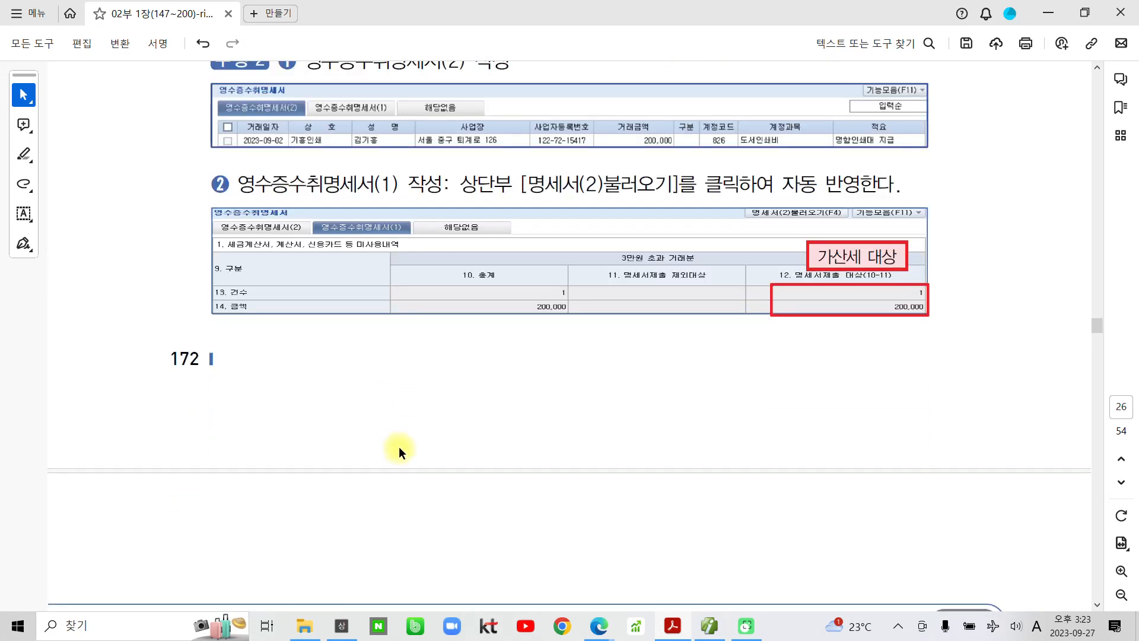
scroll(399, 451, "down", 9)
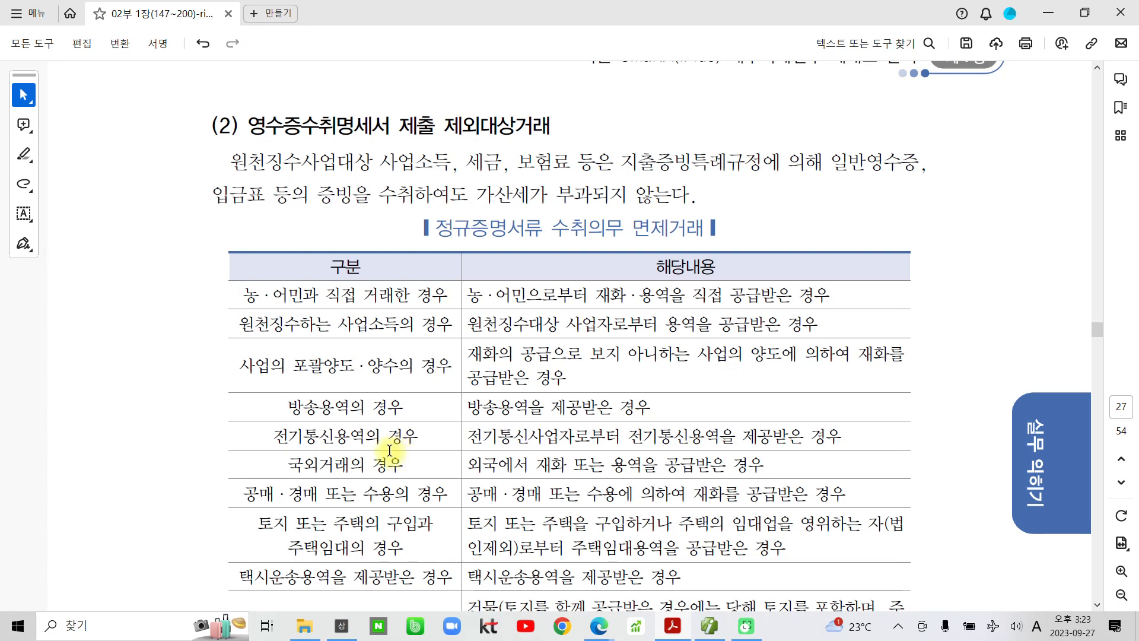
mouse_move(428, 218)
left_mouse_down()
mouse_move(418, 243)
mouse_move(551, 256)
mouse_move(626, 229)
mouse_move(425, 224)
left_mouse_up()
mouse_move(626, 206)
left_mouse_down()
mouse_move(700, 252)
mouse_move(711, 205)
mouse_move(674, 207)
left_mouse_up()
mouse_move(230, 274)
left_mouse_down()
mouse_move(203, 321)
mouse_move(191, 574)
left_mouse_up()
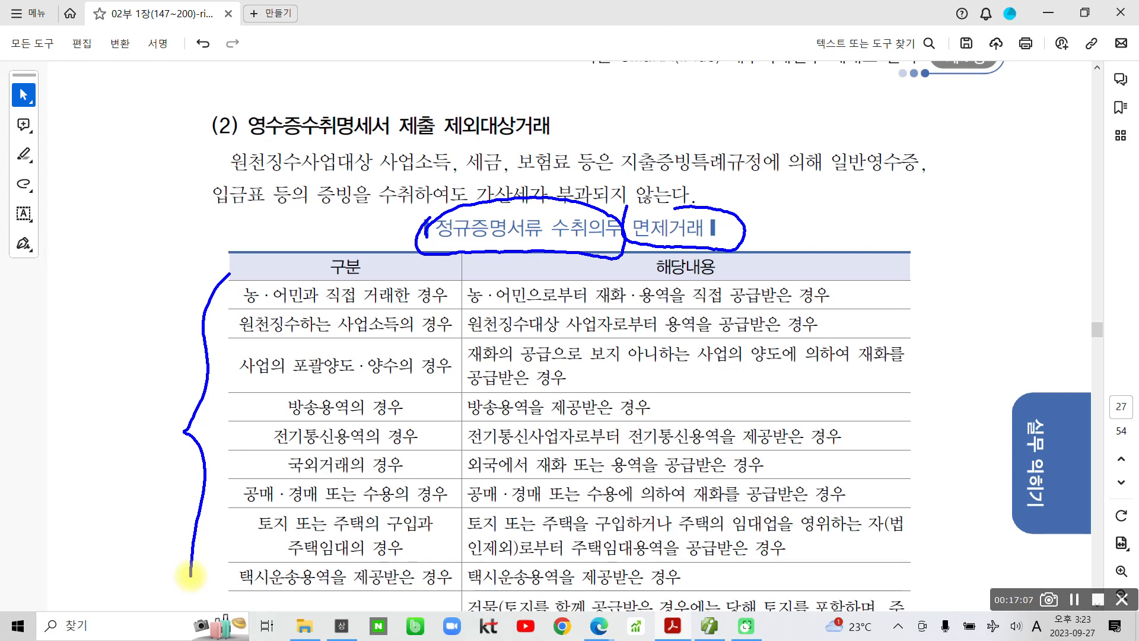
key("Escape")
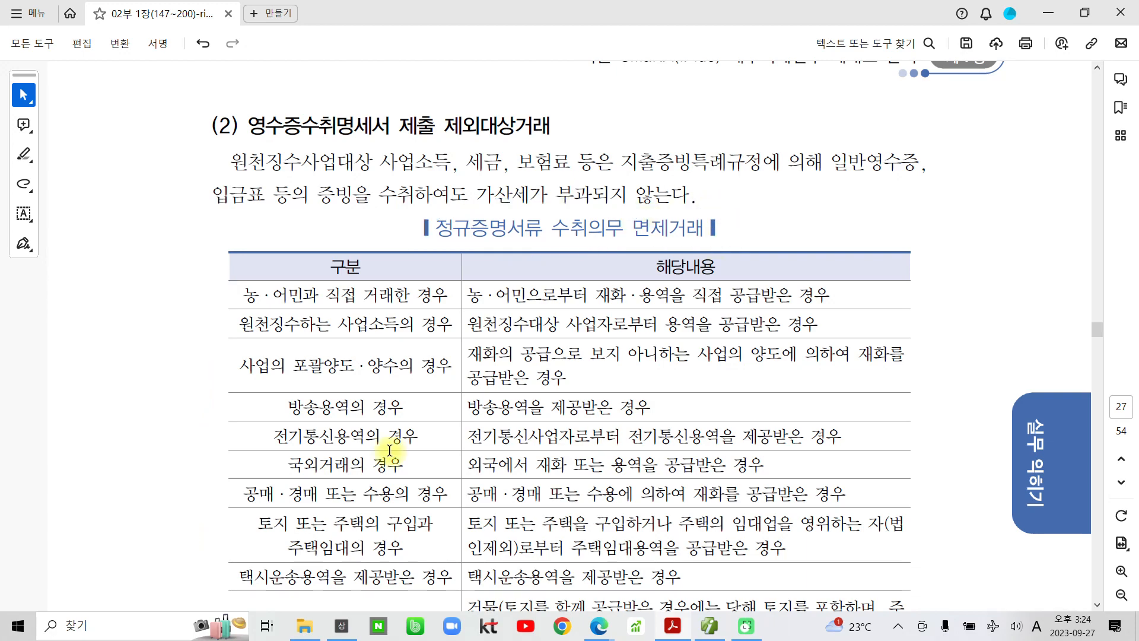
- Scroll down to the page with the 자동차보험증권 exercise
scroll(368, 500, "down", 10)
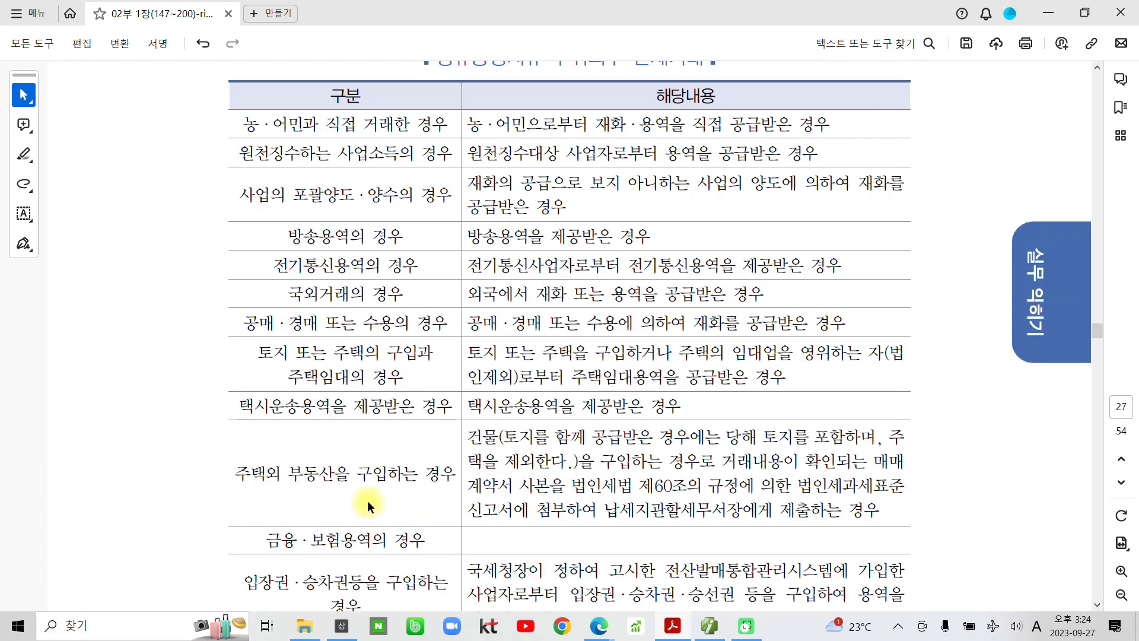
scroll(361, 499, "down", 9)
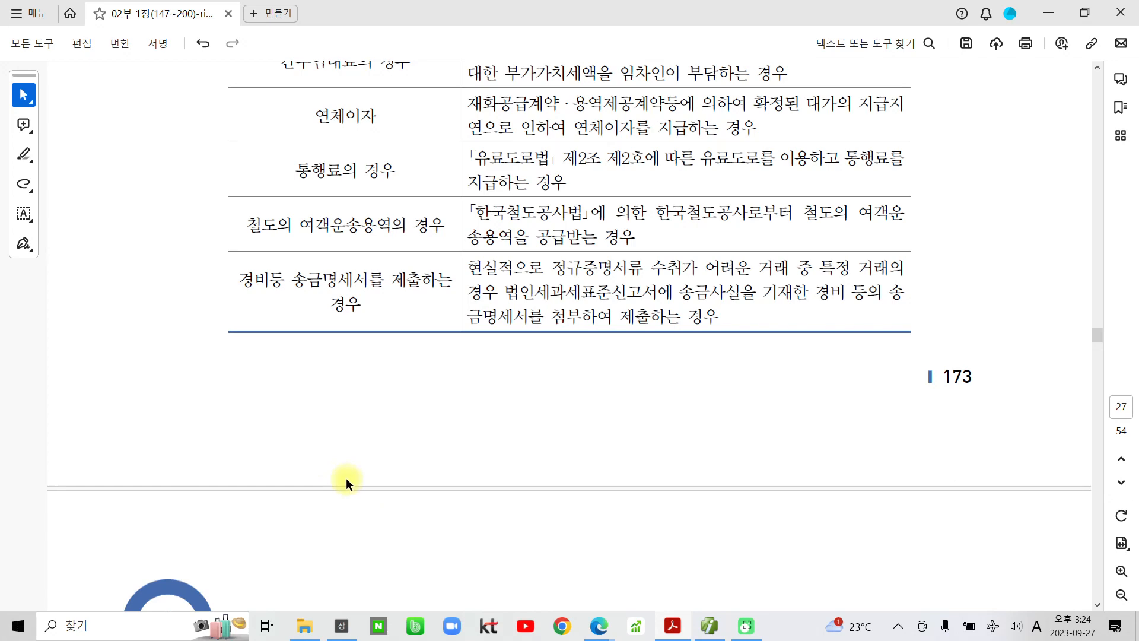
scroll(341, 473, "down", 2)
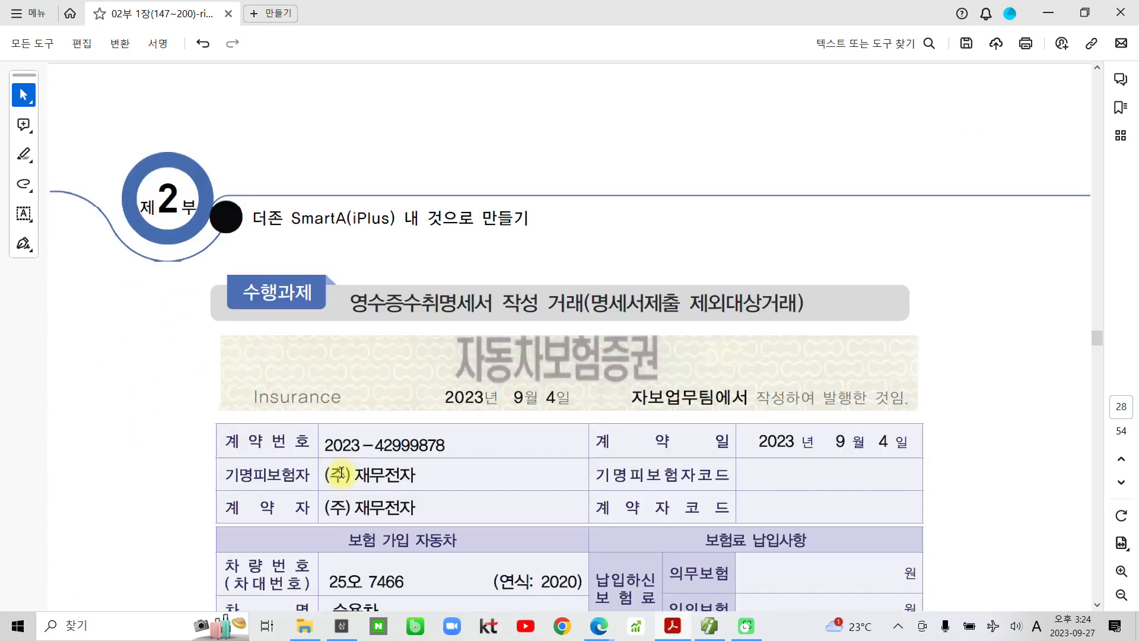
- Pen-mark the 수행과제 banner and the 자동차보험증권 title, then clear the marks
scroll(341, 473, "down", 3)
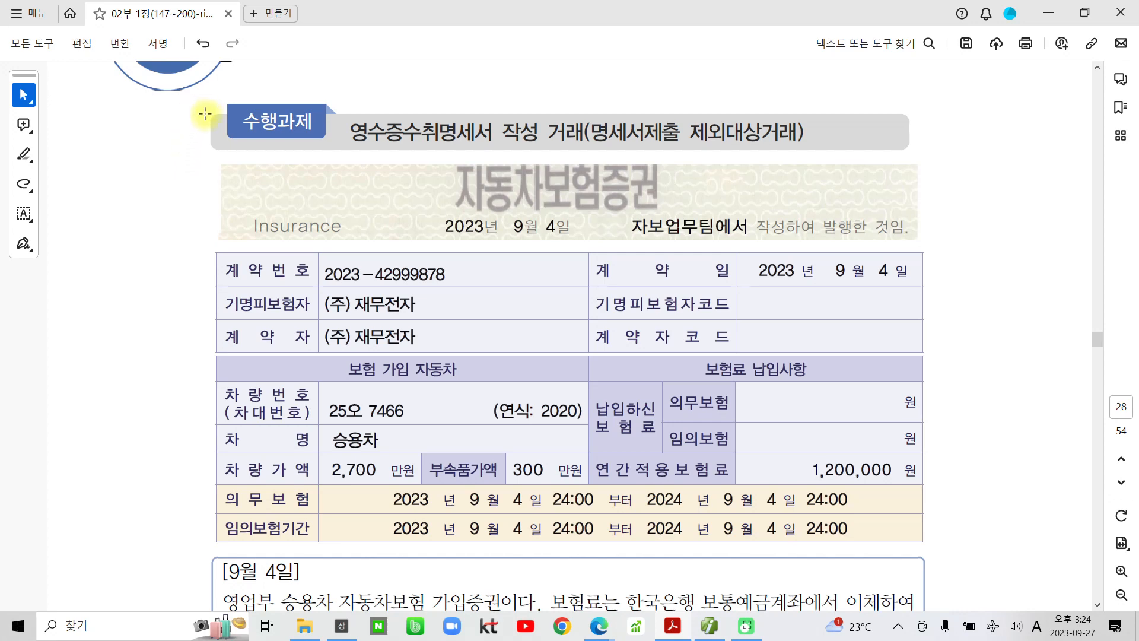
left_click_drag(246, 160, 274, 182)
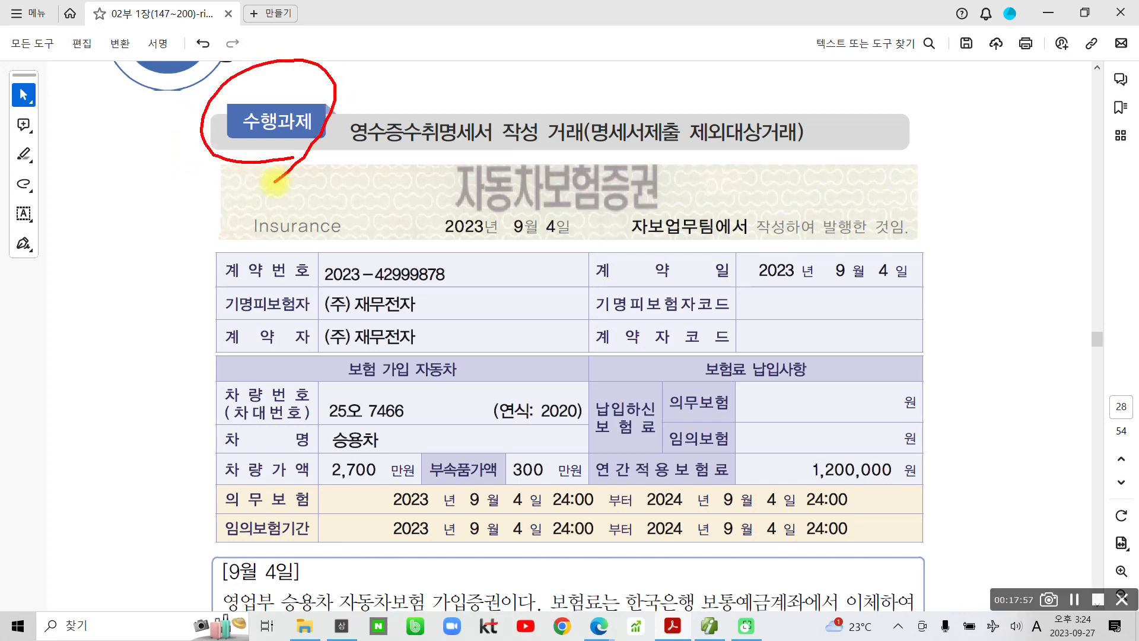
left_click_drag(452, 158, 458, 250)
mouse_move(678, 157)
left_mouse_down()
mouse_move(691, 184)
mouse_move(610, 257)
left_mouse_up()
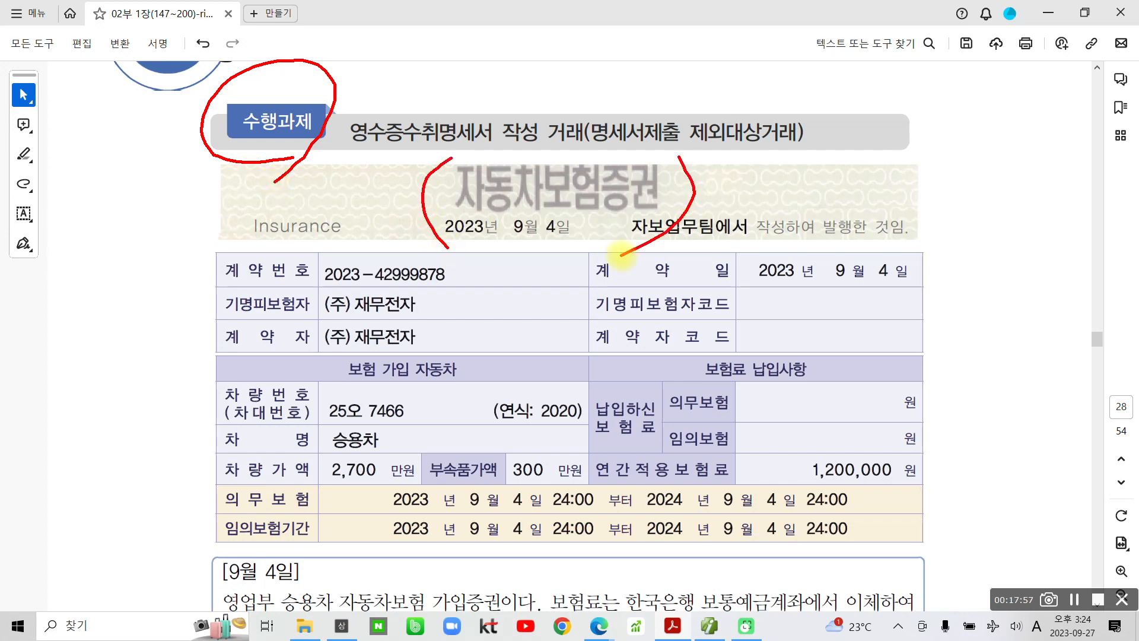
key("Escape")
- Circle the exercise title and 명세서제출 제외대상거래, clear them, and scroll to the 9월 4일 text
scroll(205, 113, "down", 2)
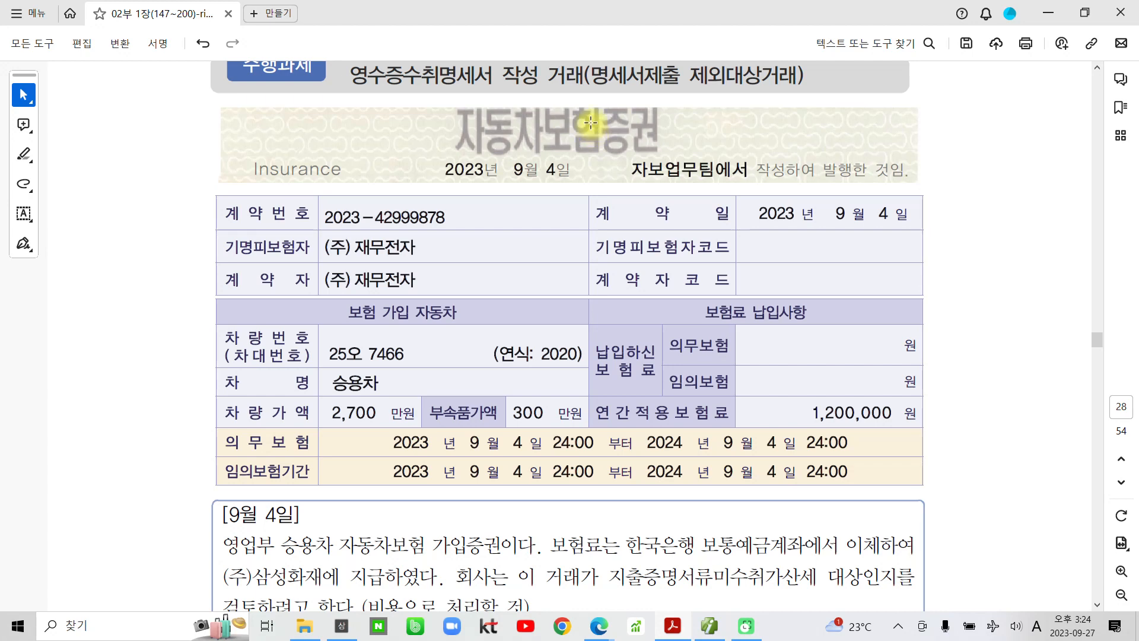
key("ctrl+2")
mouse_move(330, 57)
left_mouse_down()
mouse_move(380, 112)
mouse_move(860, 94)
mouse_move(705, 42)
mouse_move(350, 47)
mouse_move(336, 69)
left_mouse_up()
mouse_move(739, 110)
left_mouse_down()
mouse_move(588, 66)
mouse_move(723, 125)
left_mouse_up()
key("Escape")
scroll(632, 449, "down", 2)
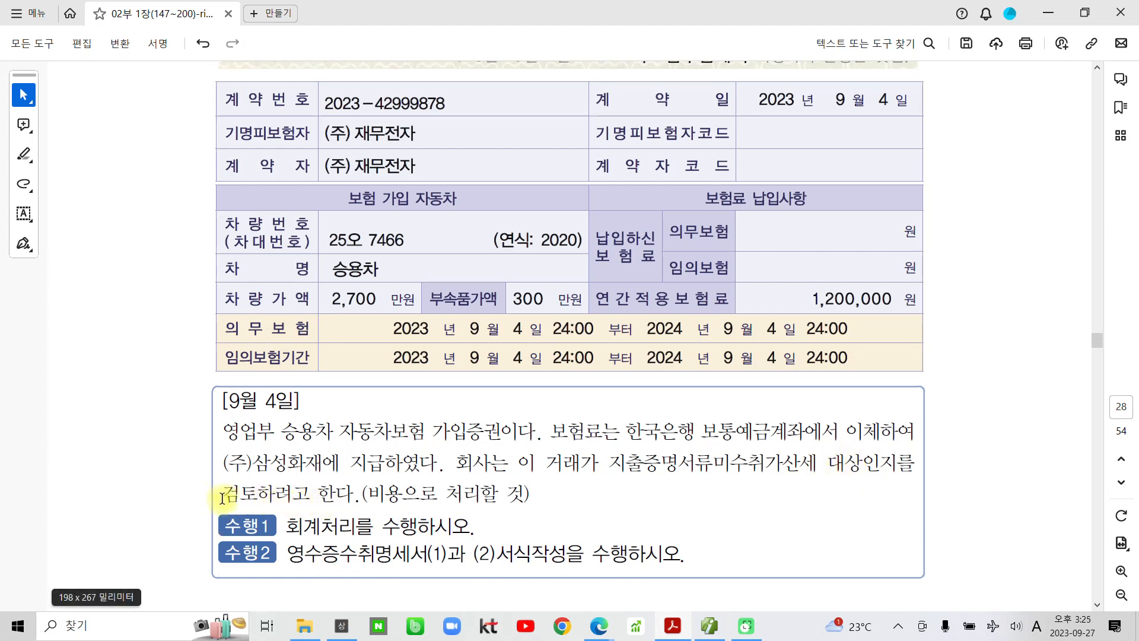
- Highlight the phrase 검토하려고 한다. and the whole 수행2 sentence in yellow
left_click_drag(221, 493, 367, 492)
left_click(375, 469)
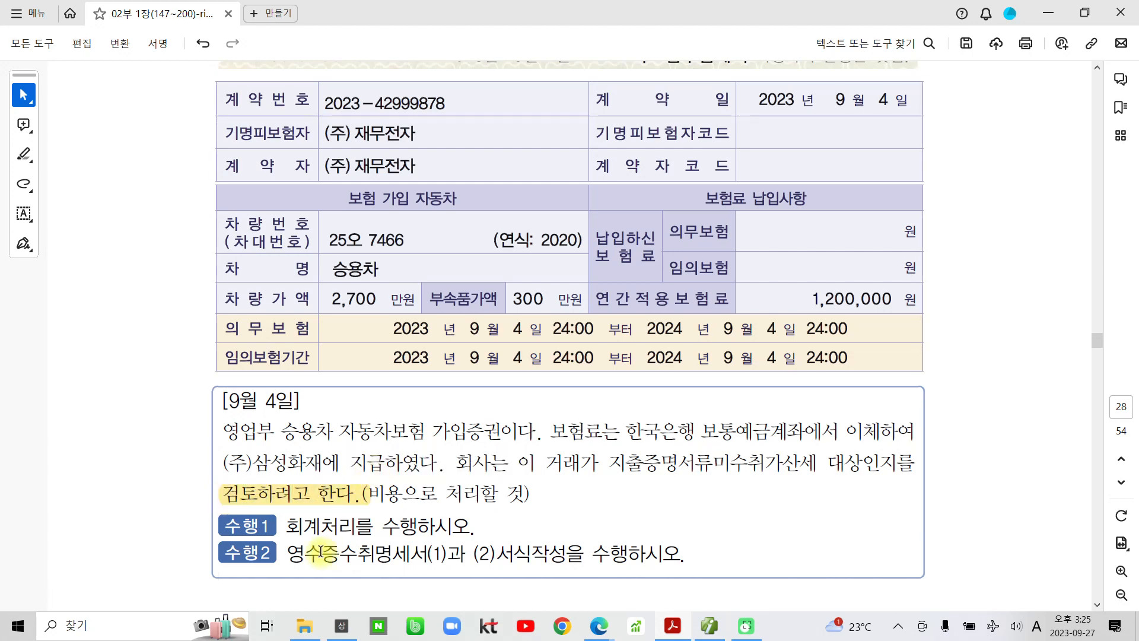
left_click_drag(286, 553, 698, 549)
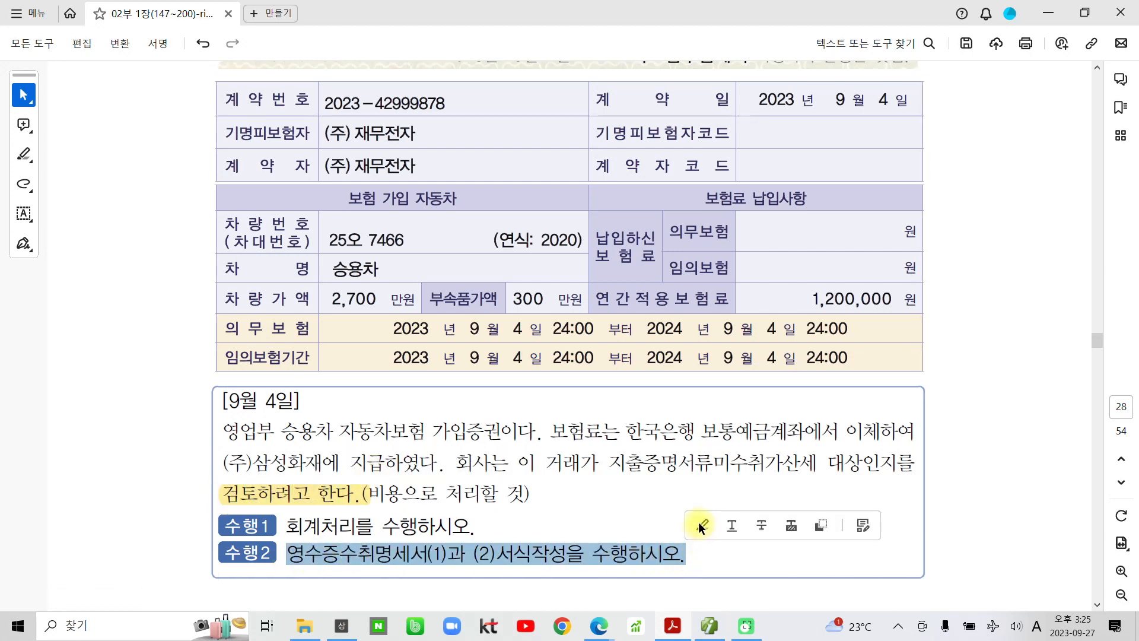
left_click(702, 524)
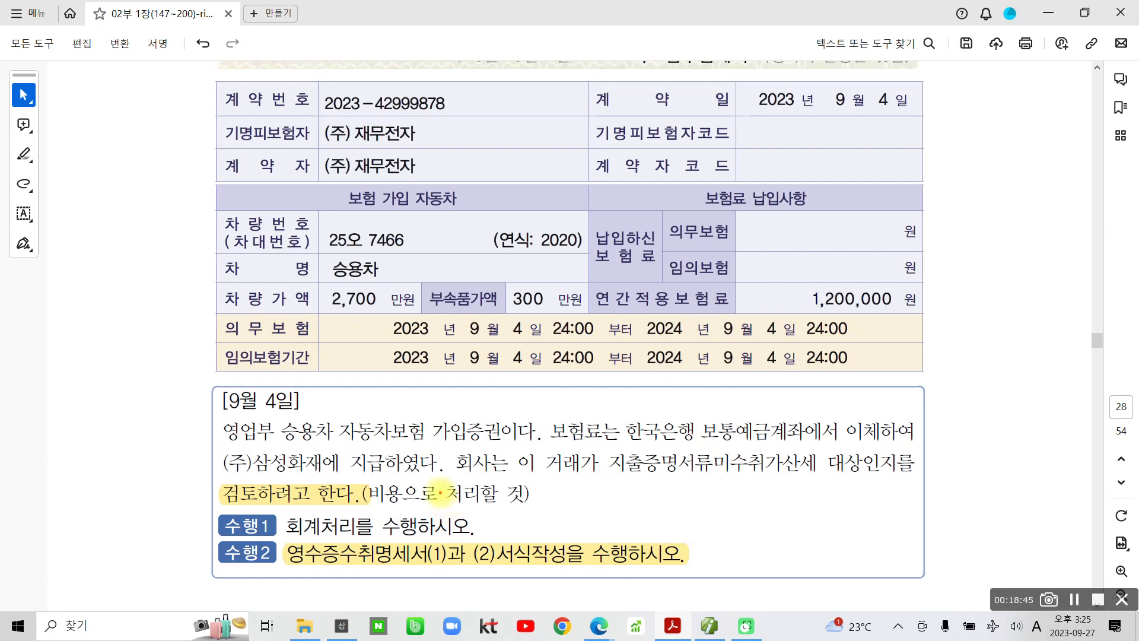
- Pen-mark 보험료 and 영업부 승용차 자동차보험 가입 in the description, then clear the marks
mouse_move(541, 442)
left_mouse_down()
mouse_move(598, 436)
mouse_move(604, 456)
left_mouse_up()
mouse_move(210, 417)
left_mouse_down()
mouse_move(214, 445)
mouse_move(442, 443)
mouse_move(446, 411)
mouse_move(231, 415)
mouse_move(221, 432)
left_mouse_up()
mouse_move(549, 394)
left_mouse_down()
mouse_move(527, 413)
mouse_move(605, 407)
left_mouse_up()
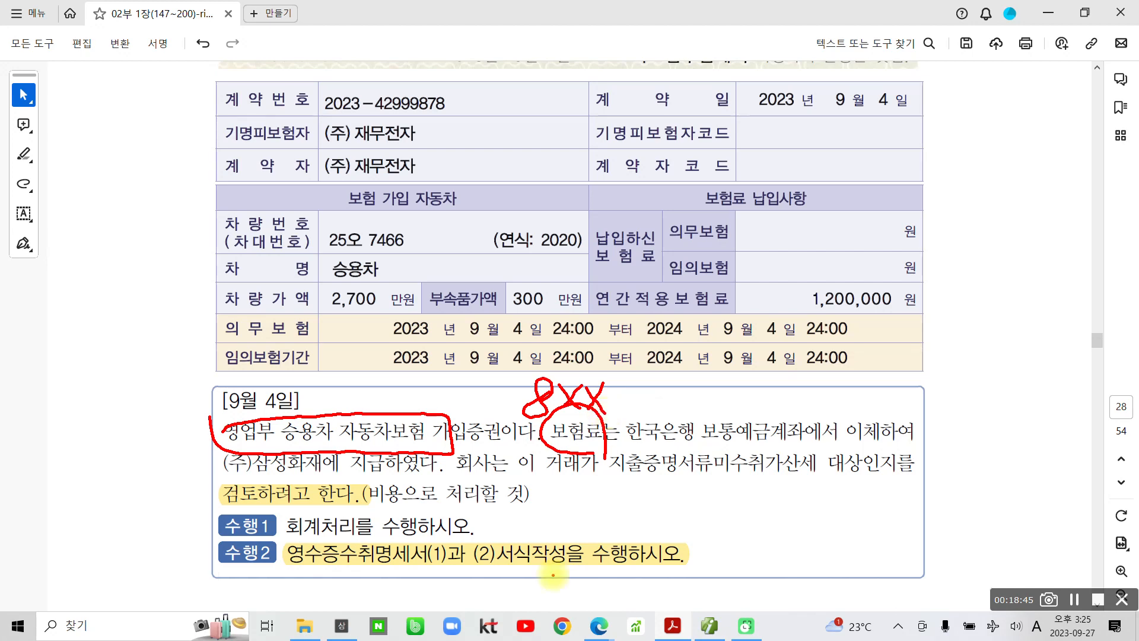
key("Escape")
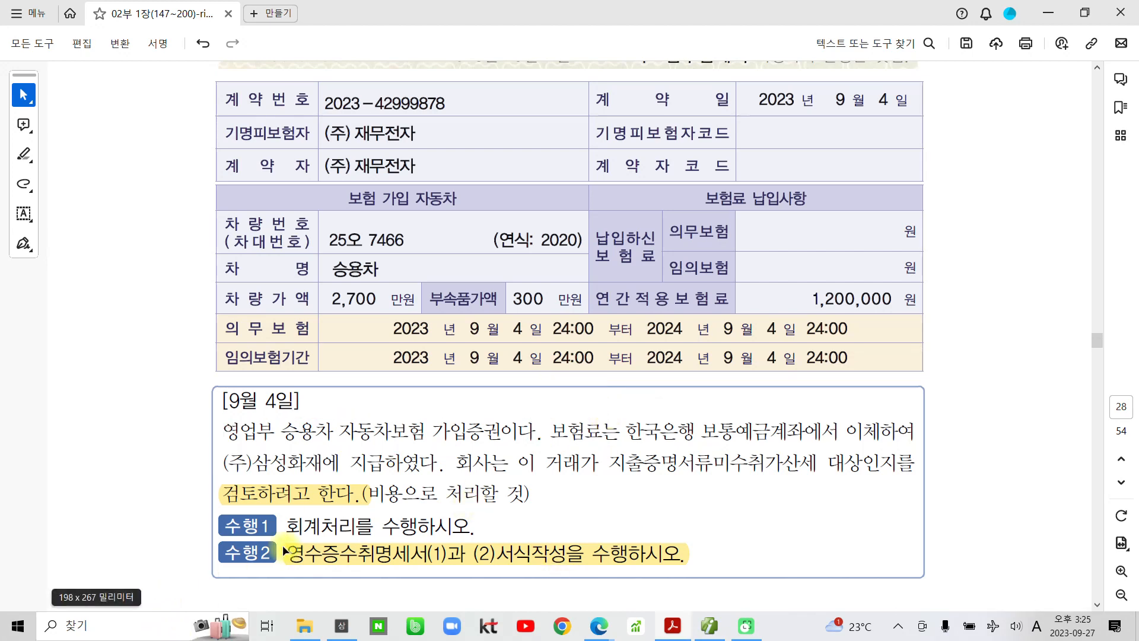
- Highlight the 수행1 회계처리 words, 보통예금 and the date 9월 4일 in yellow
left_click_drag(302, 527, 380, 527)
left_click(402, 500)
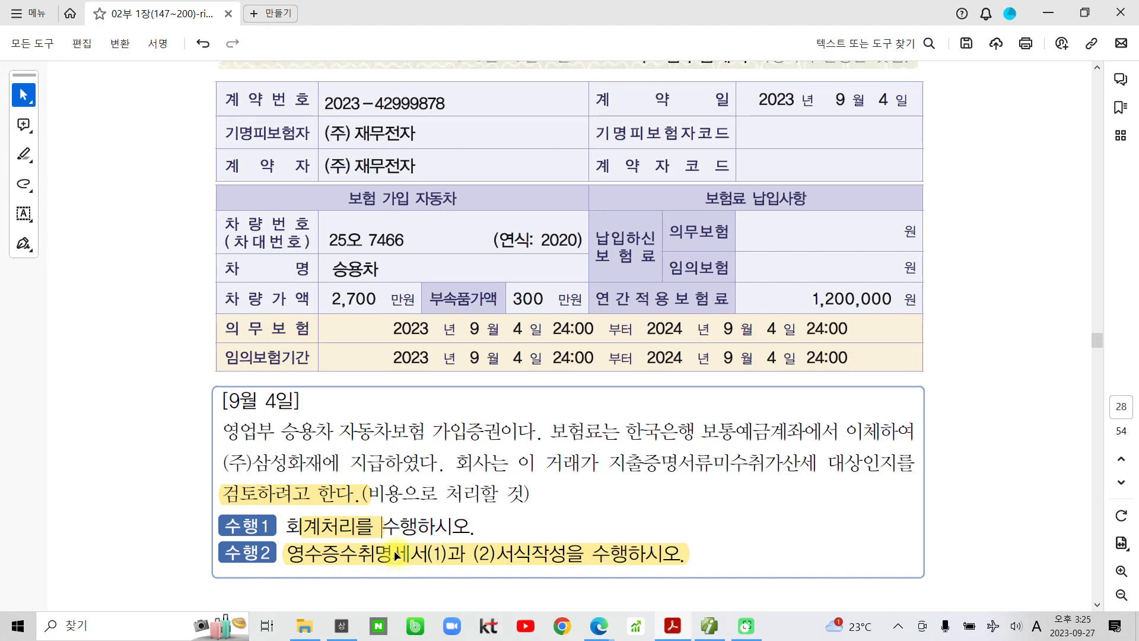
left_click_drag(700, 432, 770, 430)
left_click(784, 404)
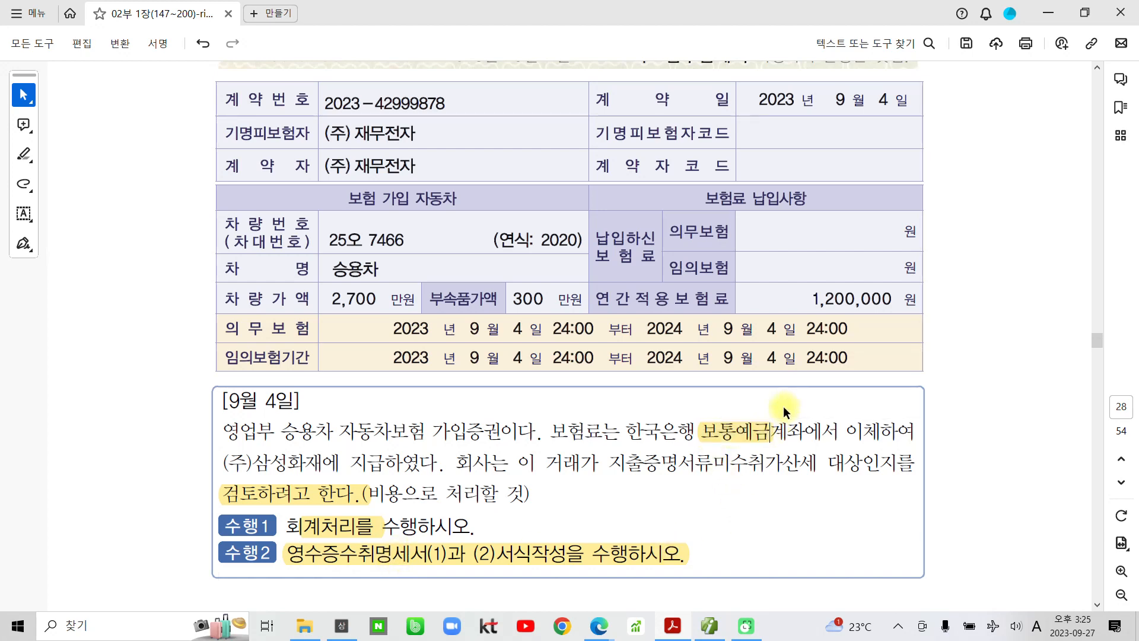
left_click_drag(301, 401, 235, 401)
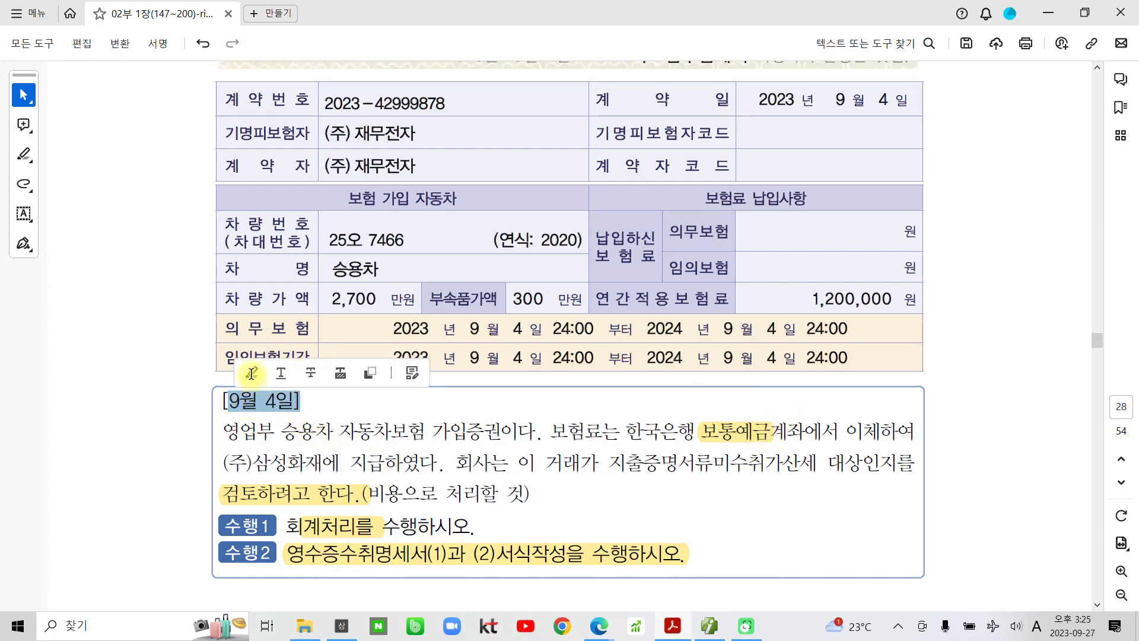
left_click(251, 370)
left_click(633, 627)
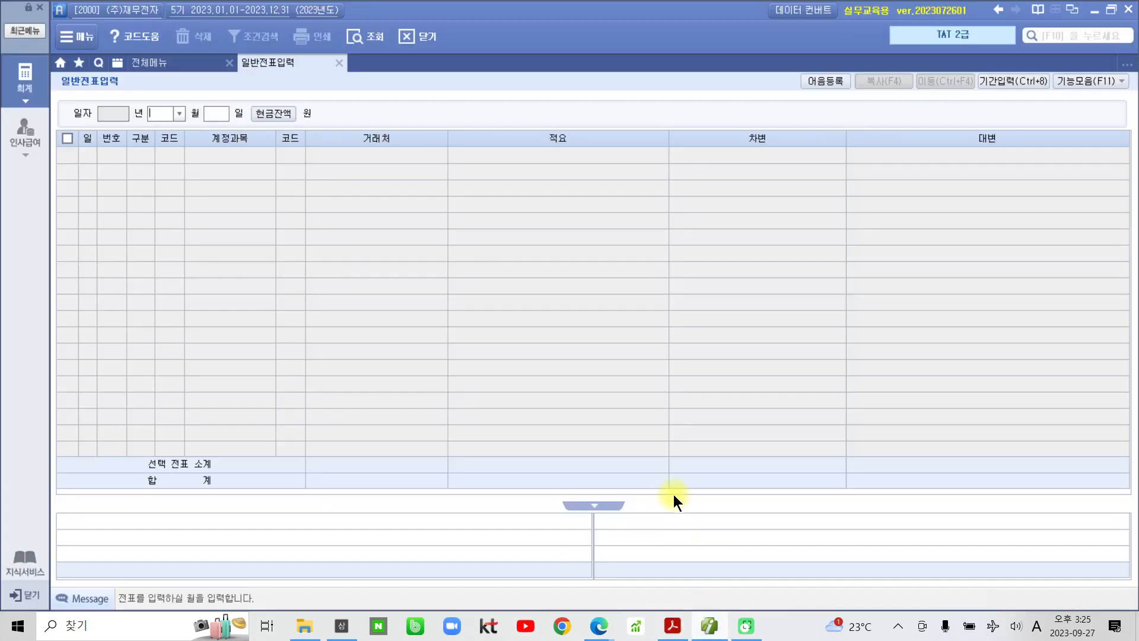
- Start a 09/04 voucher with a debit row to account 821 보험료
left_click(179, 114)
left_click(165, 211)
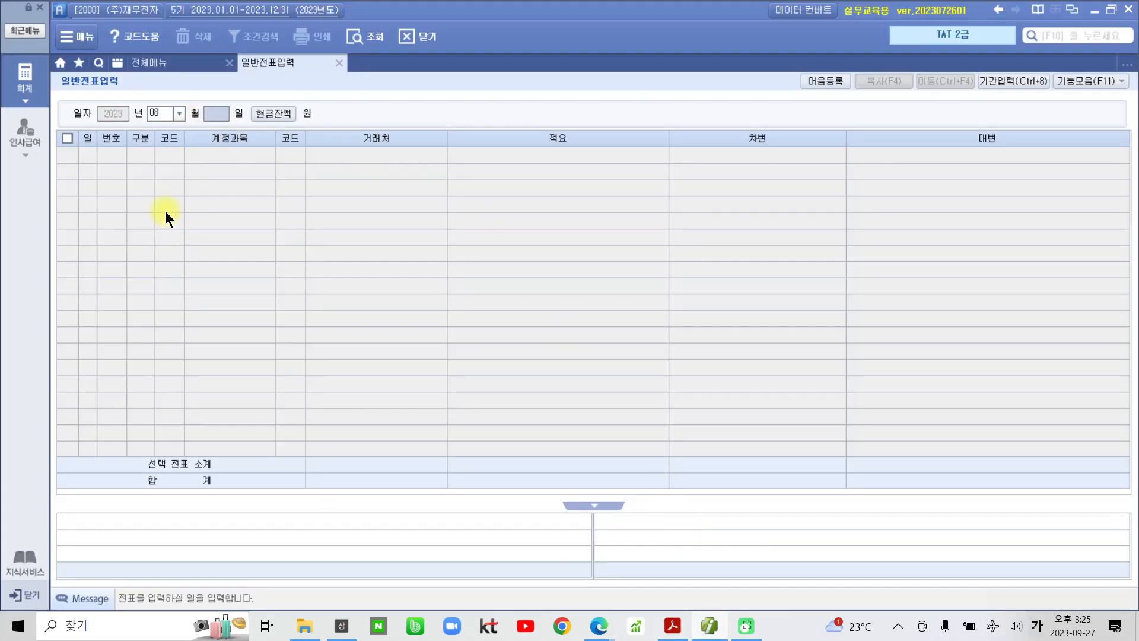
left_click(179, 114)
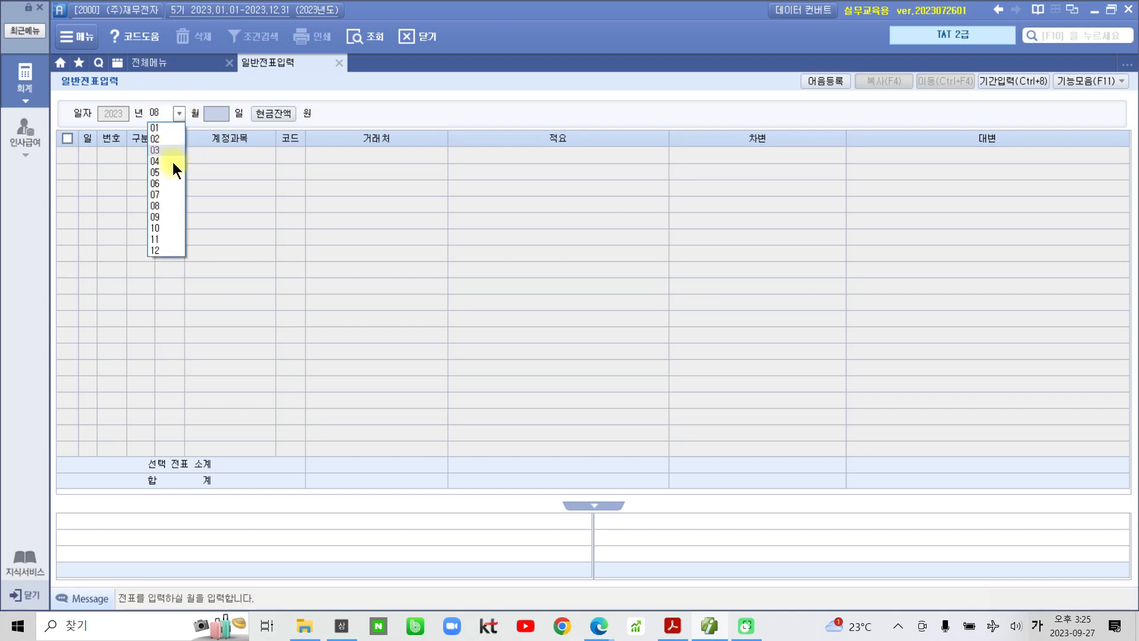
left_click(163, 219)
type("04")
key("Return")
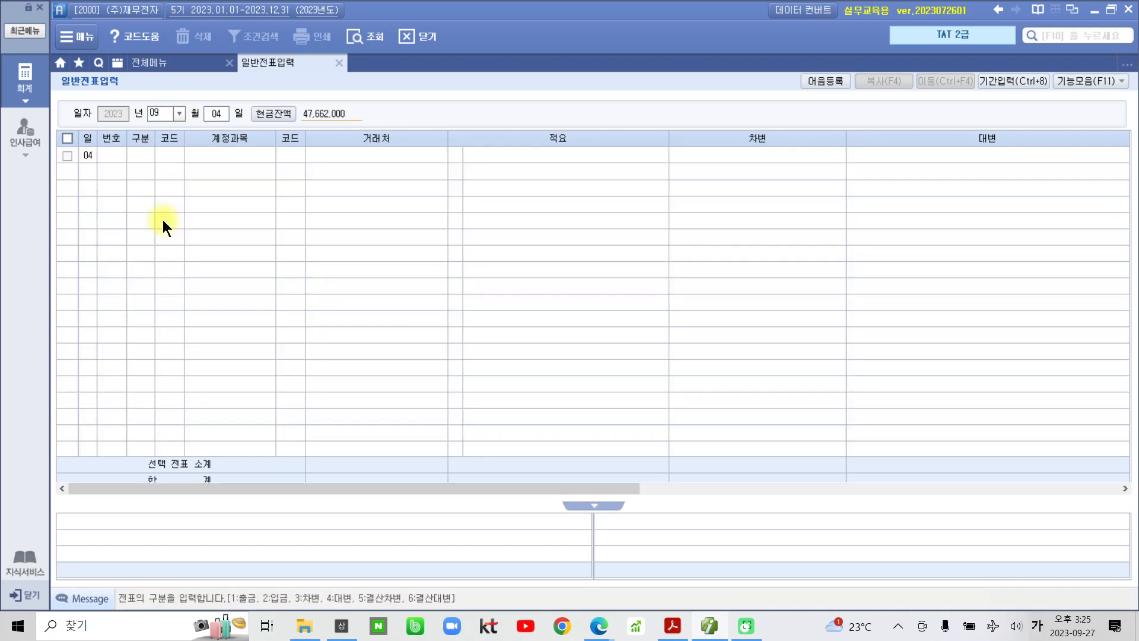
type("3")
key("Return")
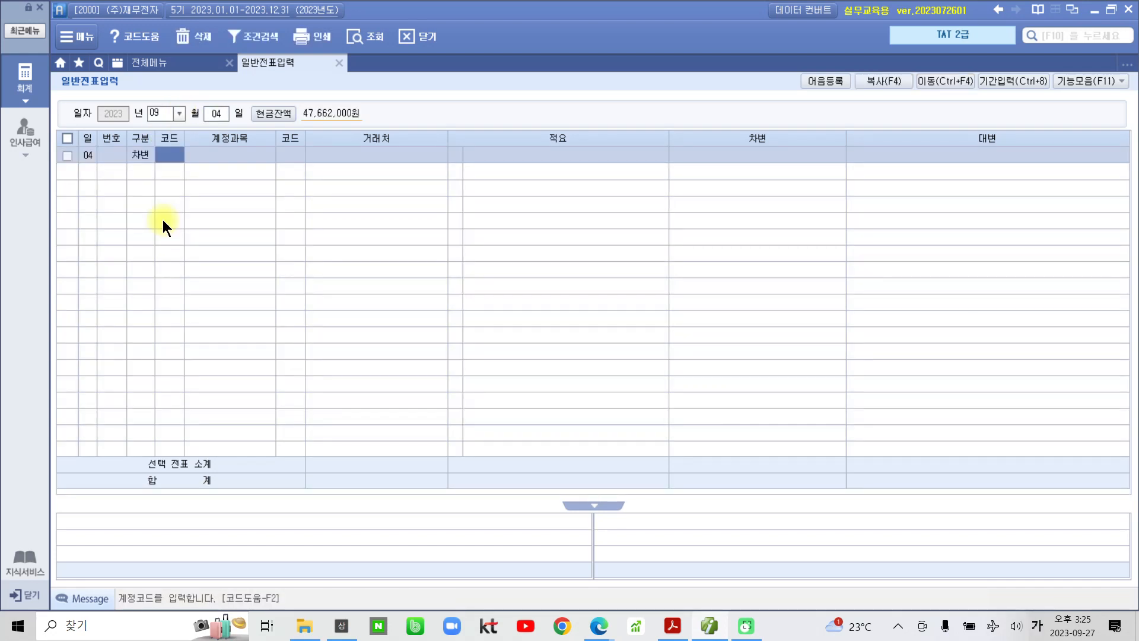
type("보험")
key("Return")
key("Down")
key("Down")
key("Down")
key("Down")
key("Down")
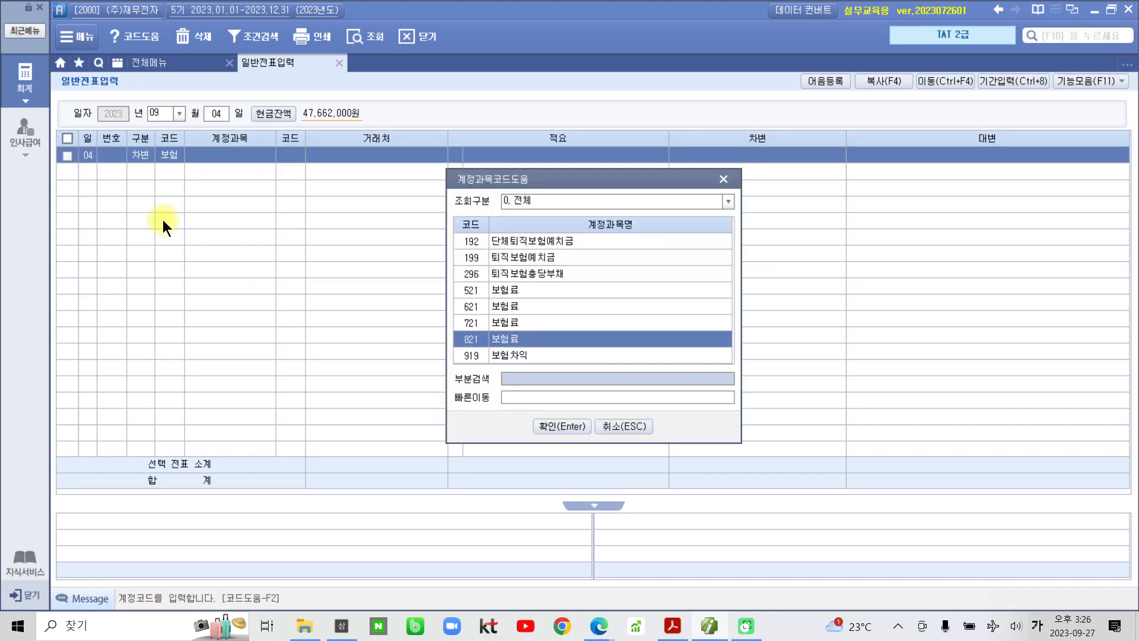
key("Return")
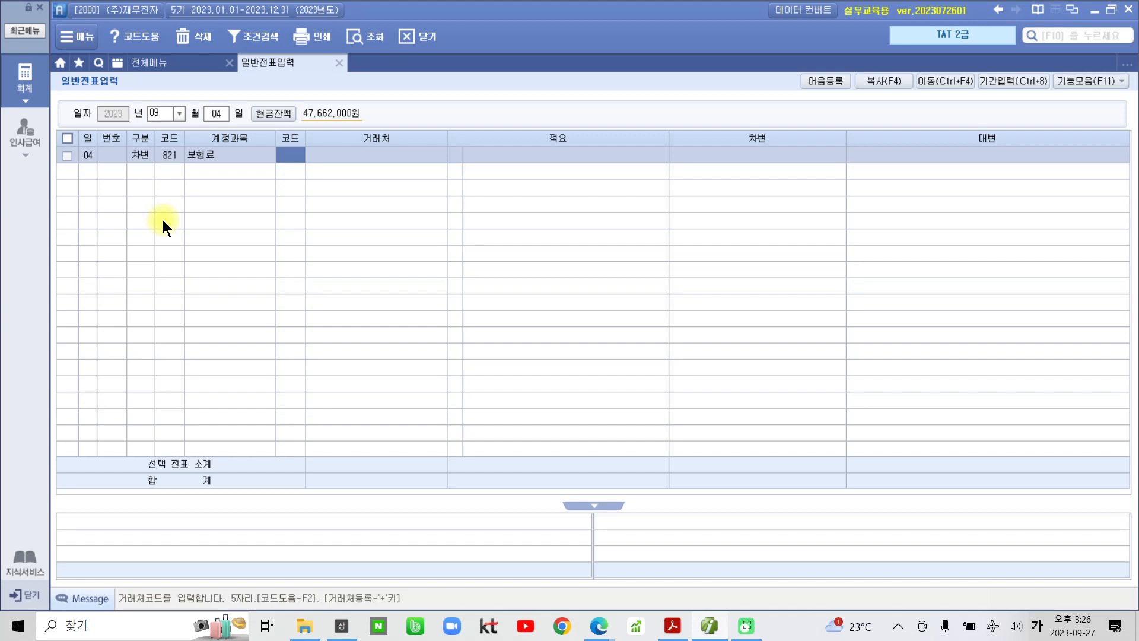
- Set partner 삼성화재, description 영업부 자동차보험 and a 1,200,000 debit amount
type("99700")
key("Return")
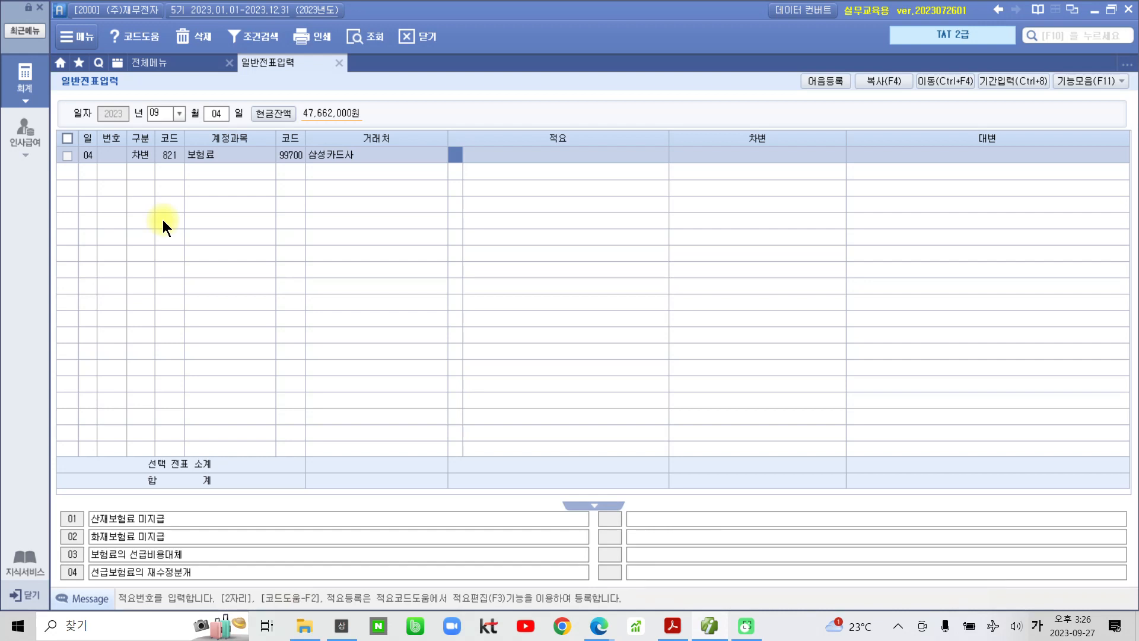
key("Left")
key("Left")
key("BackSpace")
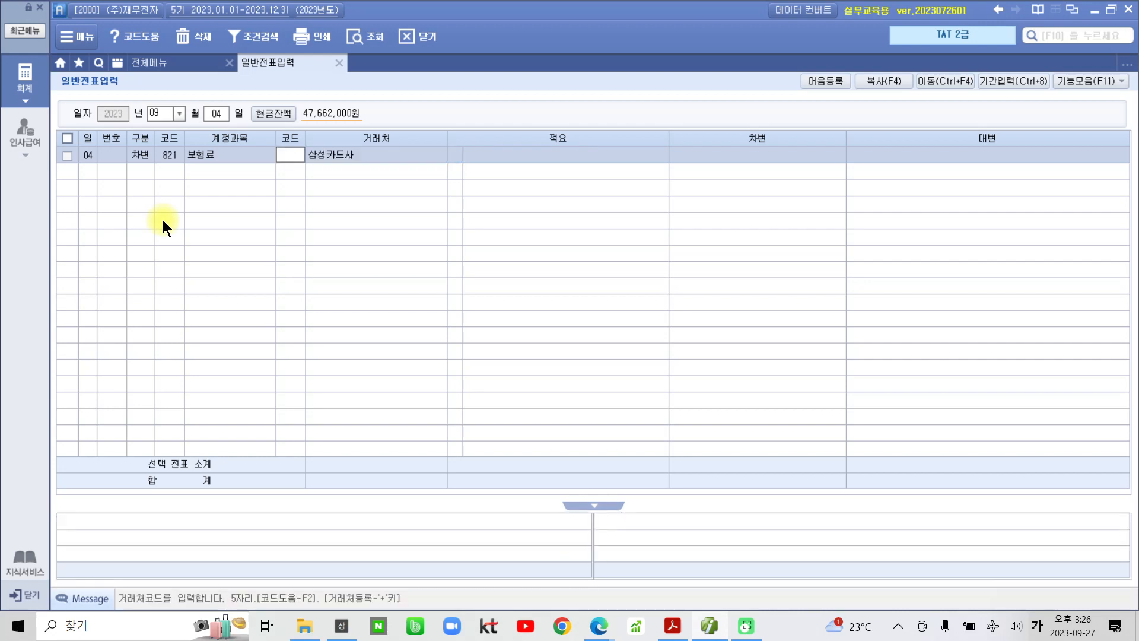
key("Return")
type("삼성 화재")
key("Return")
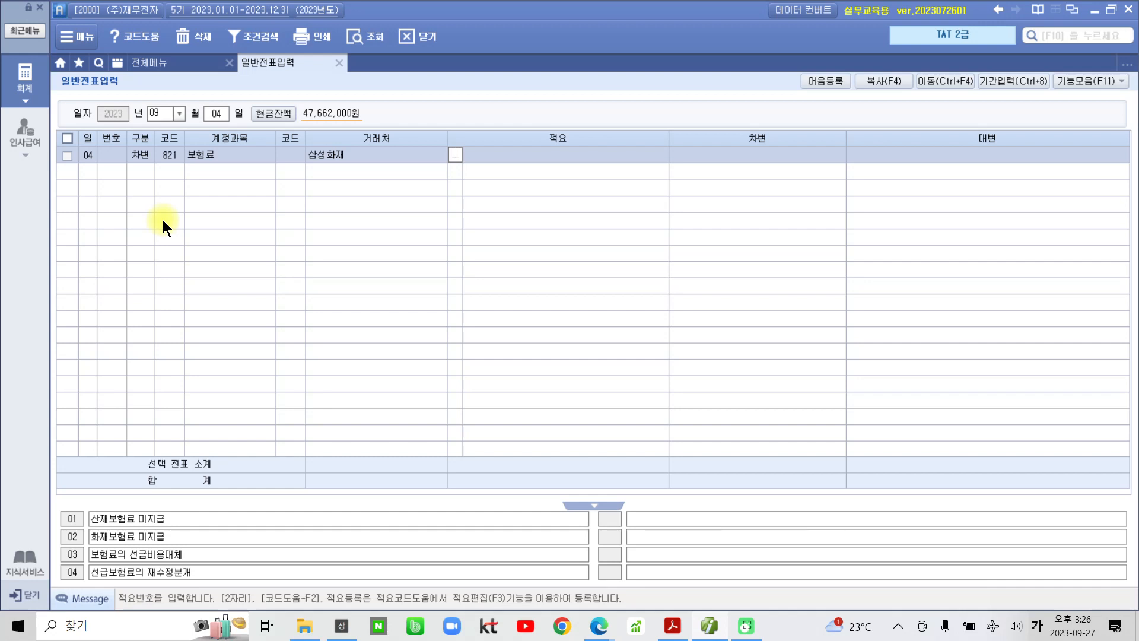
key("Return")
type("영업부 자동차보험")
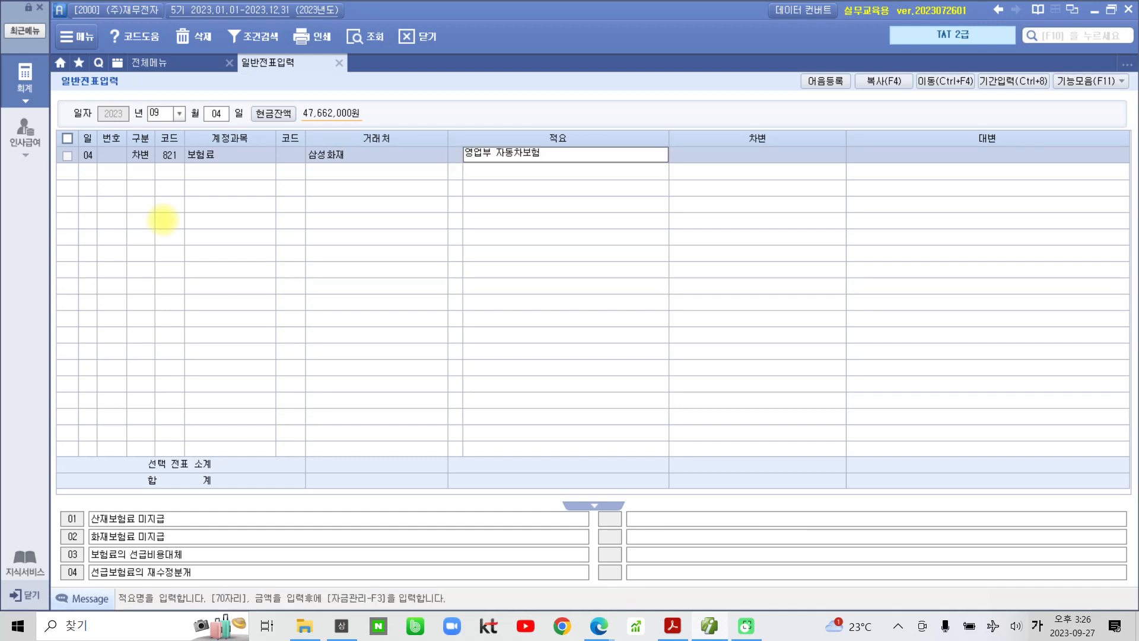
key("Return")
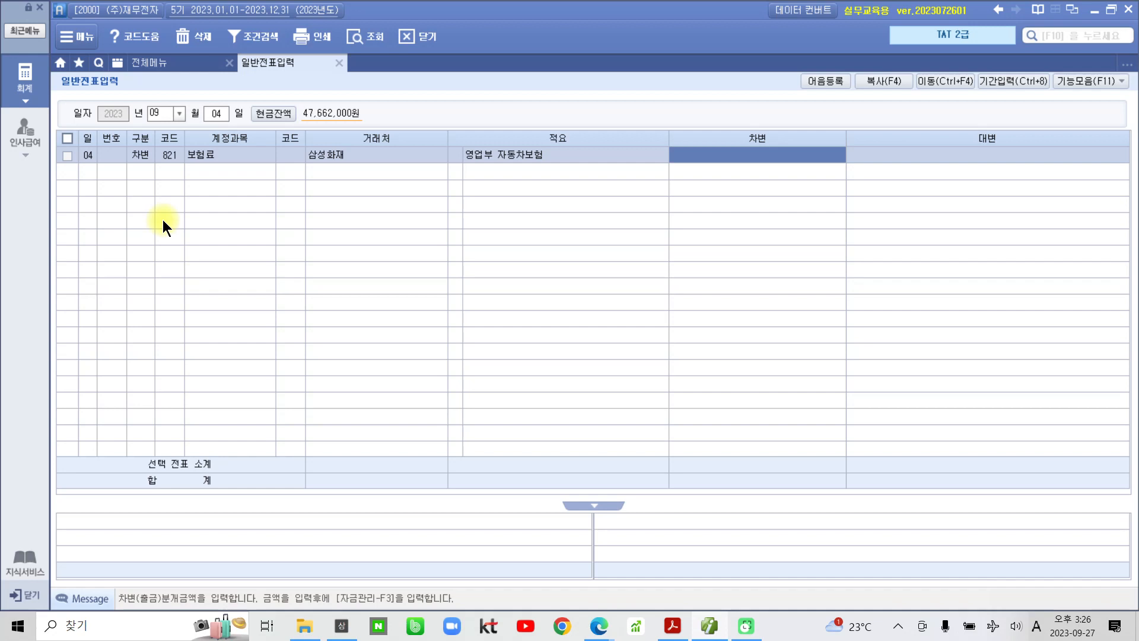
type("1200000")
key("Return")
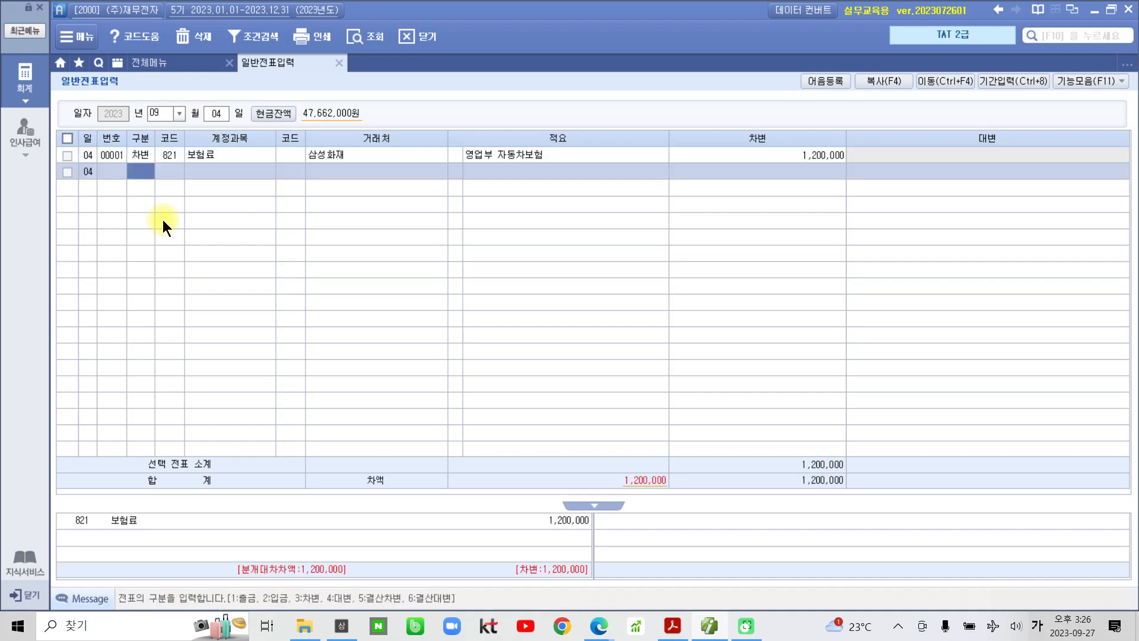
- Add a 1,200,000 credit to 103 보통예금 from 한국은행(보통), then open 영수증수취명세서
type("4")
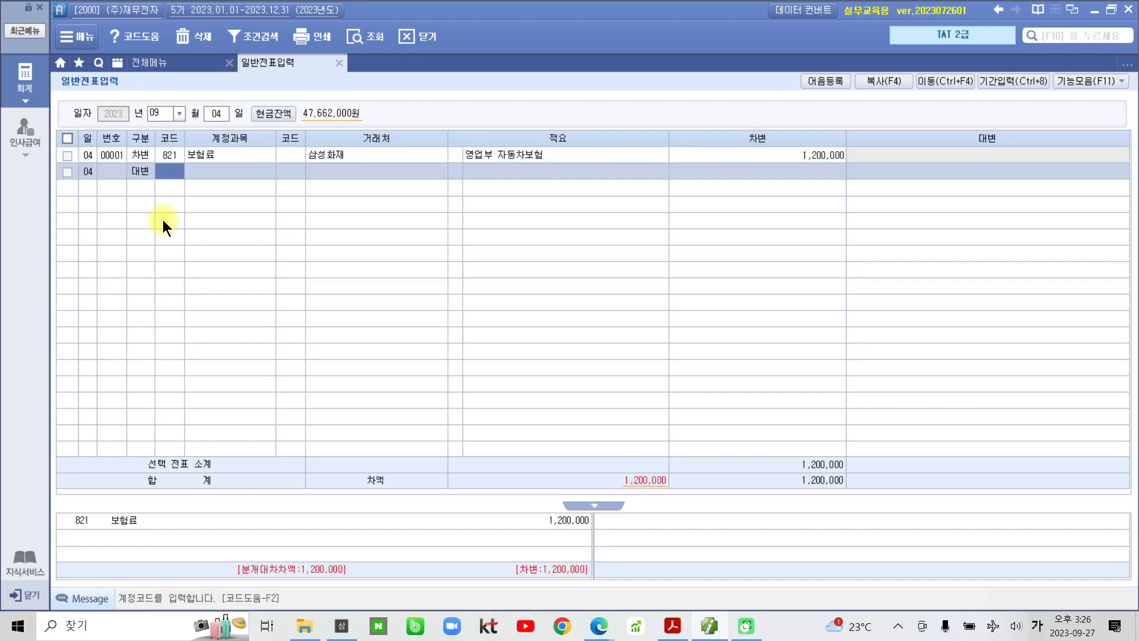
type("103")
key("Return")
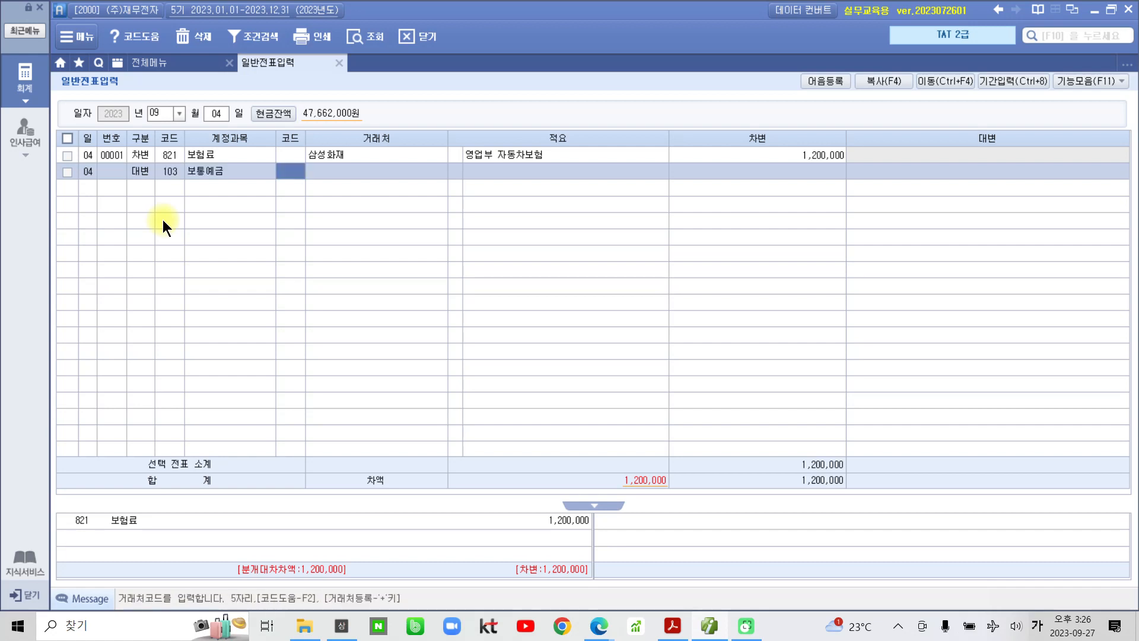
type("한국")
key("Return")
key("Down")
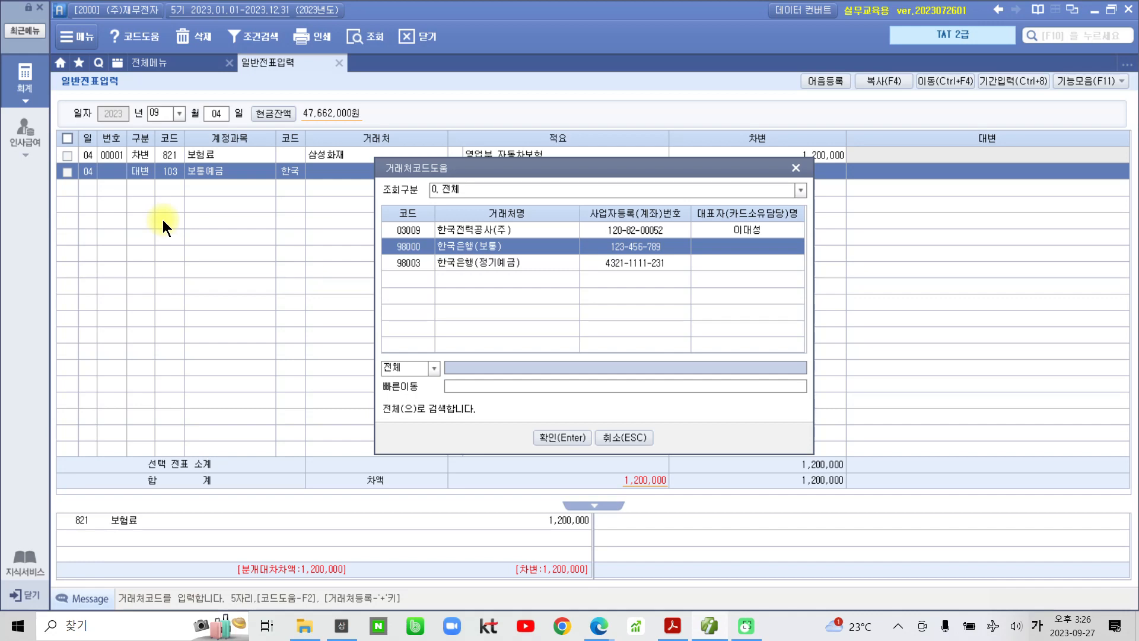
key("Return")
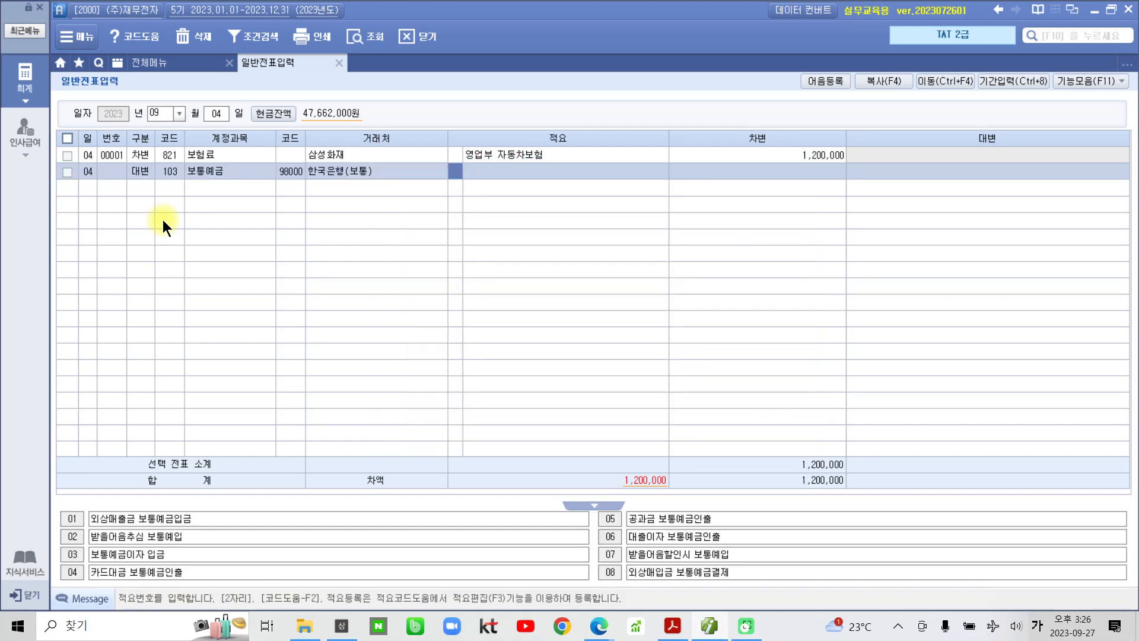
key("Return")
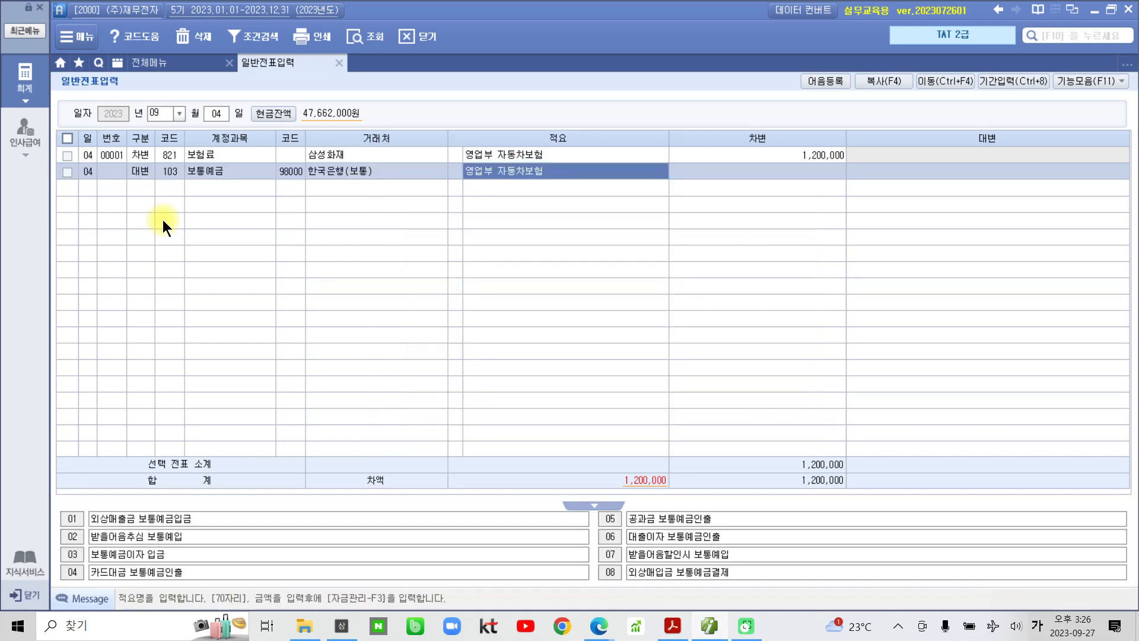
key("Return")
type("1200000")
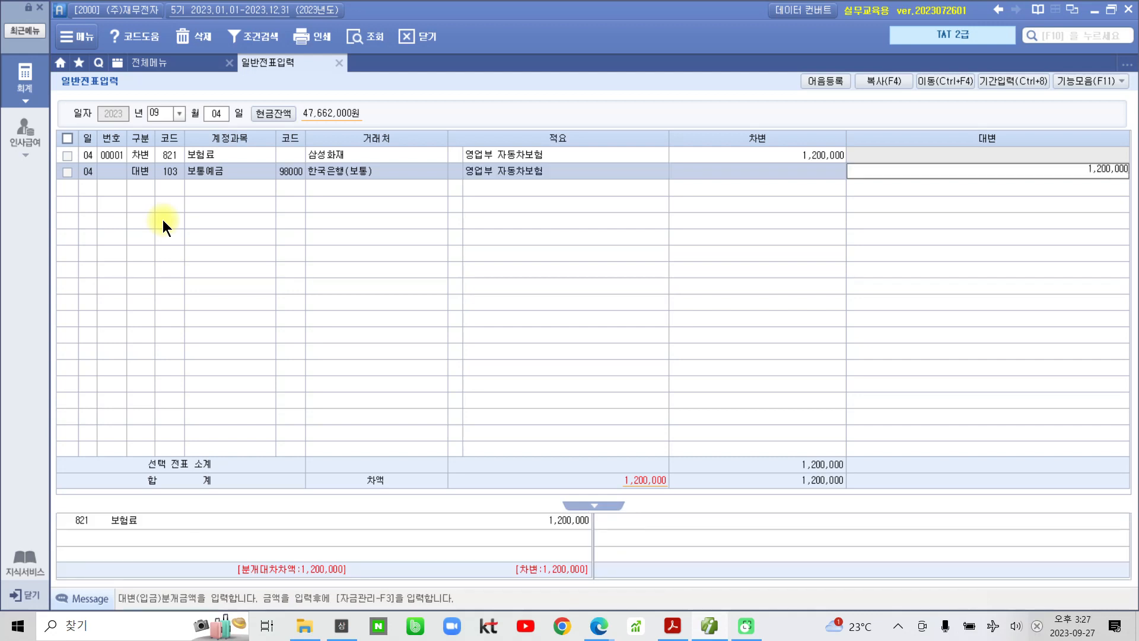
key("Return")
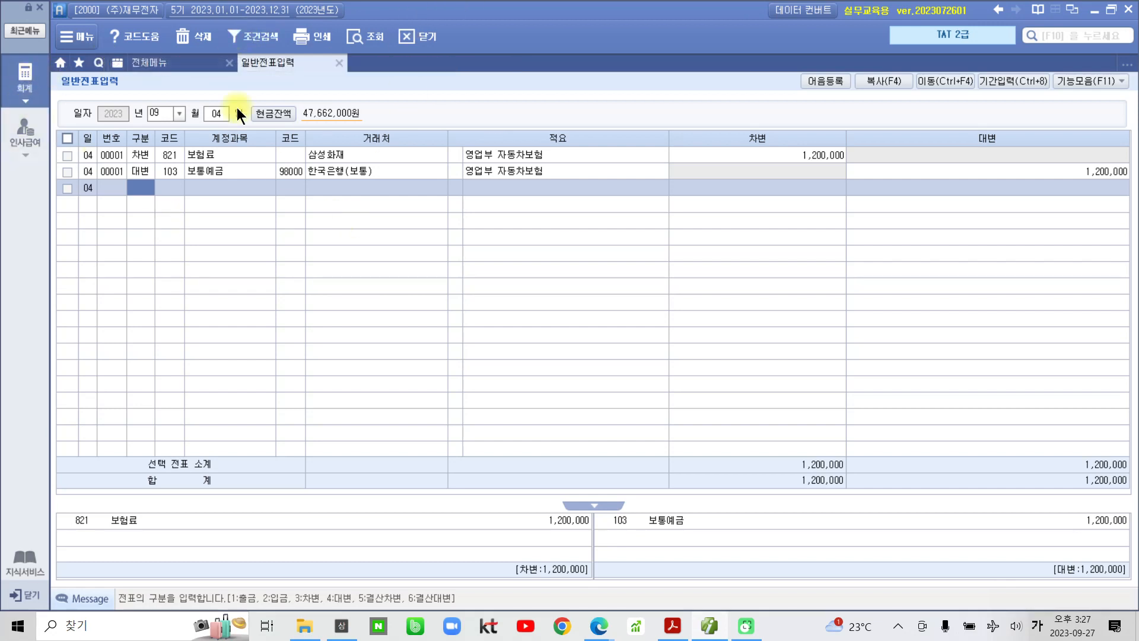
left_click(171, 67)
left_click(681, 225)
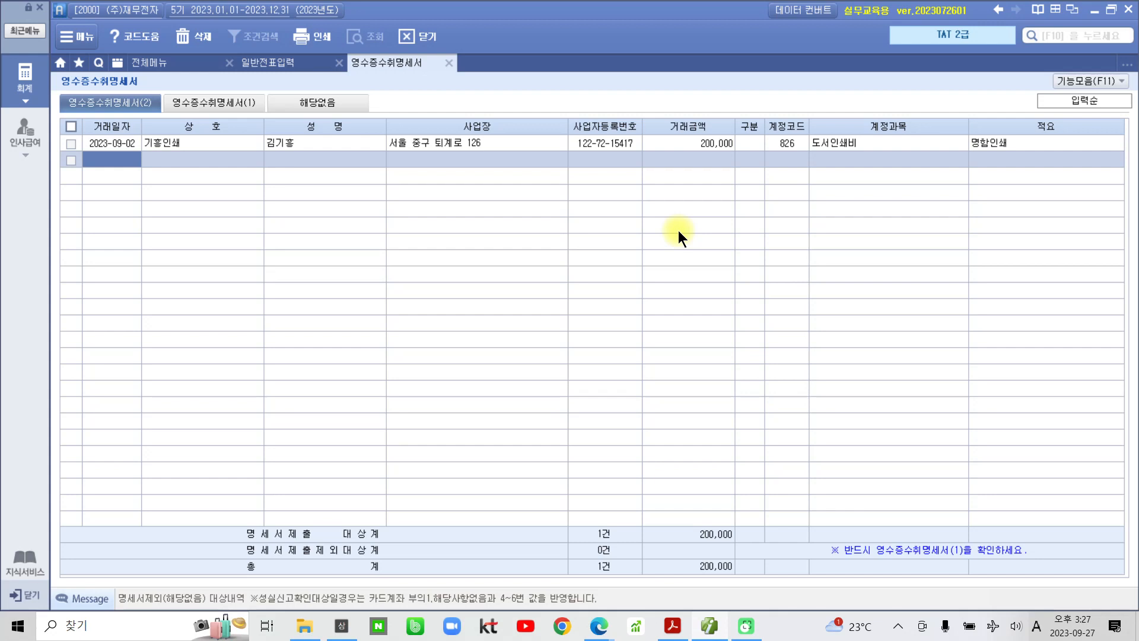
- Add a 2023-09-04 row for (주)삼성화재 with blank details and a 1,200,000 amount
type("2023")
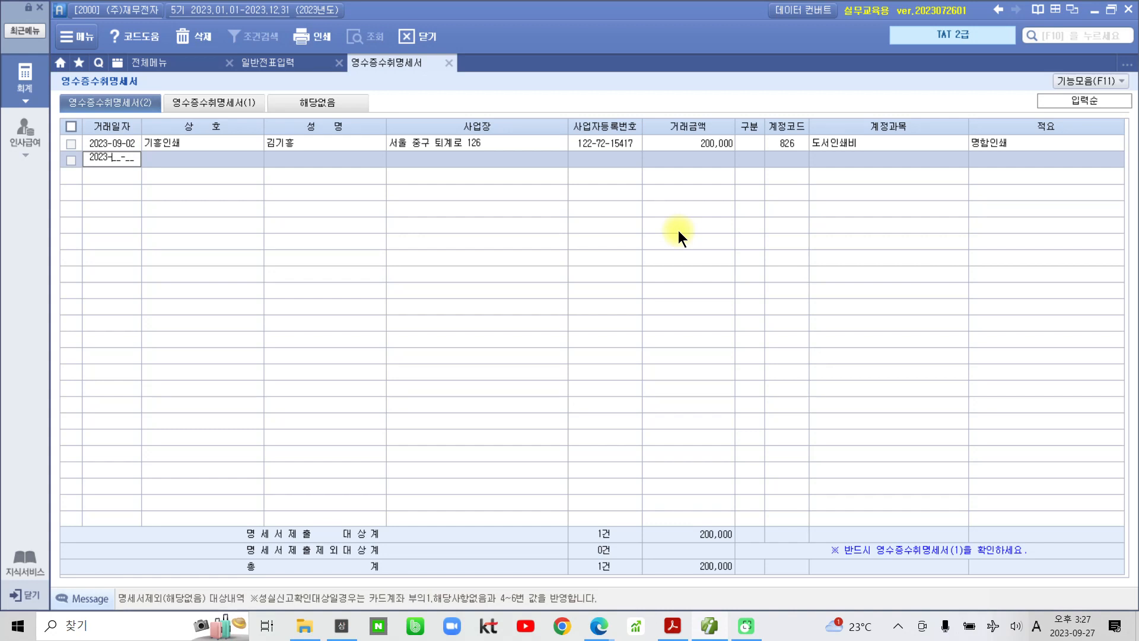
type("0904")
key("Return")
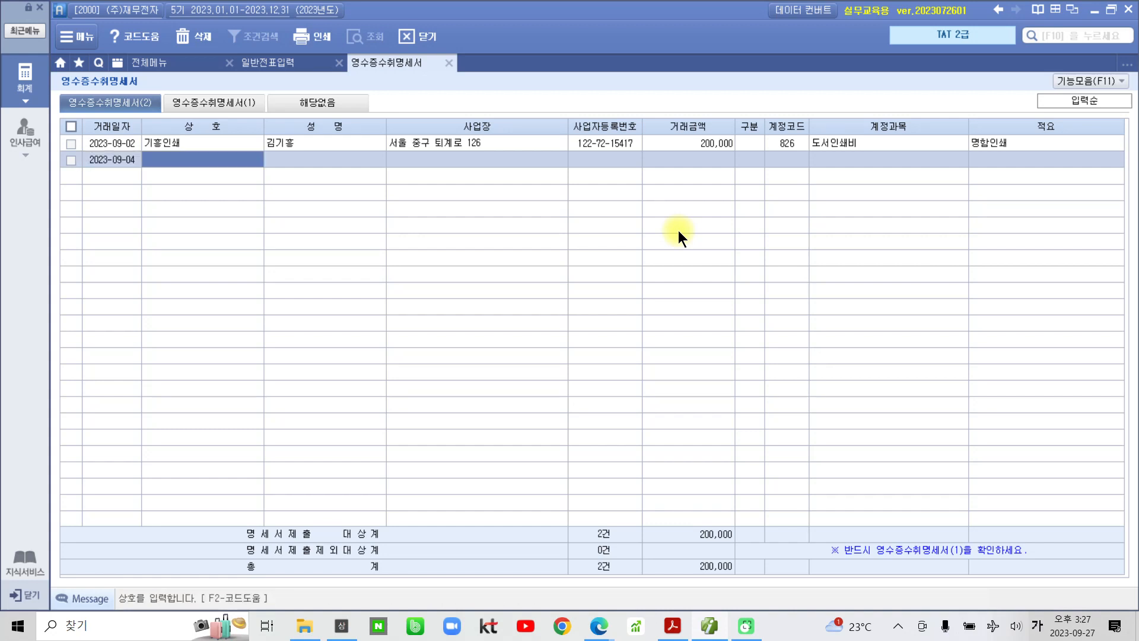
type("(주)")
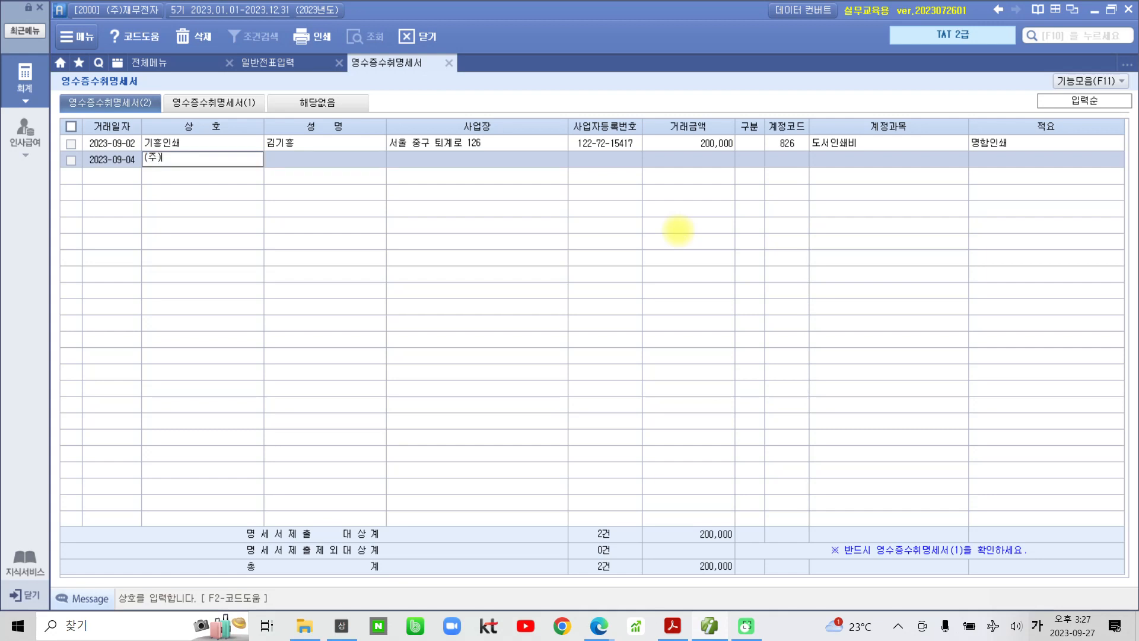
type("삼서오하")
key("BackSpace")
key("BackSpace")
key("BackSpace")
key("BackSpace")
type("성화재")
key("Return")
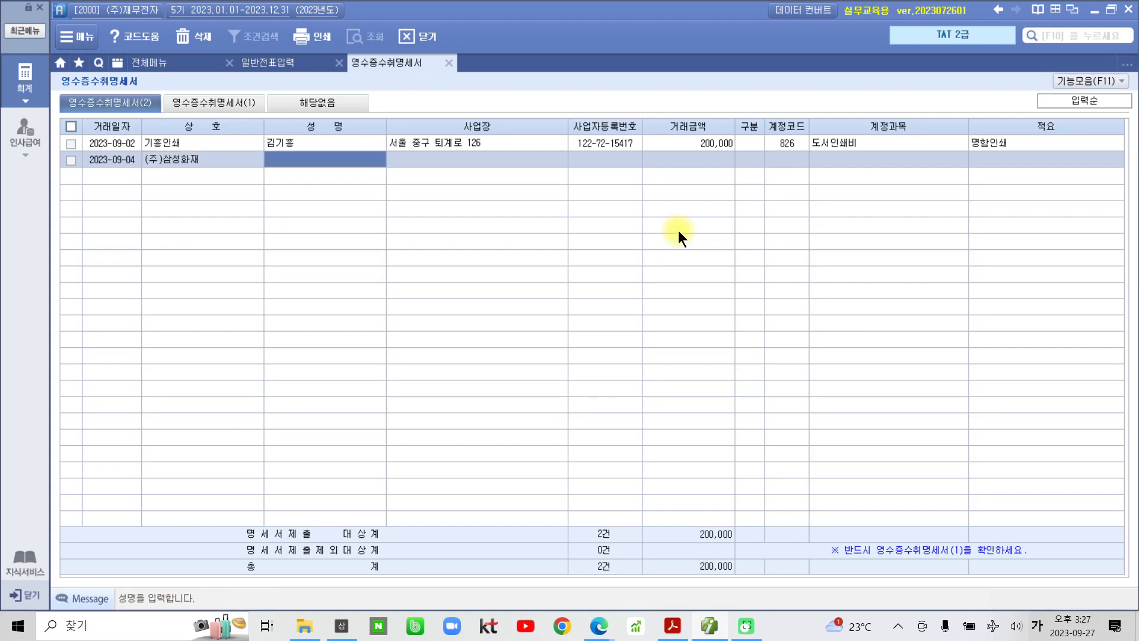
key("Return")
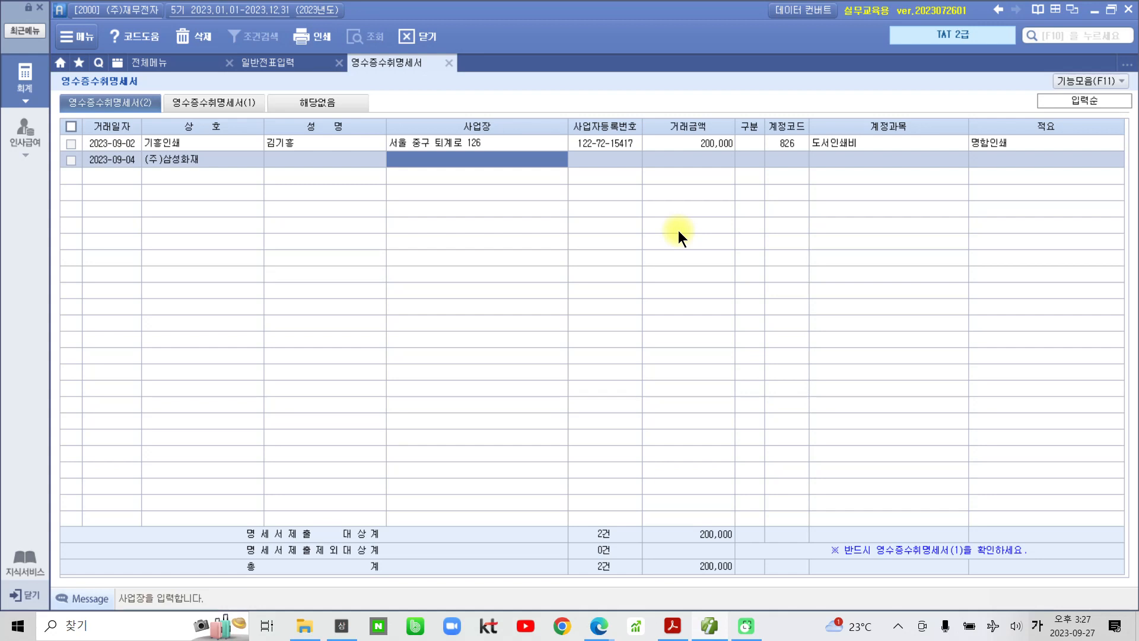
key("Return")
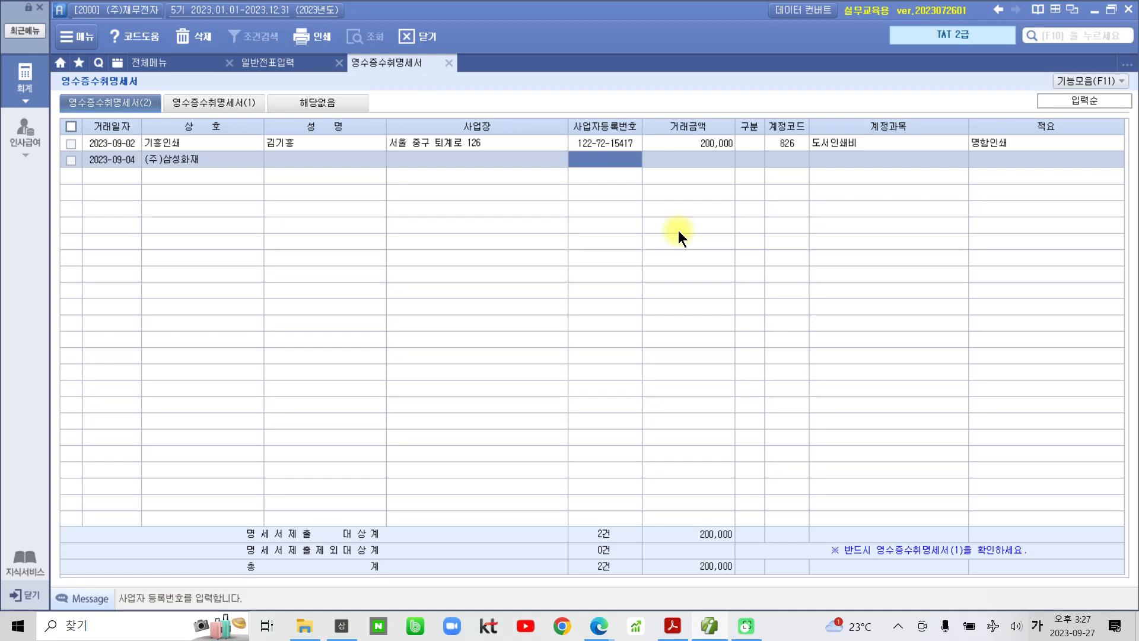
key("Return")
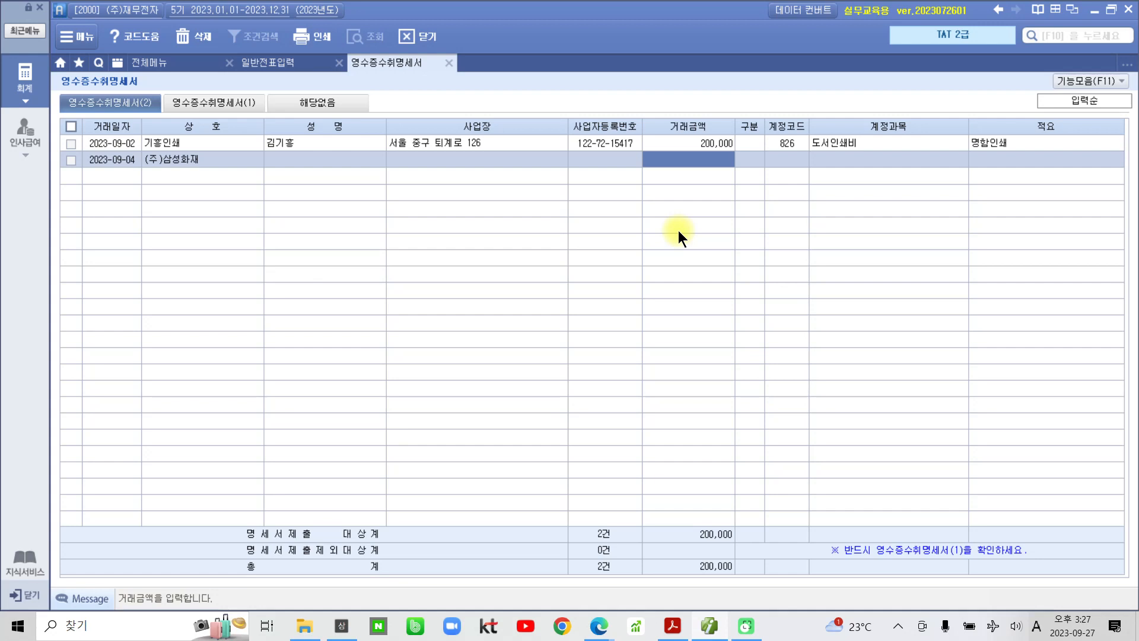
type("12000")
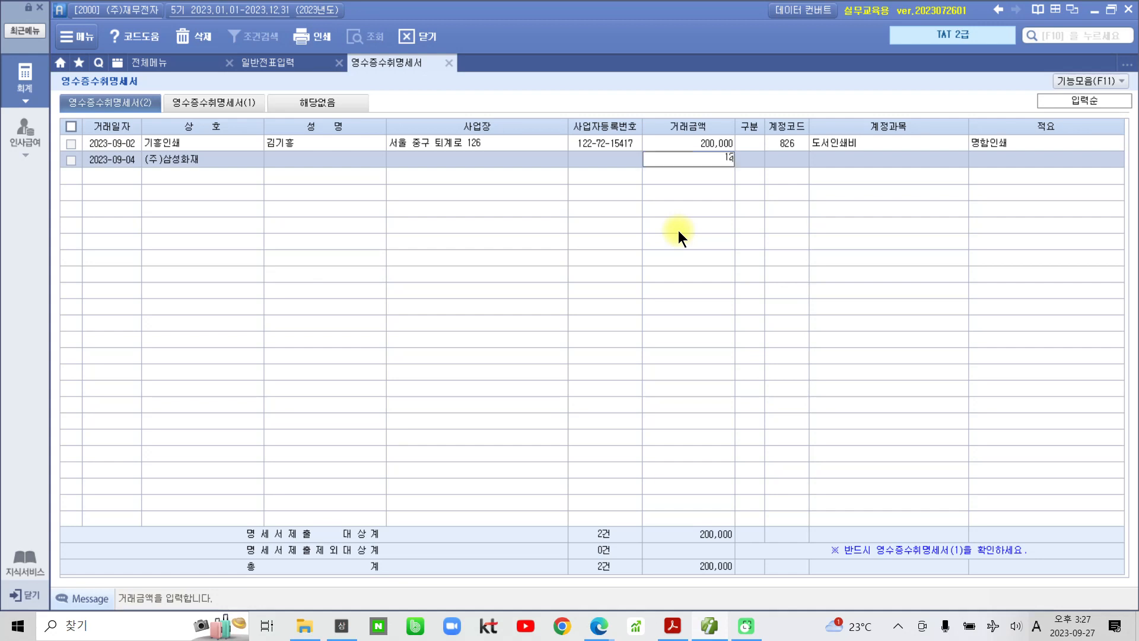
type("00")
key("Return")
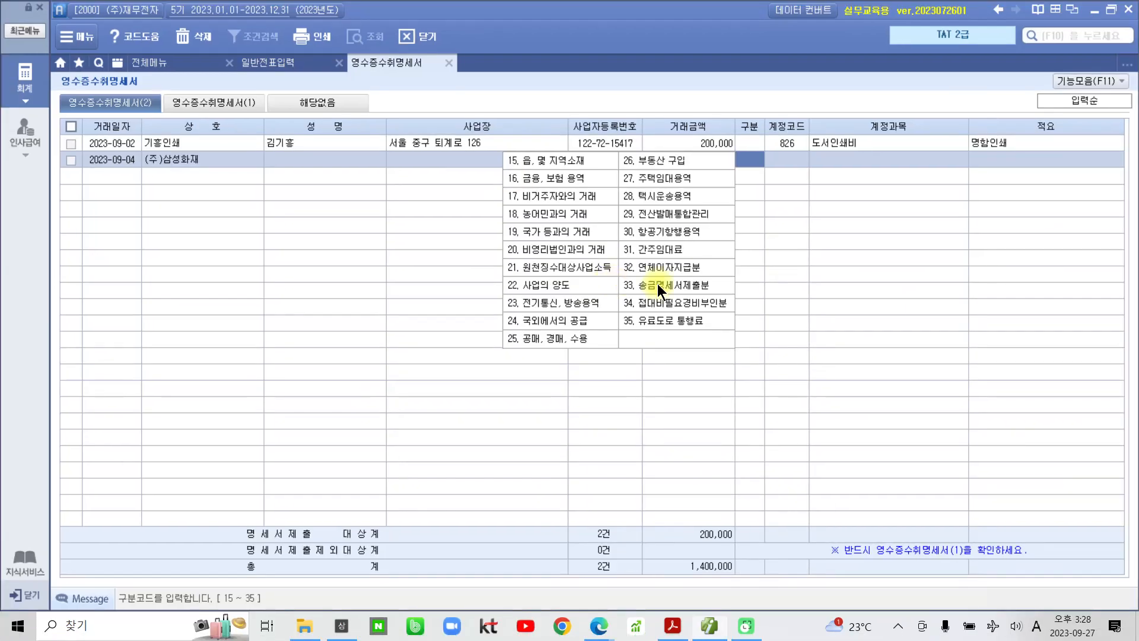
- Set 구분 16 on the (주)삼성화재 row after rechecking the journal voucher
type("1")
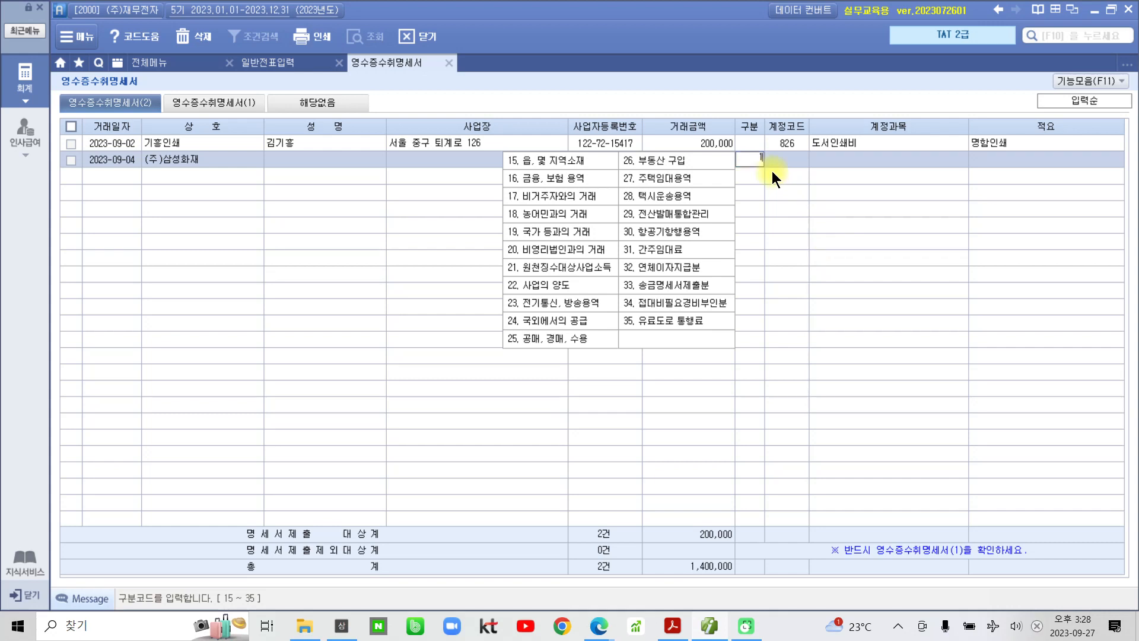
type("6")
key("Return")
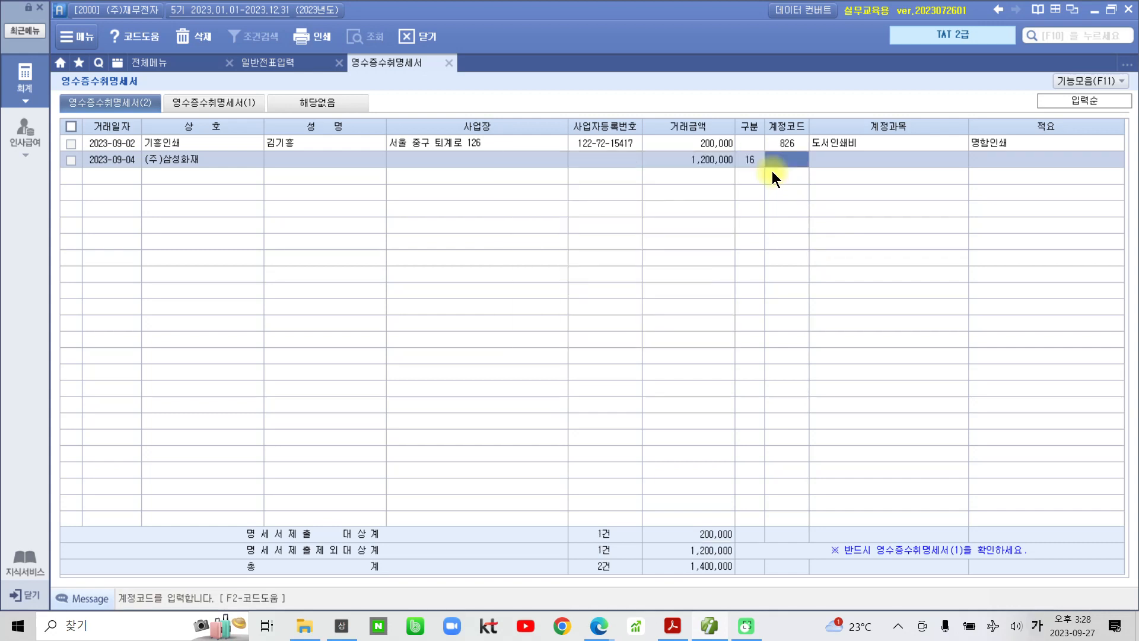
left_click(266, 65)
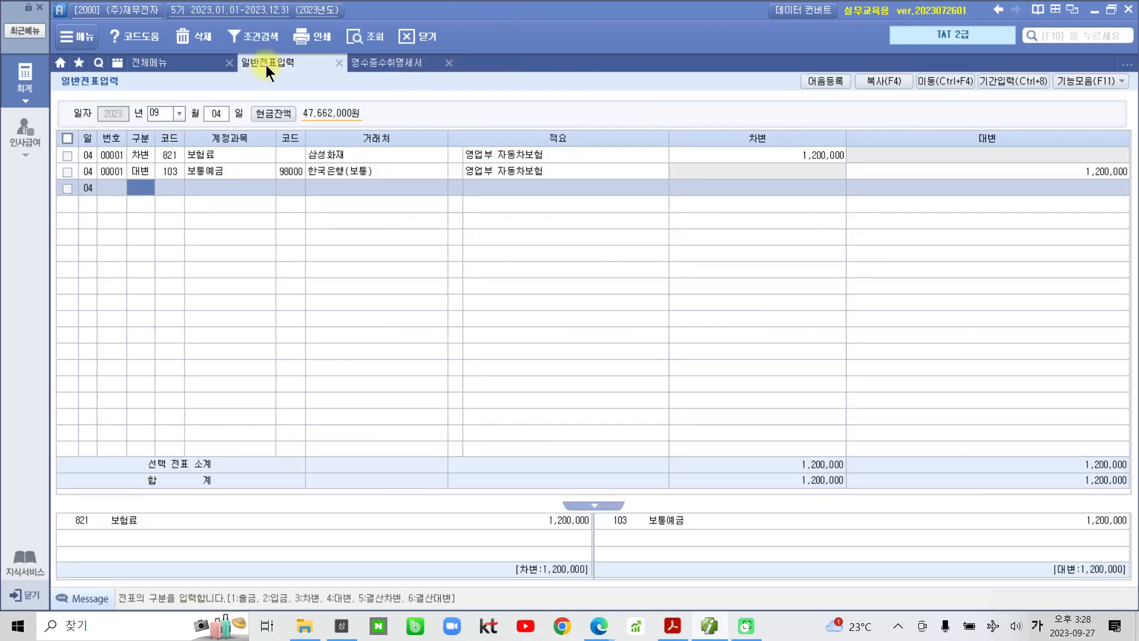
left_click(376, 65)
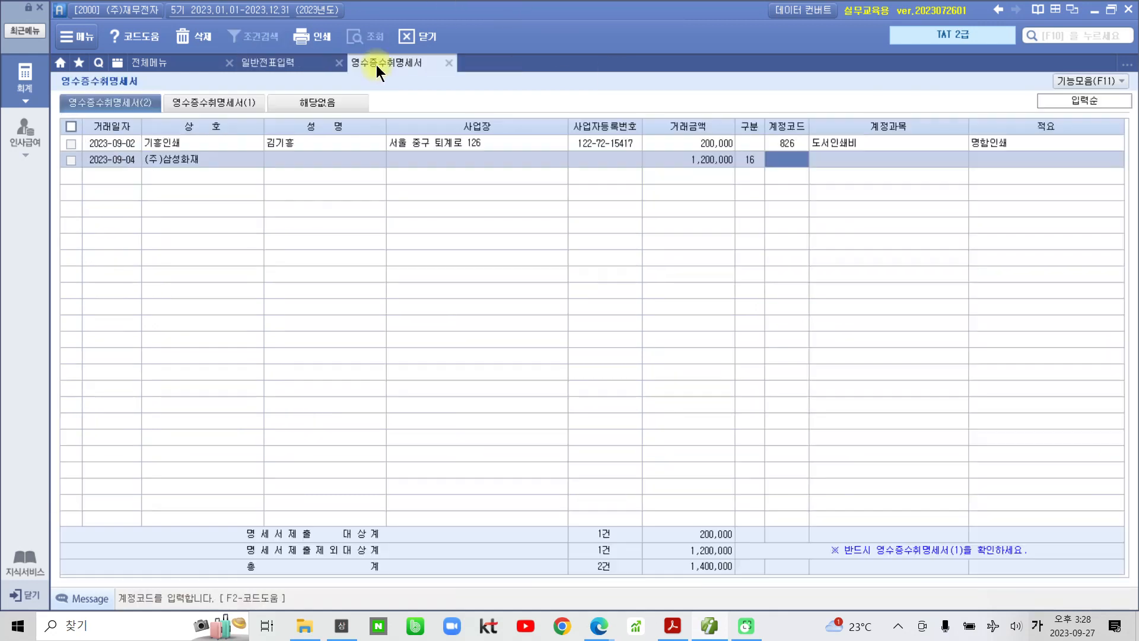
- Give the row account code 821 보험료 and the note 자동차보험
left_click(777, 151)
type("821")
key("Return")
key("Return")
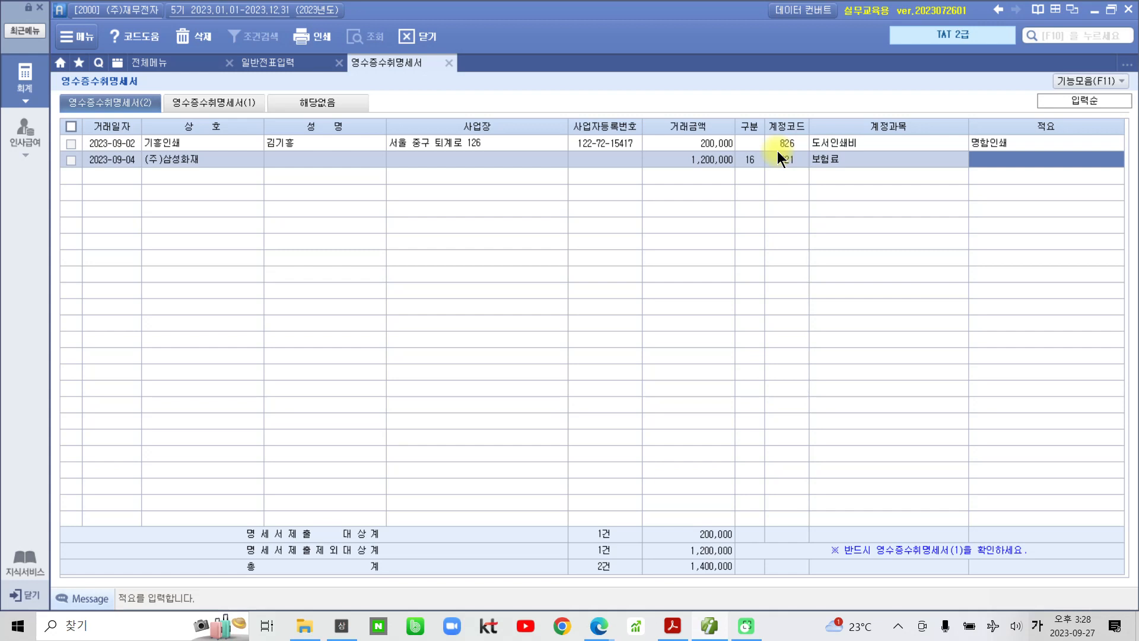
type("자동차보험")
key("Return")
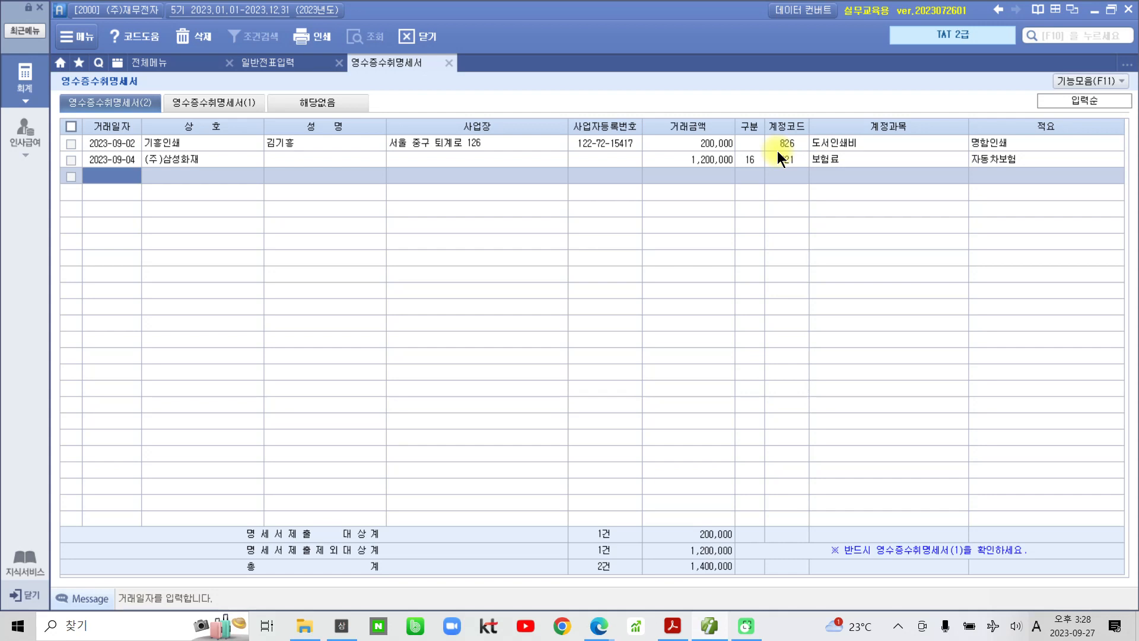
mouse_move(812, 530)
left_mouse_down()
mouse_move(884, 588)
mouse_move(851, 504)
mouse_move(781, 524)
left_mouse_up()
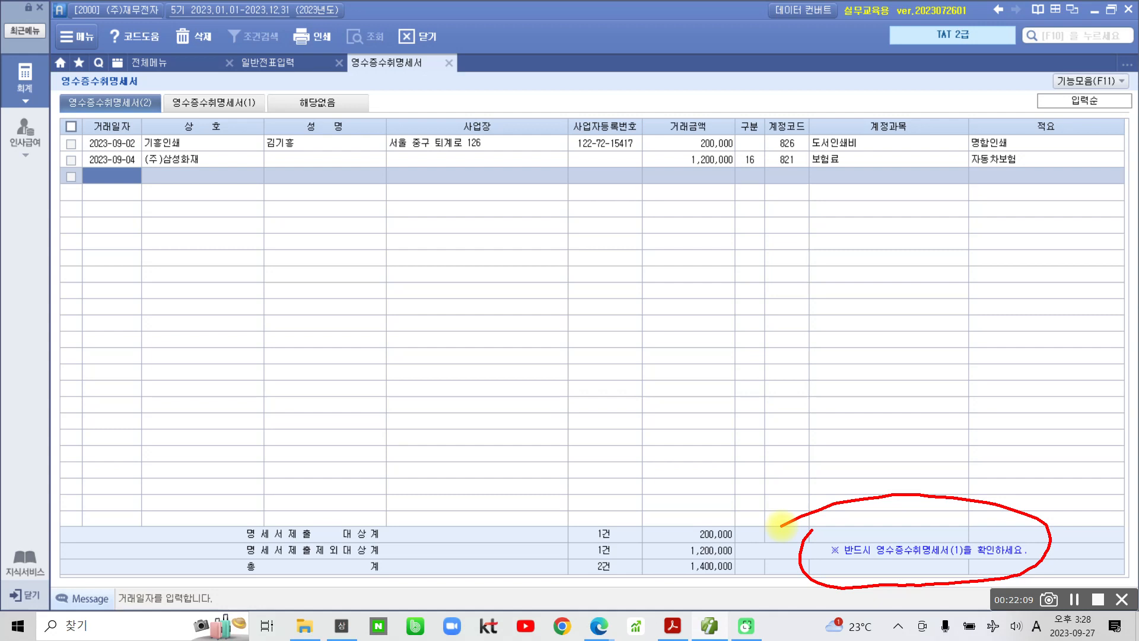
left_click_drag(219, 96, 228, 89)
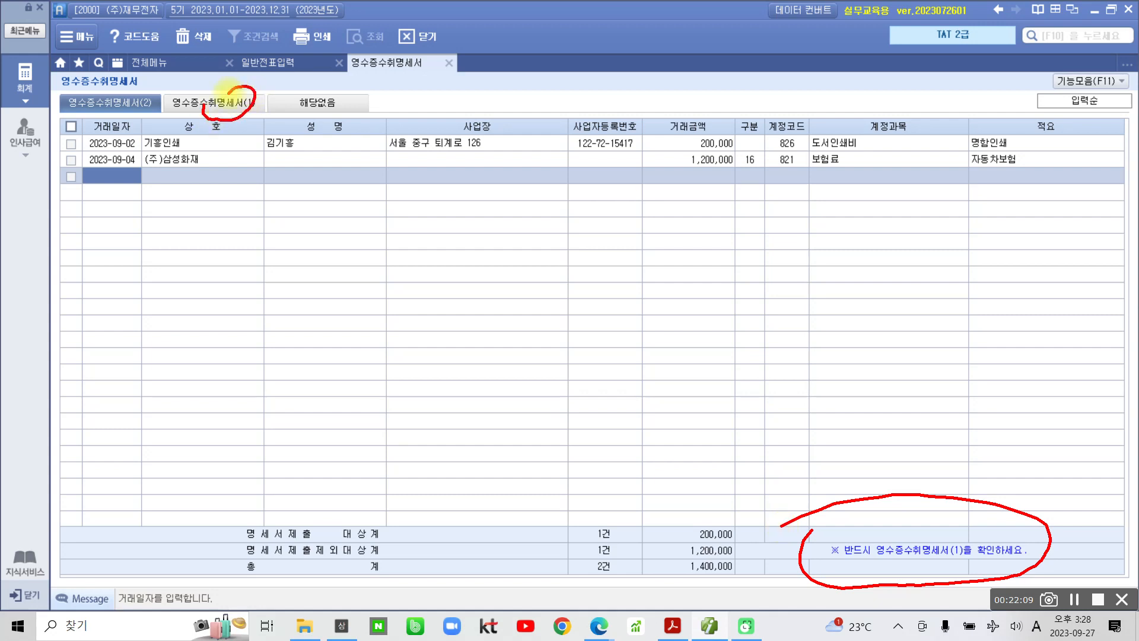
key("Escape")
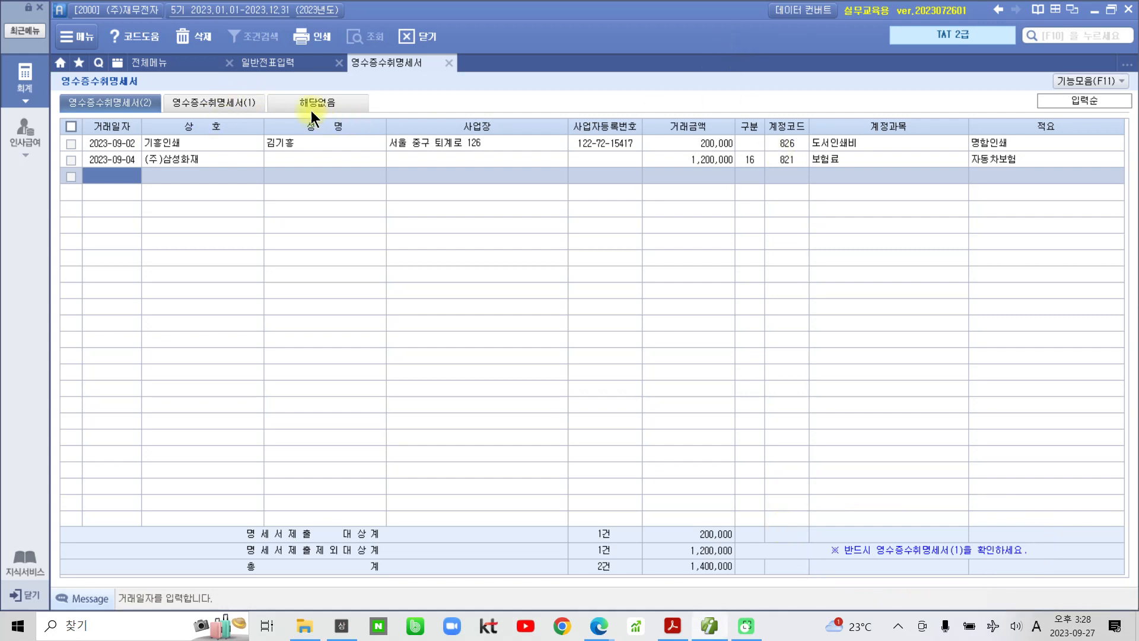
- Check the 1,200,000 under 11. 명세서제출 제외대상 in statement (1), then close and save
left_click(236, 102)
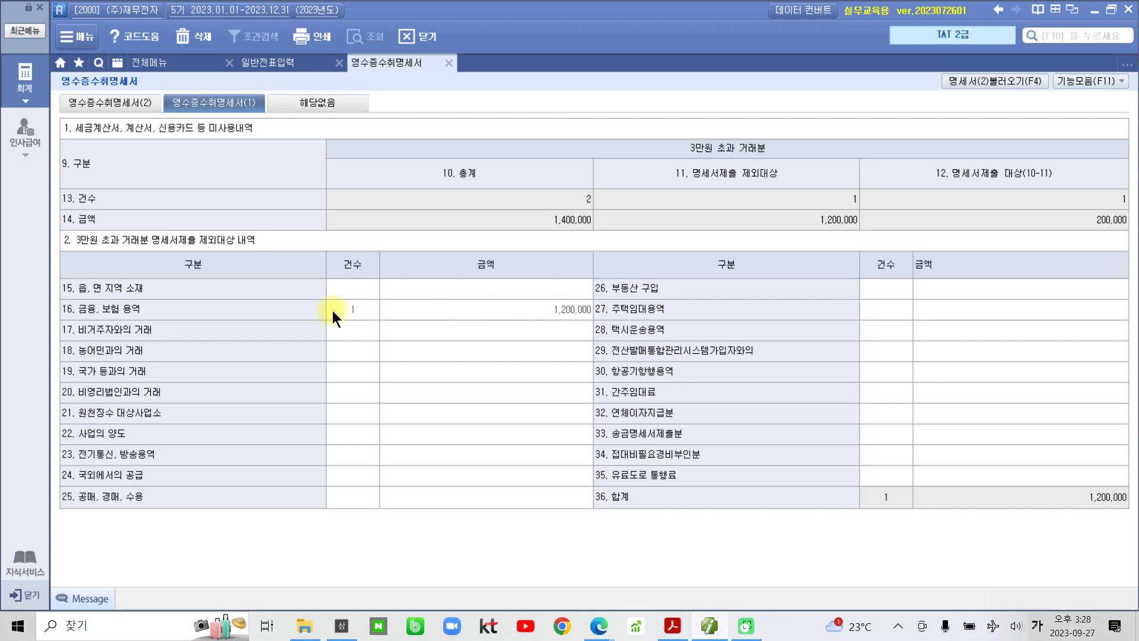
left_click(489, 309)
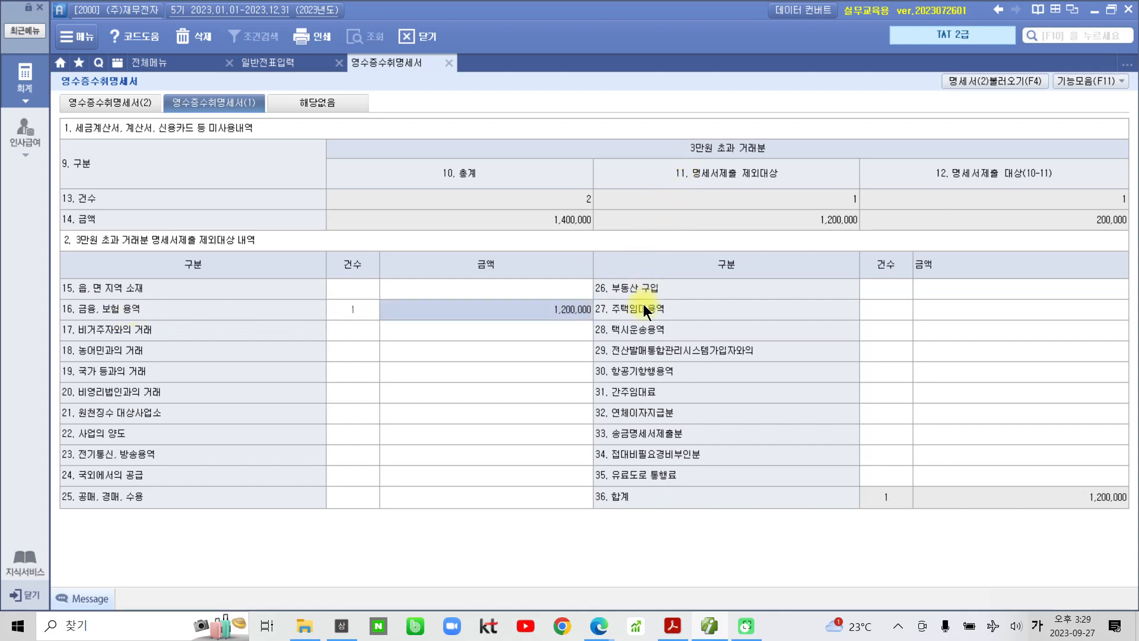
mouse_move(624, 159)
left_mouse_down()
mouse_move(864, 241)
mouse_move(682, 147)
mouse_move(660, 148)
left_mouse_up()
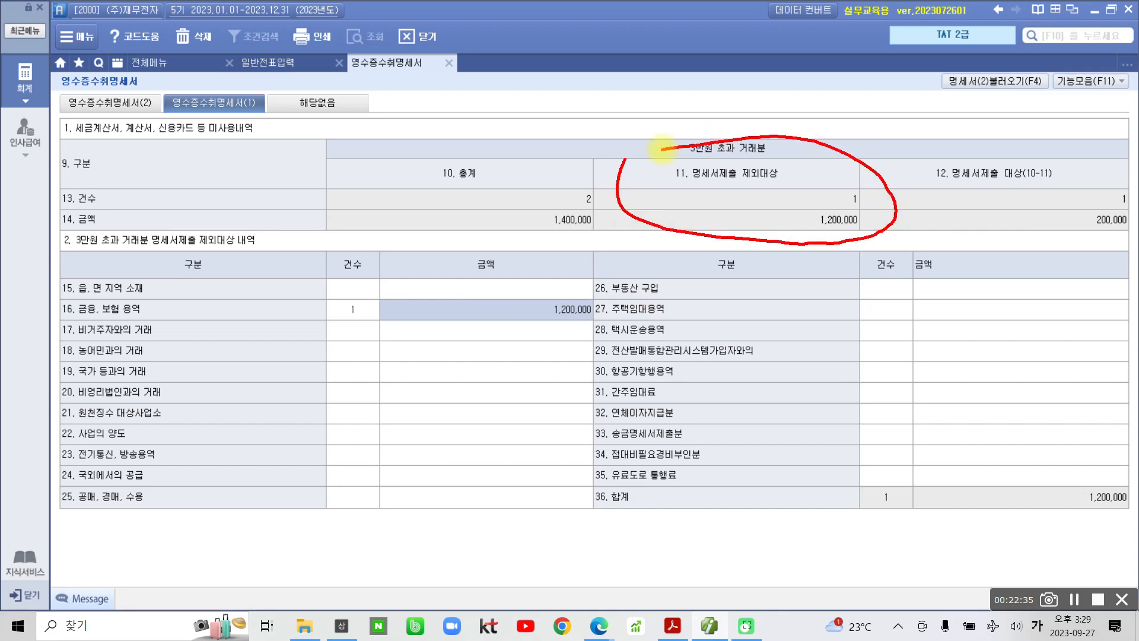
key("Escape")
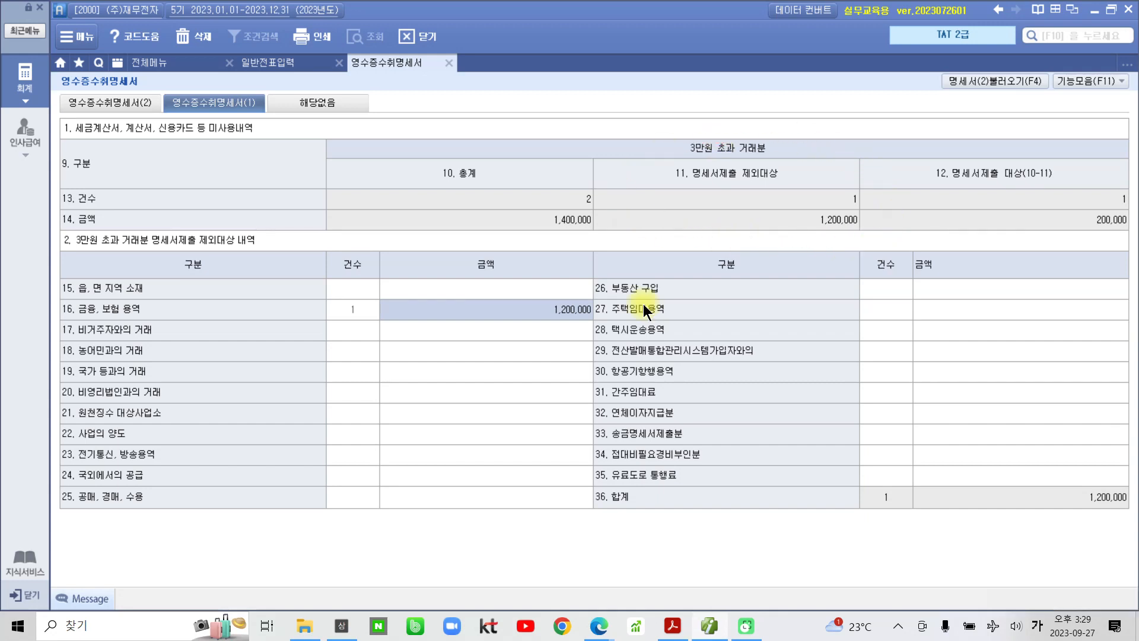
left_click(448, 62)
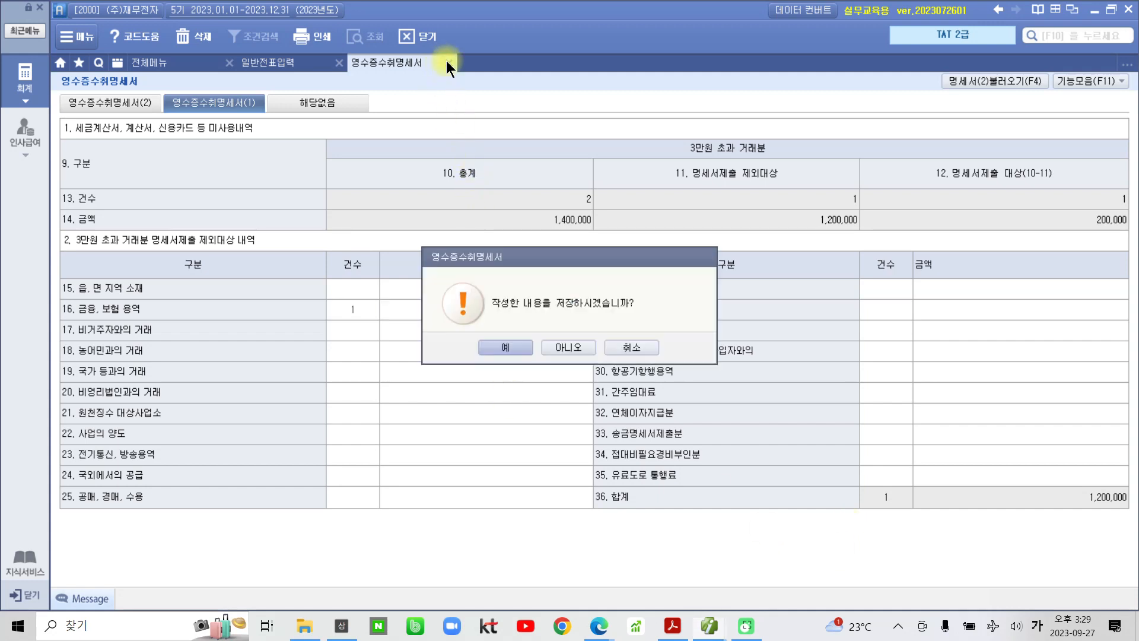
left_click(505, 346)
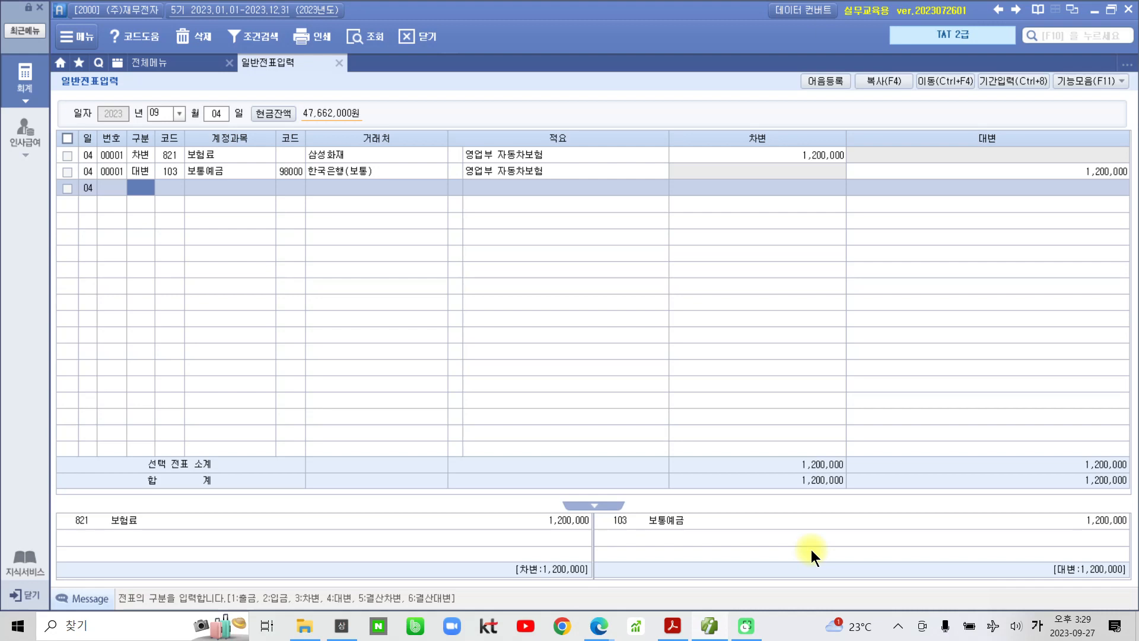
- Bring the textbook PDF forward and scroll past the 영수증수취명세서(1) answer to section (3) 경비 등 송금명세서 작성
left_click(672, 625)
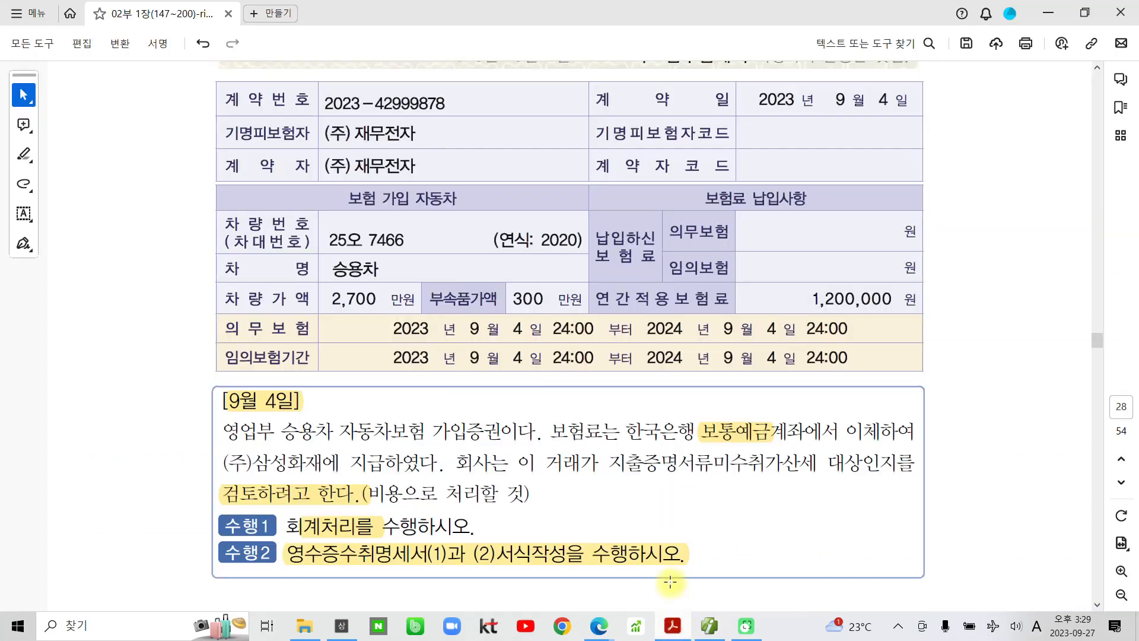
scroll(670, 582, "down", 10)
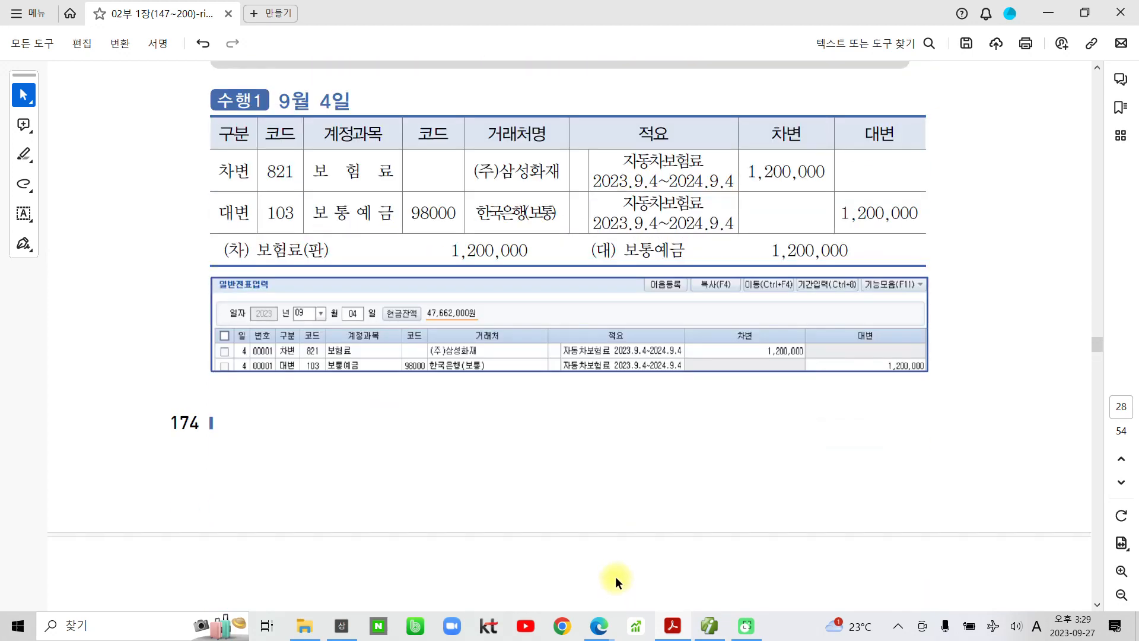
scroll(616, 554, "down", 10)
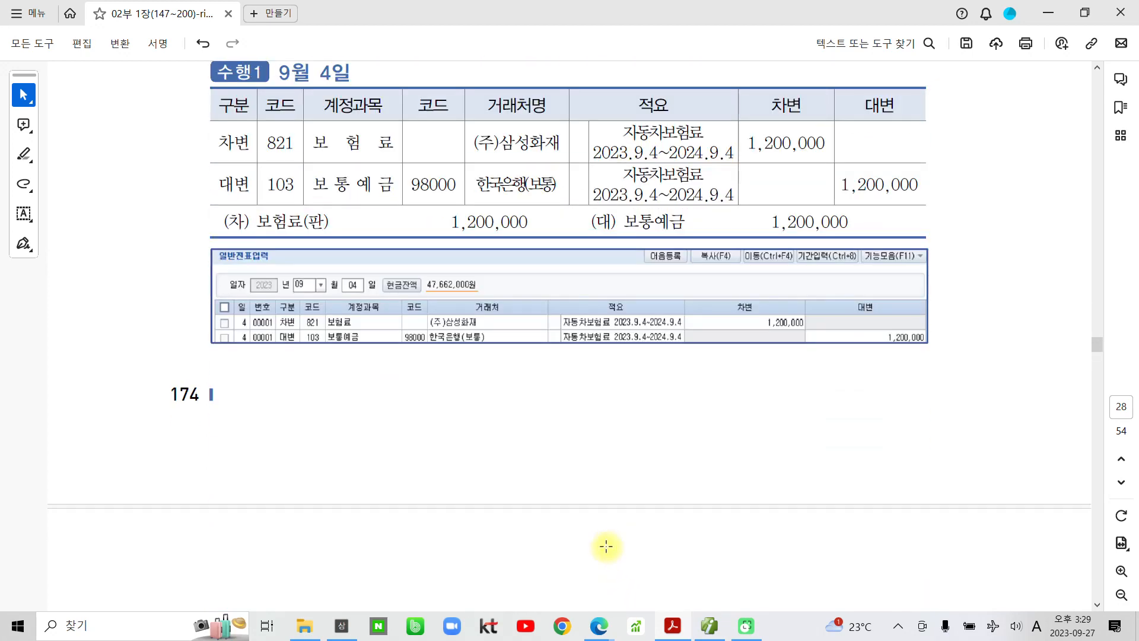
scroll(607, 549, "down", 6)
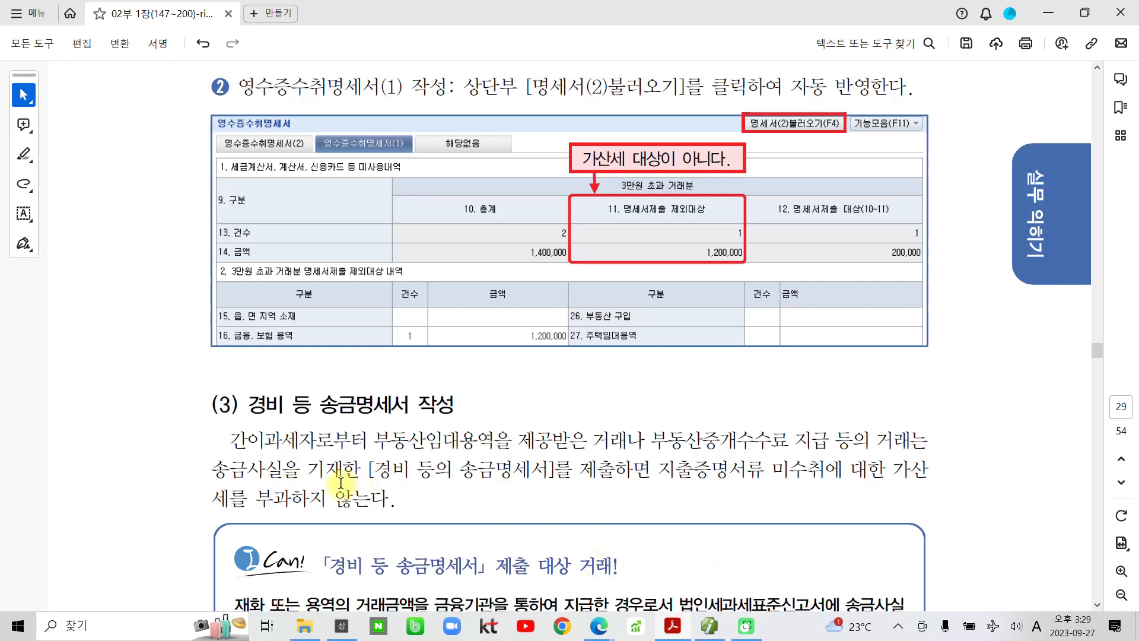
mouse_move(439, 446)
left_mouse_down()
mouse_move(163, 433)
mouse_move(501, 381)
mouse_move(393, 492)
left_mouse_up()
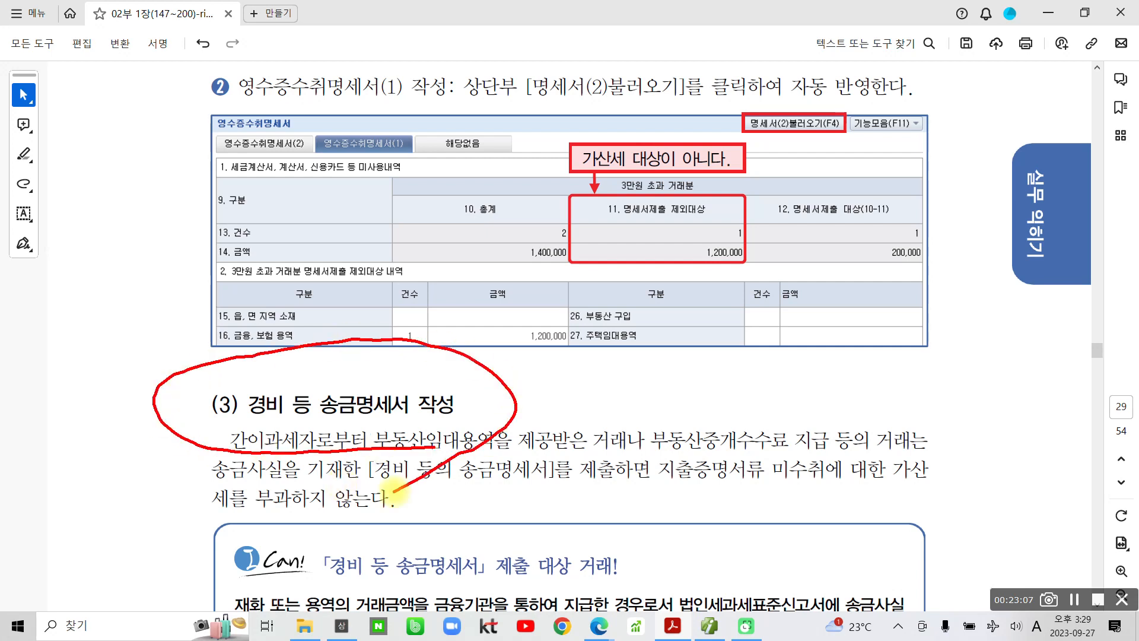
scroll(342, 483, "down", 4)
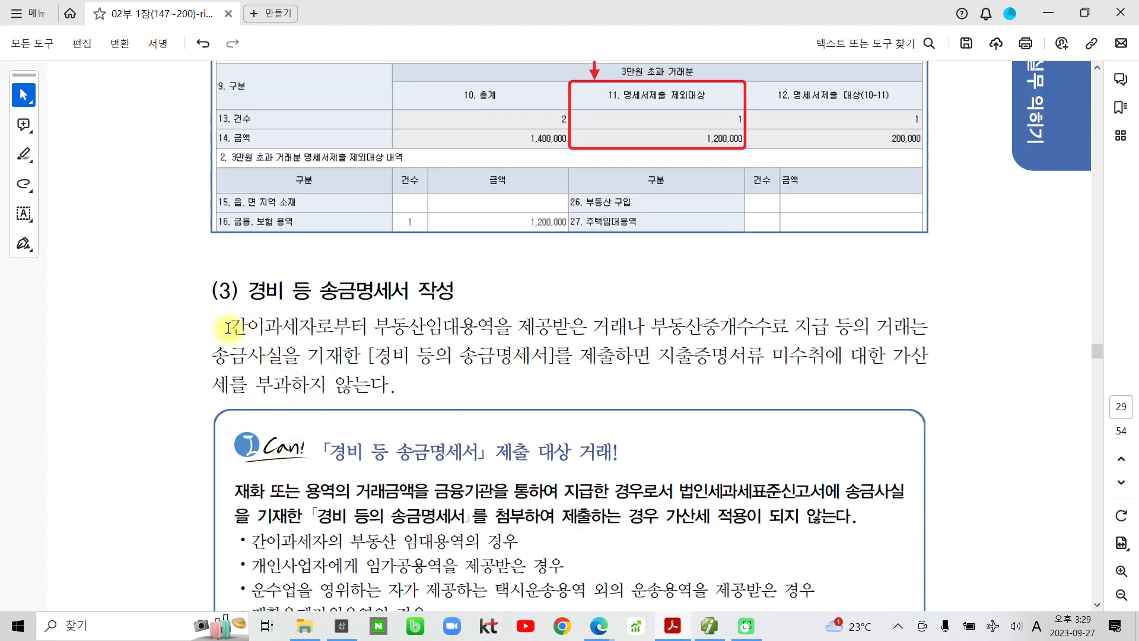
- Highlight 간이과세자로부터 and the 경비 등의 송금명세서 … 않는다. sentence in yellow
left_click_drag(374, 327, 229, 327)
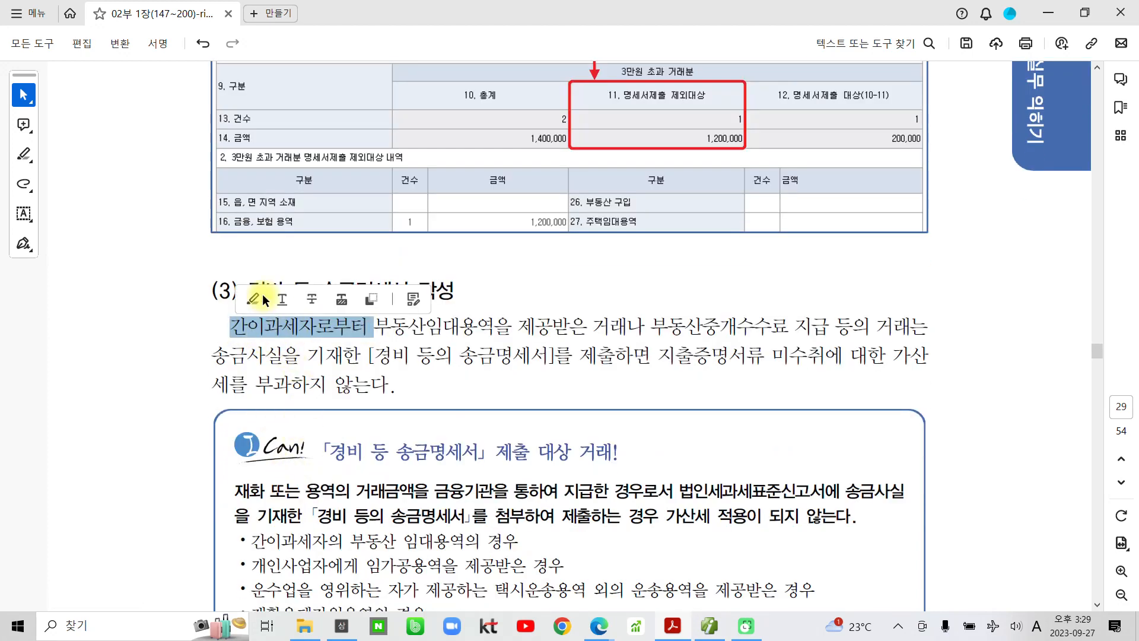
left_click(263, 296)
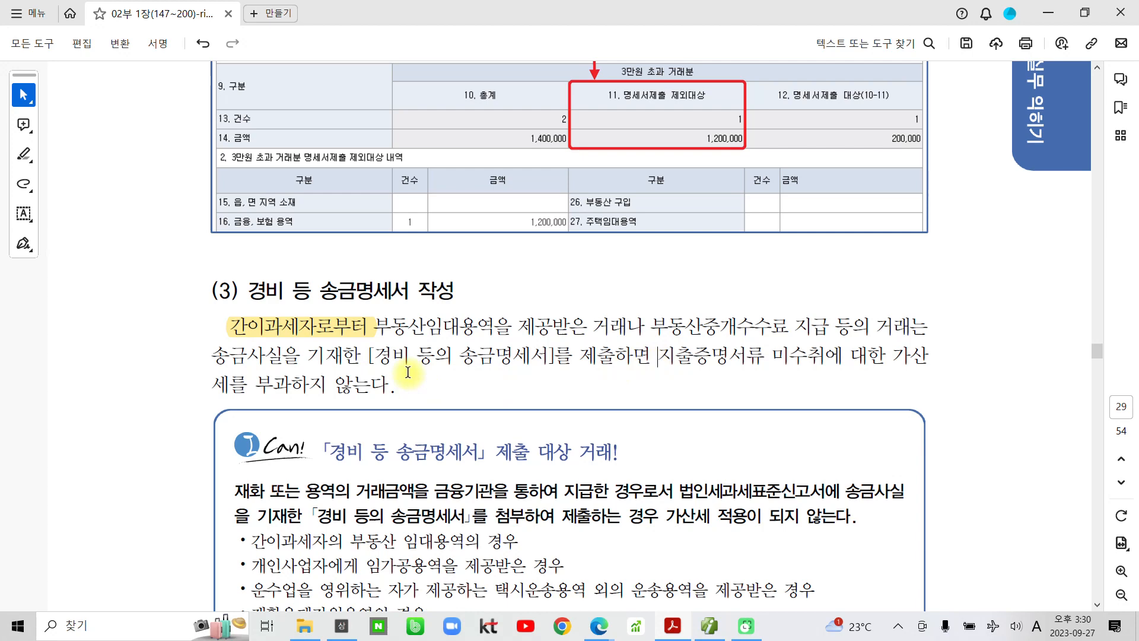
left_click_drag(373, 356, 397, 384)
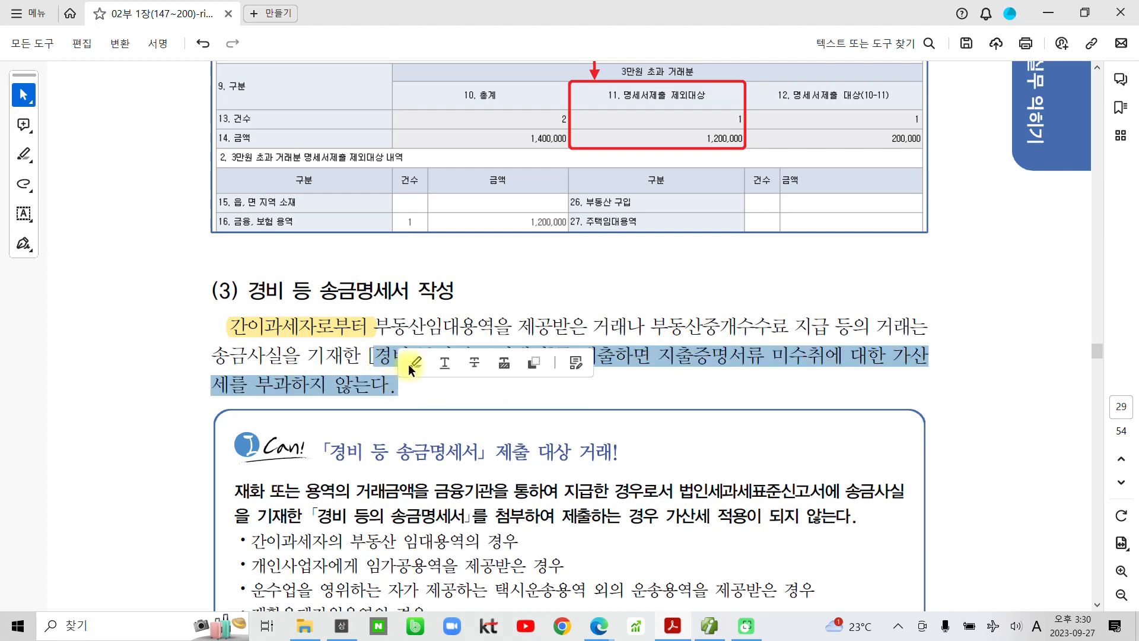
left_click(408, 358)
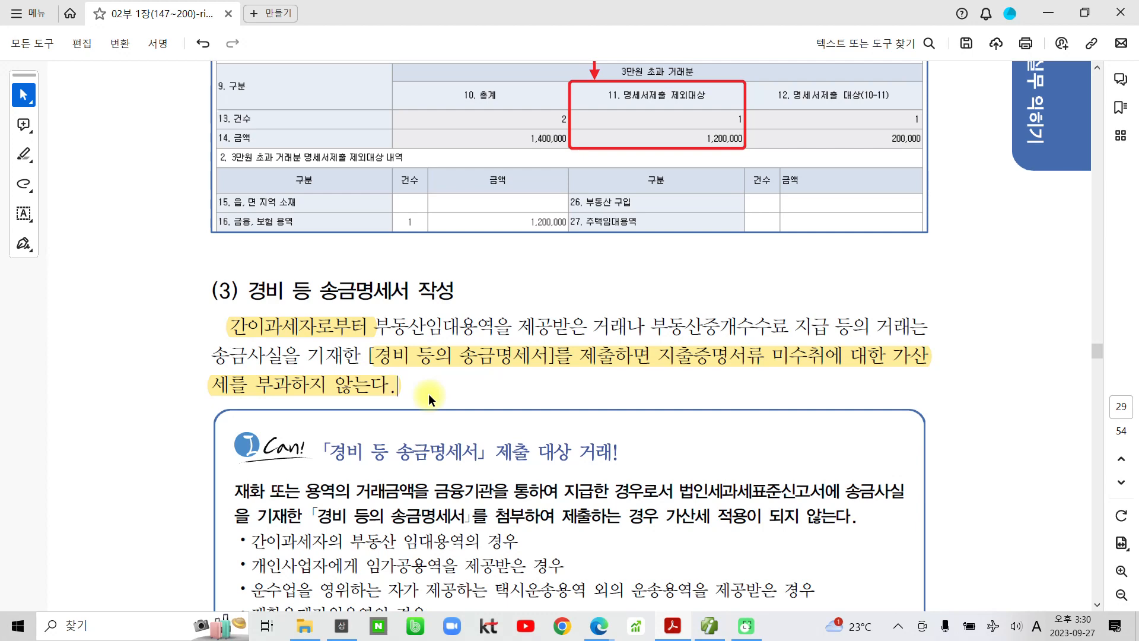
- Draw red circles around key terms in section (3)
key("ctrl+2")
mouse_move(669, 290)
left_mouse_down()
mouse_move(676, 339)
mouse_move(792, 305)
mouse_move(655, 291)
left_mouse_up()
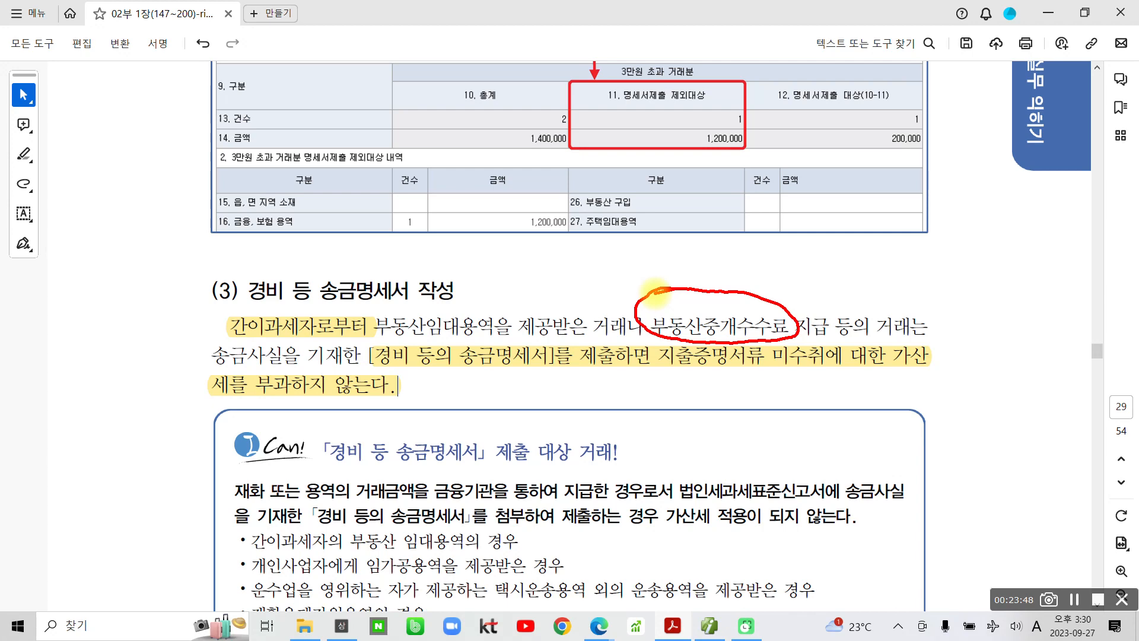
mouse_move(229, 323)
left_mouse_down()
mouse_move(249, 341)
mouse_move(367, 311)
mouse_move(198, 329)
left_mouse_up()
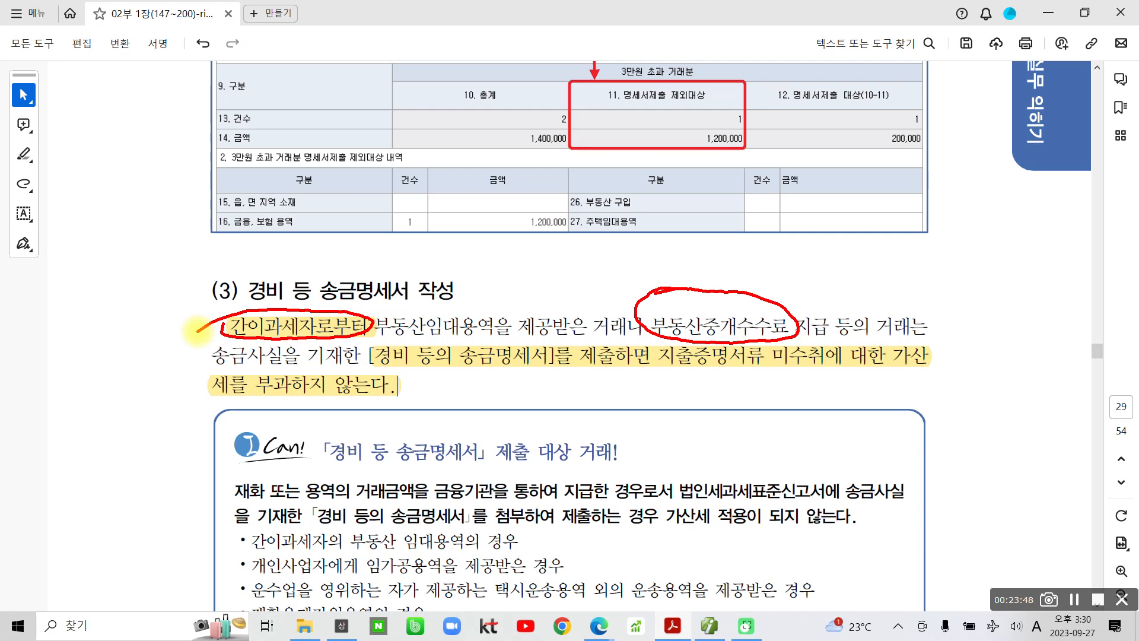
mouse_move(471, 342)
left_mouse_down()
mouse_move(454, 370)
mouse_move(570, 356)
mouse_move(454, 343)
left_mouse_up()
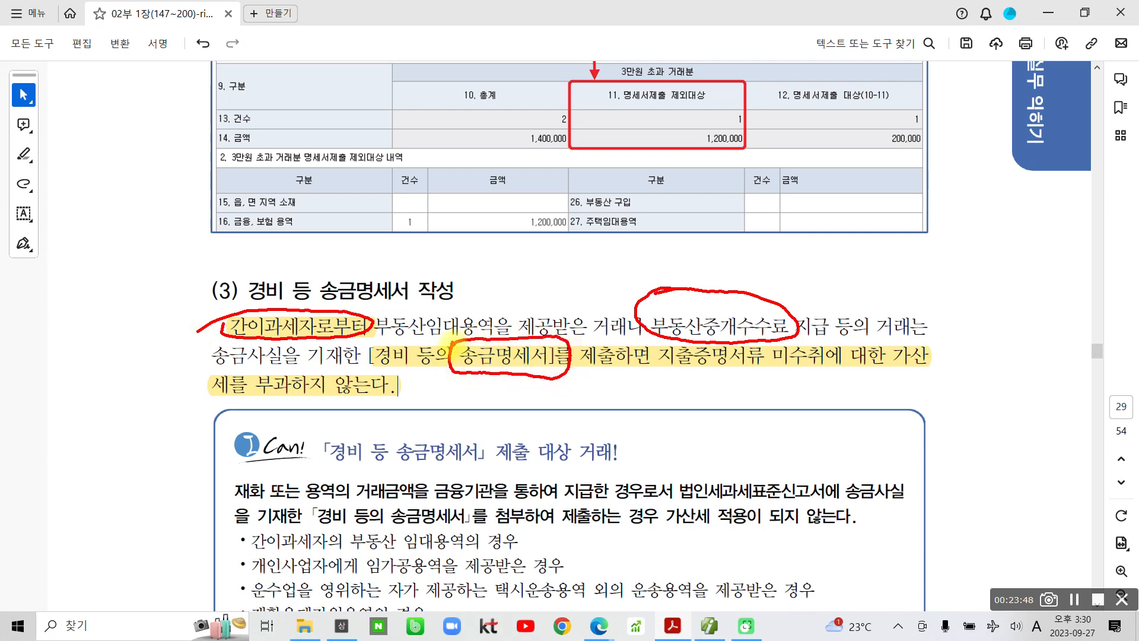
left_click_drag(378, 378, 462, 380)
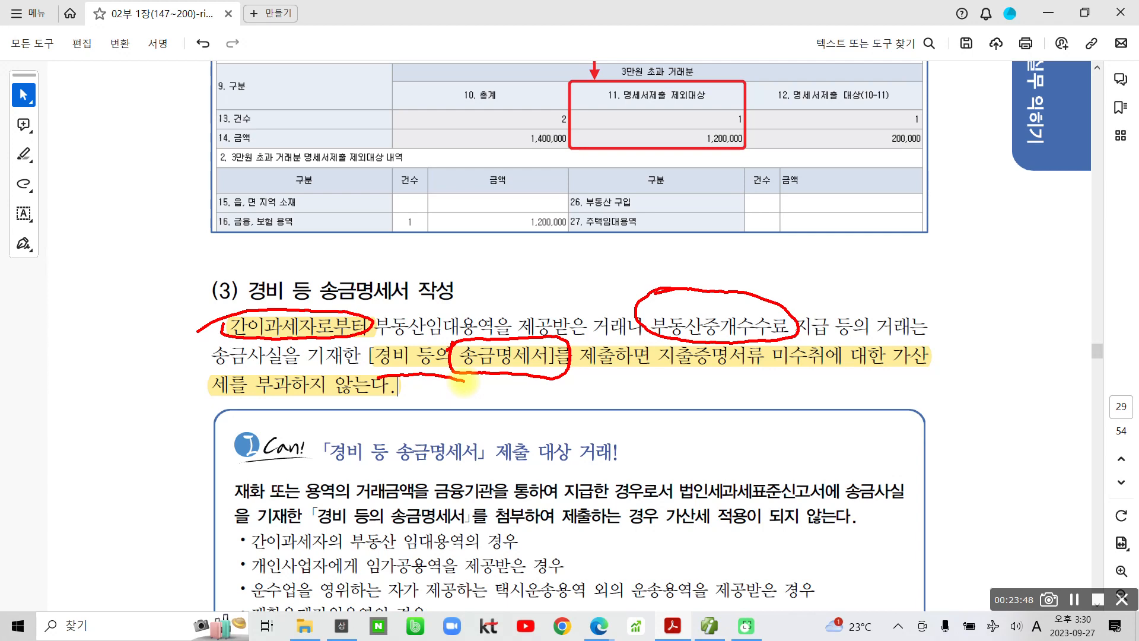
left_click_drag(464, 383, 566, 384)
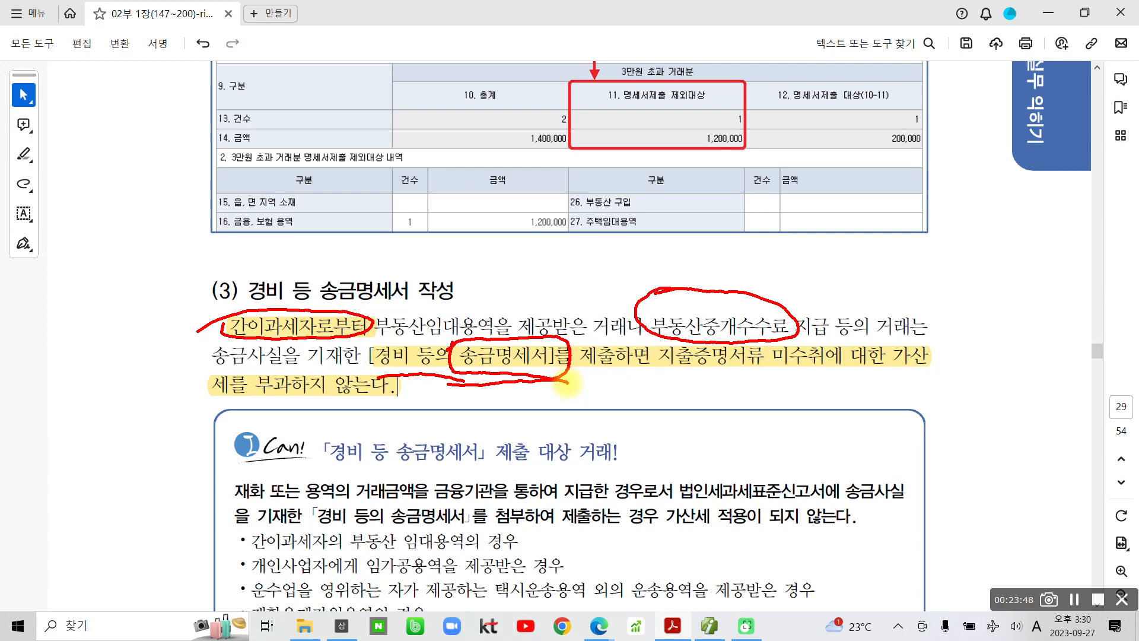
mouse_move(416, 288)
left_mouse_down()
mouse_move(445, 347)
mouse_move(474, 278)
mouse_move(397, 326)
mouse_move(419, 293)
left_mouse_up()
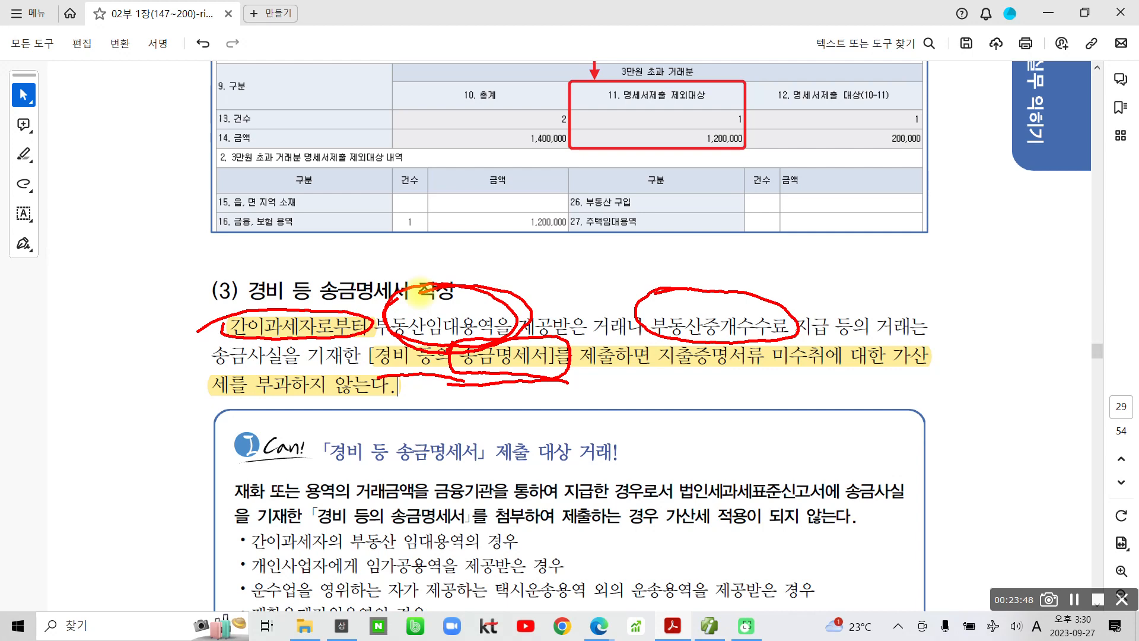
- Circle 송금명세서 and 부과하지 in section (3) with red ink
mouse_move(454, 380)
left_mouse_down()
mouse_move(478, 384)
mouse_move(472, 344)
mouse_move(735, 380)
mouse_move(947, 370)
left_mouse_up()
mouse_move(307, 408)
left_mouse_down()
mouse_move(247, 405)
mouse_move(309, 438)
left_mouse_up()
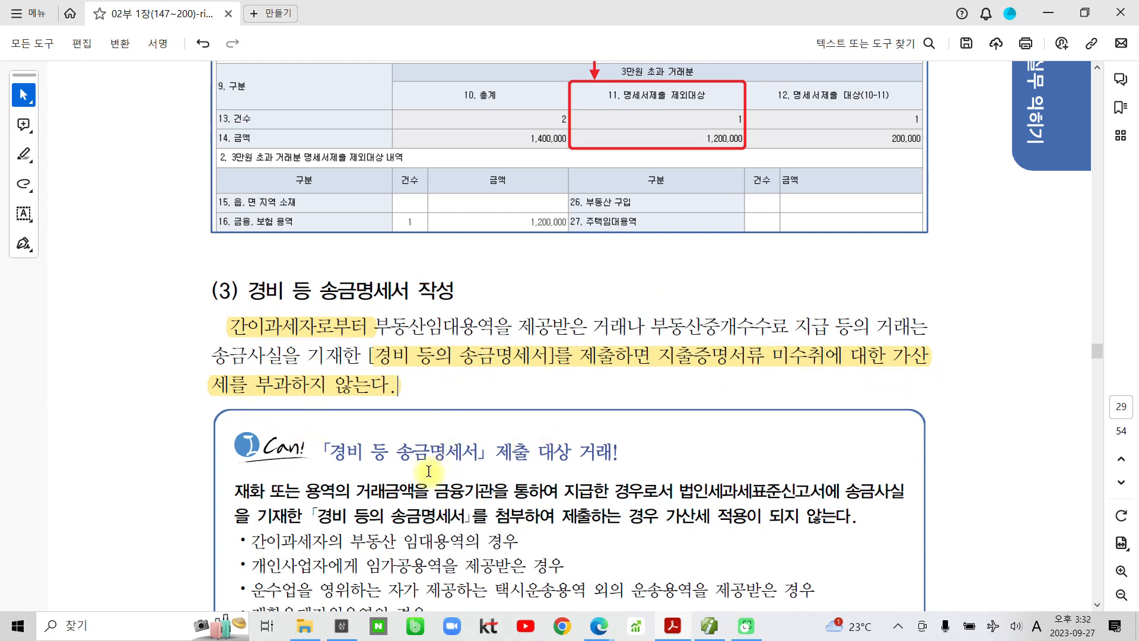
- Scroll down and highlight the box title 「경비 등 송금명세서」 in yellow
scroll(430, 457, "down", 4)
scroll(430, 457, "down", 4)
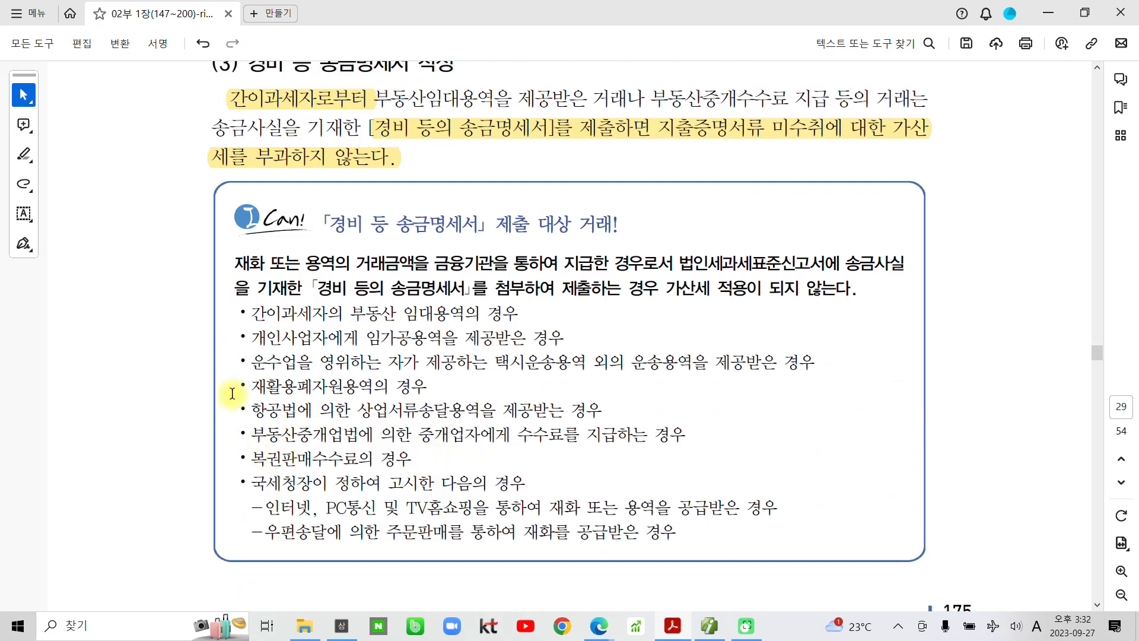
left_click_drag(332, 224, 463, 228)
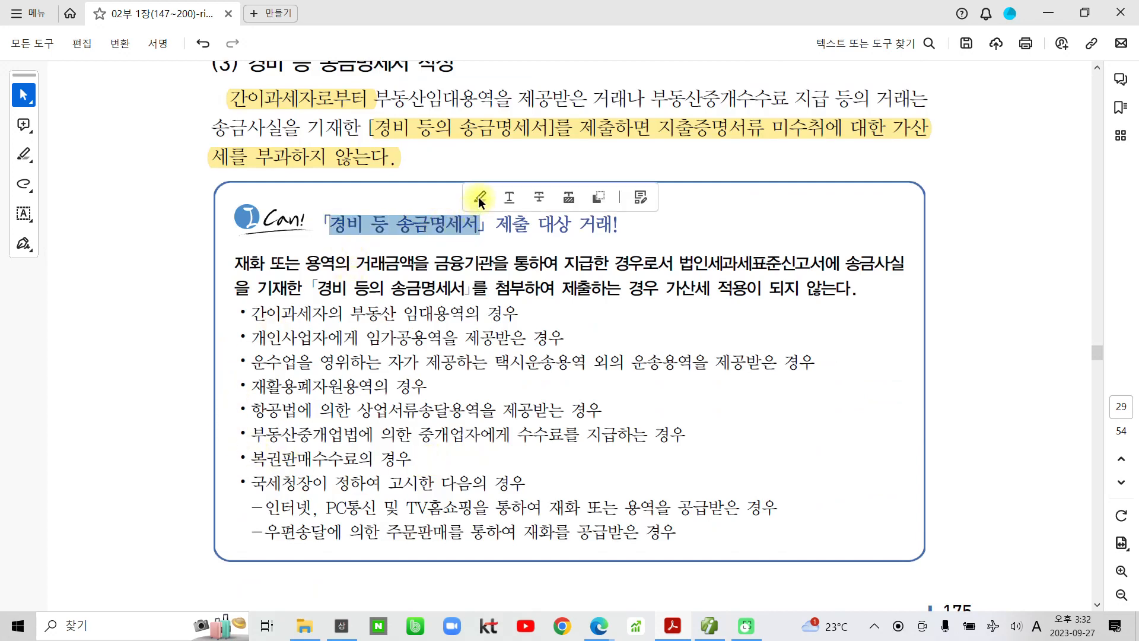
left_click(480, 197)
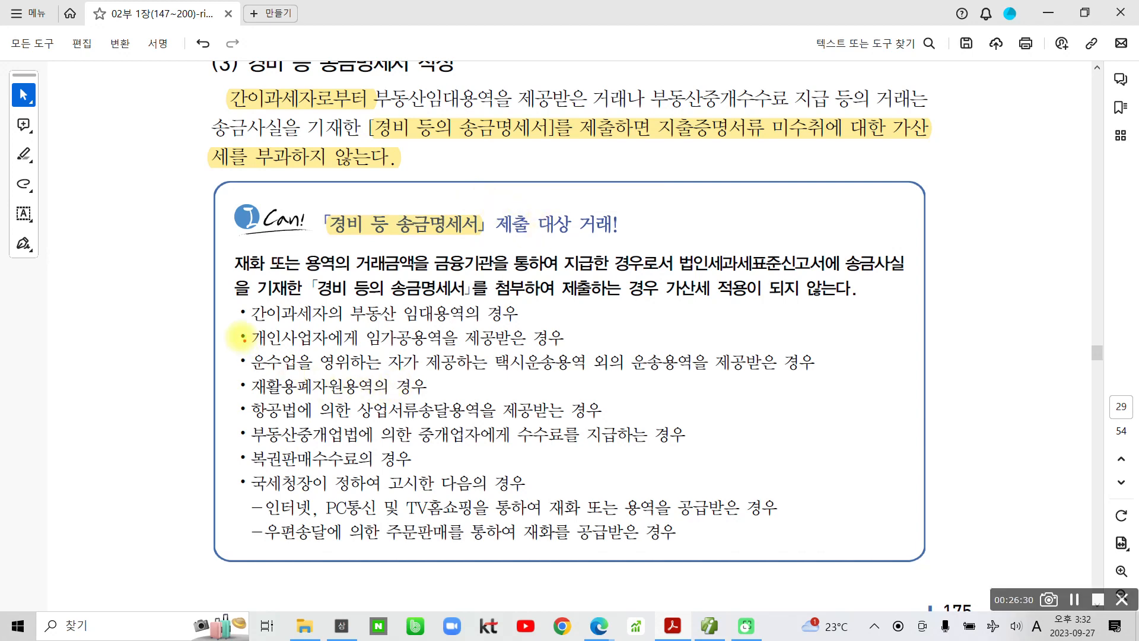
- Frame and bracket the qualifying-transactions list in red, clear the marks, and move to page 30
mouse_move(225, 298)
left_mouse_down()
mouse_move(243, 314)
mouse_move(936, 566)
left_mouse_up()
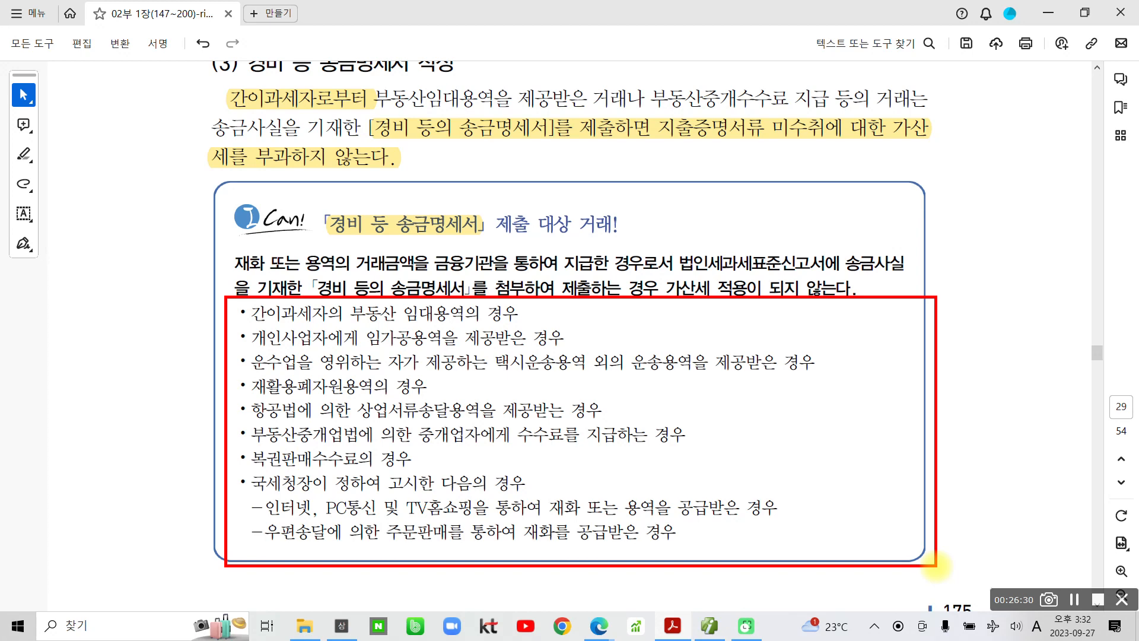
mouse_move(379, 215)
left_mouse_down()
mouse_move(356, 195)
mouse_move(490, 231)
mouse_move(351, 210)
left_mouse_up()
mouse_move(184, 300)
left_mouse_down()
mouse_move(169, 422)
mouse_move(211, 565)
left_mouse_up()
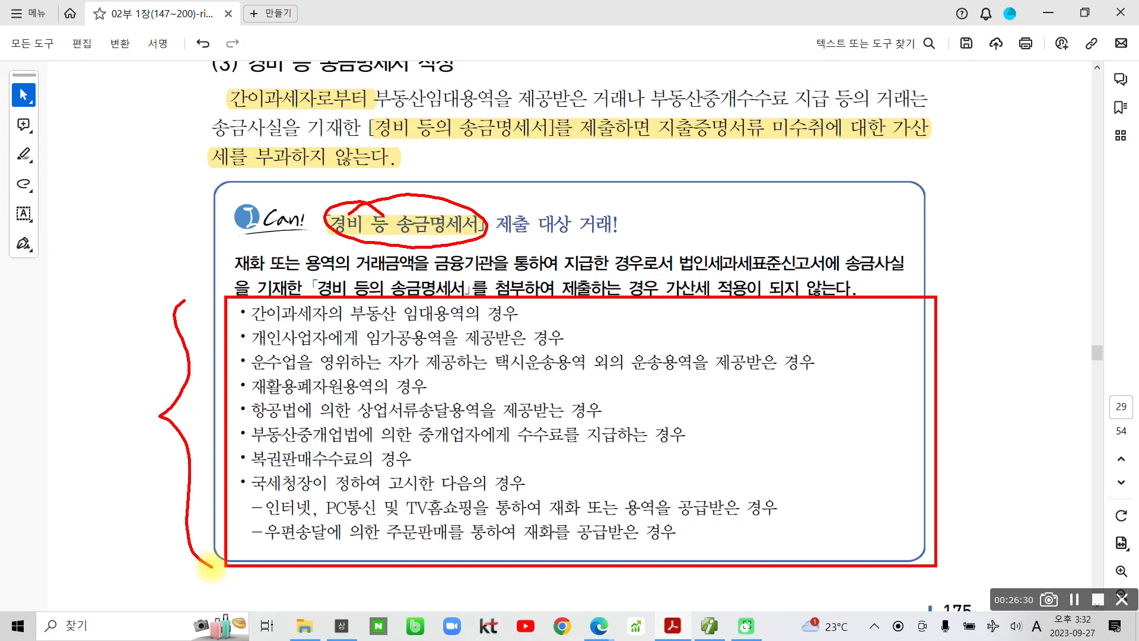
mouse_move(972, 300)
left_mouse_down()
mouse_move(956, 379)
mouse_move(968, 500)
mouse_move(941, 559)
left_mouse_up()
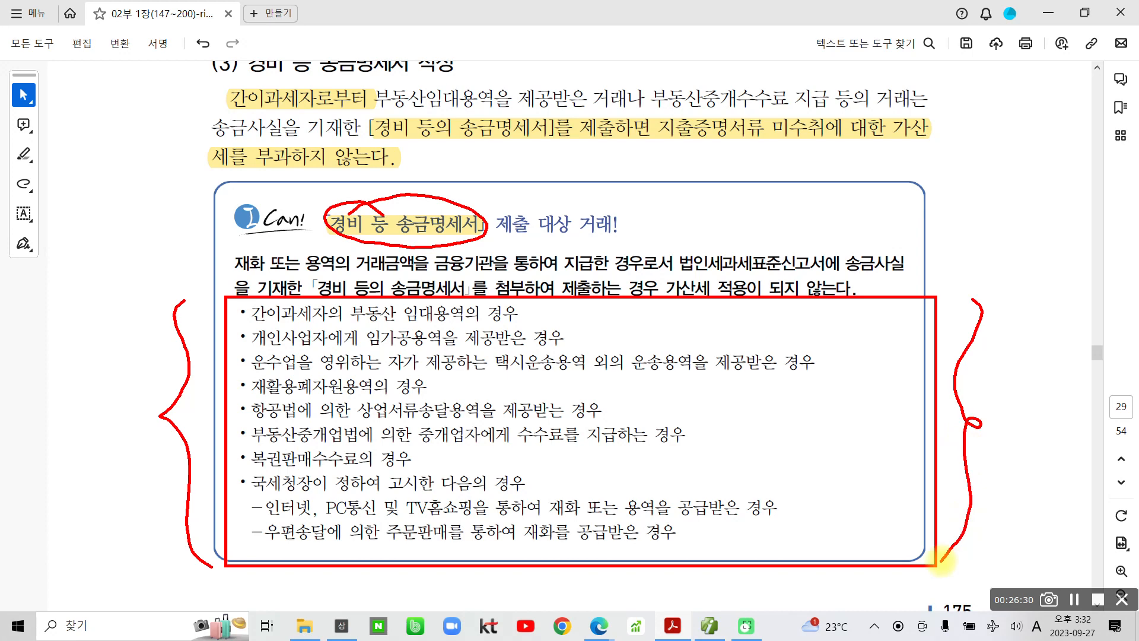
left_click_drag(216, 321, 236, 596)
key("Escape")
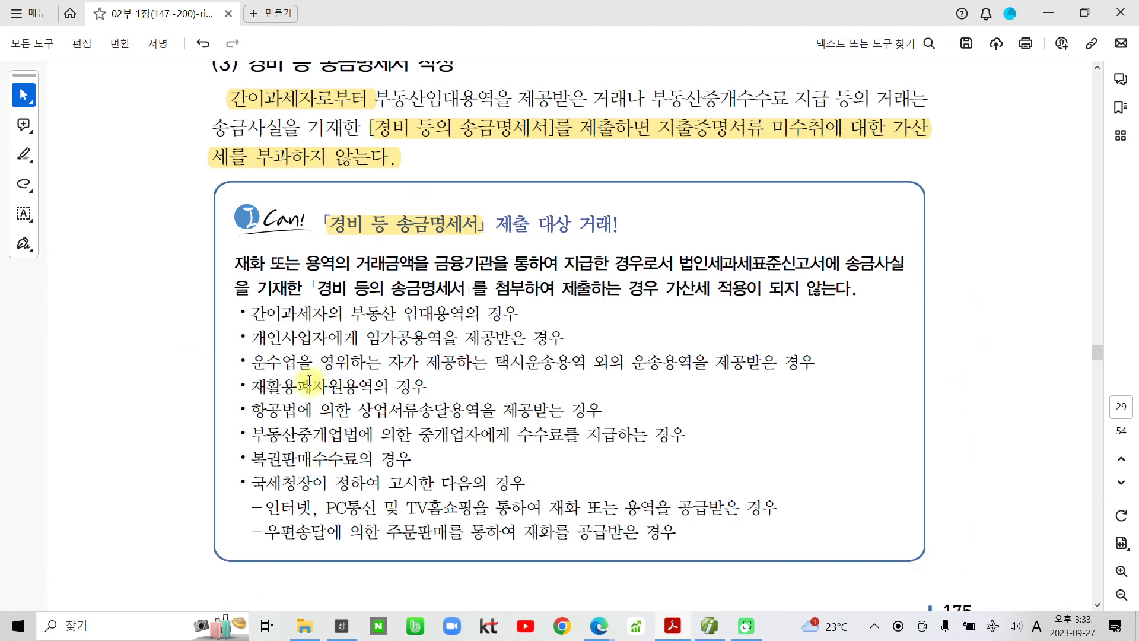
scroll(315, 380, "down", 12)
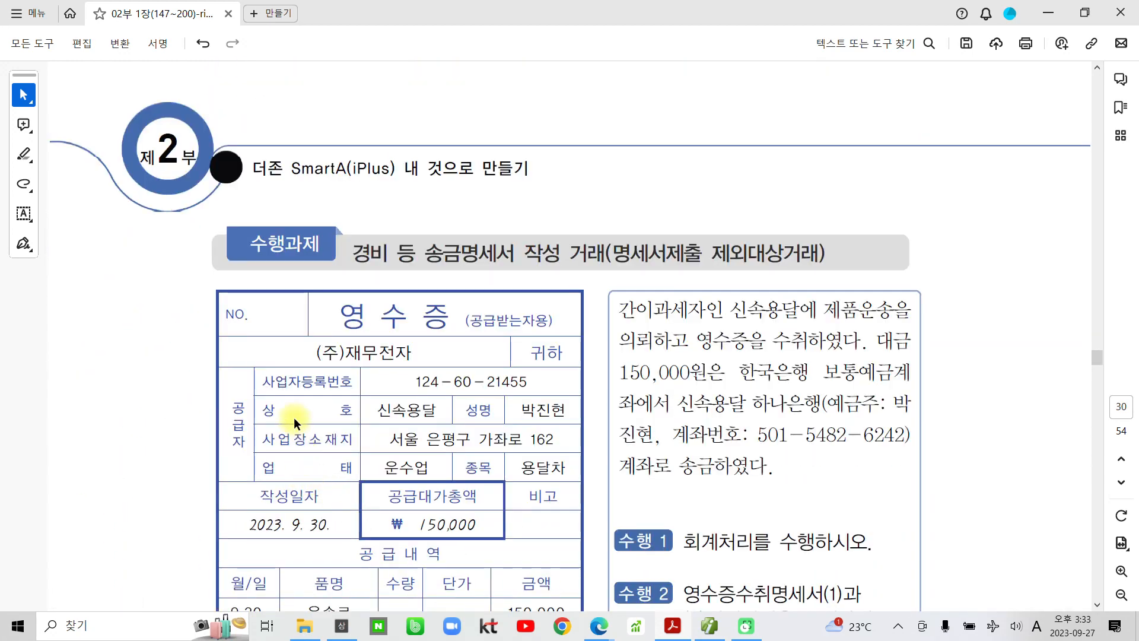
- Draw a red frame around page 30's transaction description box and circle 신속용달
scroll(293, 405, "down", 1)
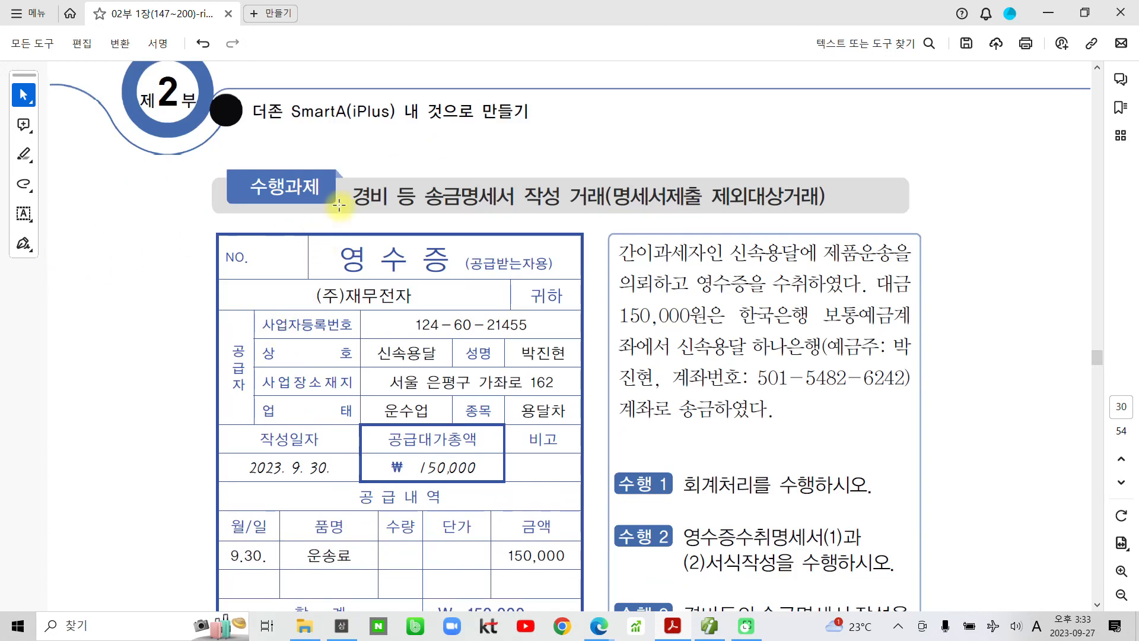
left_click_drag(351, 191, 586, 197)
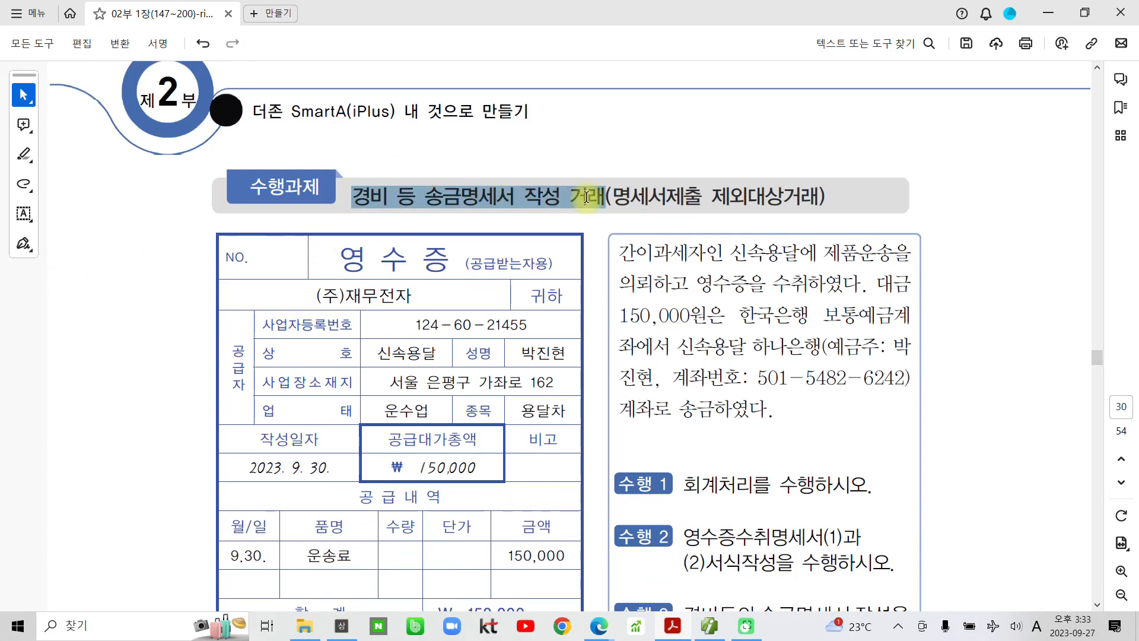
left_click(612, 301)
scroll(614, 305, "down", 2)
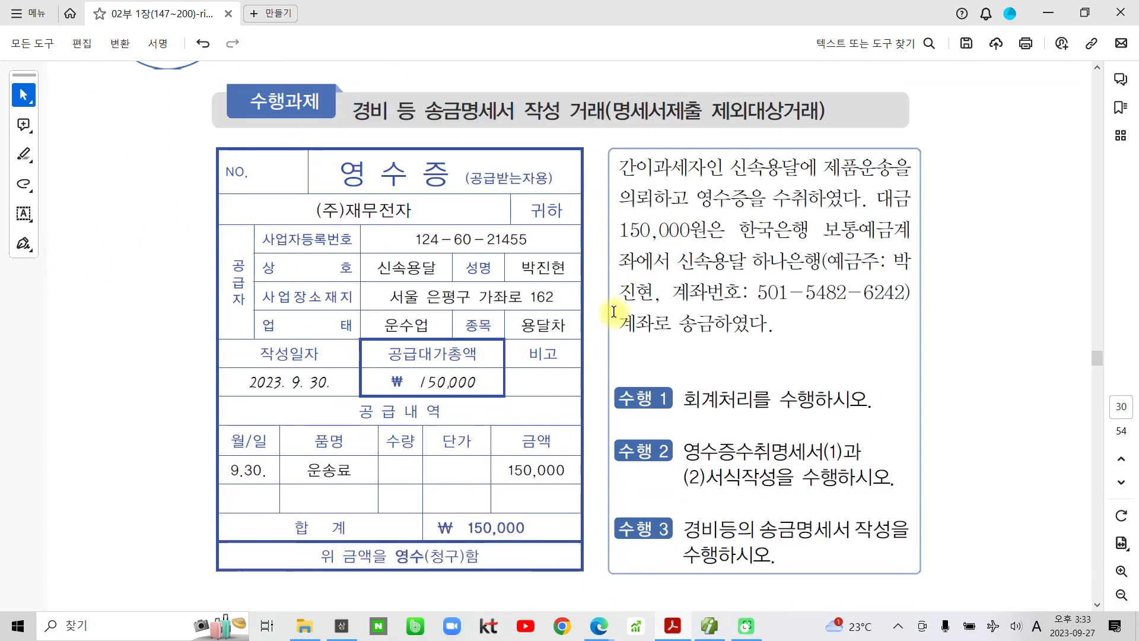
mouse_move(600, 137)
left_mouse_down()
mouse_move(642, 354)
mouse_move(940, 620)
mouse_move(959, 603)
left_mouse_up()
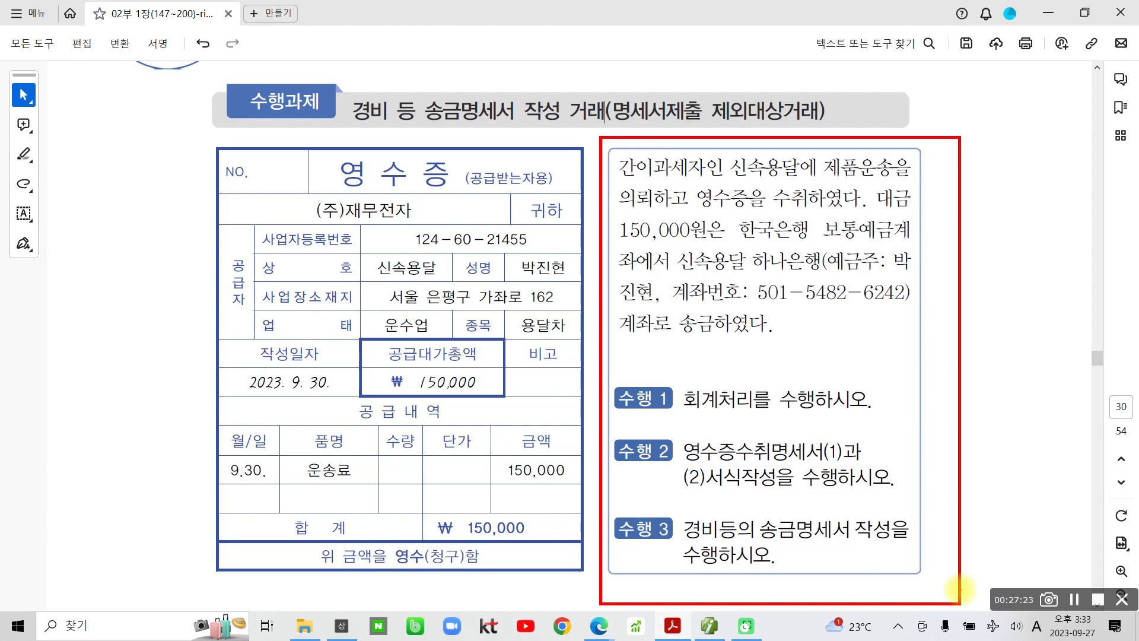
mouse_move(728, 151)
left_mouse_down()
mouse_move(725, 170)
mouse_move(814, 160)
mouse_move(725, 156)
left_mouse_up()
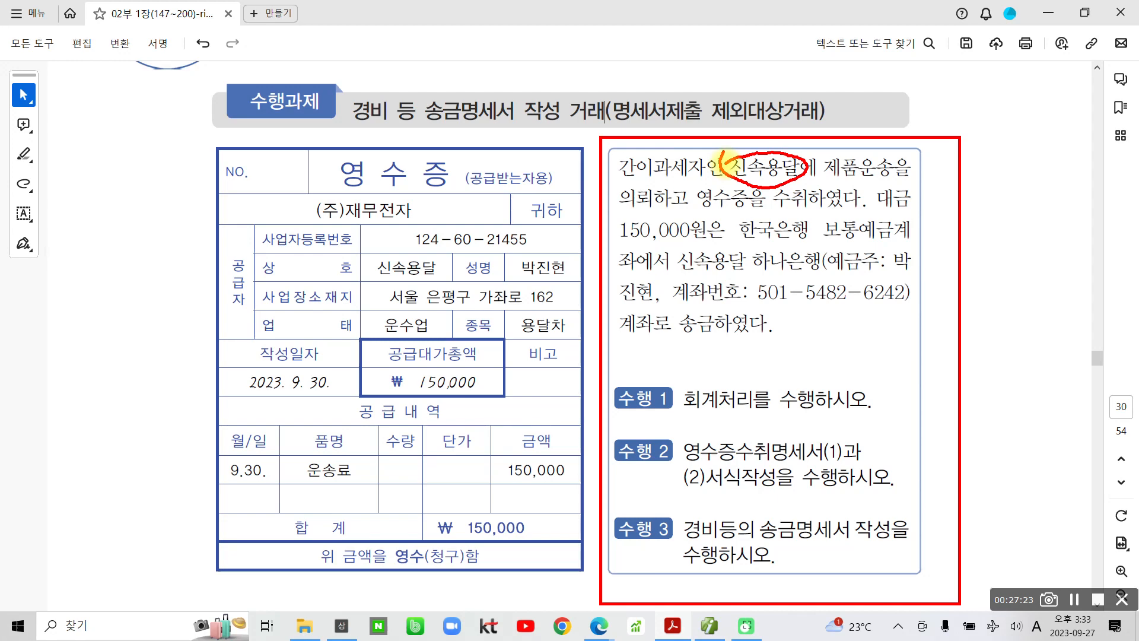
- Mark the receipt title, ₩150,000 total, 하나은행 account details and 송금하였다 in red
mouse_move(335, 157)
left_mouse_down()
mouse_move(471, 172)
mouse_move(328, 156)
left_mouse_up()
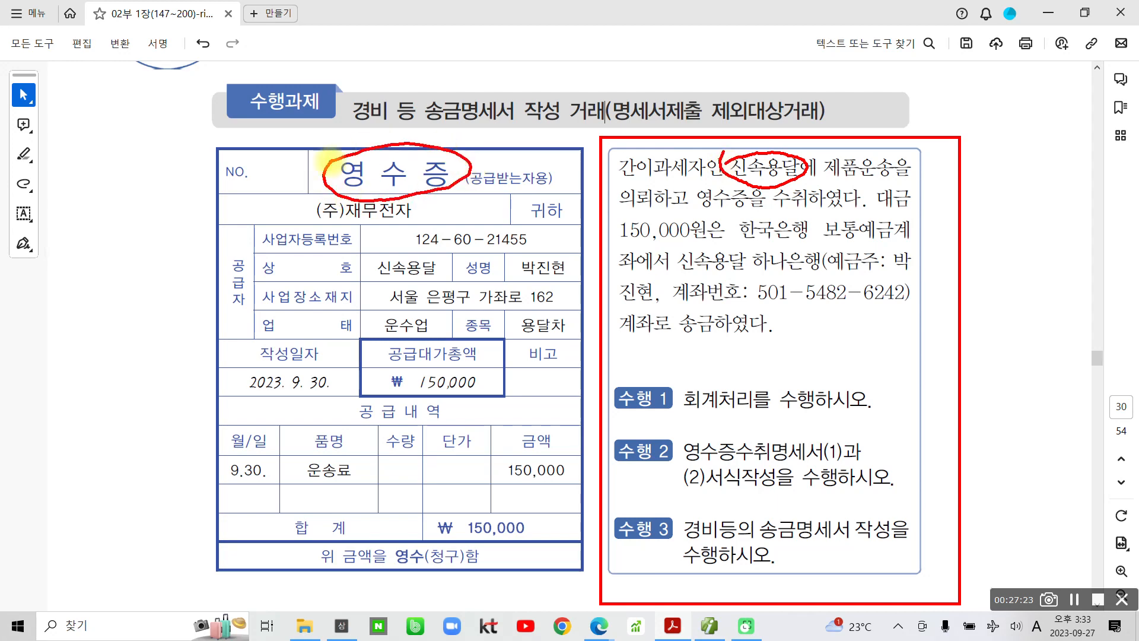
left_click_drag(459, 354, 472, 427)
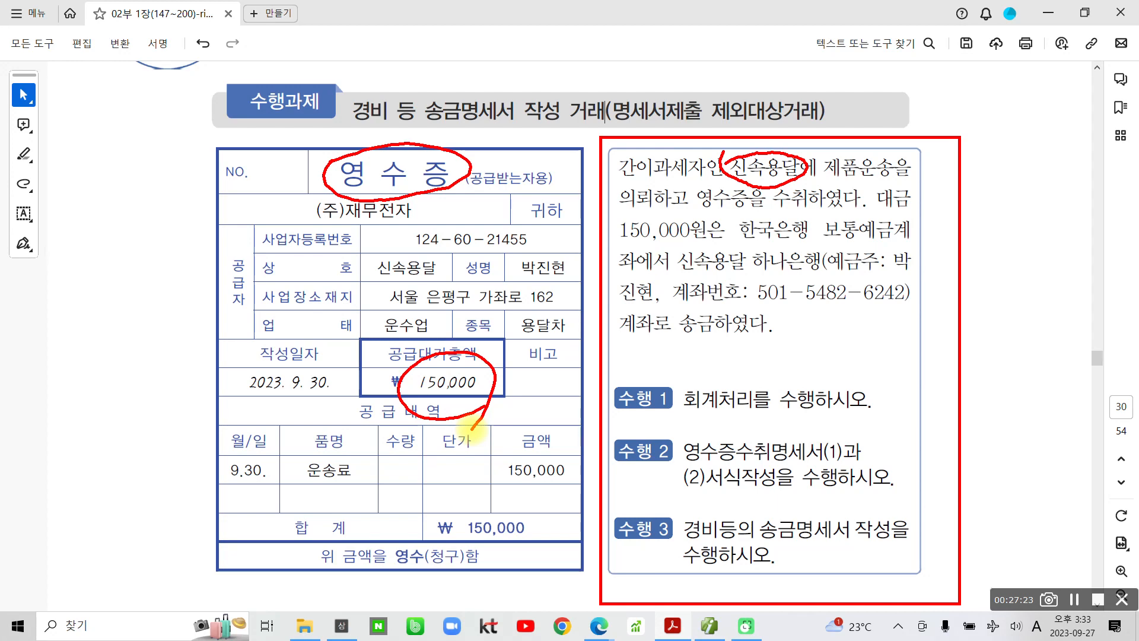
left_click_drag(177, 189, 219, 197)
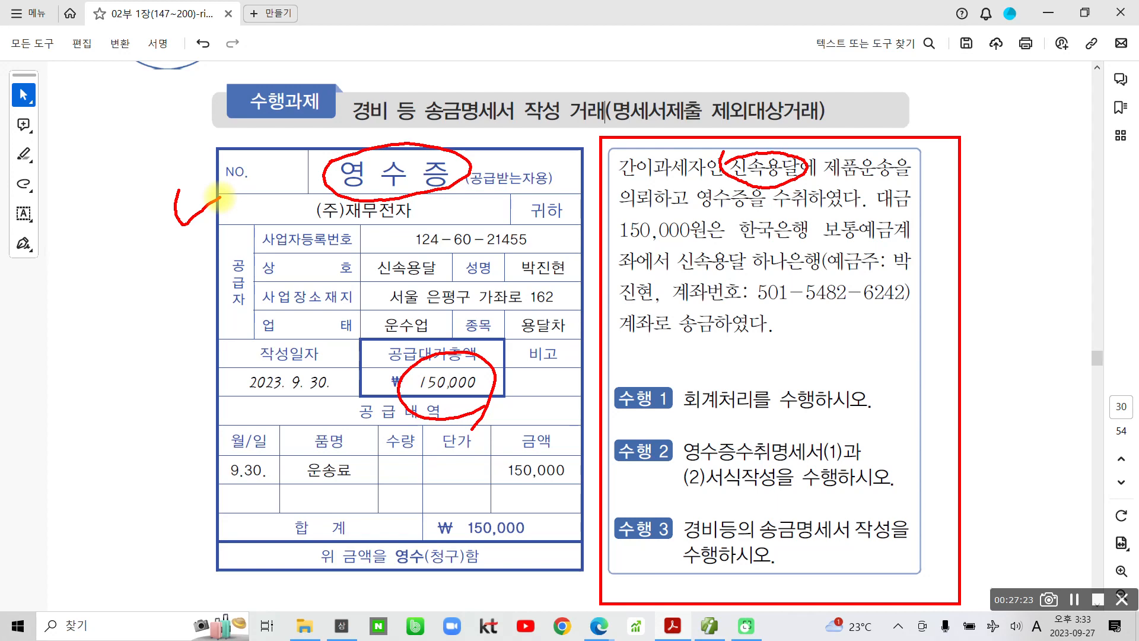
left_click_drag(877, 210, 914, 208)
left_click_drag(615, 244, 731, 249)
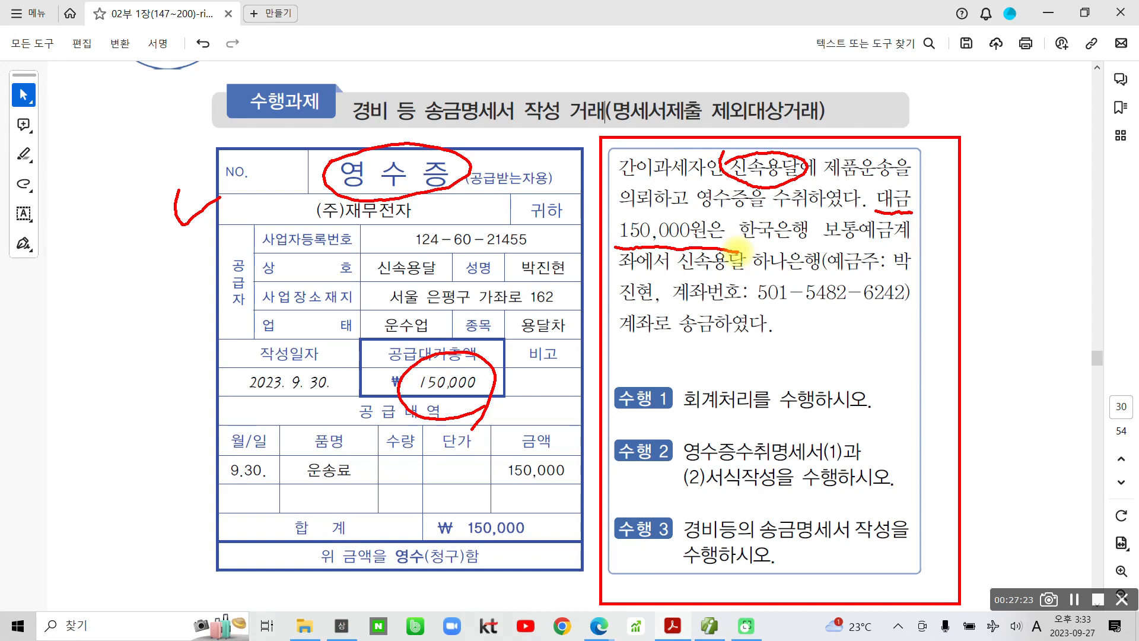
mouse_move(737, 248)
left_mouse_down()
mouse_move(816, 273)
mouse_move(916, 273)
left_mouse_up()
mouse_move(621, 284)
left_mouse_down()
mouse_move(677, 308)
mouse_move(915, 304)
left_mouse_up()
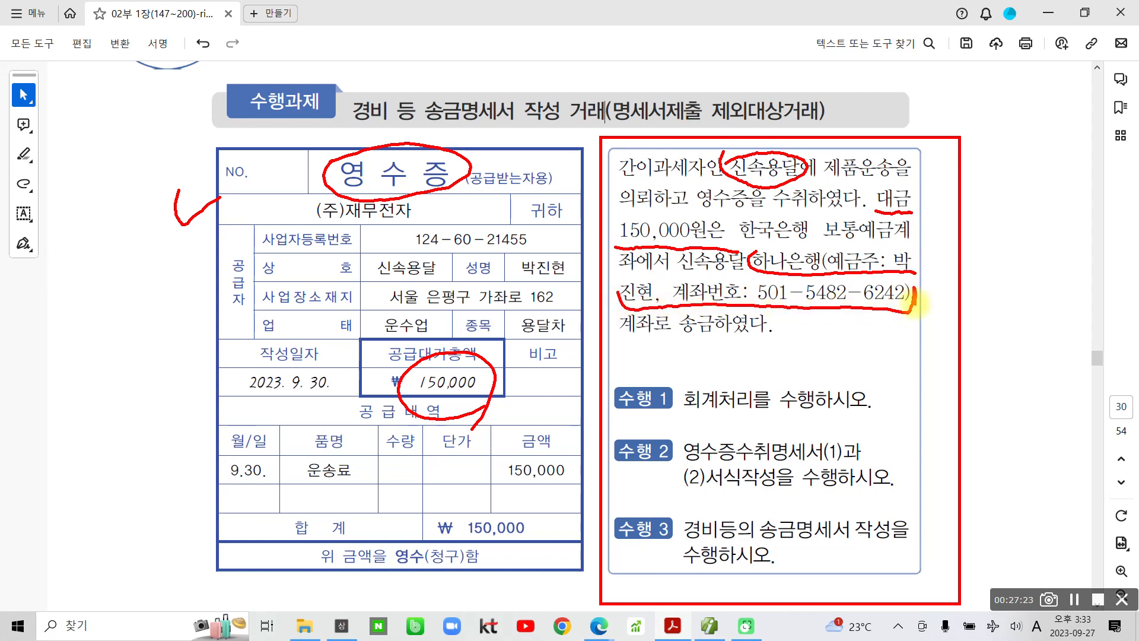
left_click_drag(674, 342, 769, 341)
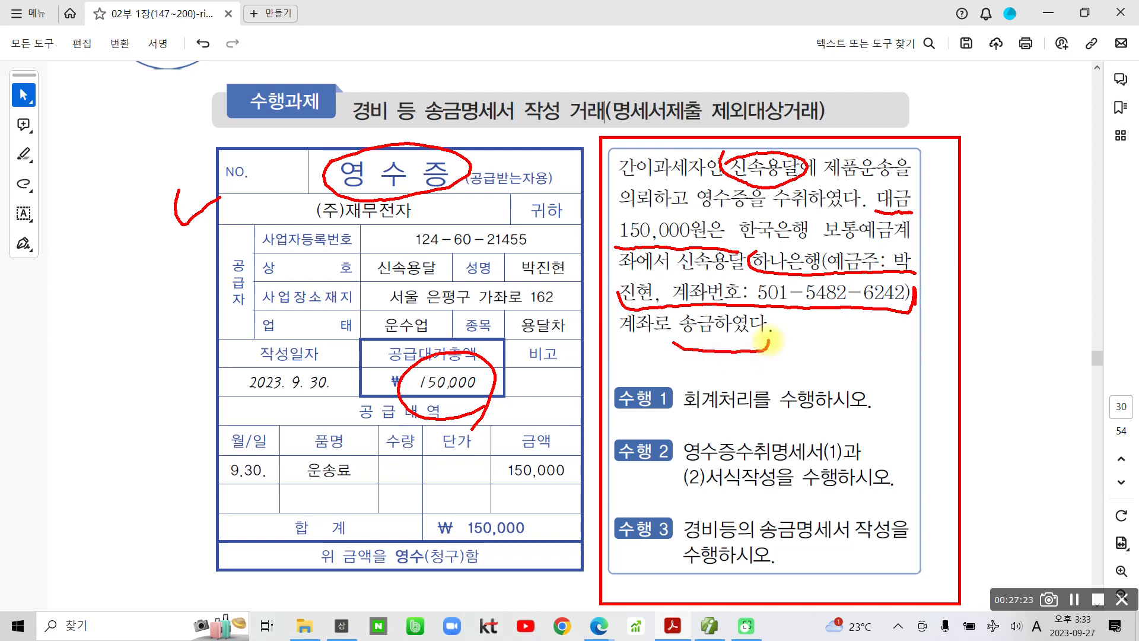
mouse_move(544, 284)
left_mouse_down()
mouse_move(566, 250)
mouse_move(559, 295)
left_mouse_up()
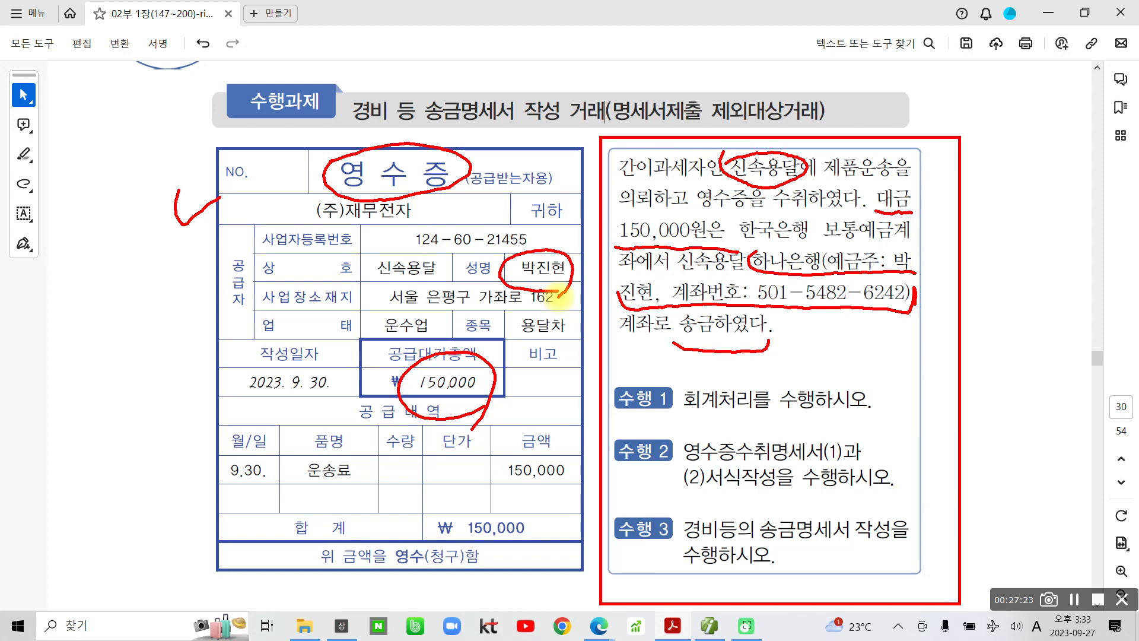
mouse_move(561, 297)
left_mouse_down()
mouse_move(530, 289)
mouse_move(573, 277)
mouse_move(561, 293)
left_mouse_up()
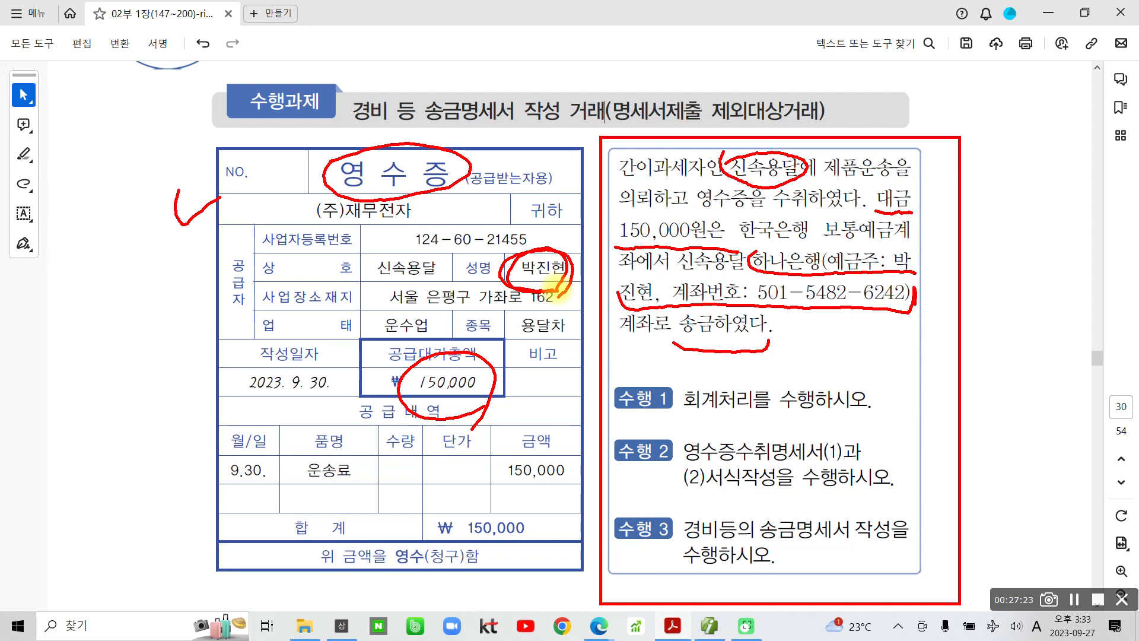
- Circle and tick the task 2 and task 3 instructions and write 2 beside task 1
mouse_move(679, 542)
left_mouse_down()
mouse_move(903, 574)
mouse_move(858, 493)
mouse_move(690, 528)
mouse_move(762, 591)
left_mouse_up()
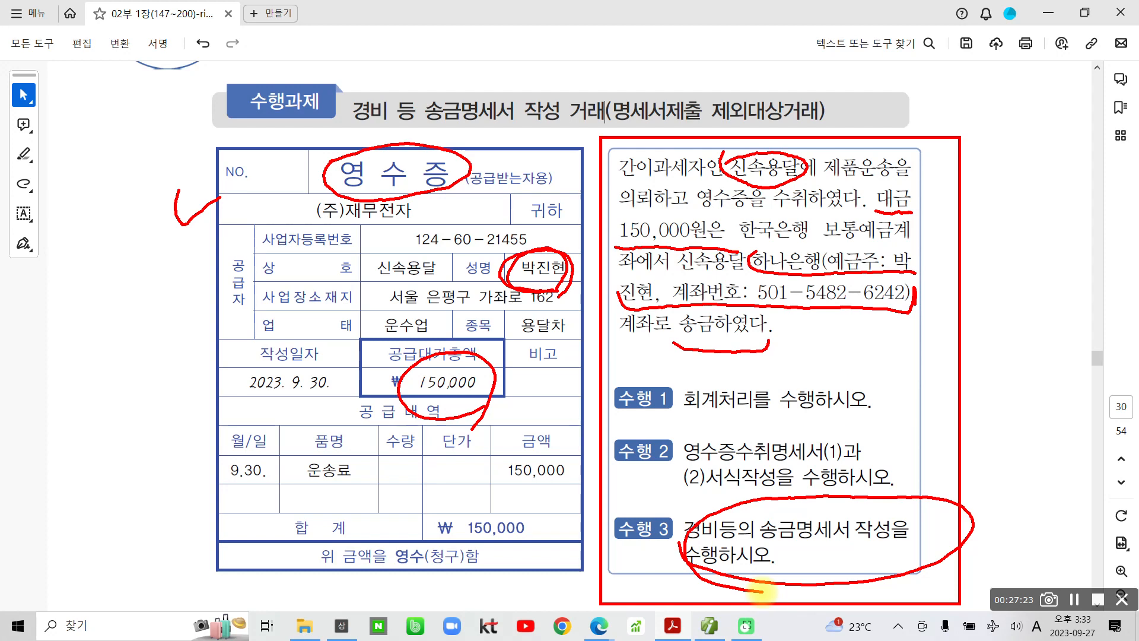
left_click_drag(991, 508, 1035, 533)
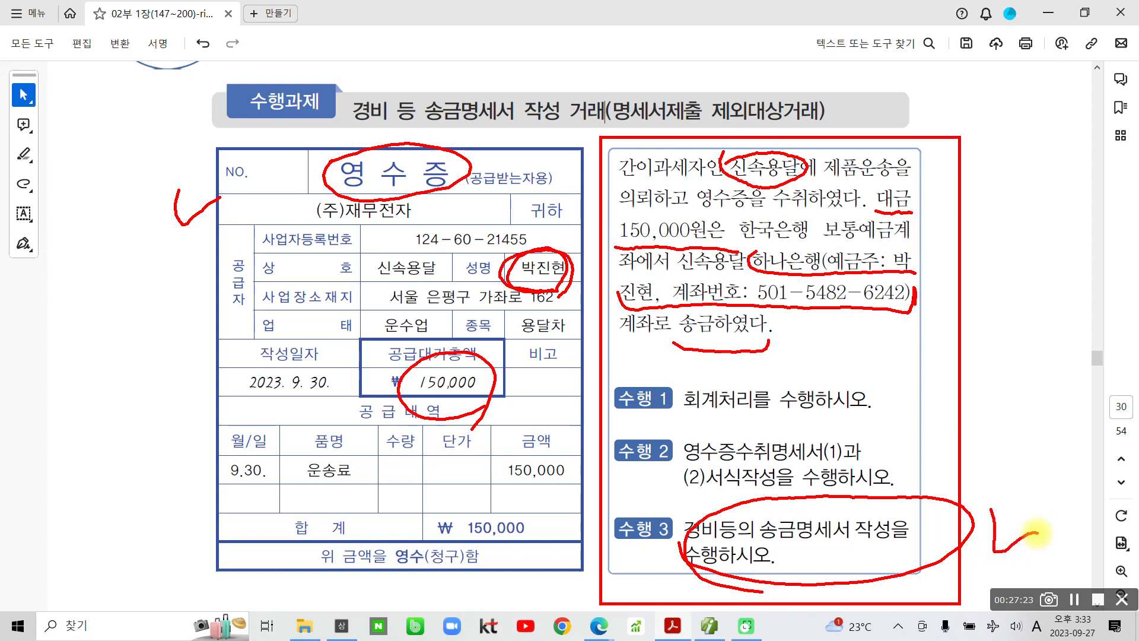
left_click_drag(663, 472, 660, 485)
mouse_move(688, 422)
left_mouse_down()
mouse_move(742, 511)
mouse_move(913, 428)
mouse_move(721, 420)
mouse_move(686, 433)
left_mouse_up()
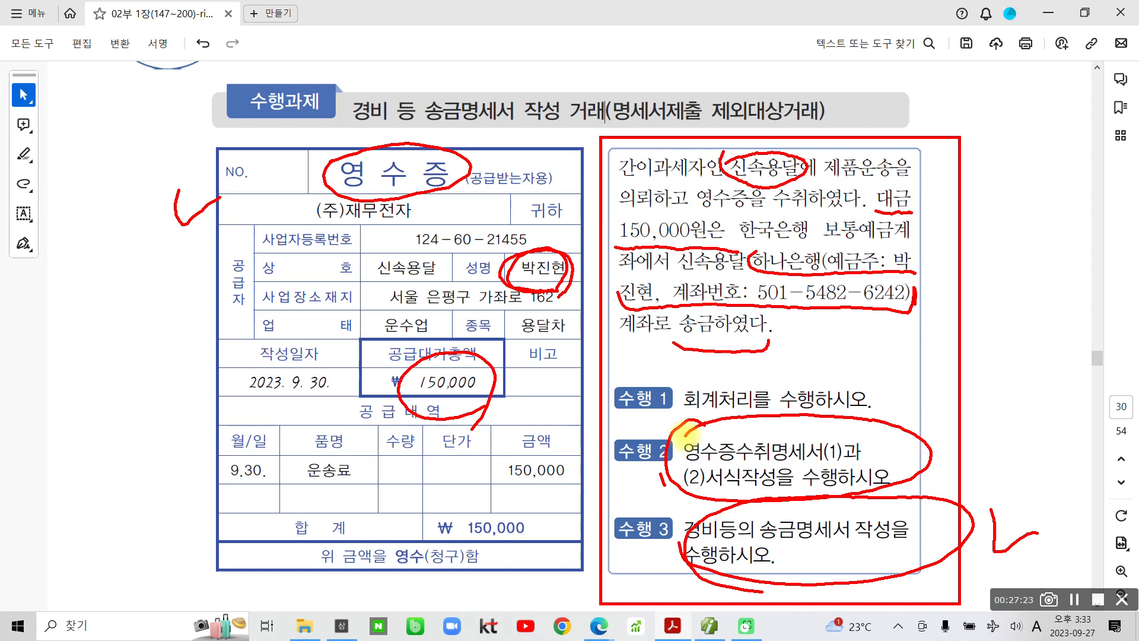
mouse_move(907, 376)
left_mouse_down()
mouse_move(878, 377)
mouse_move(1014, 460)
mouse_move(1042, 541)
mouse_move(1012, 531)
left_mouse_up()
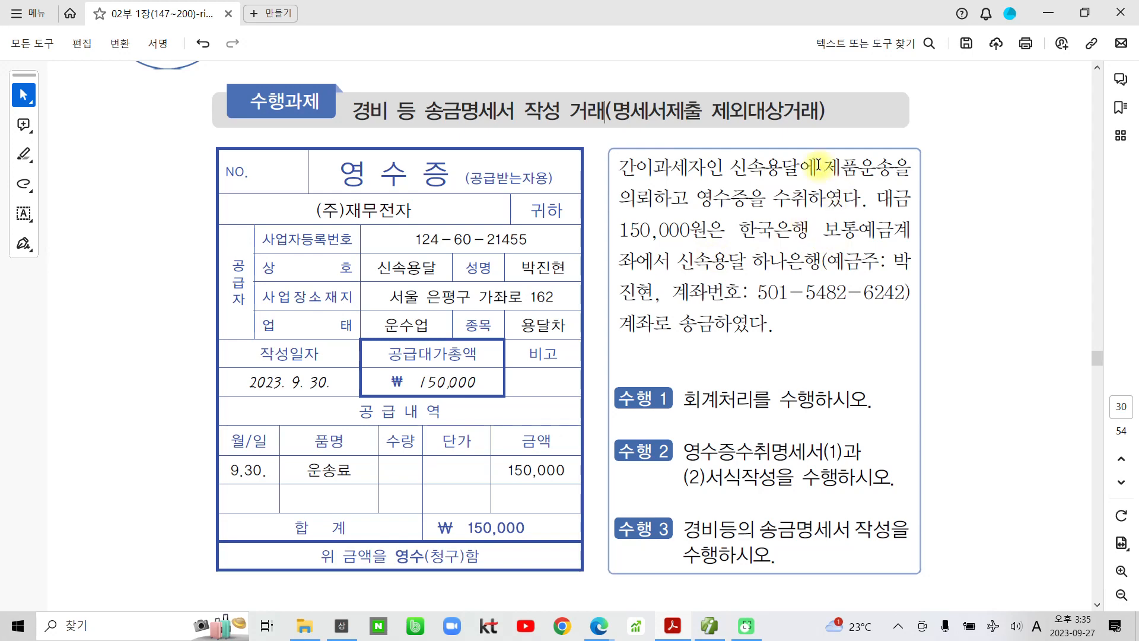
- Highlight 제품운송을, 보통예금 and the receipt date 2023. 9. 30. in yellow
double_click(891, 161)
left_click(910, 140)
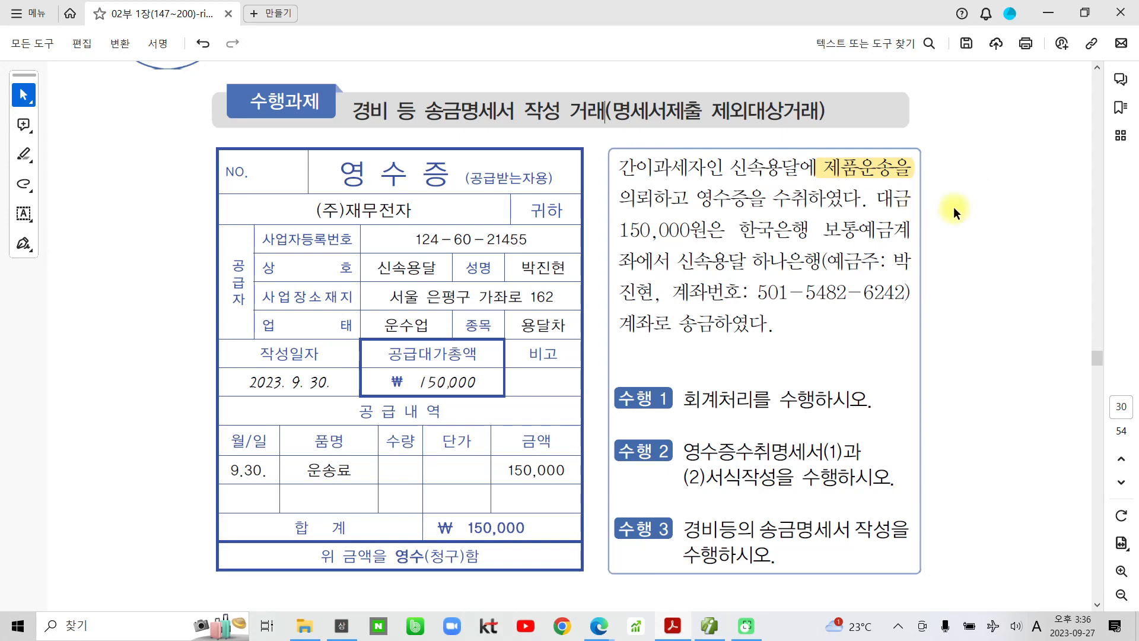
left_click_drag(824, 229, 886, 228)
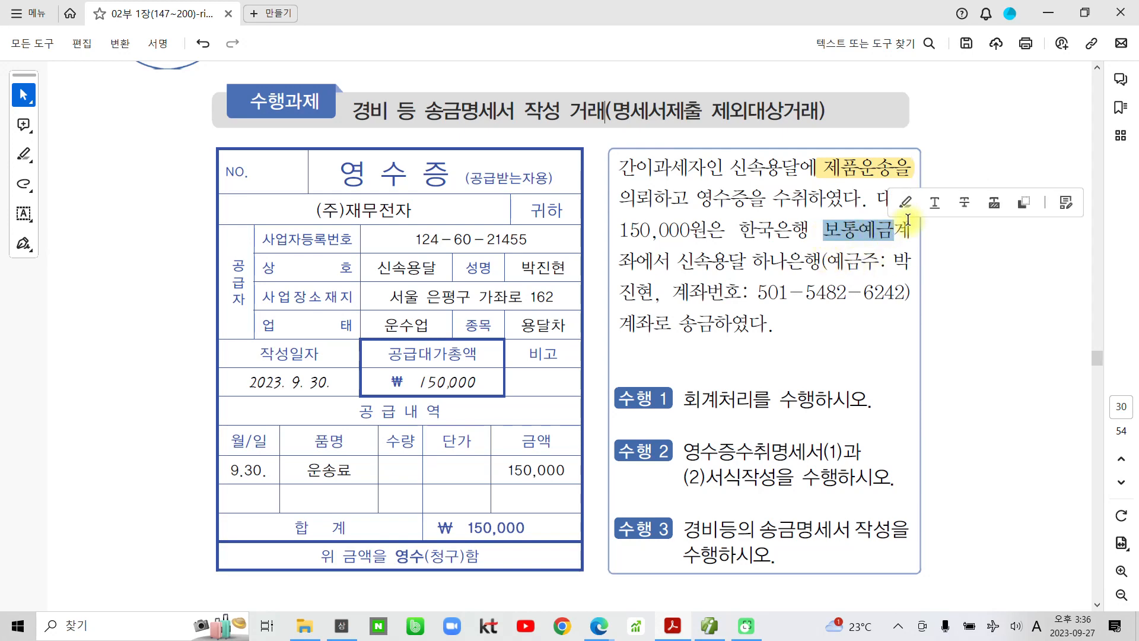
left_click(906, 200)
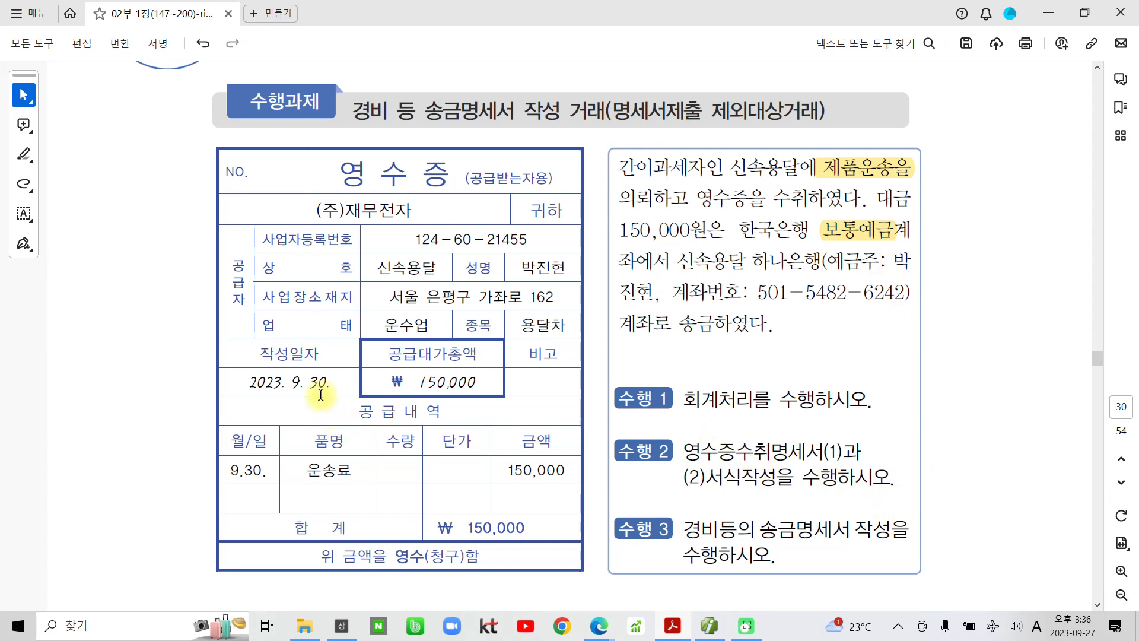
left_click_drag(331, 383, 249, 382)
left_click(299, 357)
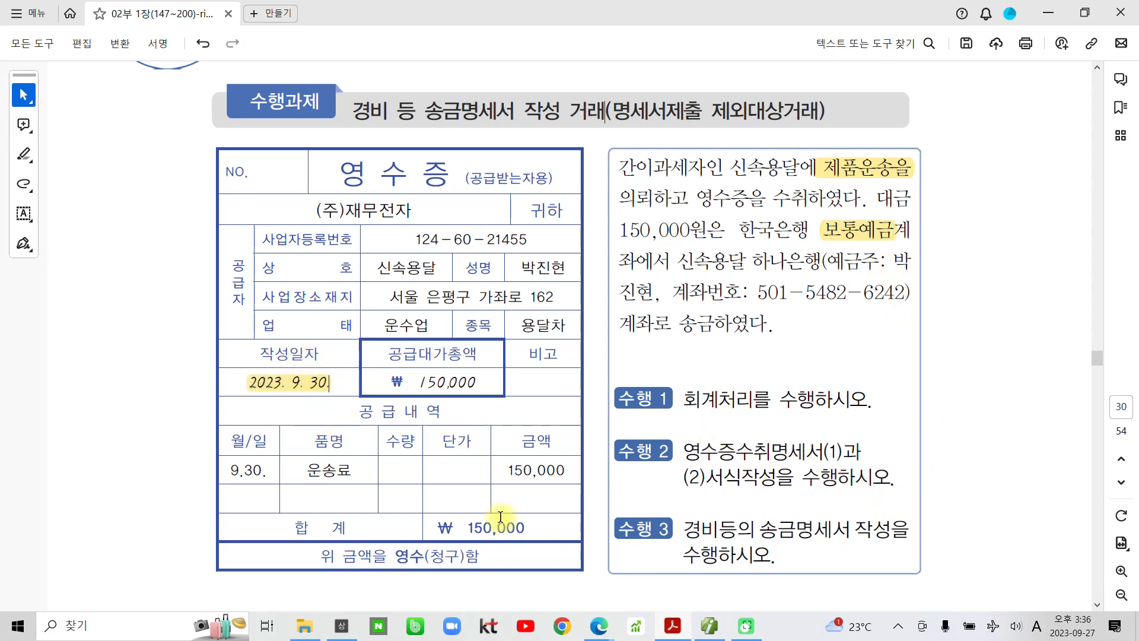
- Start a day-30 voucher with a debit line to 824 운반비, partner 03013 신속용달
left_click(710, 626)
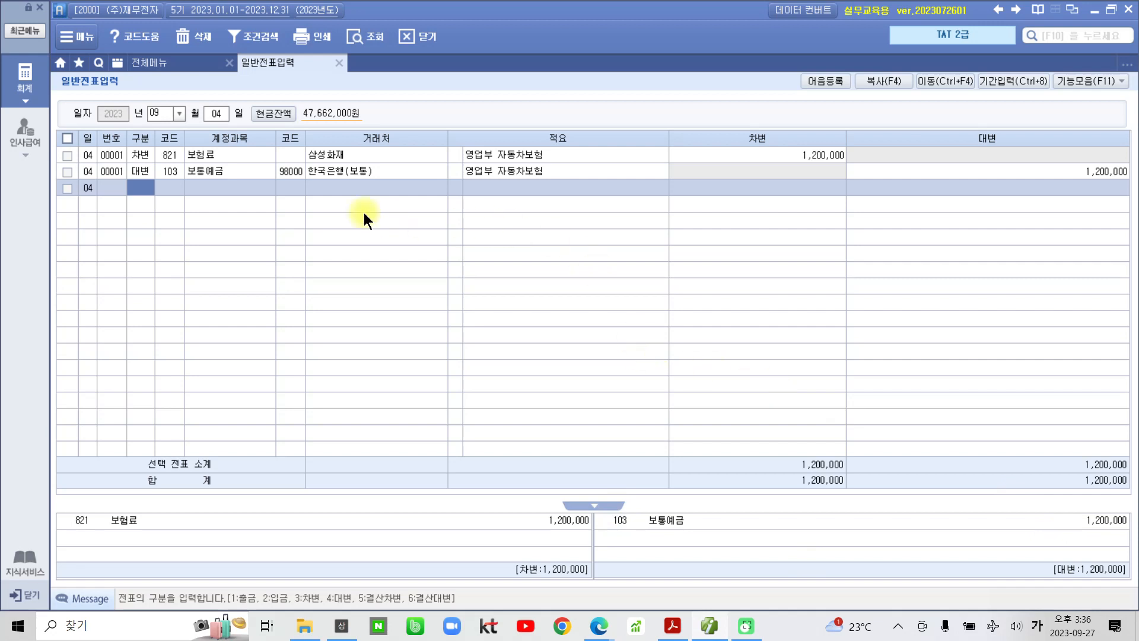
left_click(217, 114)
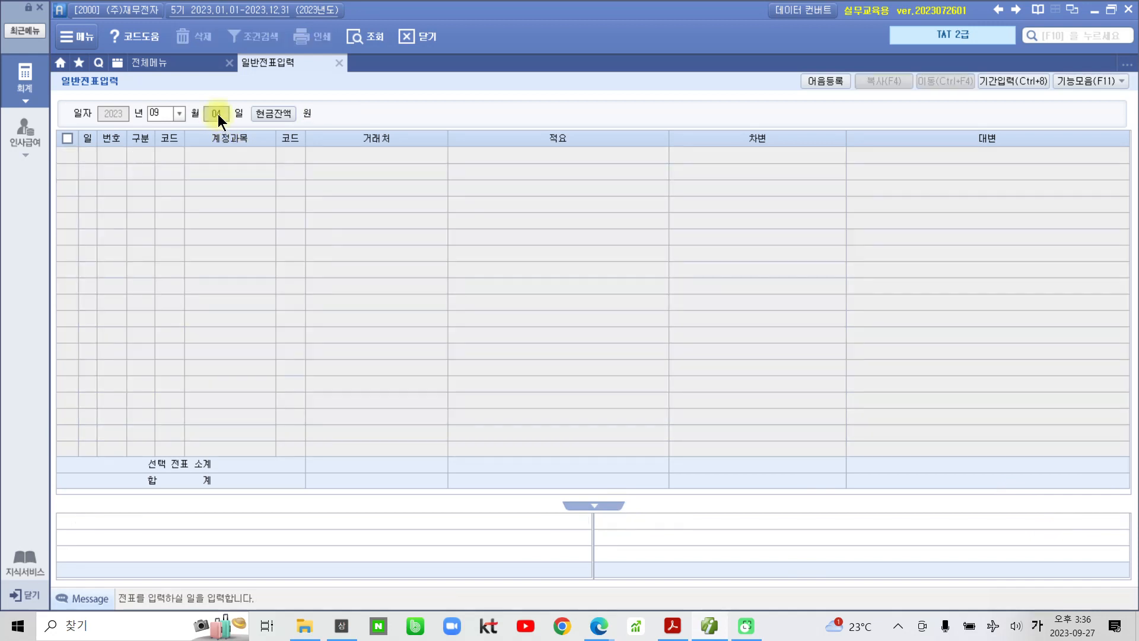
type("30")
key("Return")
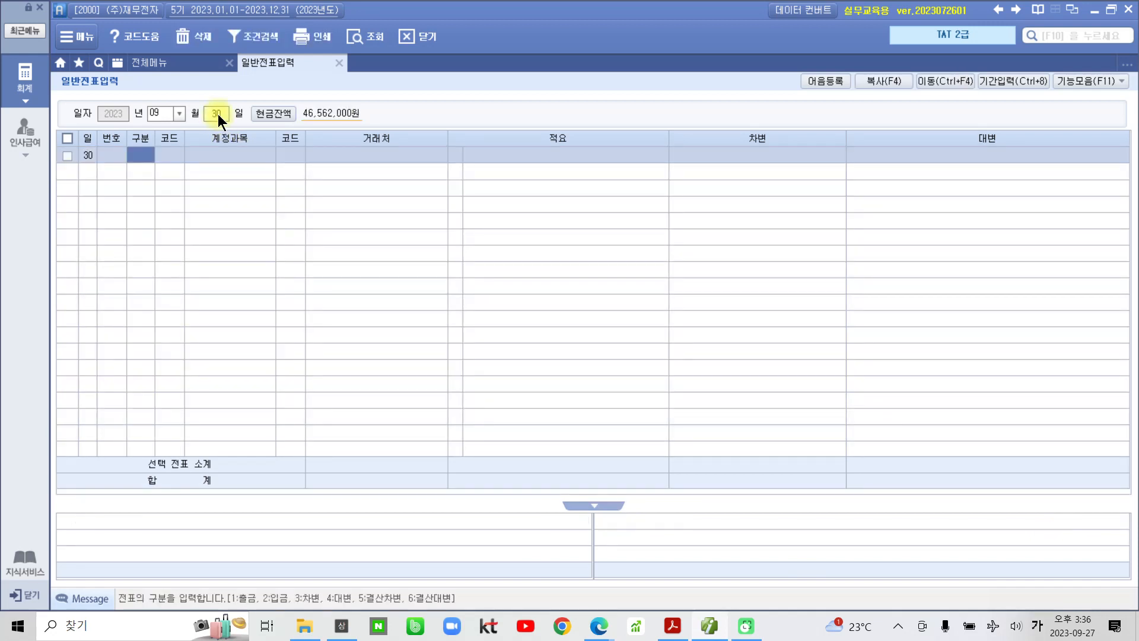
type("3")
key("Return")
type("운반")
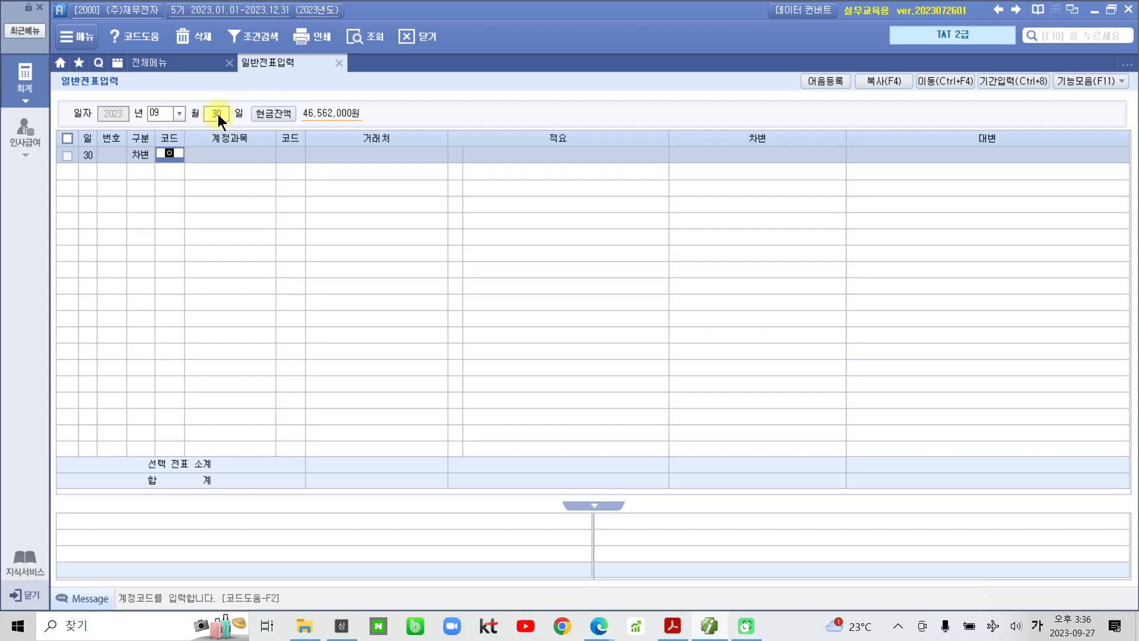
key("Return")
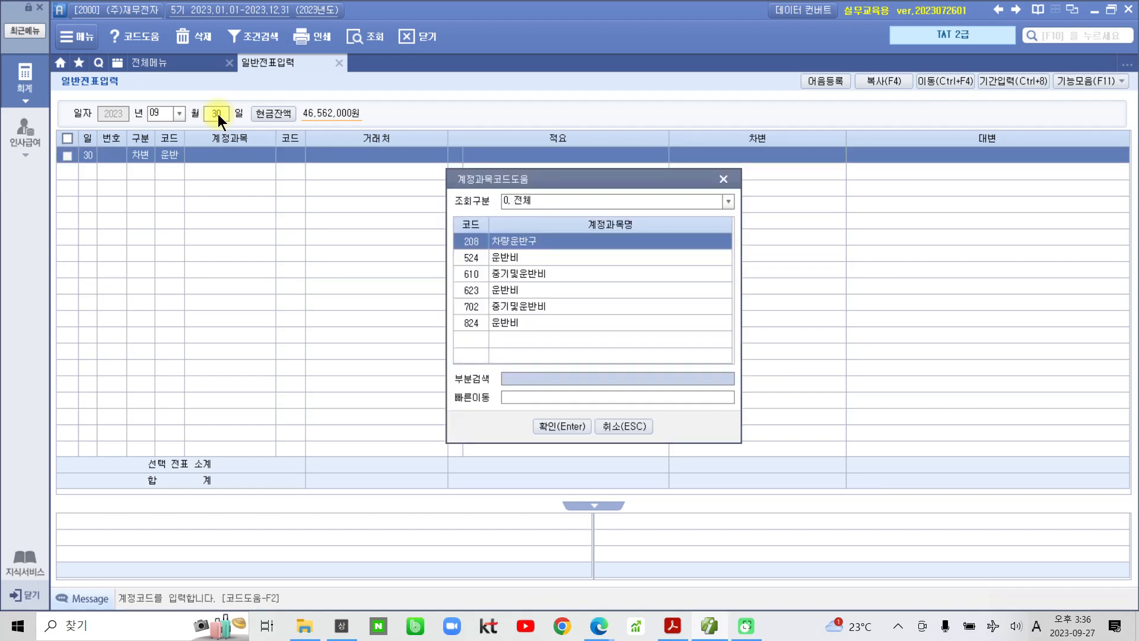
key("Down")
key("Down")
key("Down")
key("Down")
key("Down")
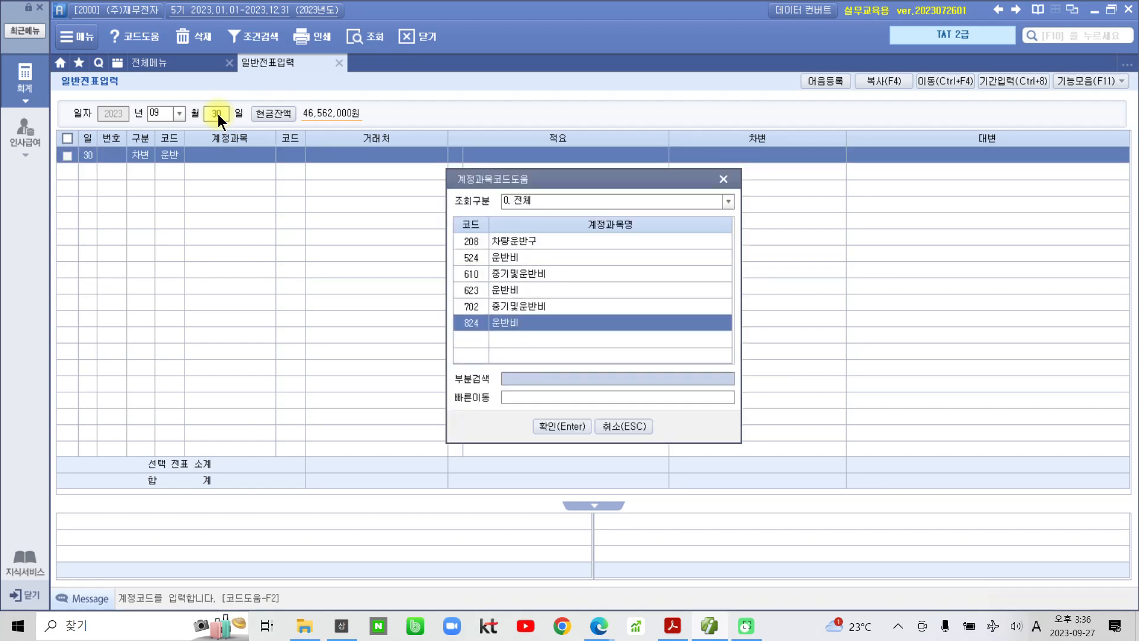
key("Return")
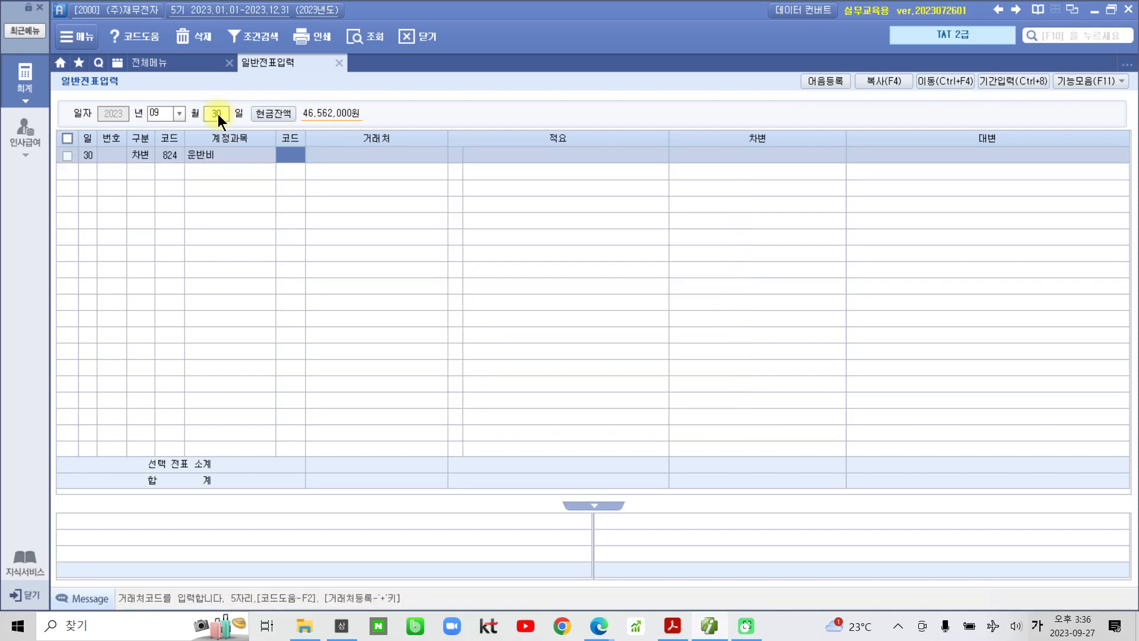
type("03013")
key("Return")
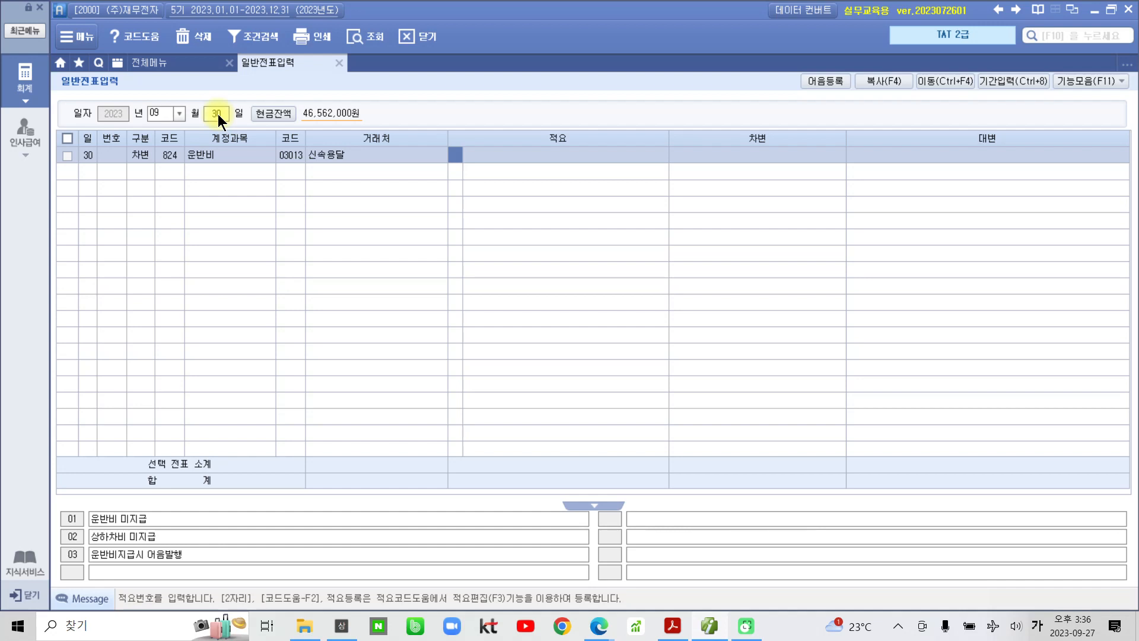
- Give the debit line summary 제품운반 and amount 150,000, correcting a mistyped 15,000
key("Return")
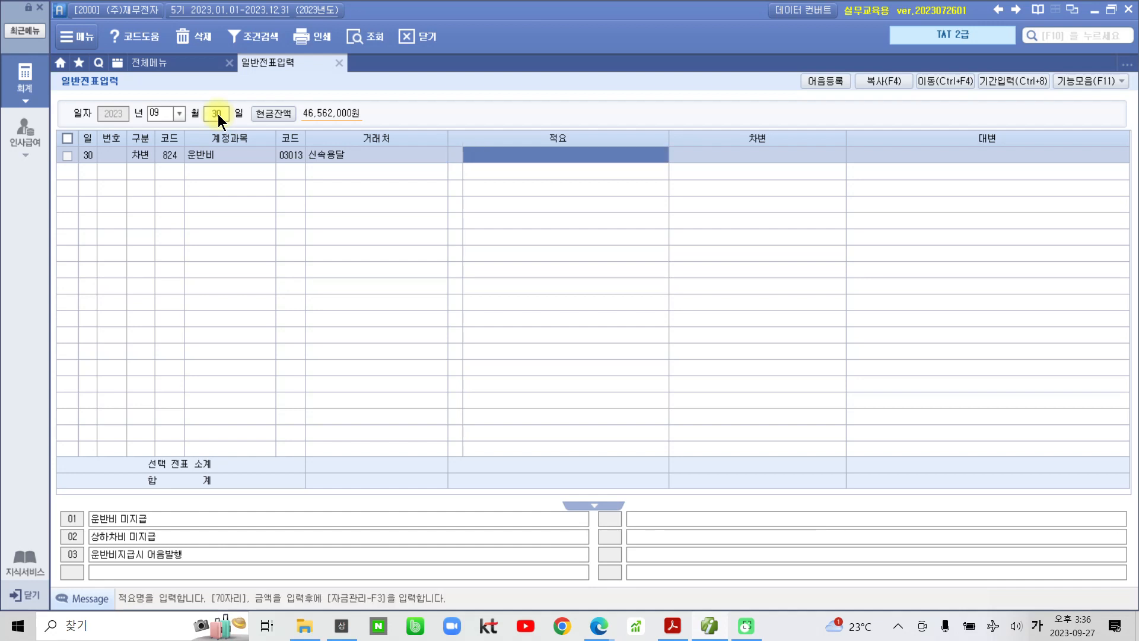
type("제품운")
type("반")
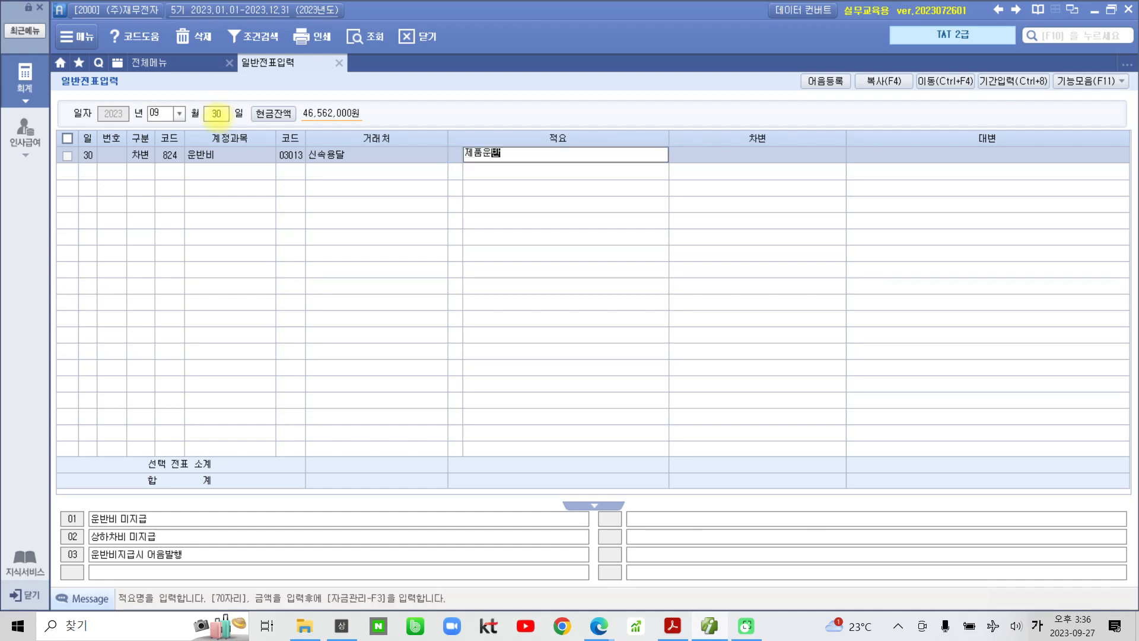
key("Return")
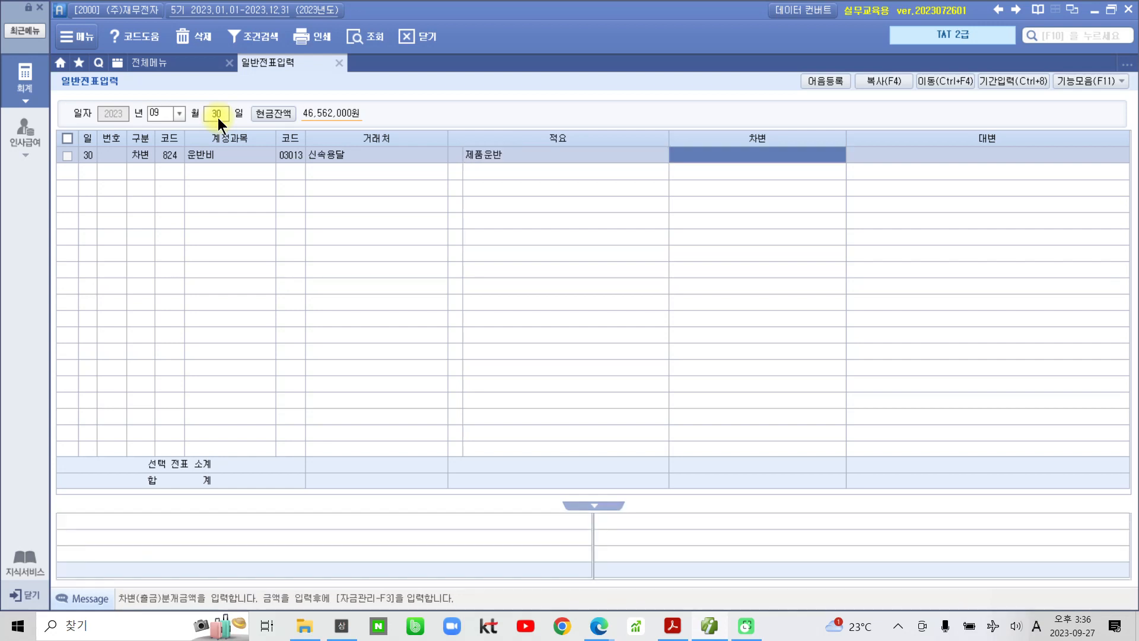
type("15")
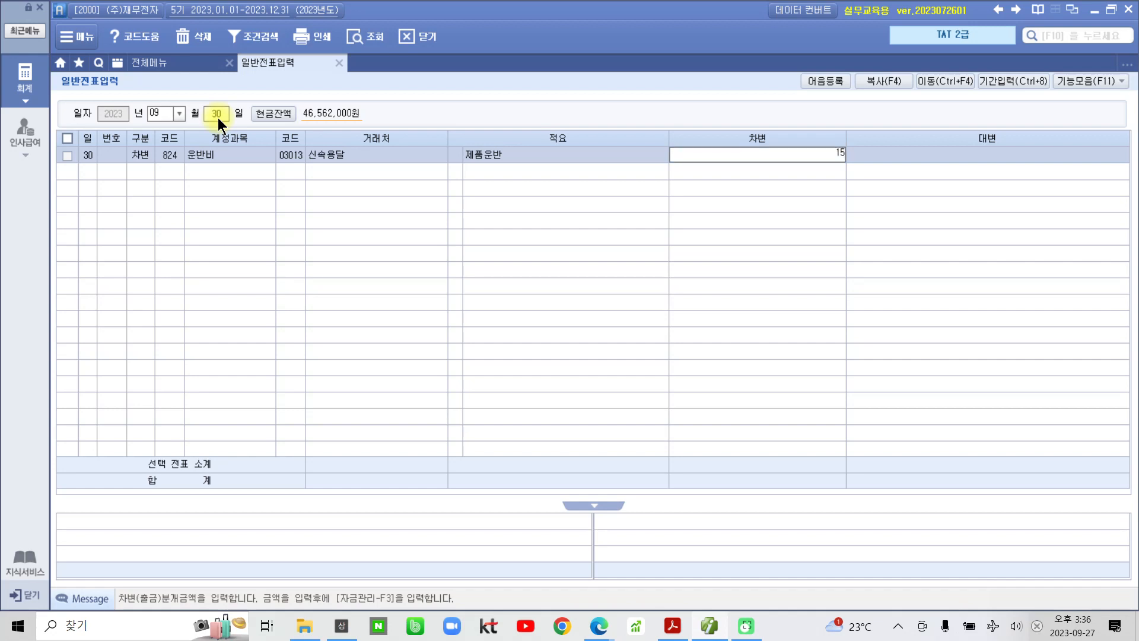
type(",000")
key("Return")
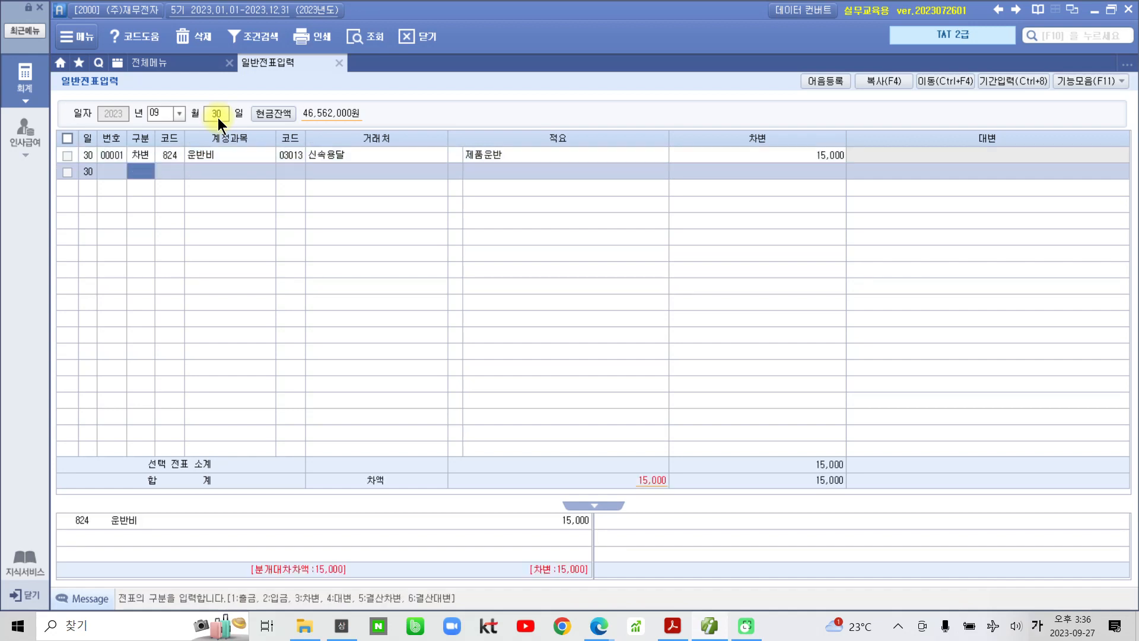
left_click(843, 155)
left_click(842, 153)
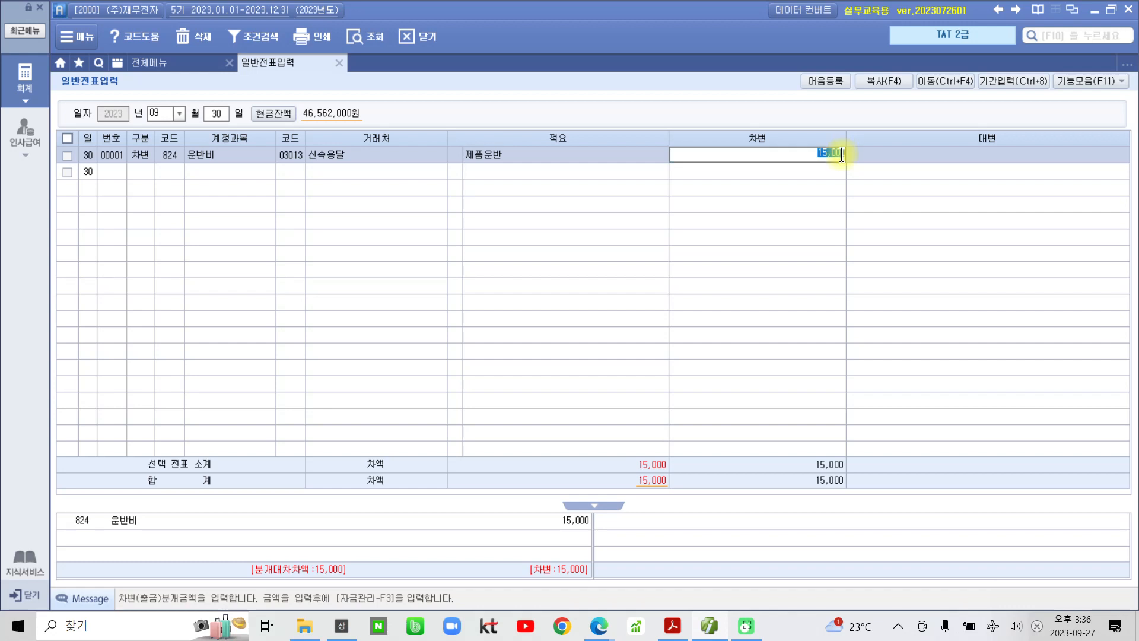
type("0")
key("Return")
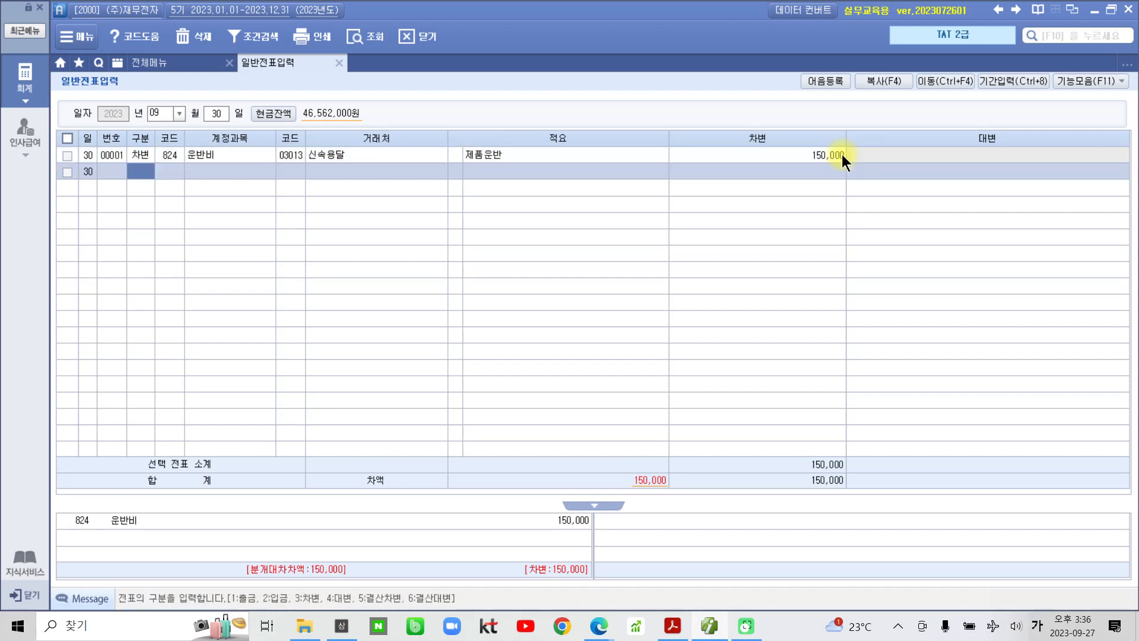
- Add the credit line 103 보통예금, partner 98000 한국은행(보통), 150,000, and review the voucher
type("4")
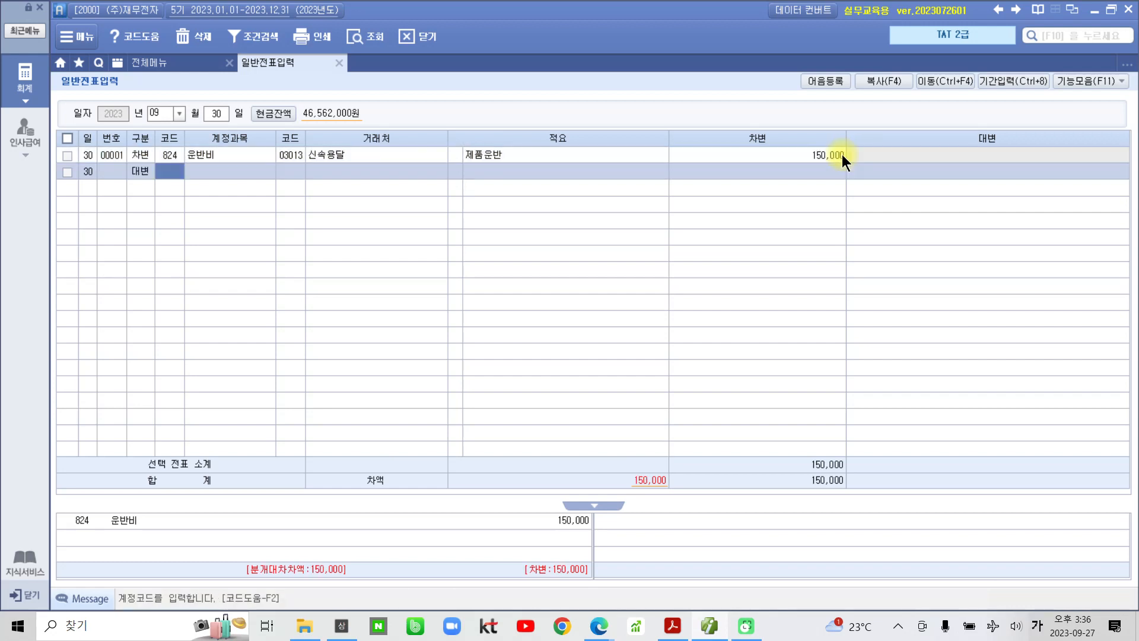
type("103")
key("Return")
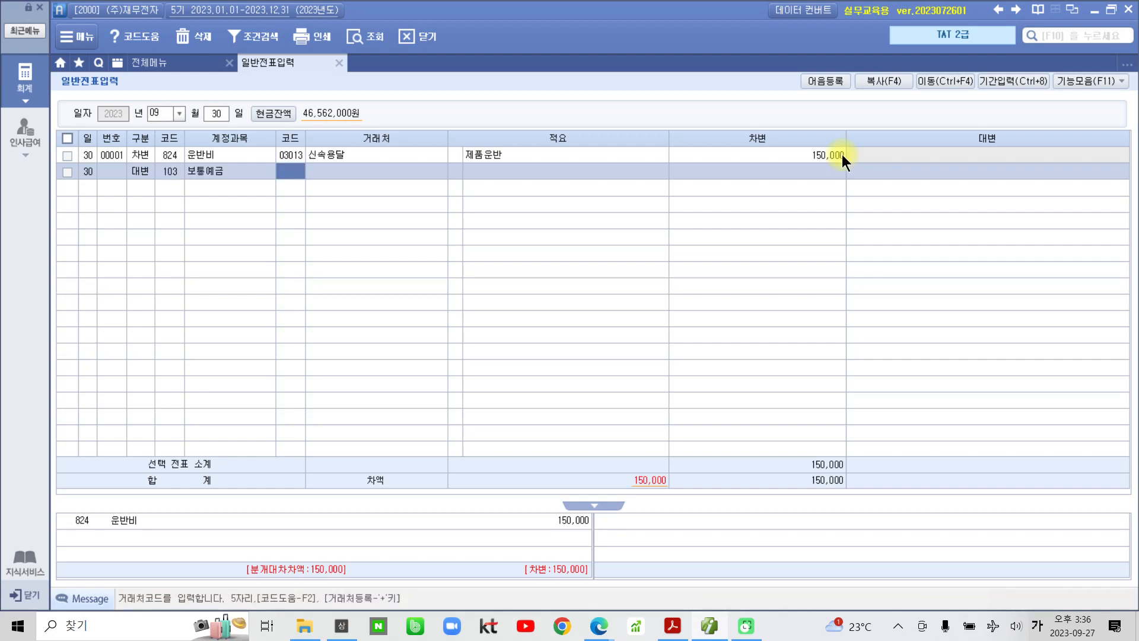
type("한국")
key("Return")
key("Down")
key("Return")
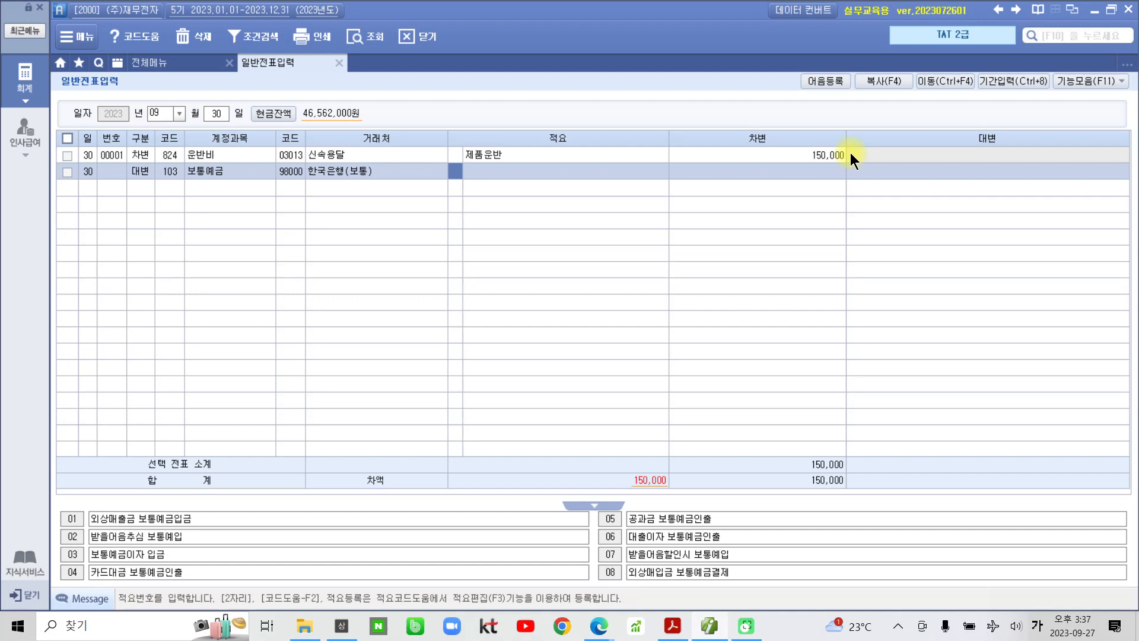
key("Return")
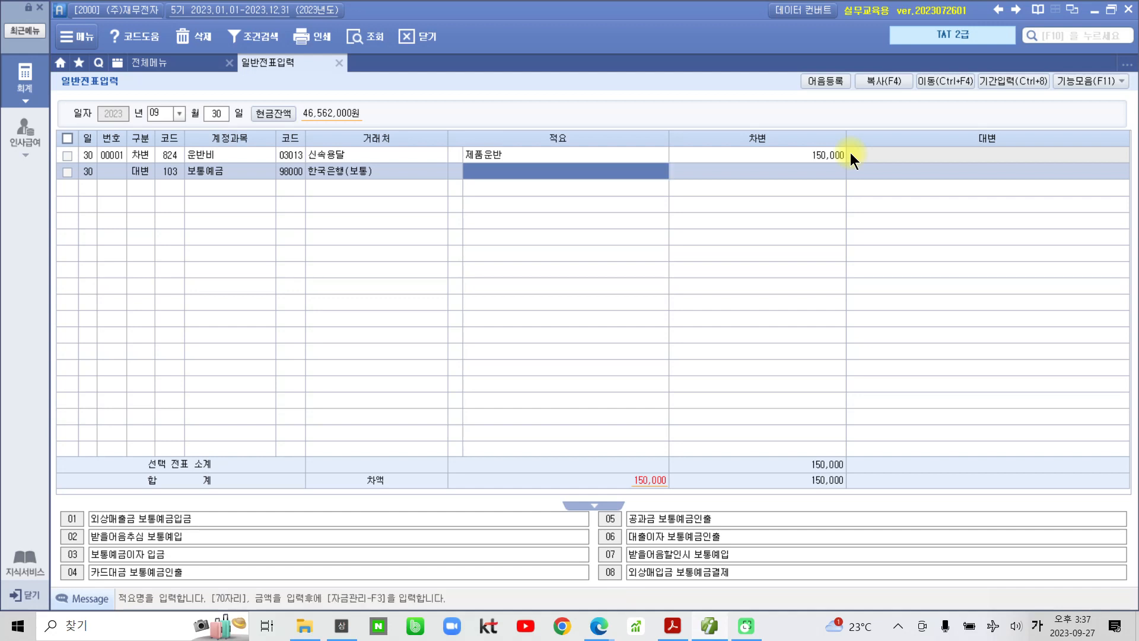
key("Return")
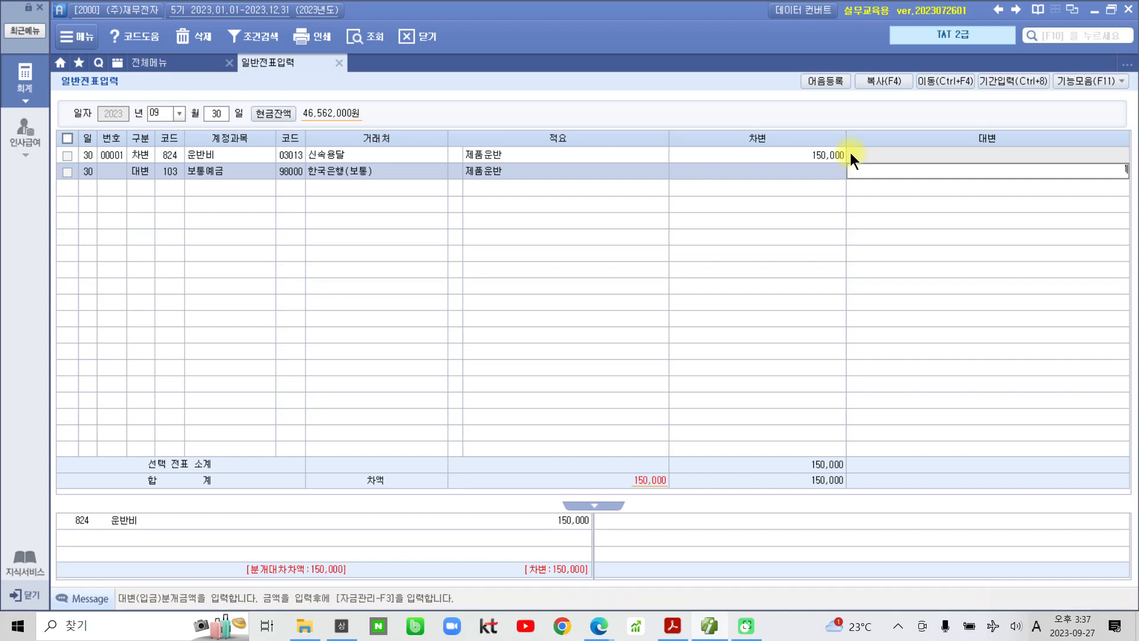
type("150,000")
key("Return")
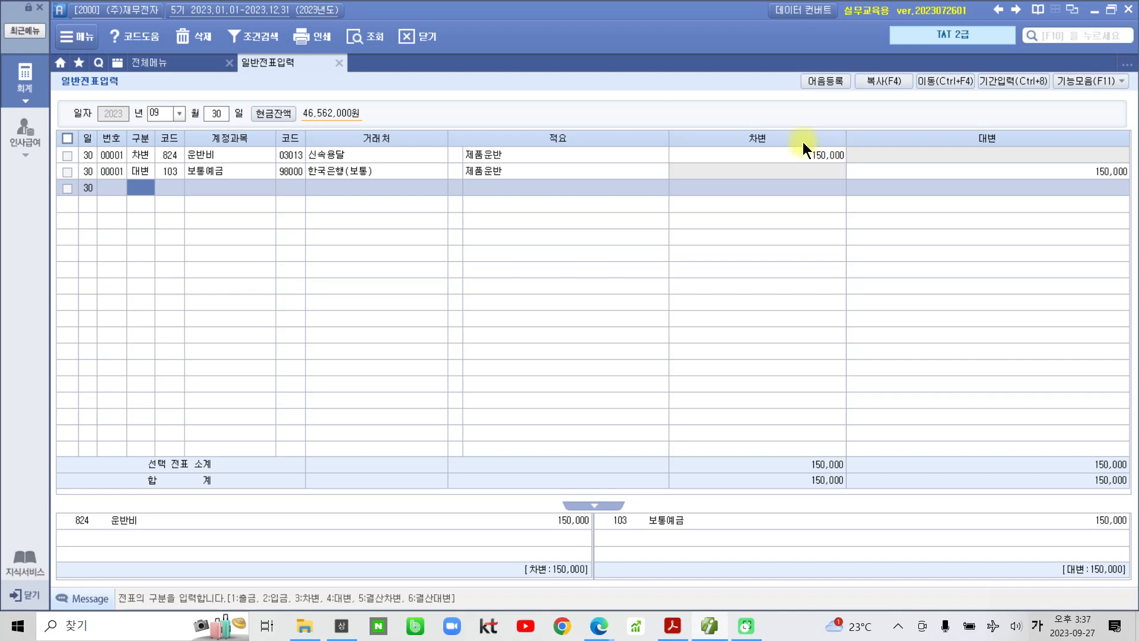
left_click(203, 153)
left_click(205, 174)
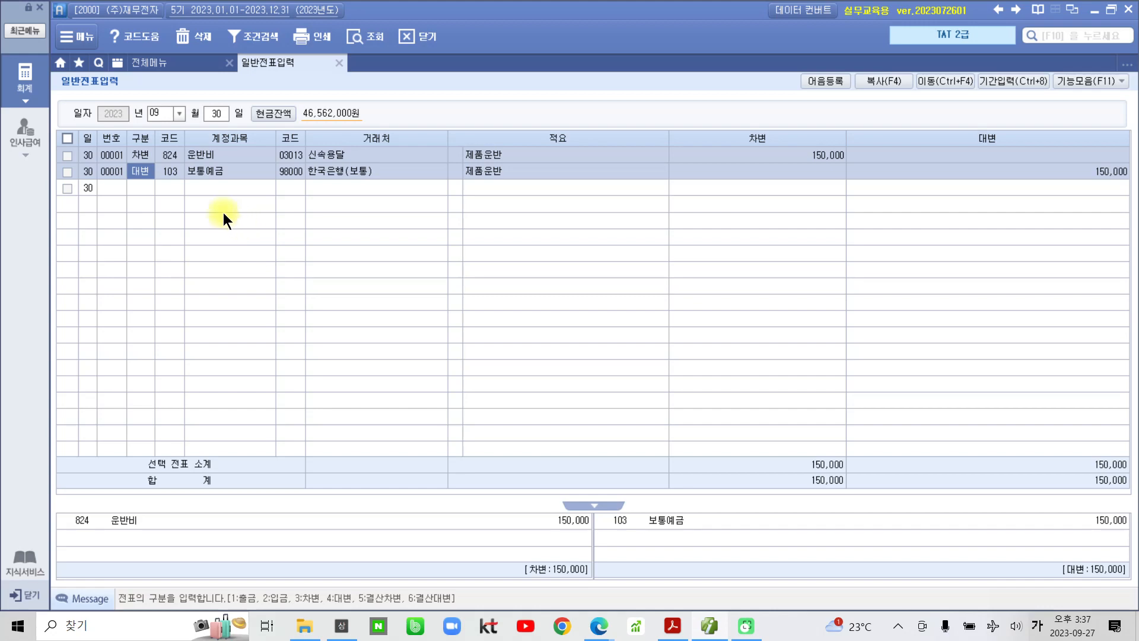
- Open 영수증수취명세서 and start a new row dated 2023-09-30
left_click(158, 66)
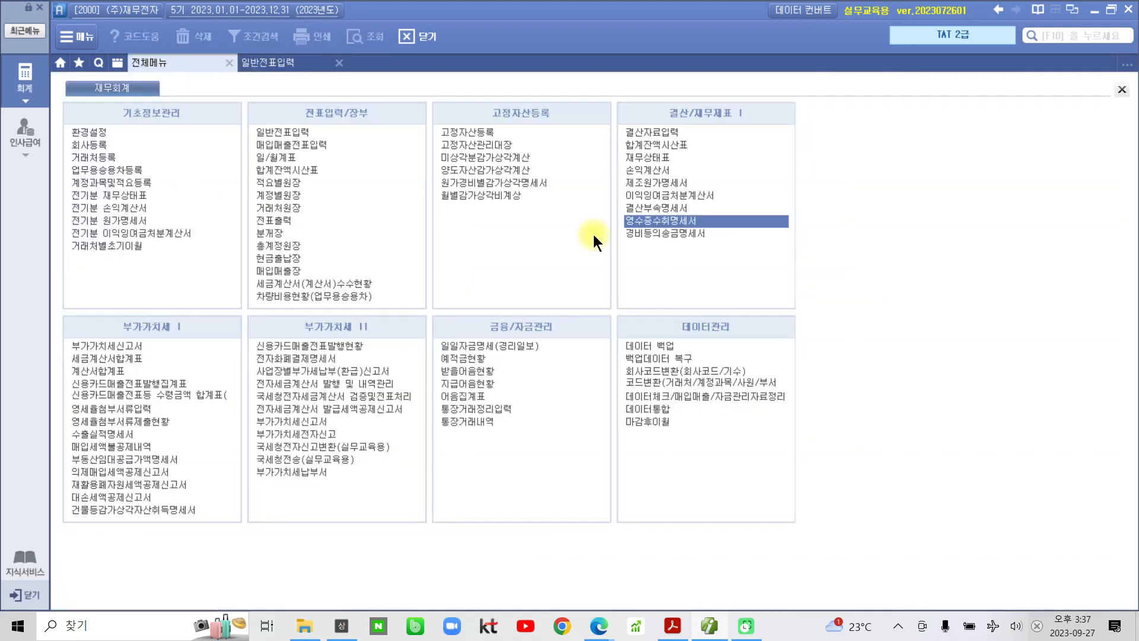
left_click(661, 220)
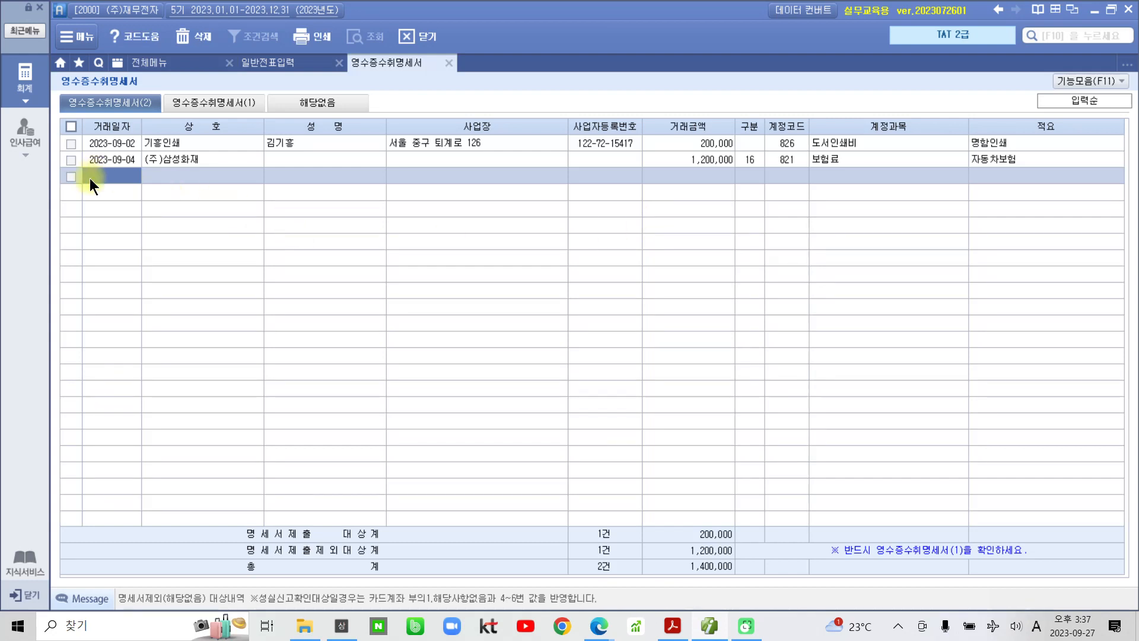
left_click(90, 178)
type("2023-09-30")
key("Return")
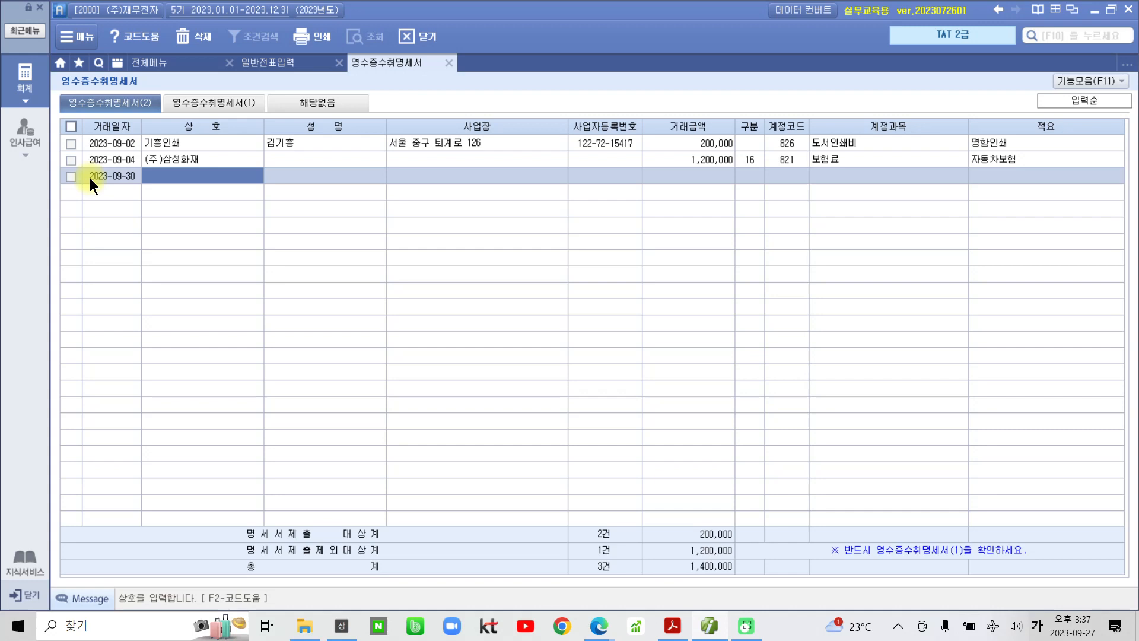
- Enter 상호 신속용달, the representative's name, business address and registration number, then type amount 150,000
type("신속용ㄷ")
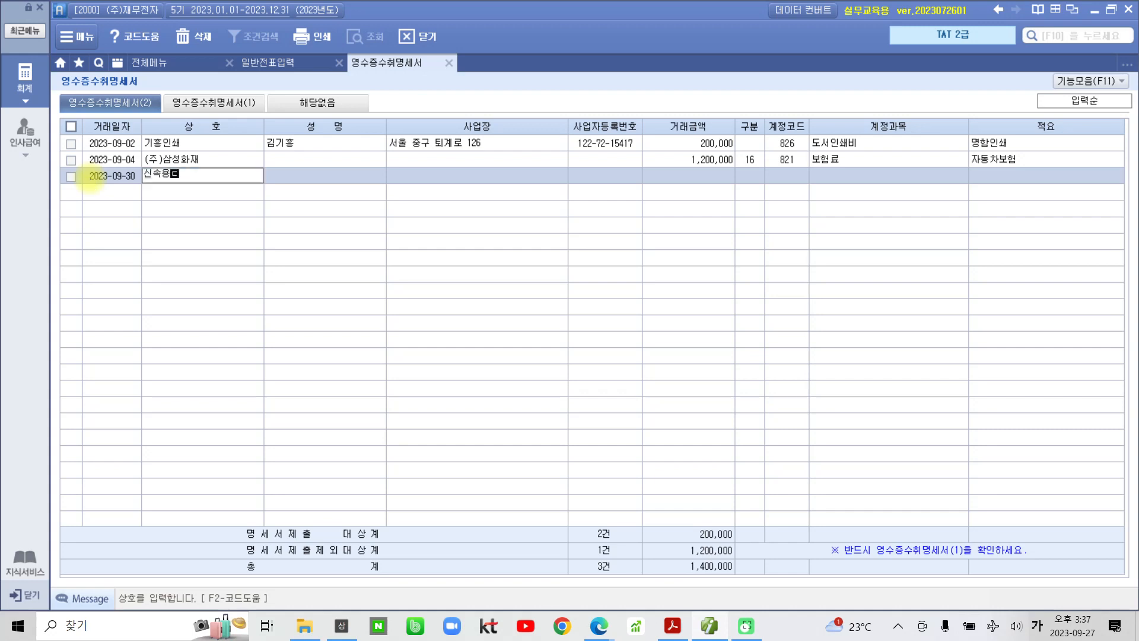
type("ㅓㄹ")
key("Return")
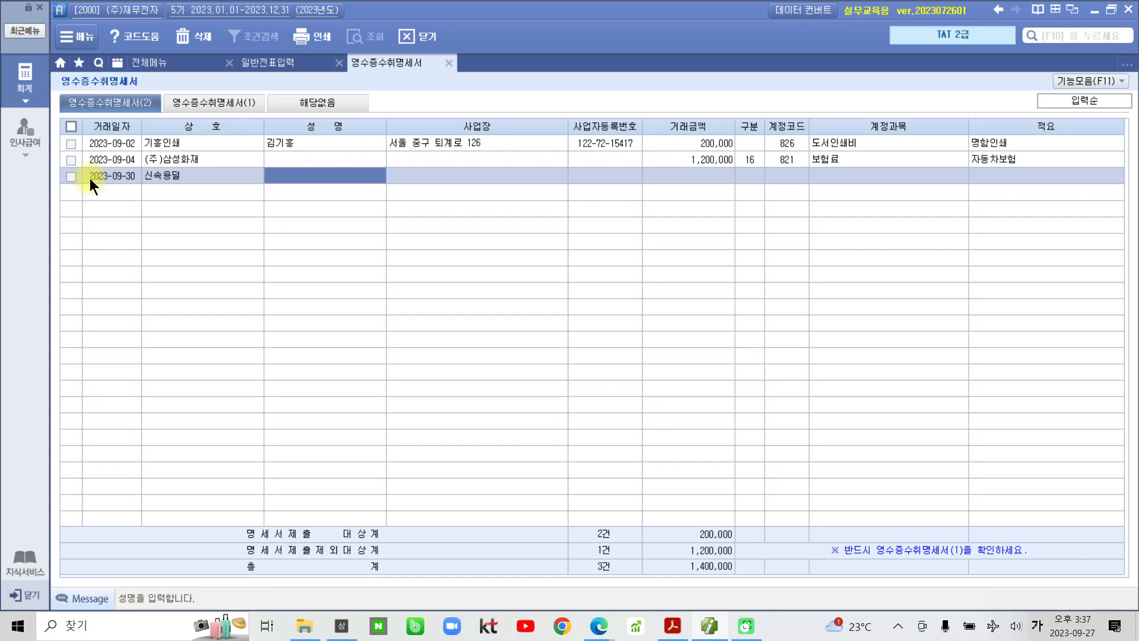
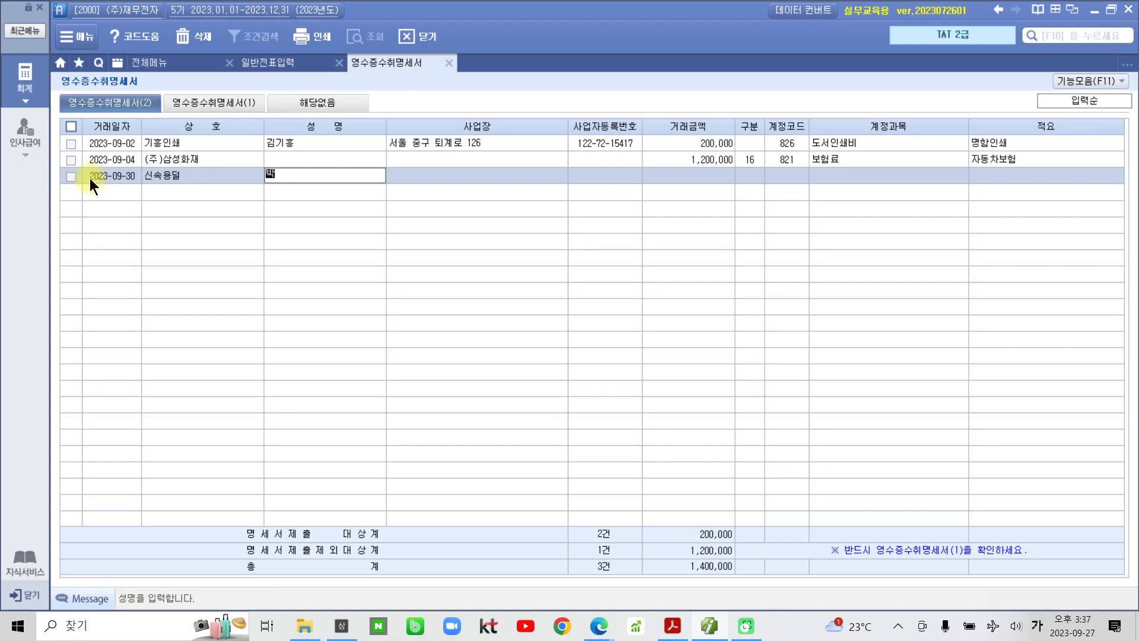
key("Return")
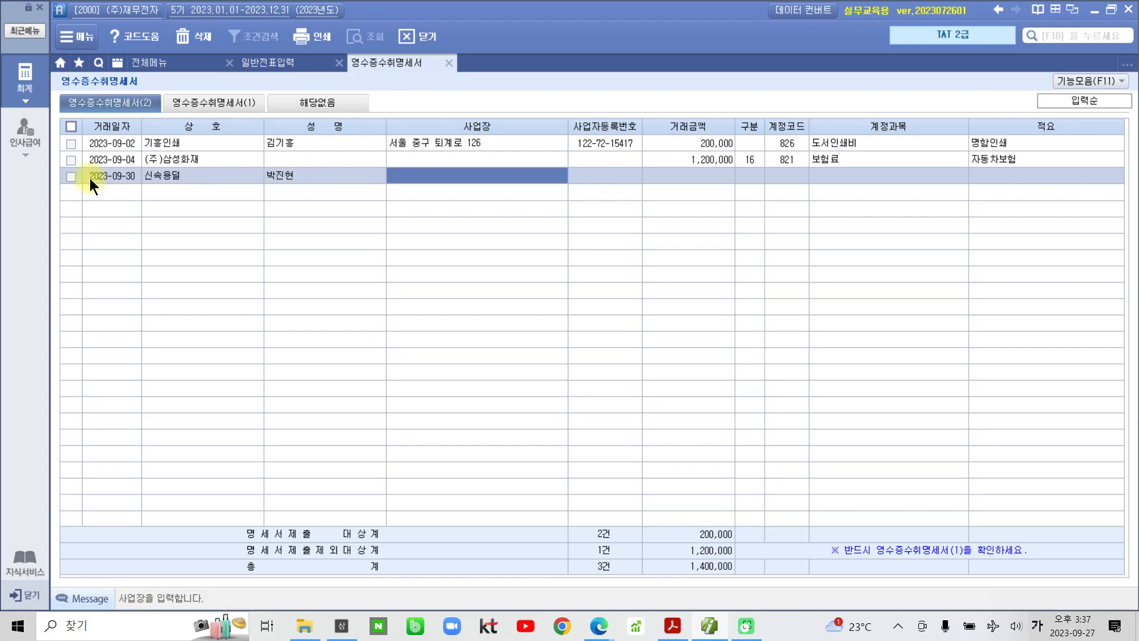
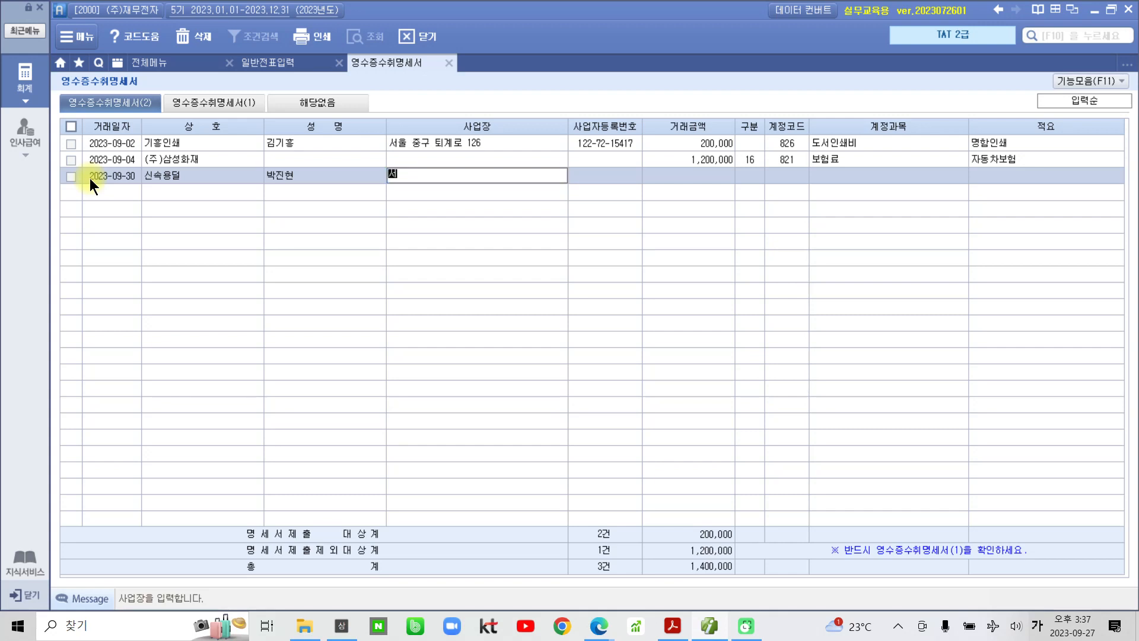
key("Return")
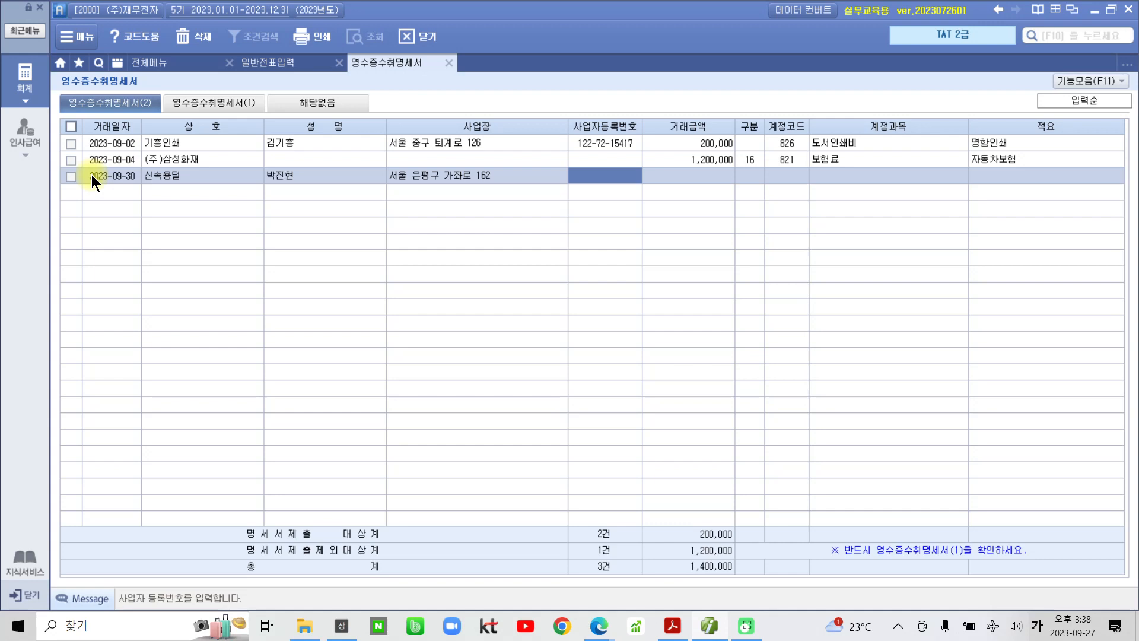
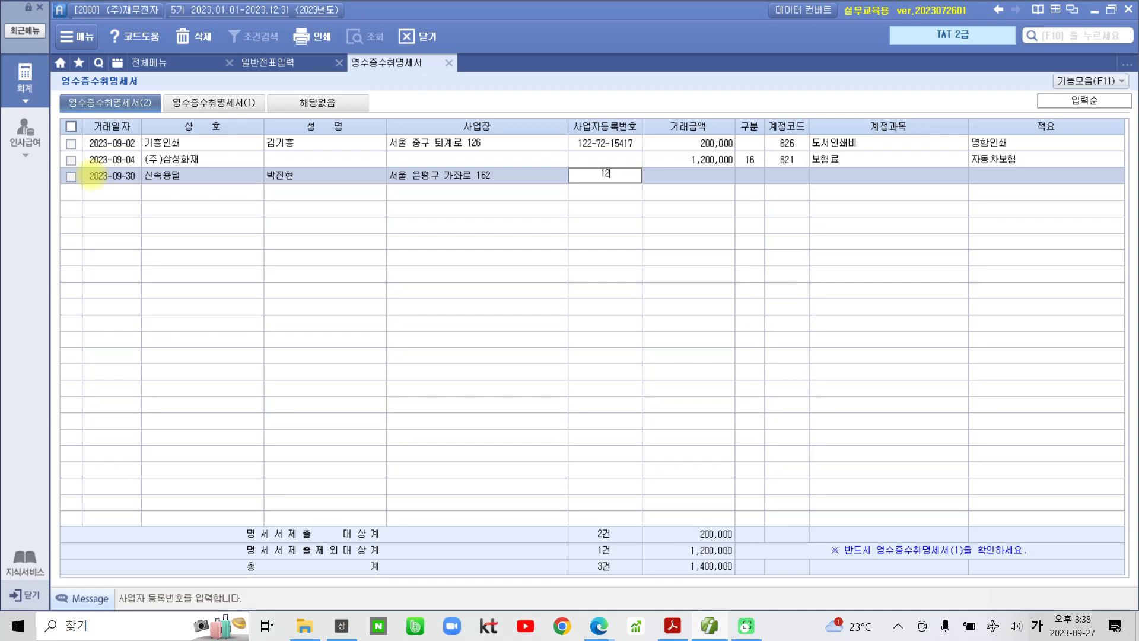
key("Return")
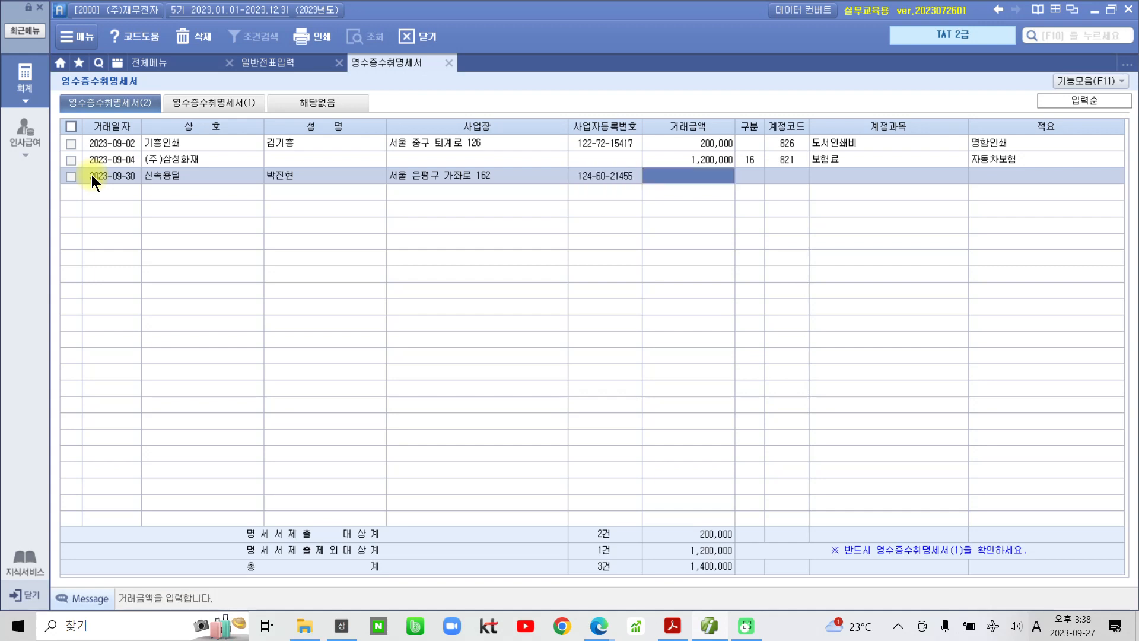
type("150,000")
- Commit the 150,000 amount and enter 구분 code 33 for the row
key("Return")
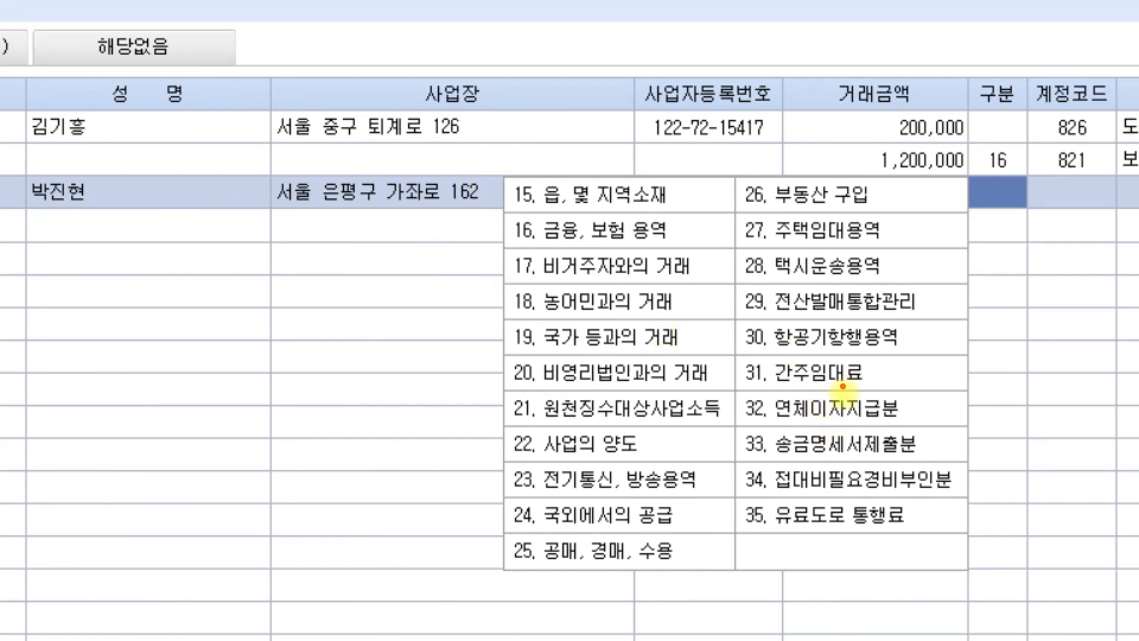
mouse_move(737, 427)
left_mouse_down()
mouse_move(756, 467)
mouse_move(946, 455)
mouse_move(941, 412)
mouse_move(734, 426)
left_mouse_up()
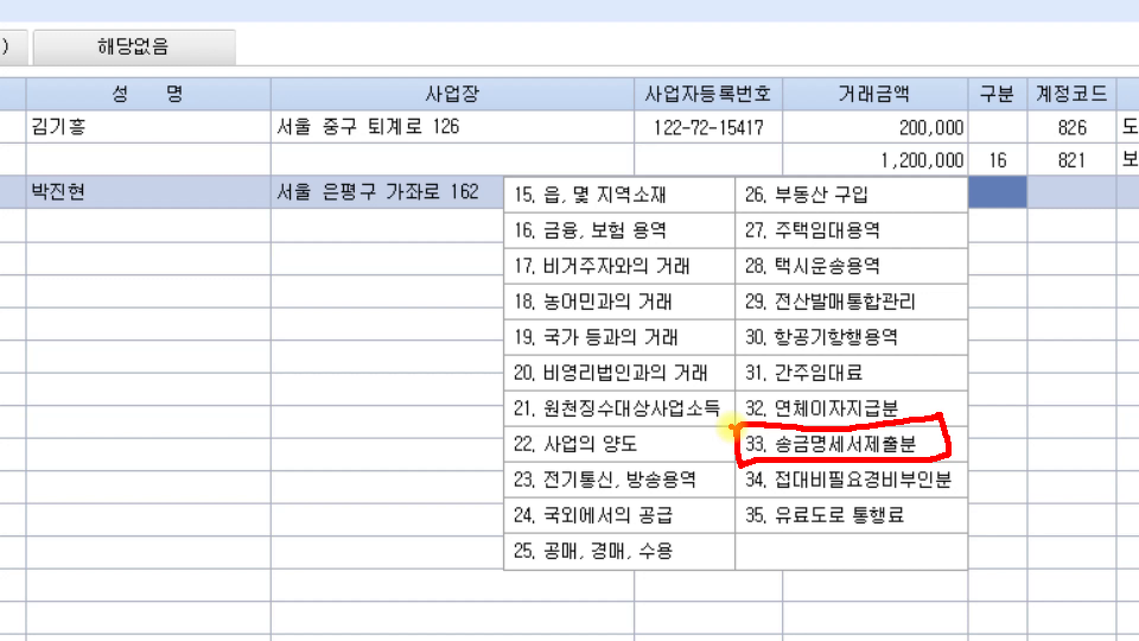
key("Escape")
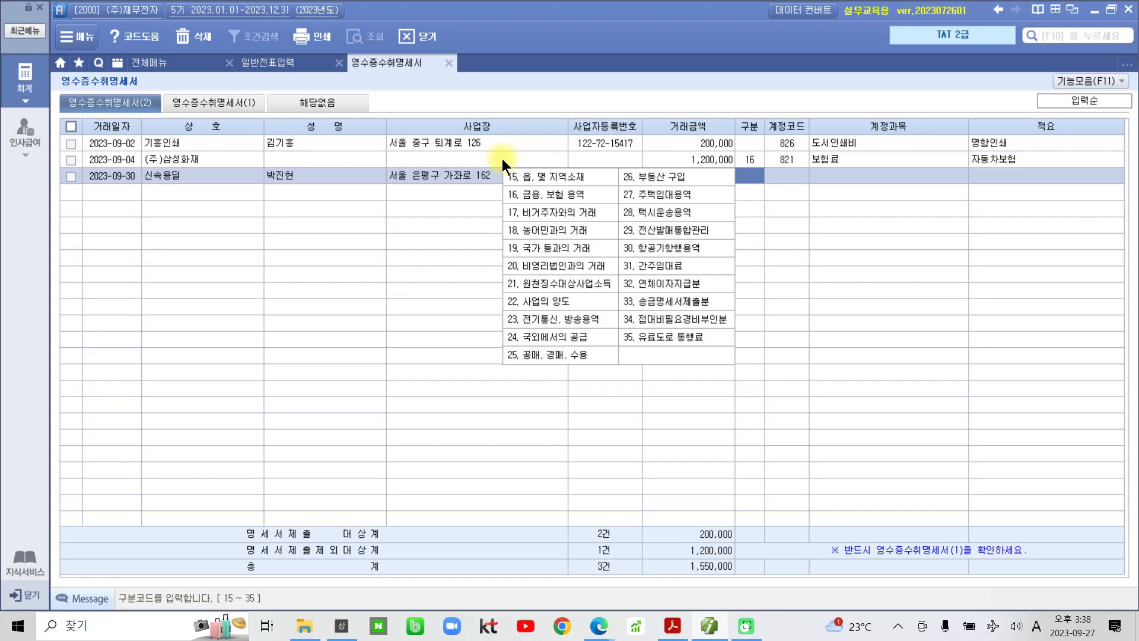
type("33")
- Confirm 구분 33, assign account 824 운반비 via the F2 lookup, and enter 적요 제품운반비
key("Return")
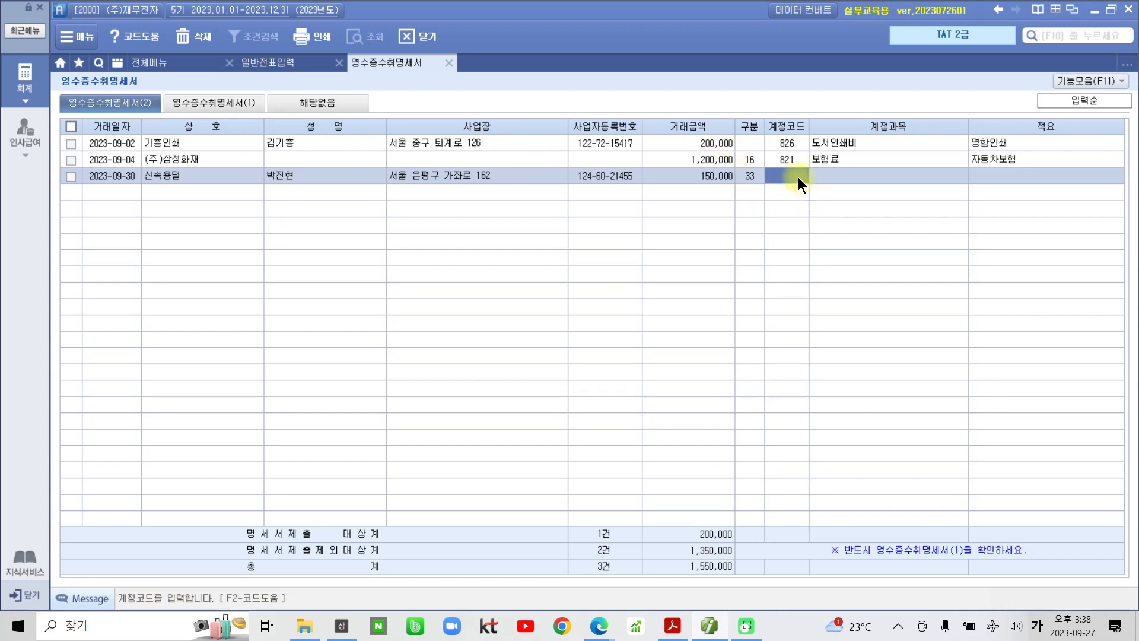
key("F2")
type("운ㅂ")
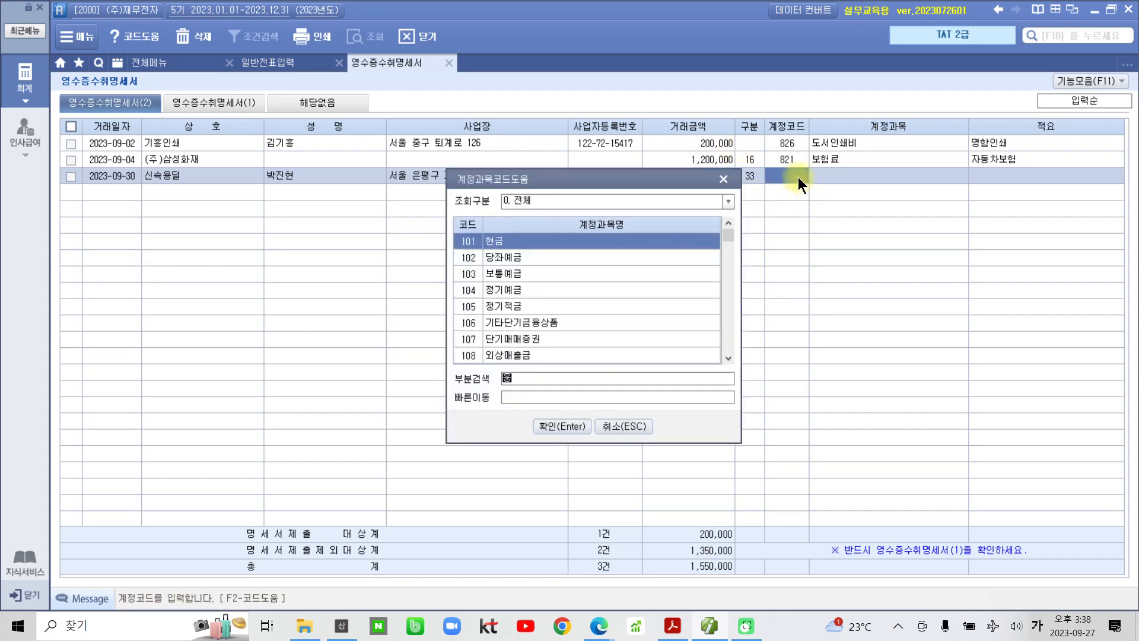
type("ㅏㄴ")
key("Return")
key("Down")
key("Down")
key("Down")
key("Down")
key("Down")
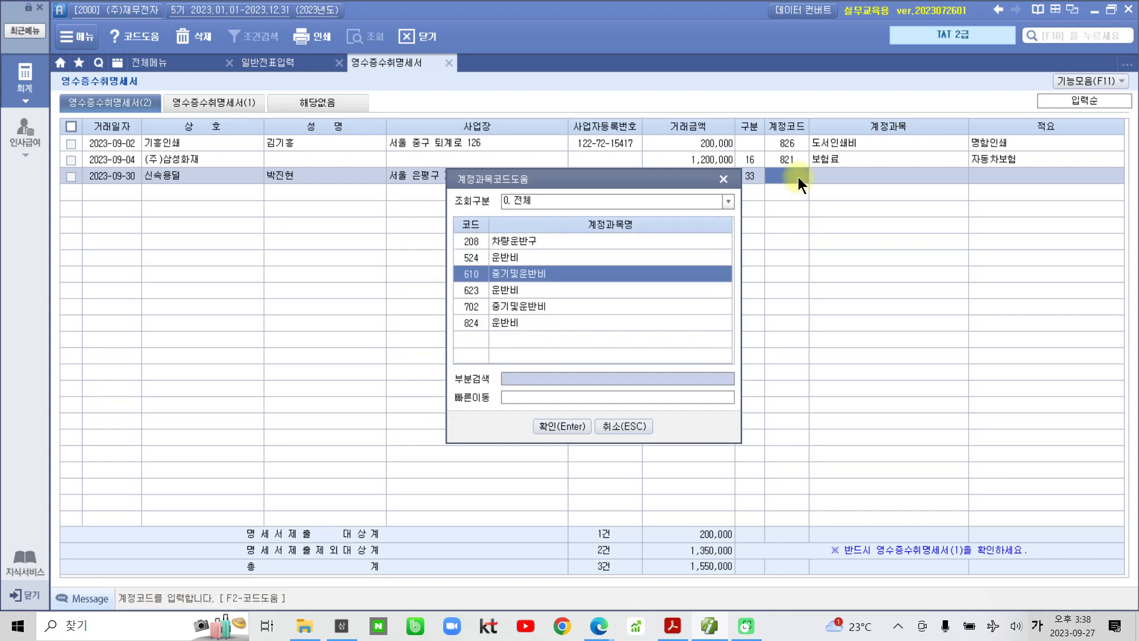
key("Return")
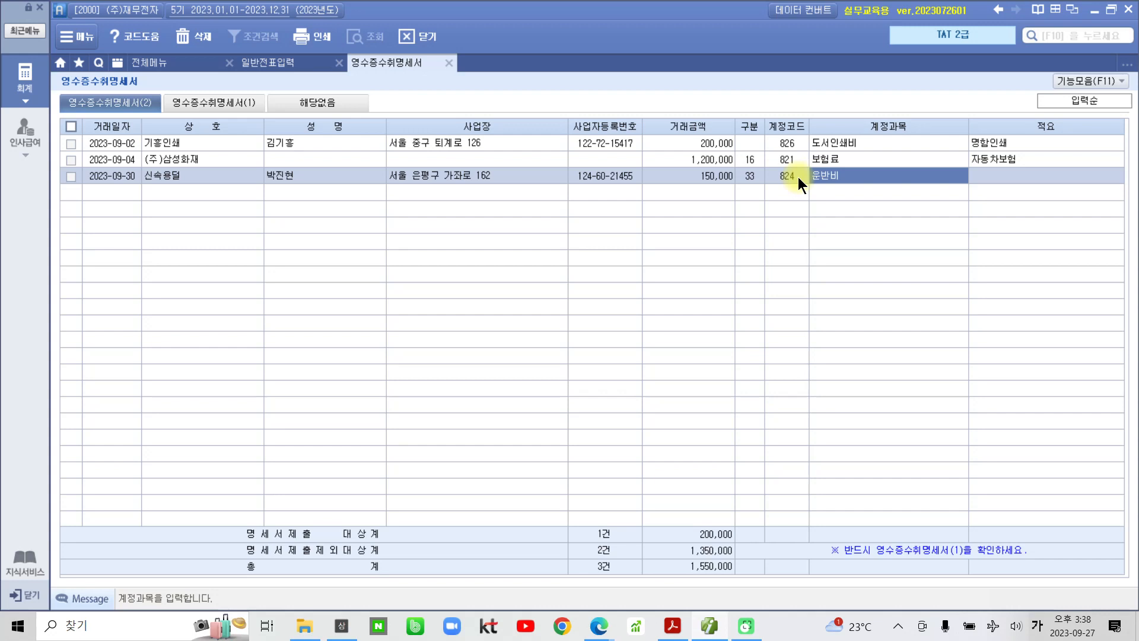
key("Return")
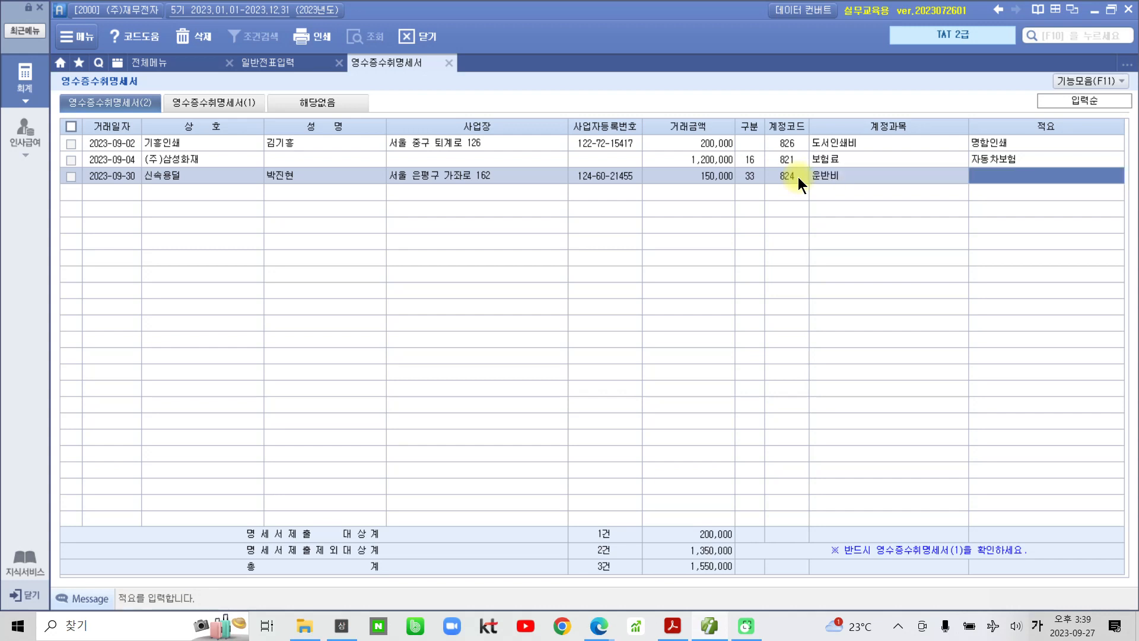
type("제")
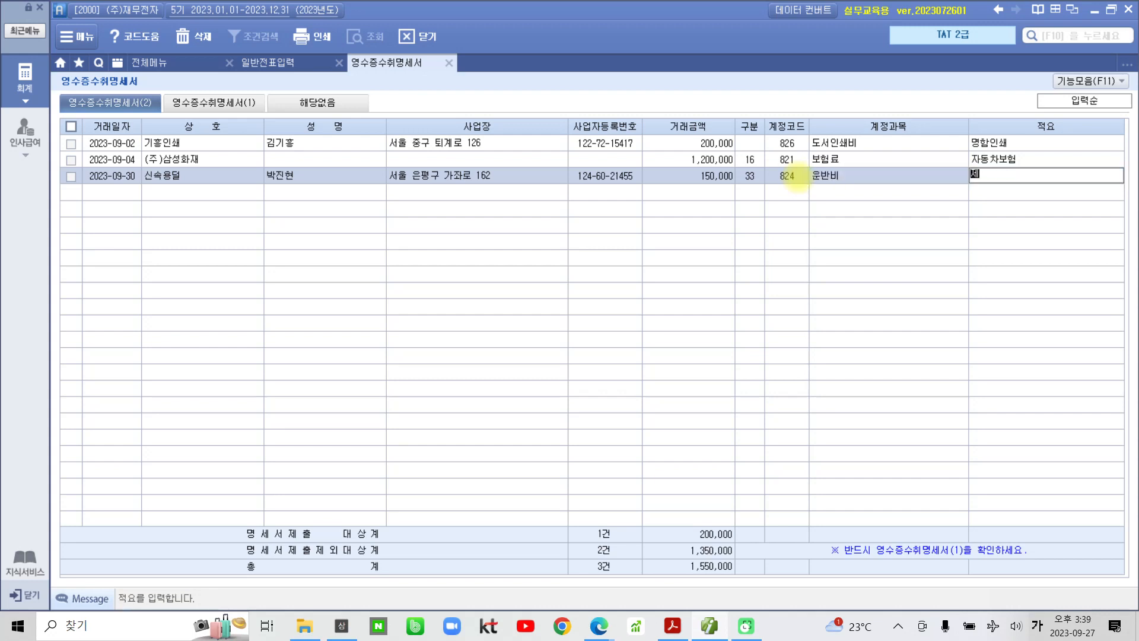
type("ㅜ품운반비")
key("Return")
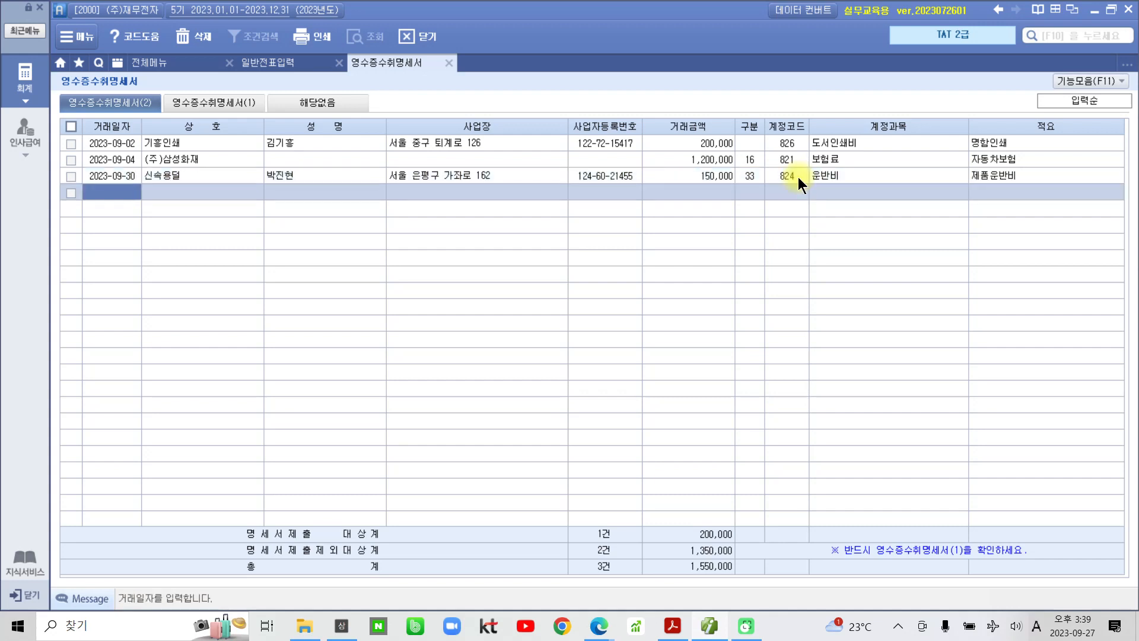
- Review 영수증수취명세서(1) showing 33 송금명세서제출분 1건, 150,000, then close the form
left_click(227, 102)
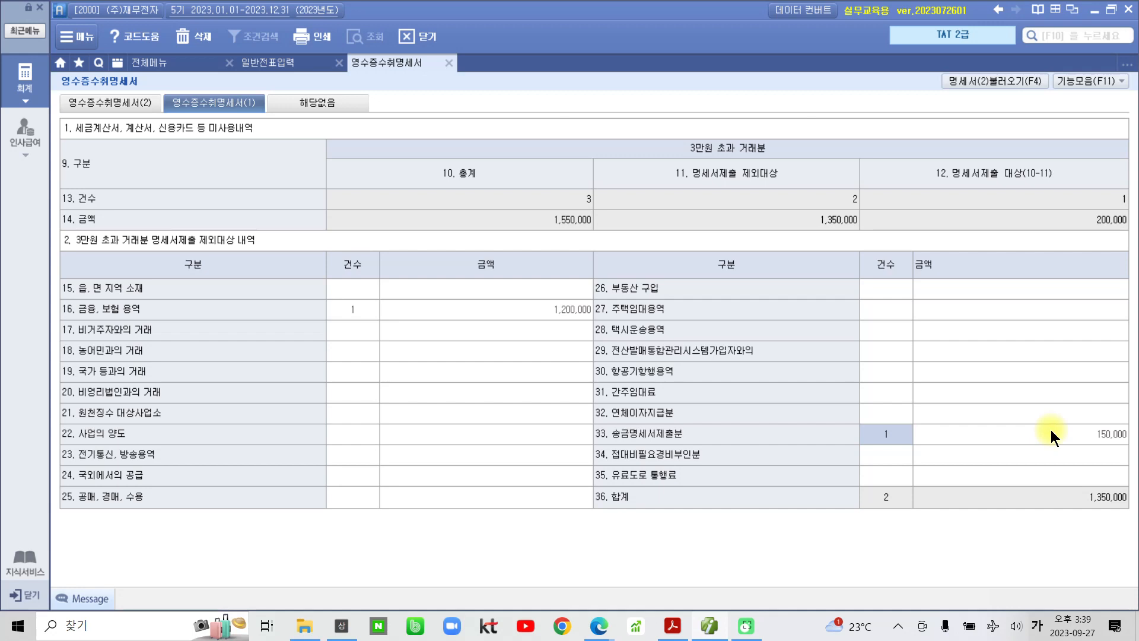
left_click(1079, 438)
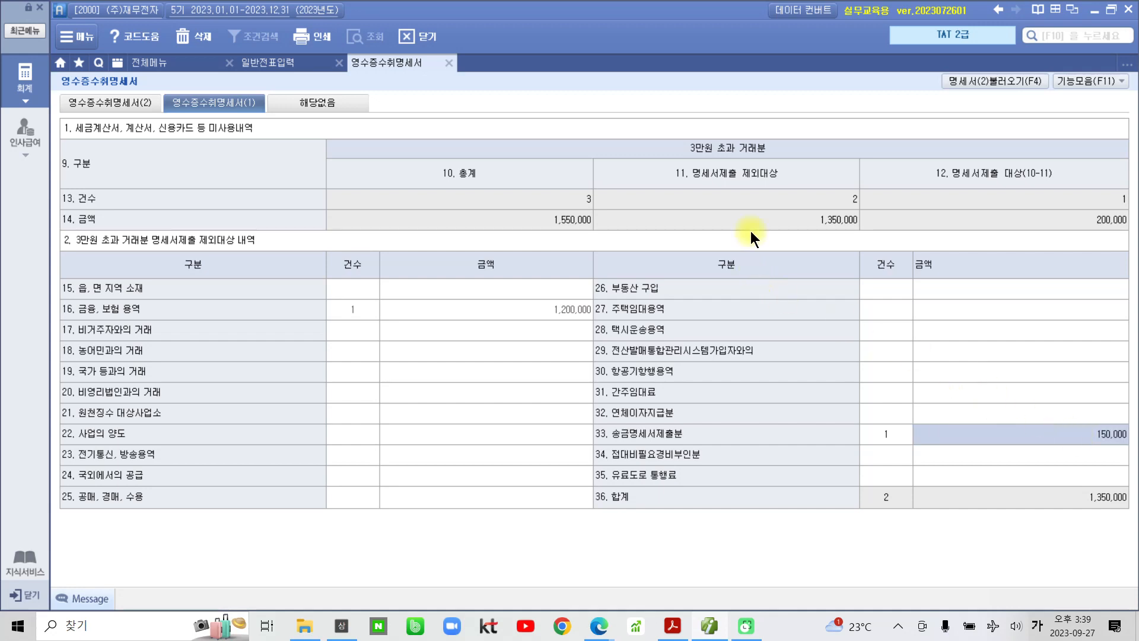
left_click(808, 204)
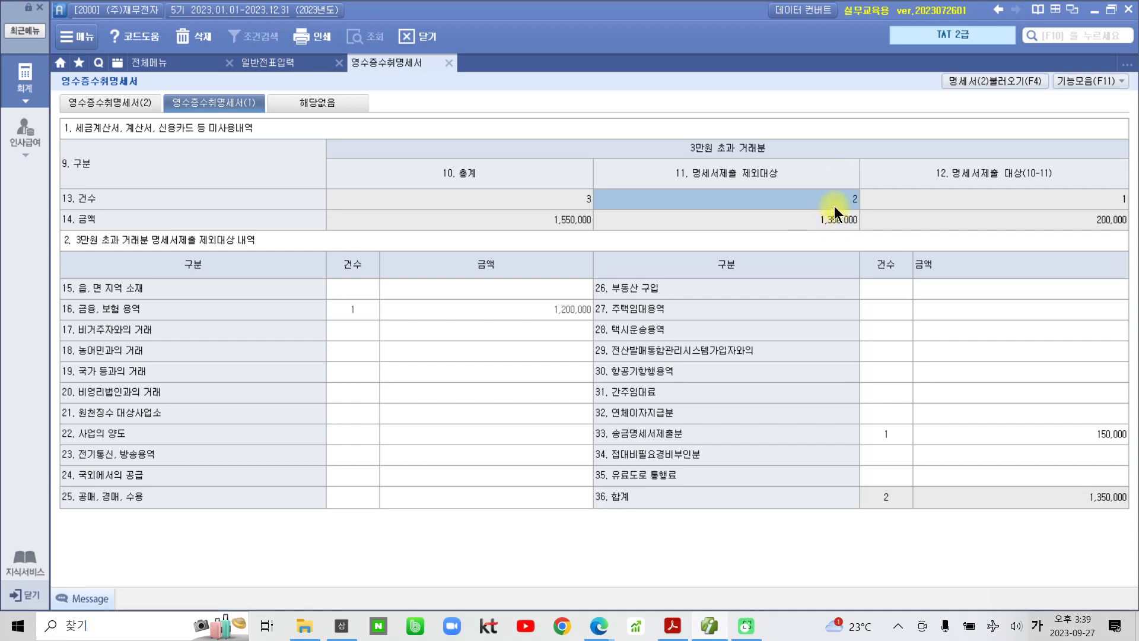
left_click(1010, 78)
left_click(448, 62)
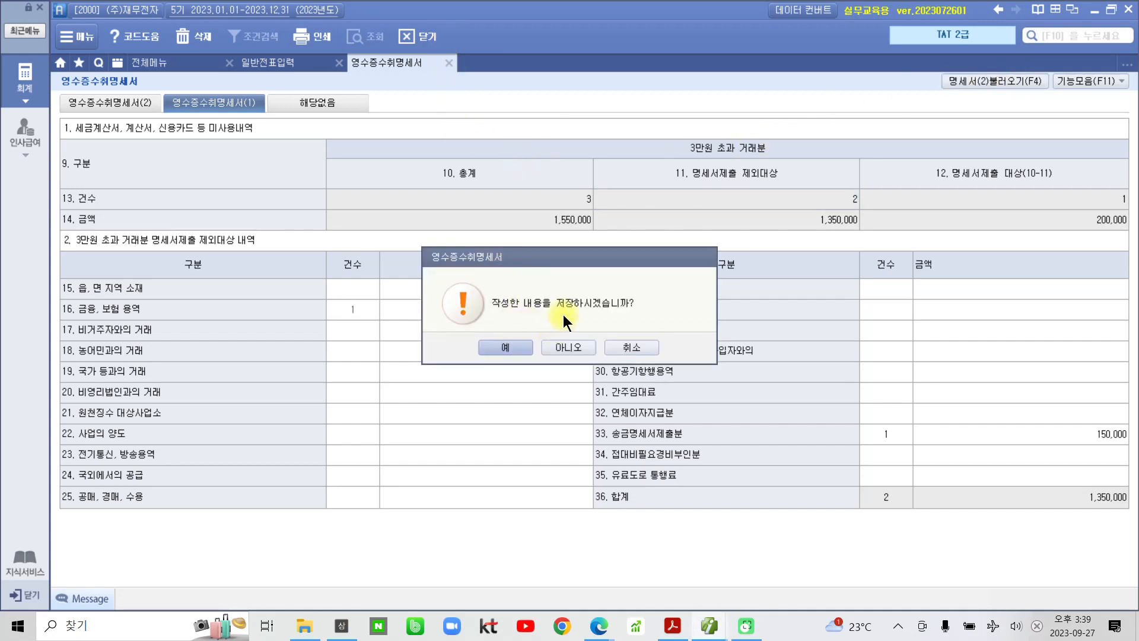
- Save and close the 영수증수취명세서, then switch the full menu from payroll to 재무회계
left_click(507, 346)
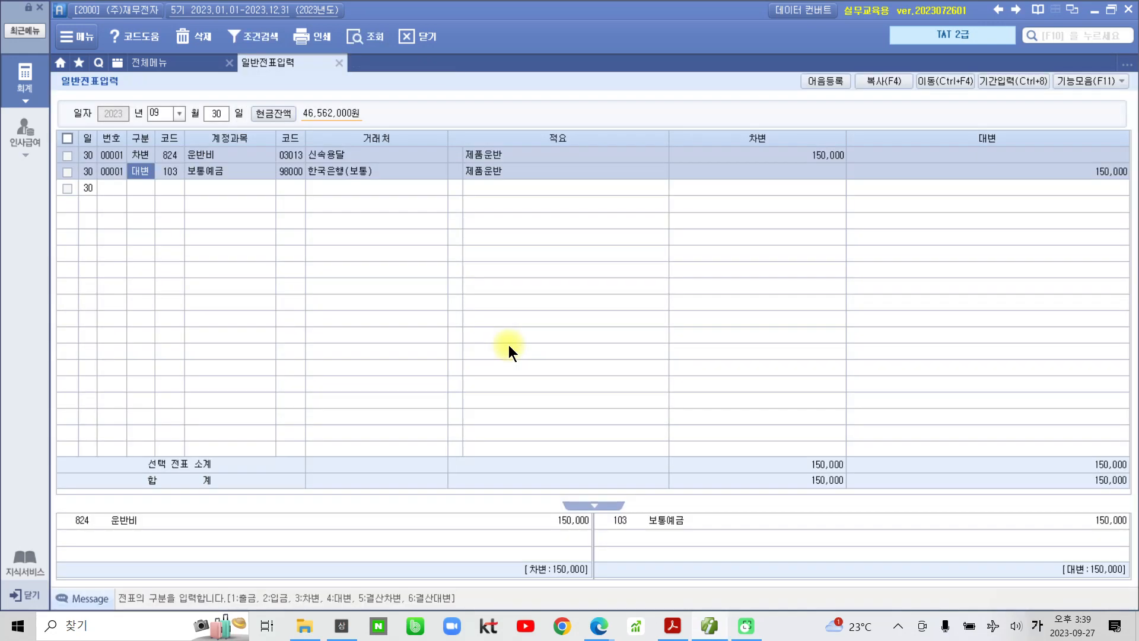
left_click(672, 626)
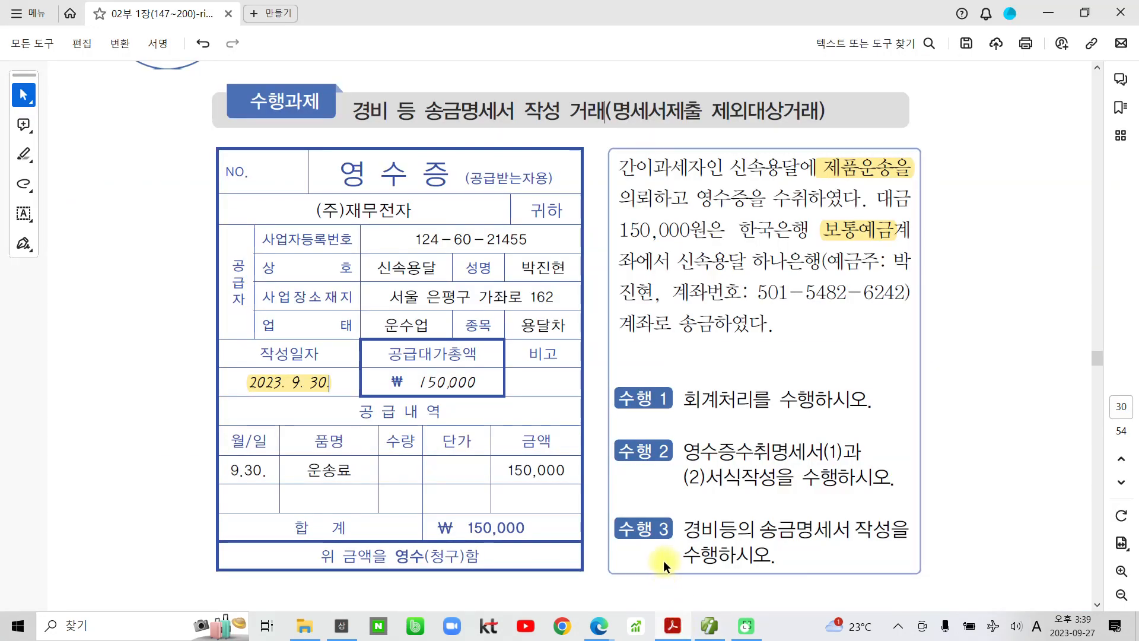
left_click(672, 625)
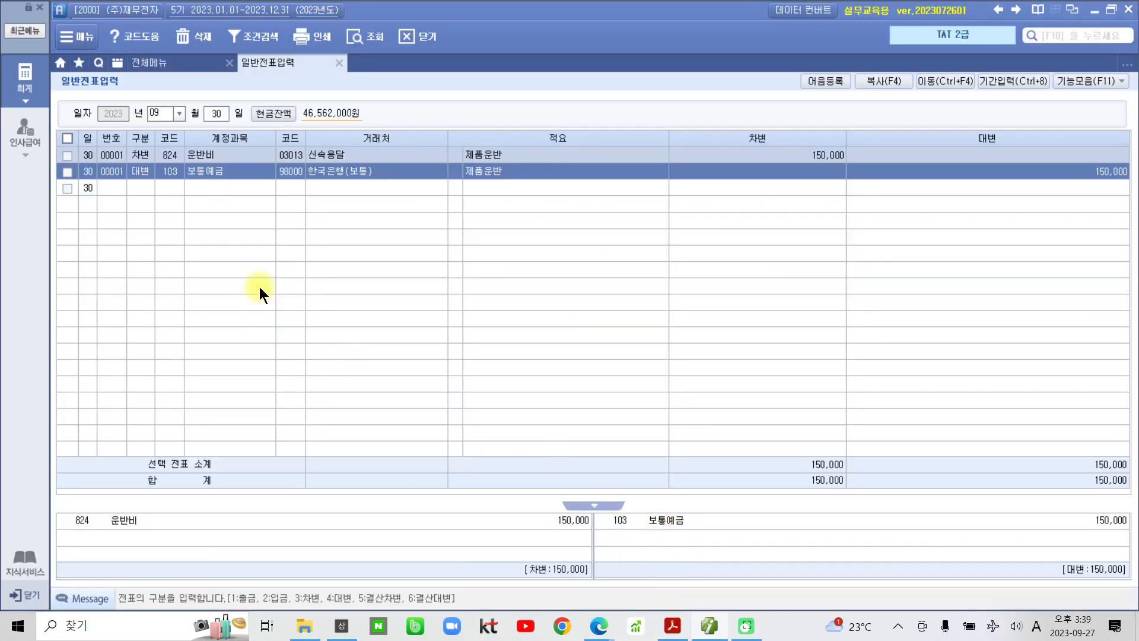
left_click(22, 144)
left_click(26, 93)
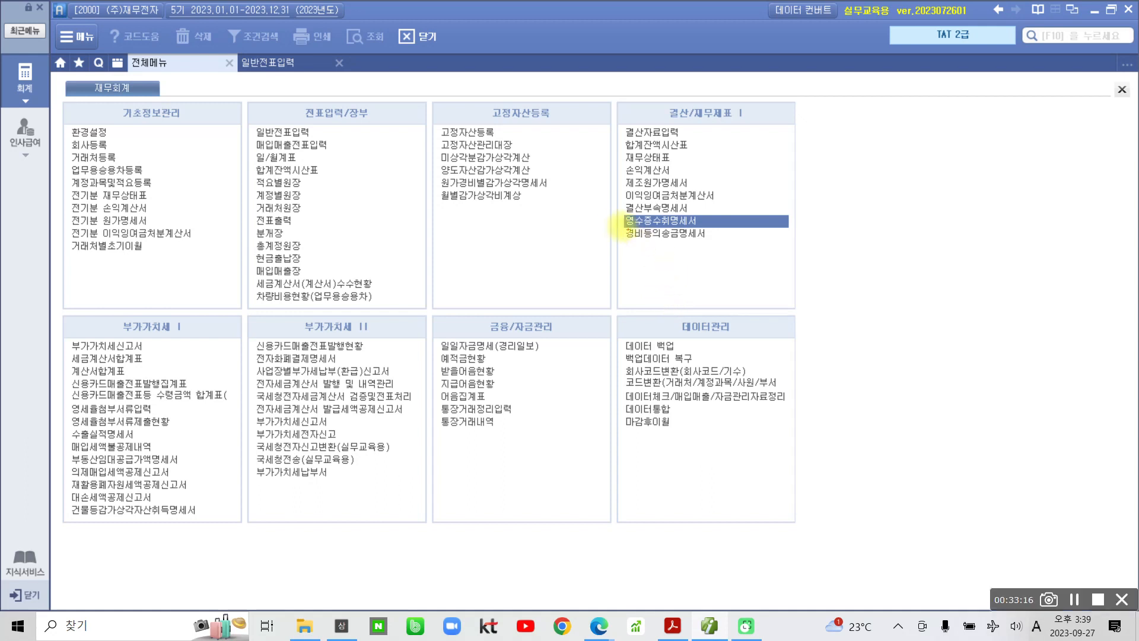
left_click_drag(616, 224, 767, 255)
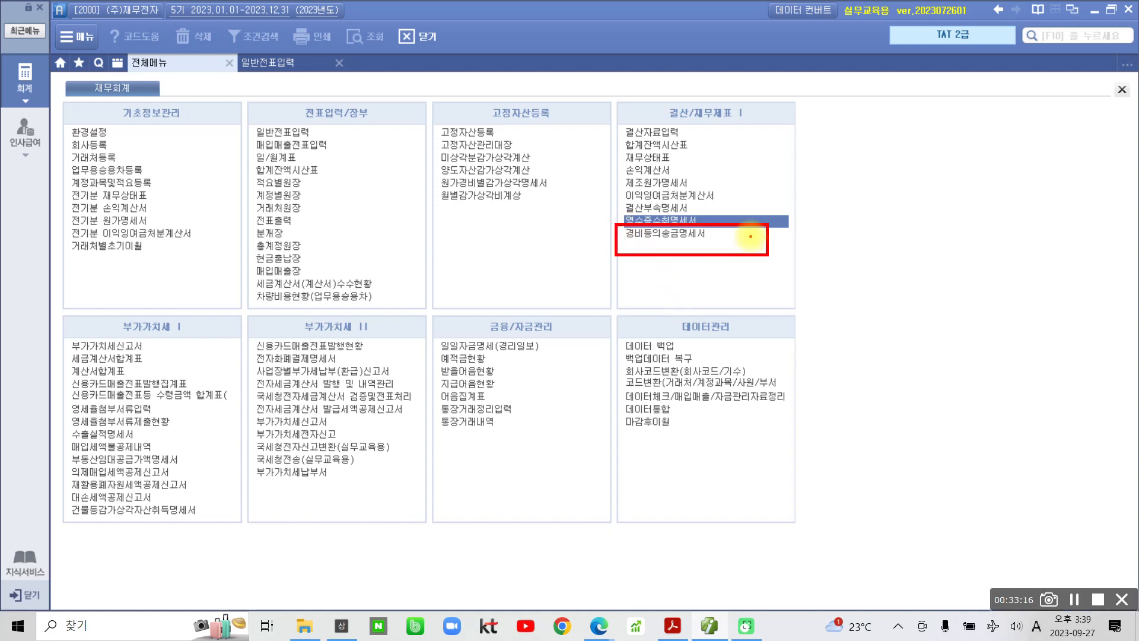
- Open 경비등의송금명세서 and enter 2023-09-30 as row 1's transaction date
key("Escape")
left_click(678, 234)
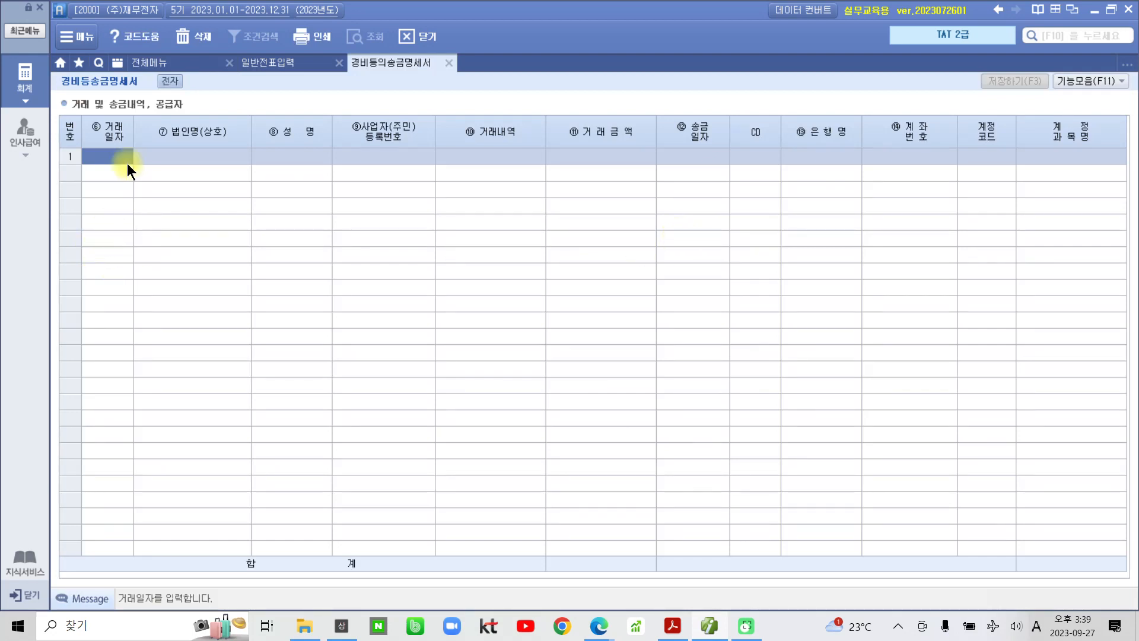
type("2002")
key("BackSpace")
key("BackSpace")
key("BackSpace")
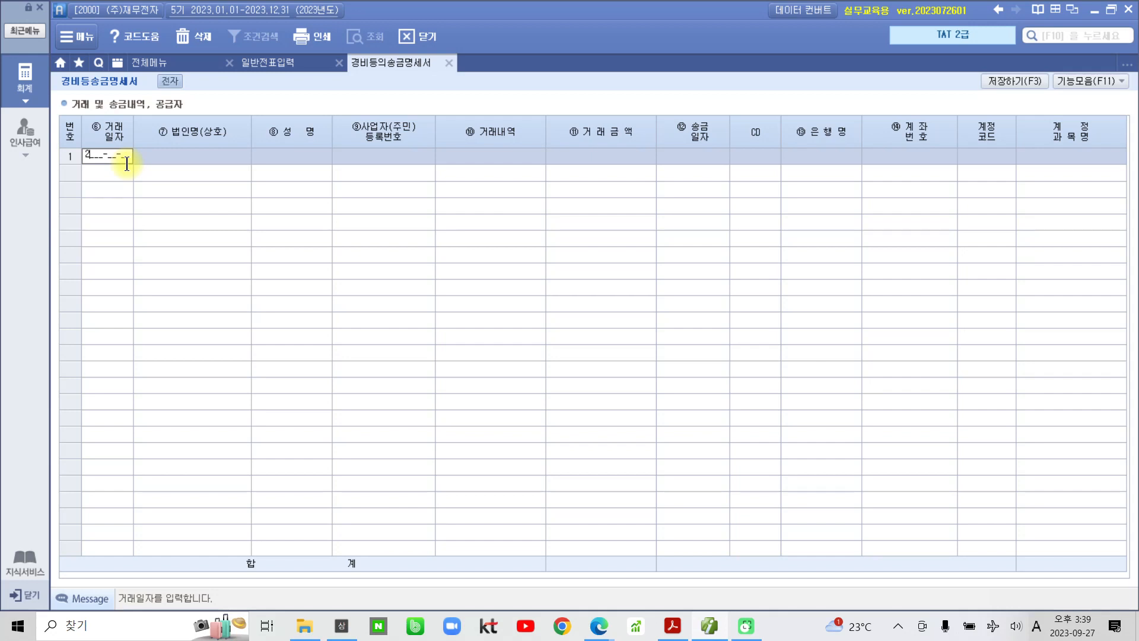
type("023-09-30")
key("Return")
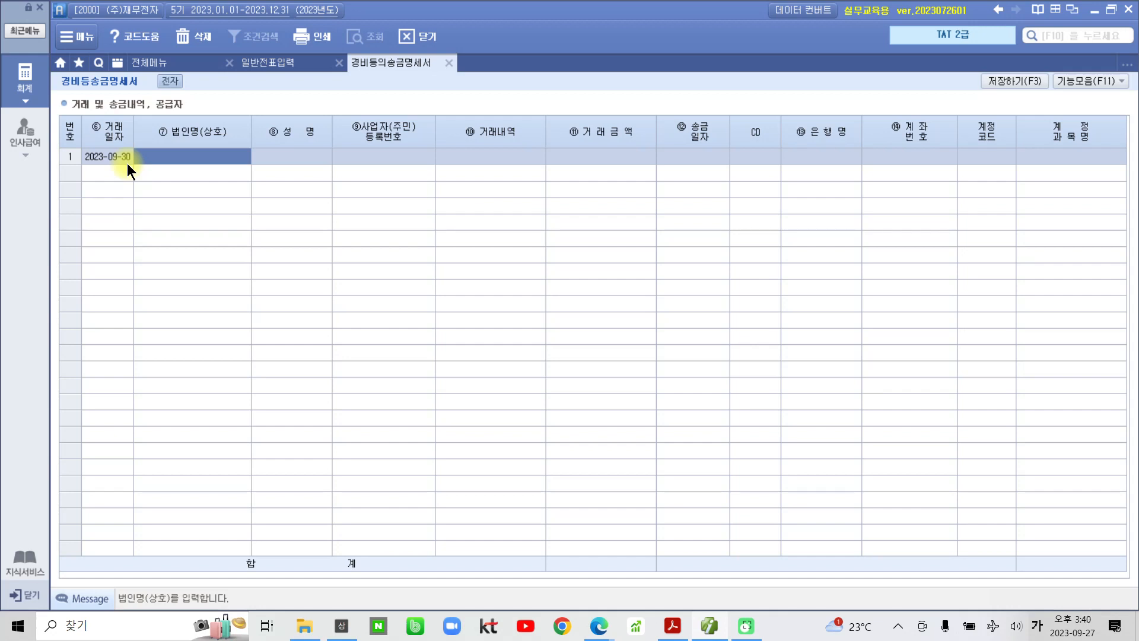
- Enter 상호 신속용달 with the owner's name and business registration number
type("신")
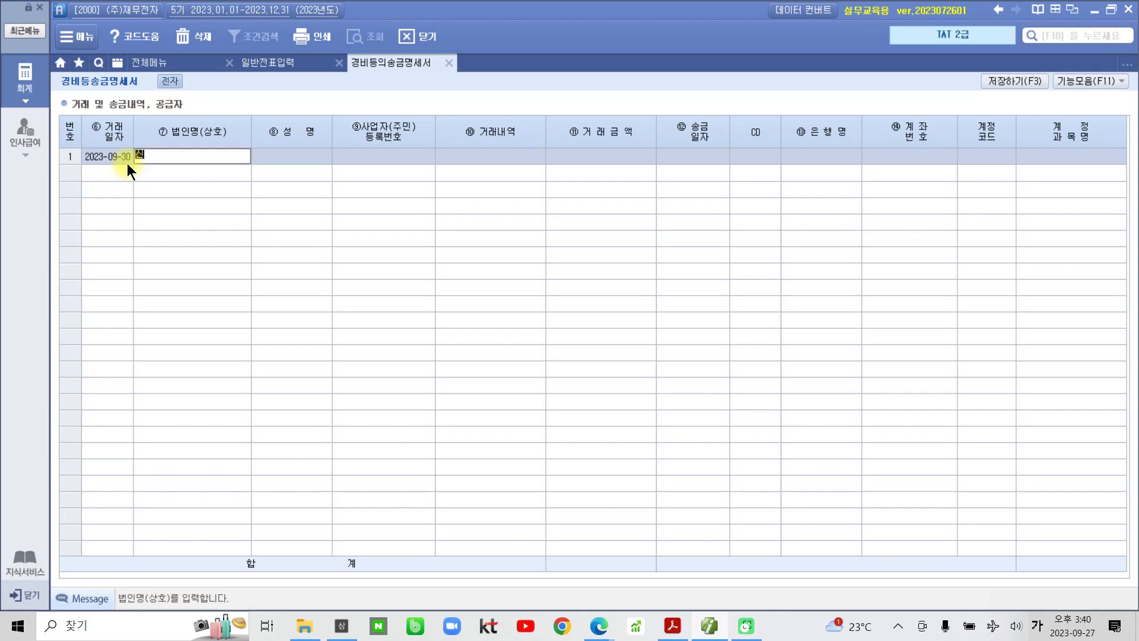
type("ㅍ속용")
type("달")
key("Return")
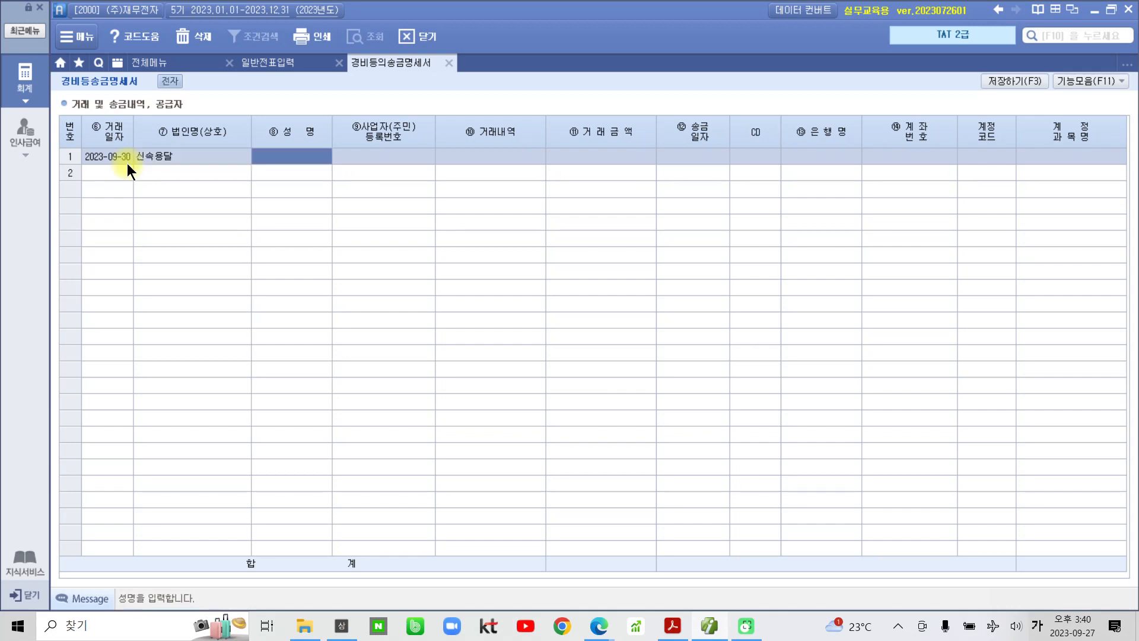
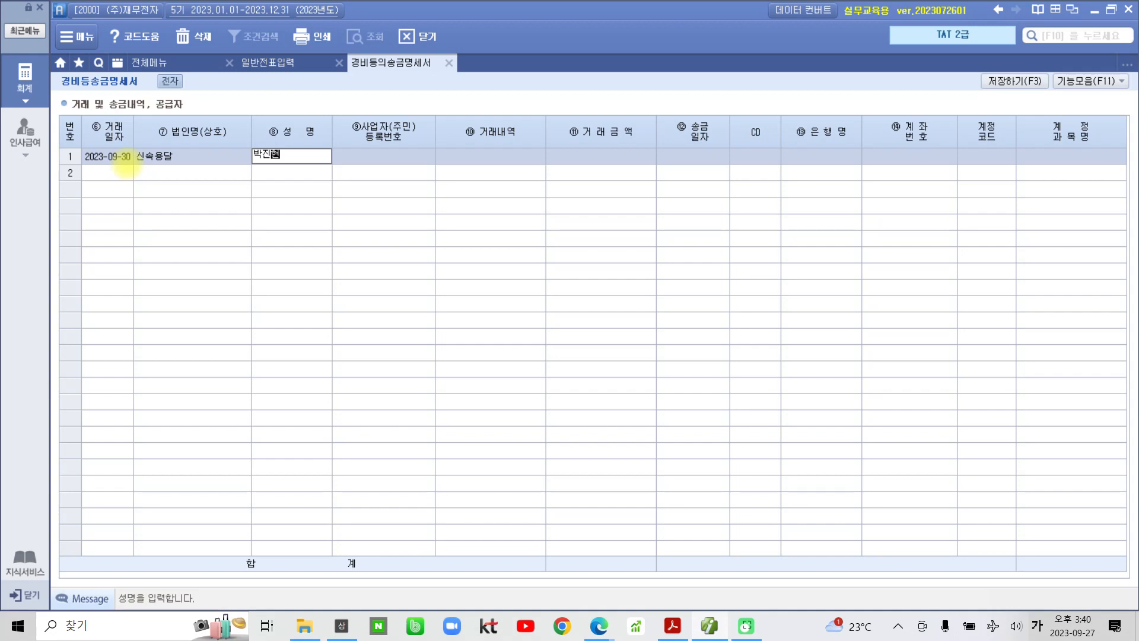
key("Return")
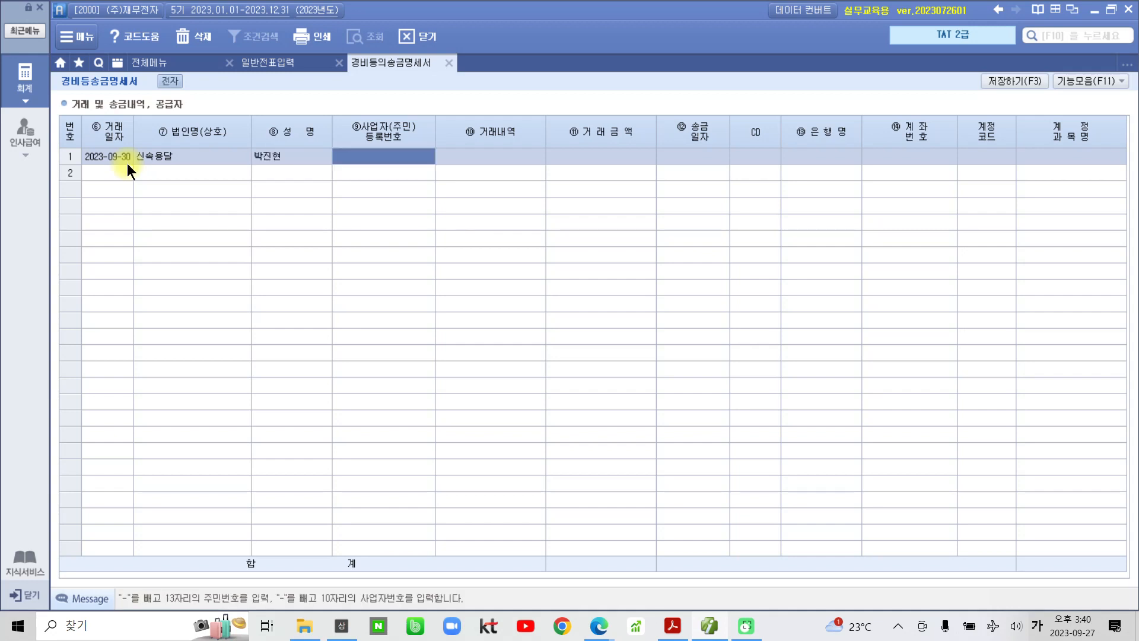
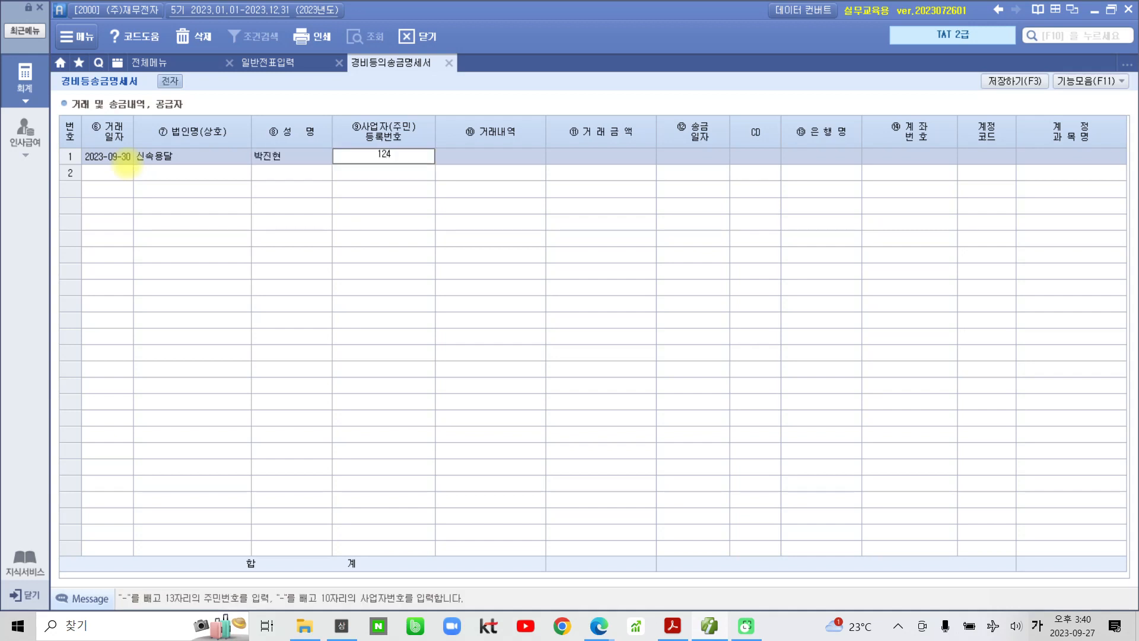
key("Return")
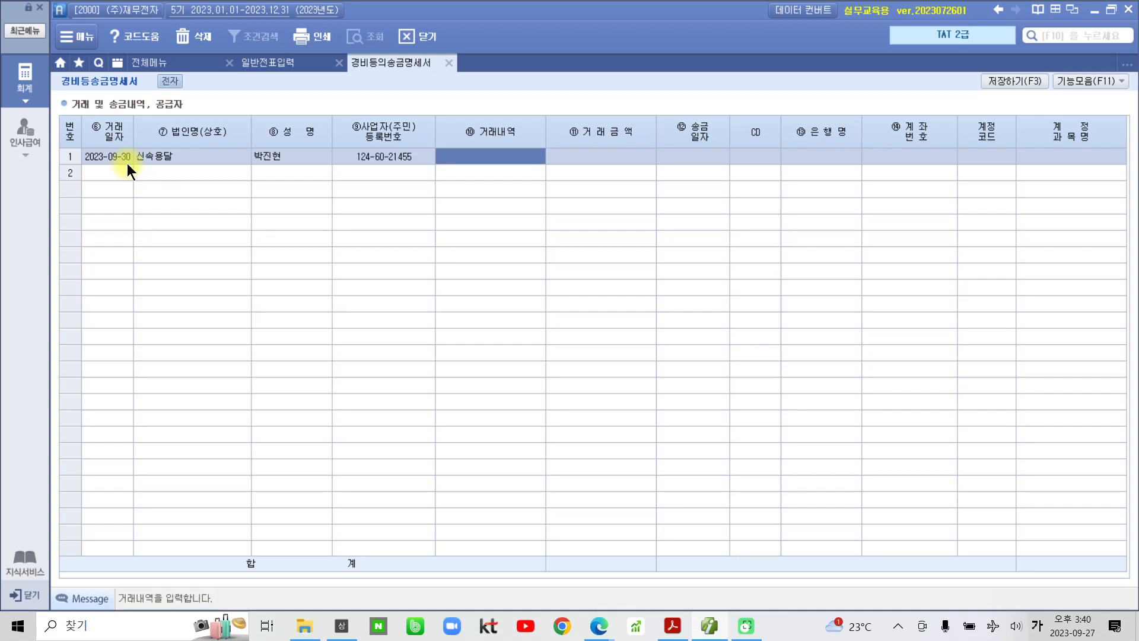
- Record 거래내역 제품운반비 at 150,000 with remittance date 2023-09-30
type("제")
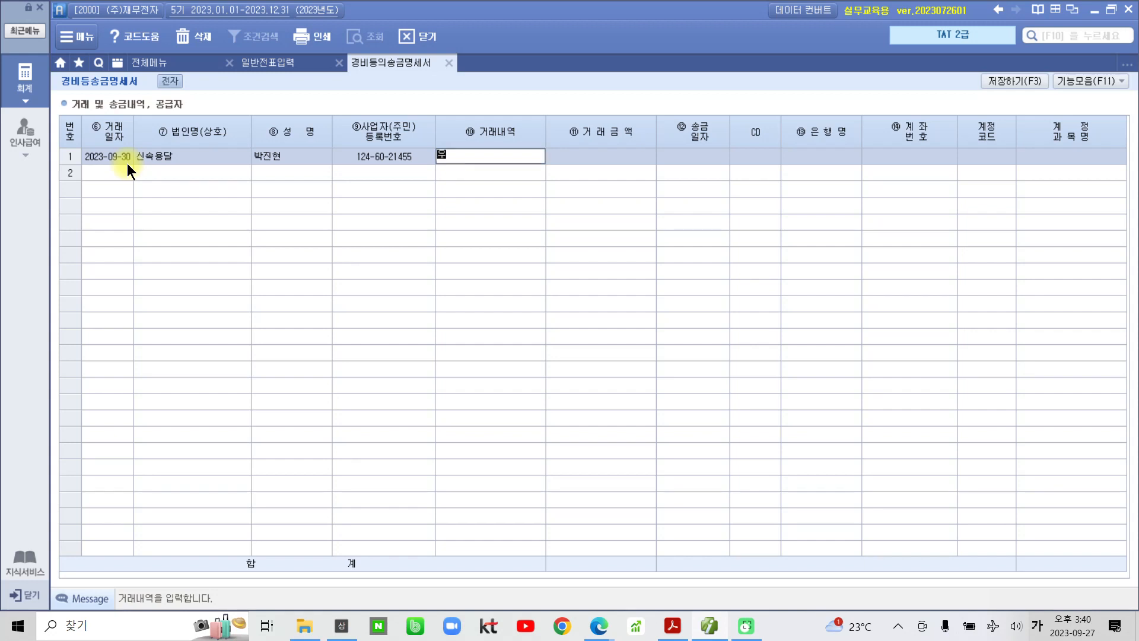
type("품운반비")
key("Return")
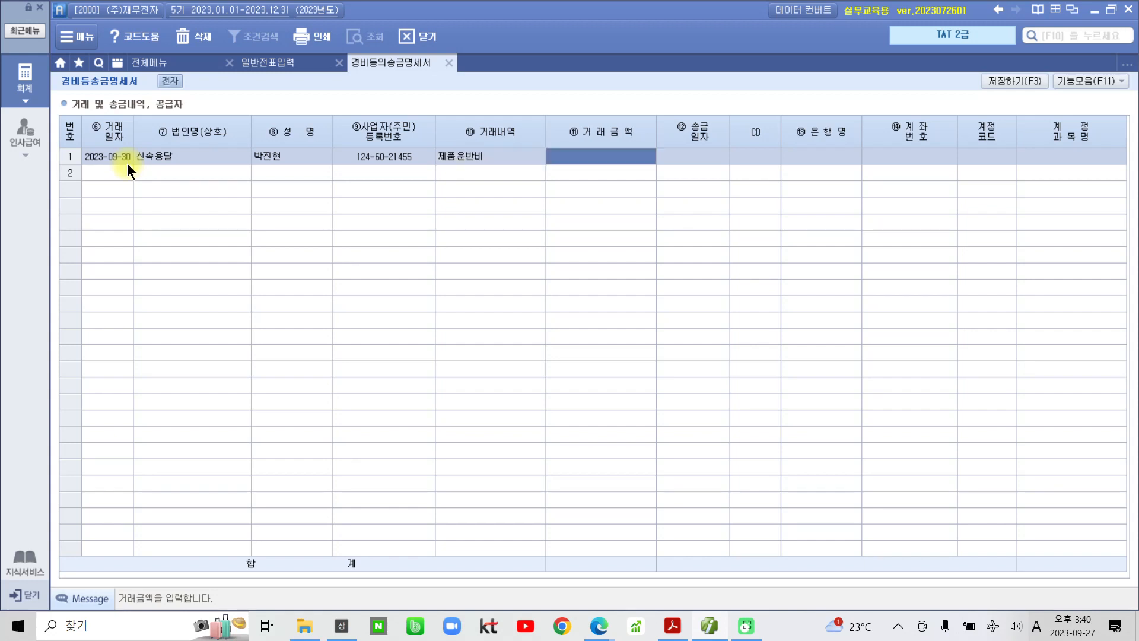
type("1500000")
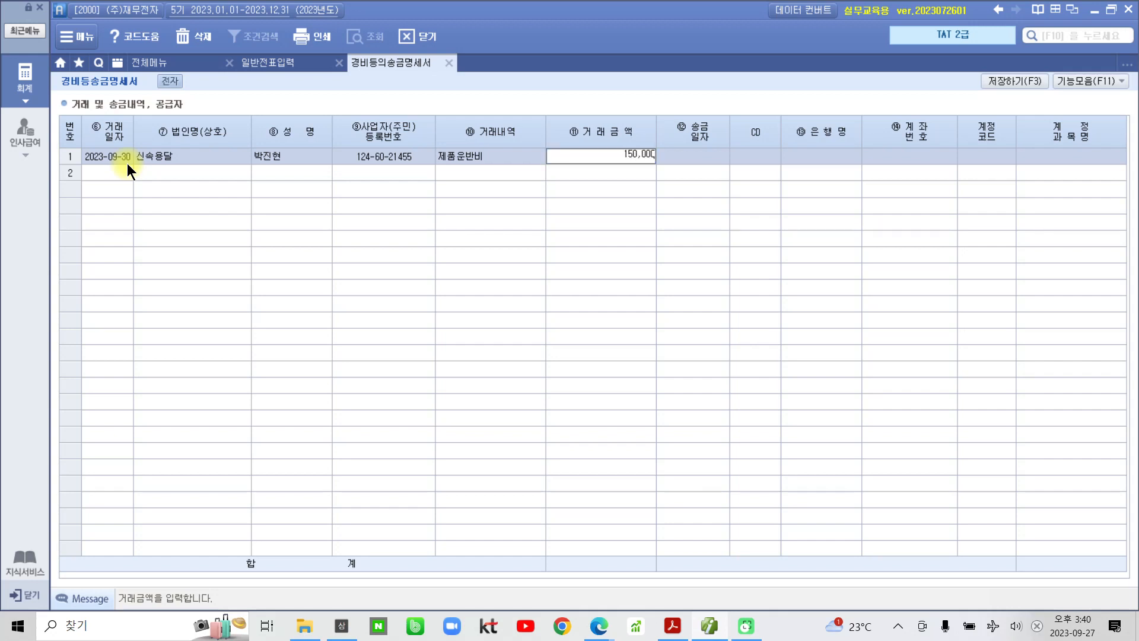
key("Return")
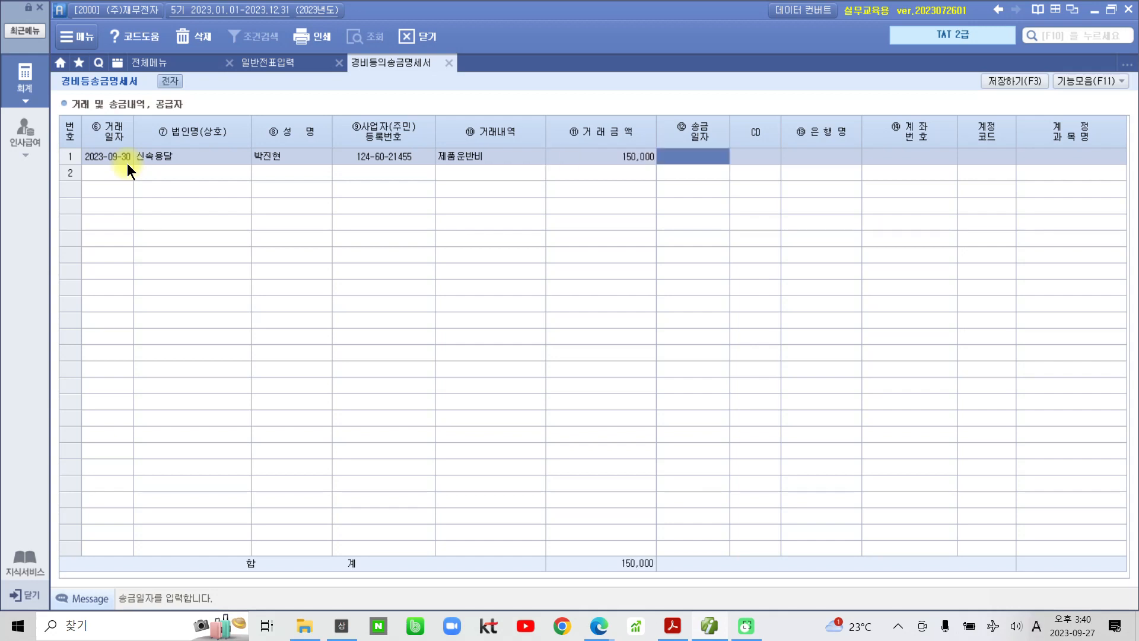
type("2023-")
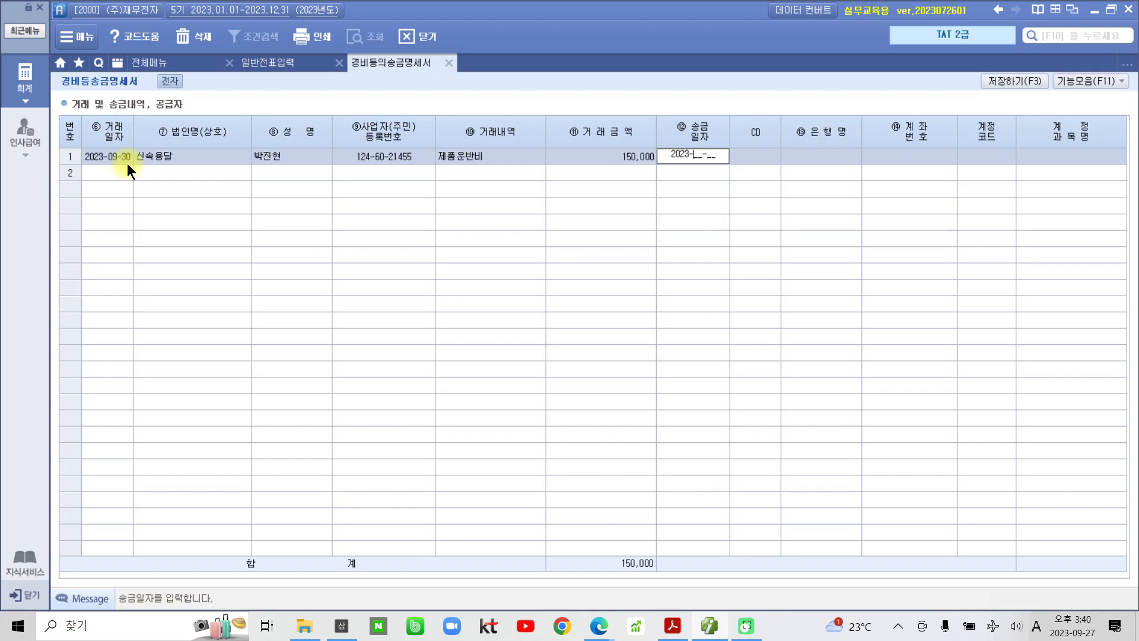
type("09-30")
key("Return")
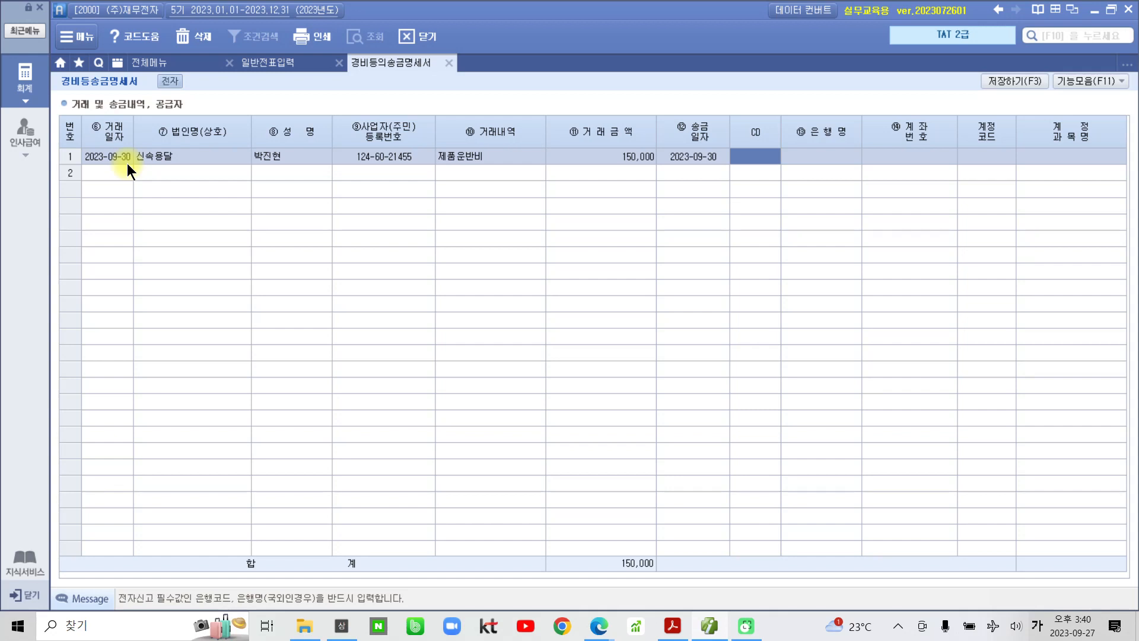
- Set the receiving bank to 081 하나은행 and enter the payee's account number
key("F2")
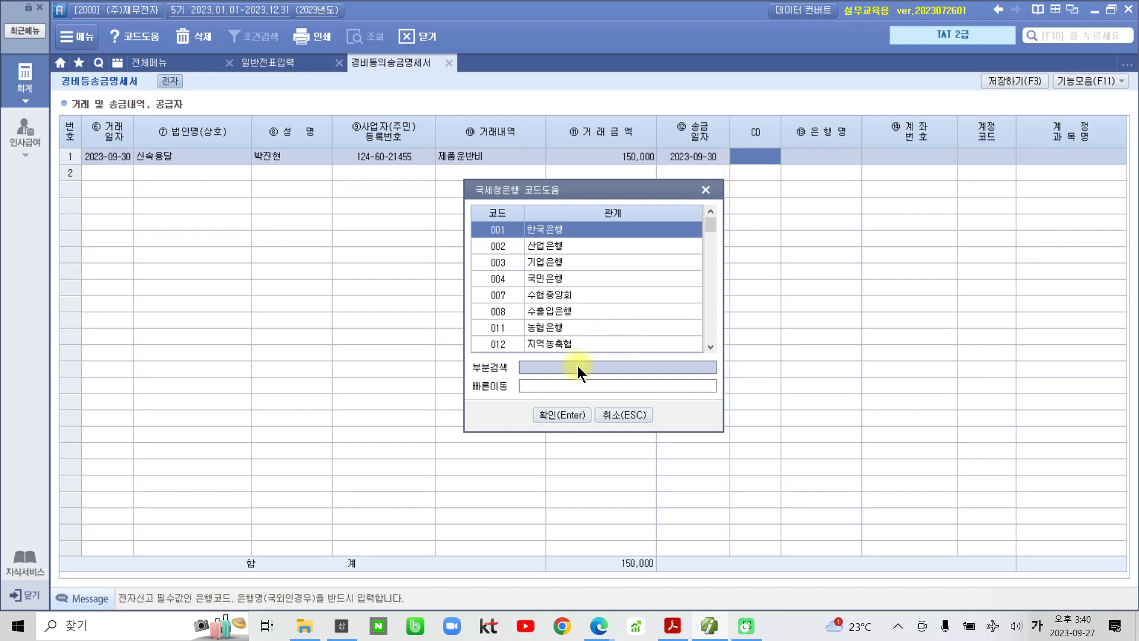
type("하나")
key("Return")
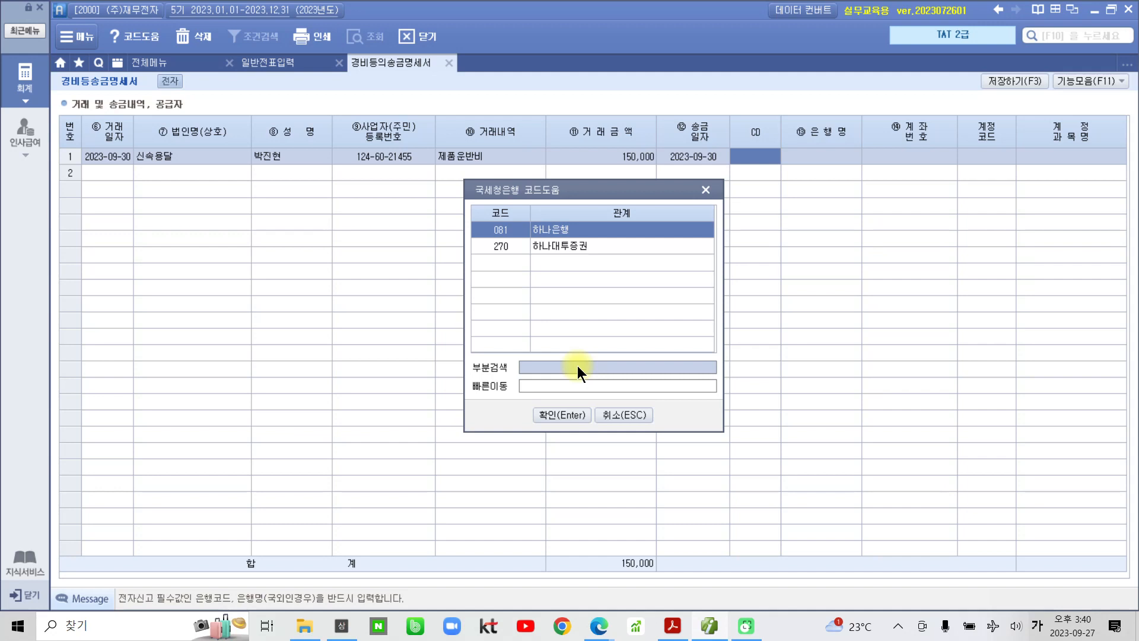
key("Return")
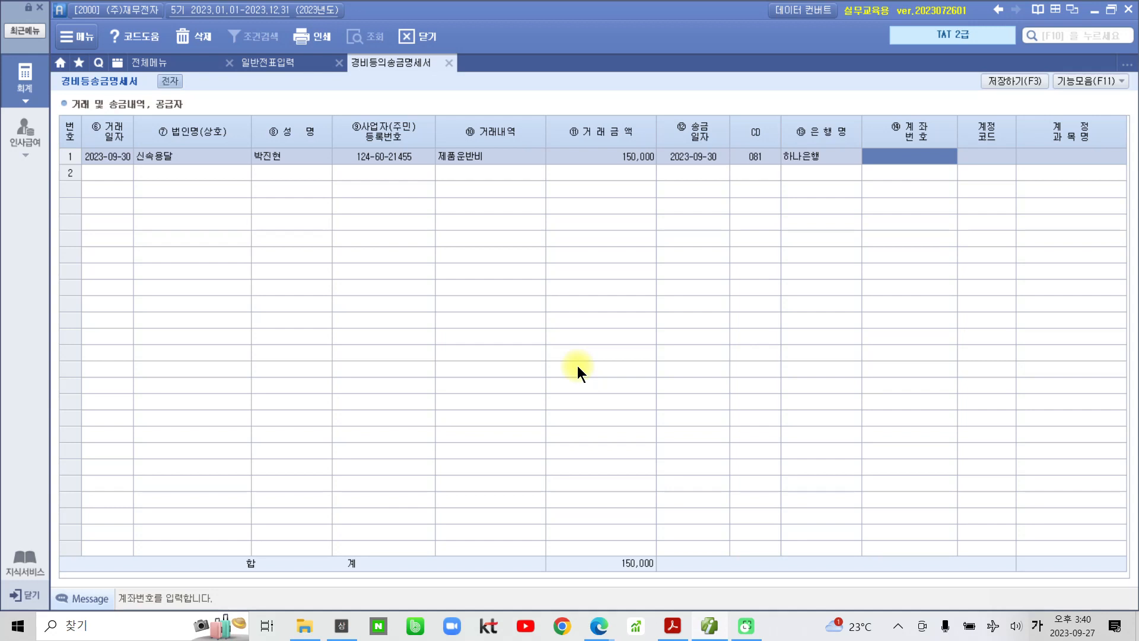
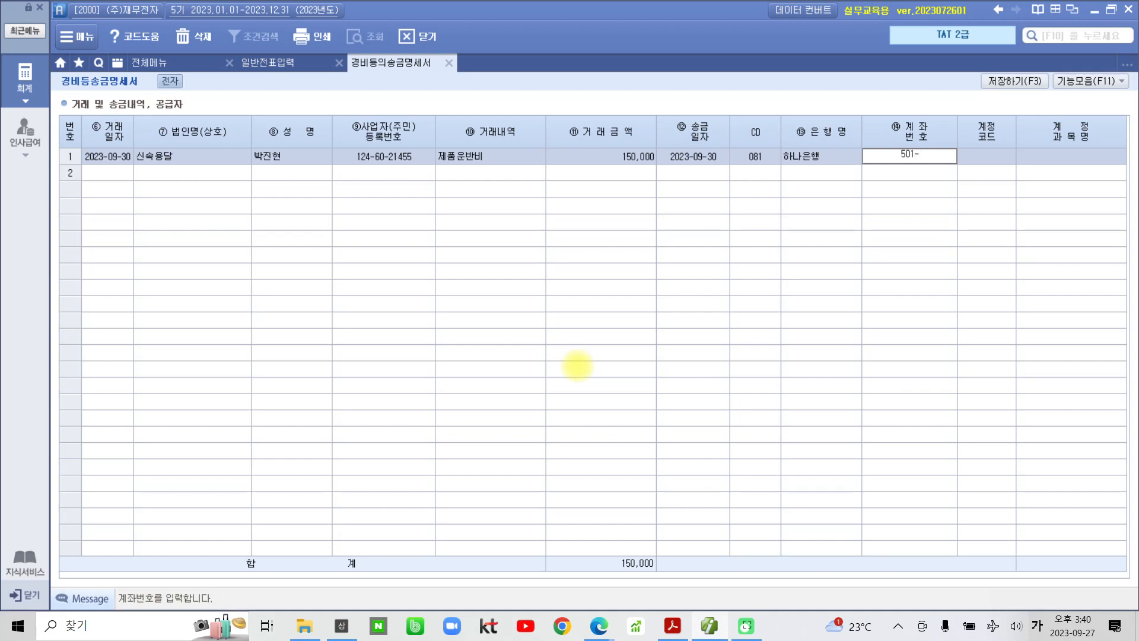
key("Return")
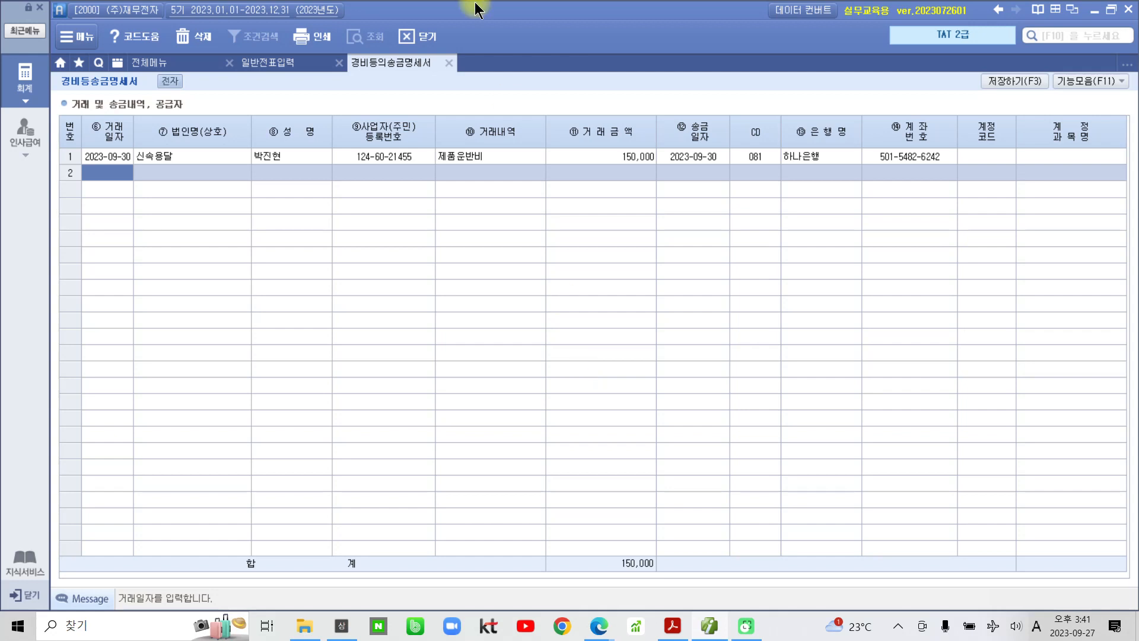
- Review row 1's 150,000 amount, remittance date, bank code and account number, then go to 일반전표입력
left_click(191, 157)
left_click(650, 155)
left_click(706, 156)
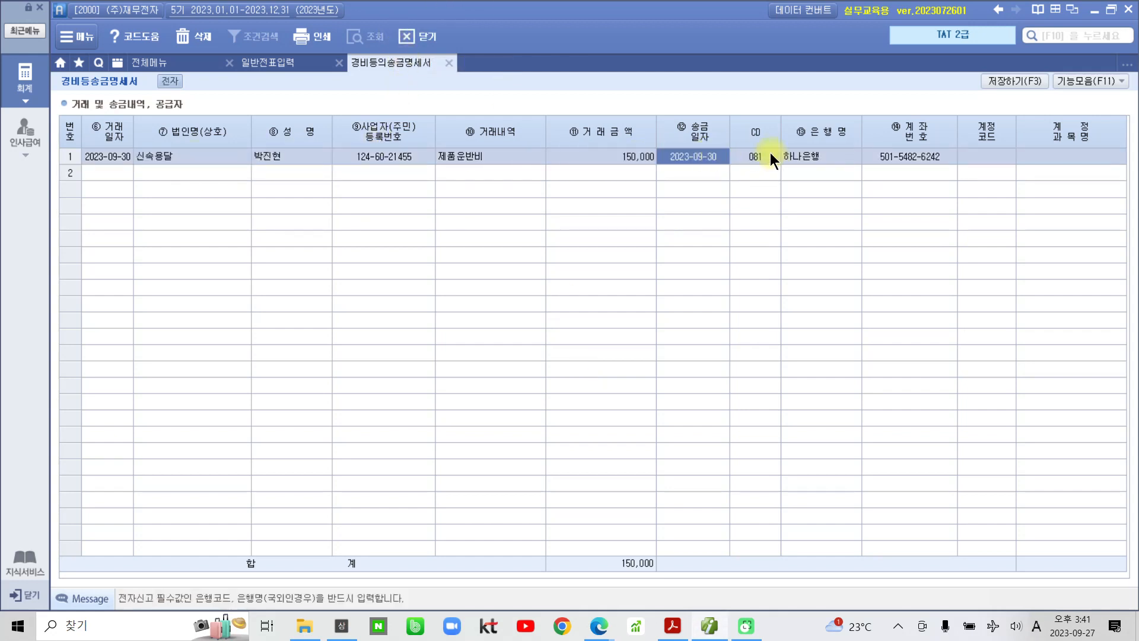
left_click(770, 153)
left_click(906, 158)
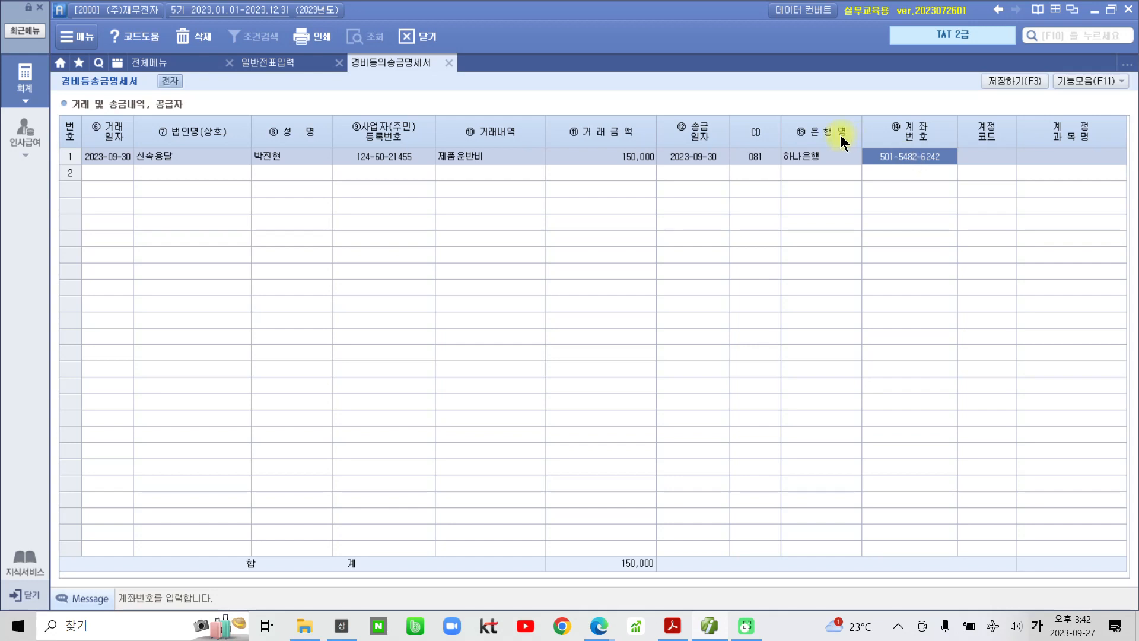
left_click(273, 62)
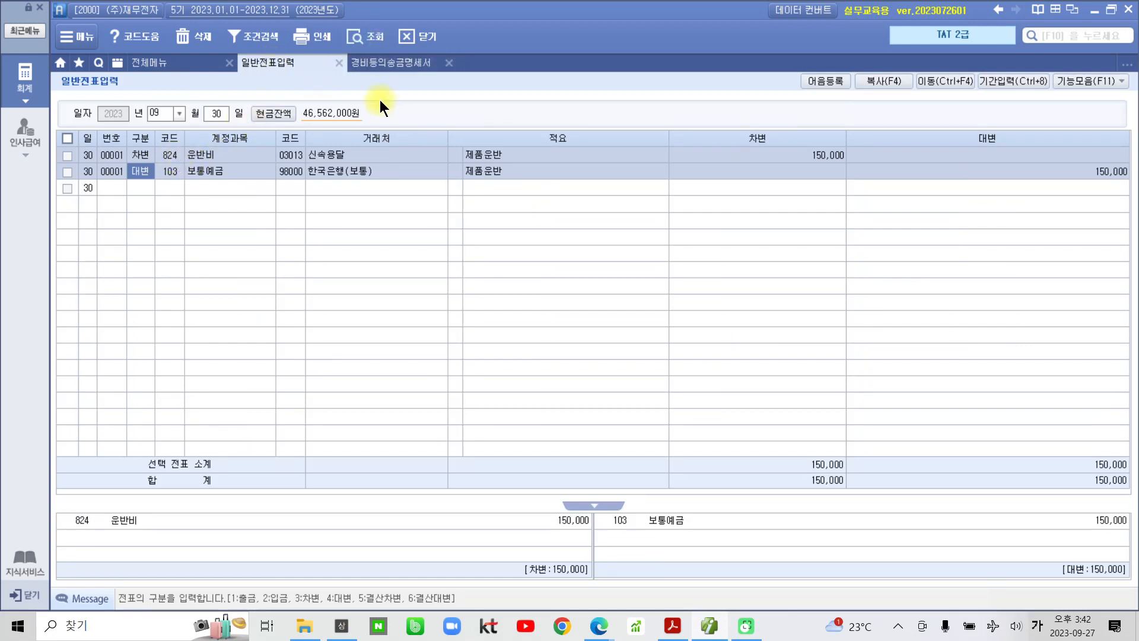
- Switch back to the 경비등의송금명세서 showing the completed 신속용달 하나은행 row
left_click(387, 66)
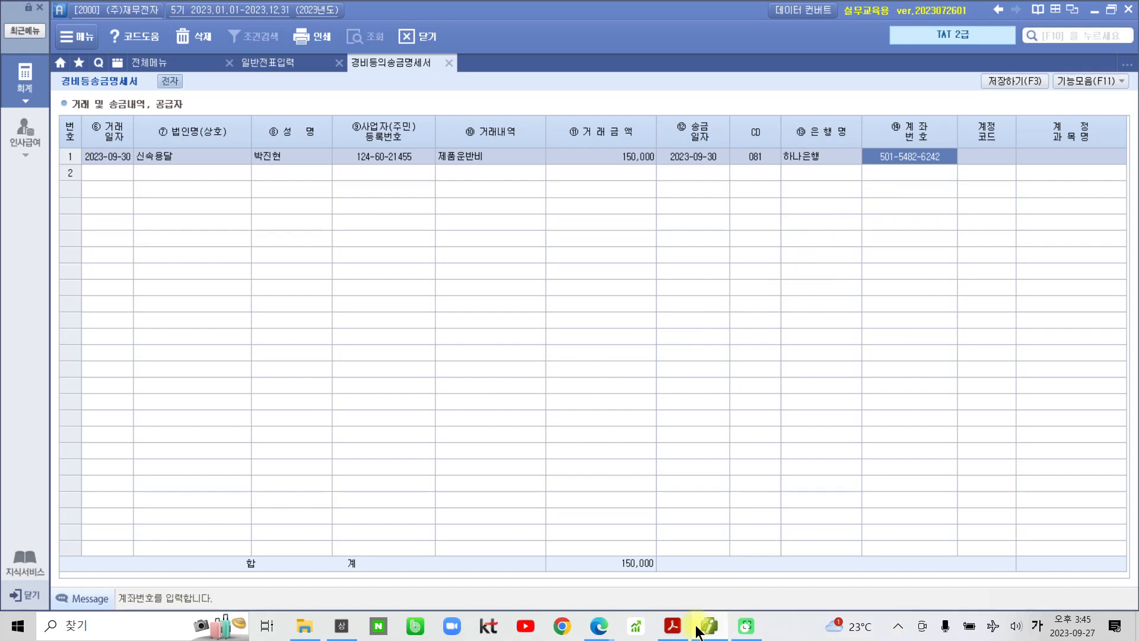
- Highlight the 수행 3 instruction yellow in the workbook PDF
left_click(673, 627)
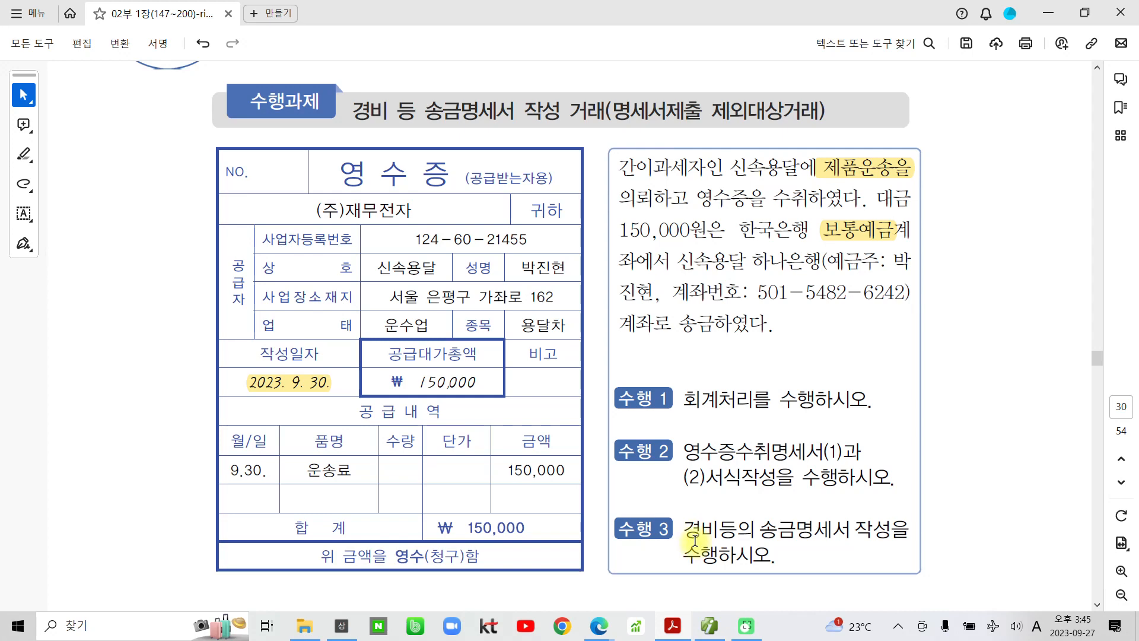
mouse_move(694, 541)
left_mouse_down()
mouse_move(730, 585)
mouse_move(919, 507)
mouse_move(649, 532)
mouse_move(612, 559)
left_mouse_up()
key("Escape")
left_click_drag(683, 527, 752, 552)
left_click(769, 525)
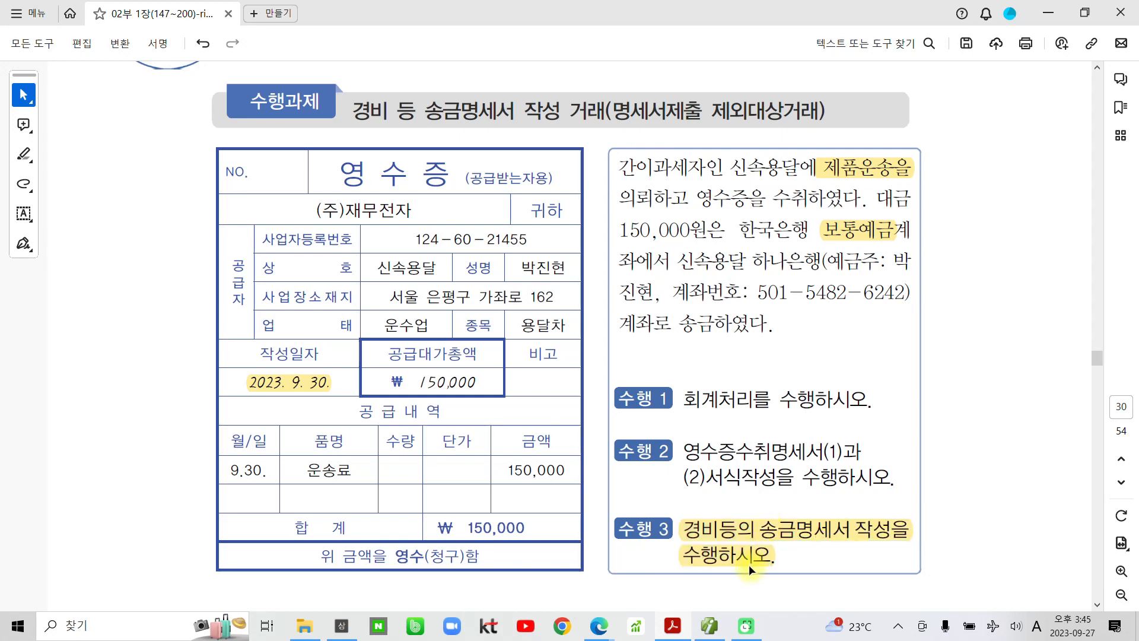
- Scroll down to page 32, where 제3절 자금관리 begins
scroll(667, 571, "down", 5)
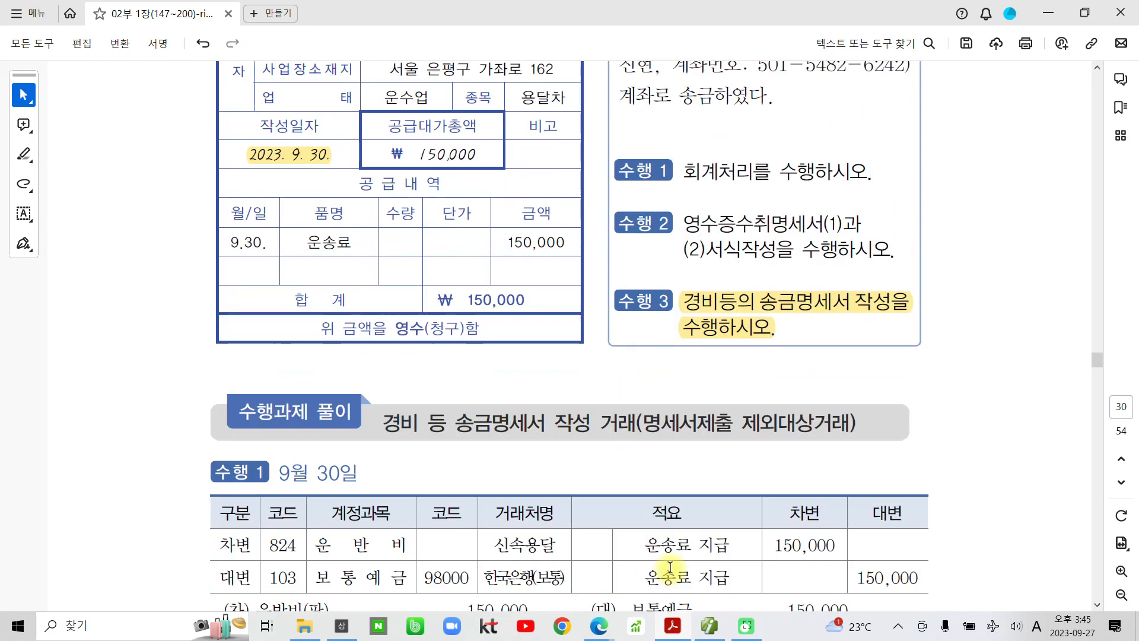
scroll(670, 564, "down", 3)
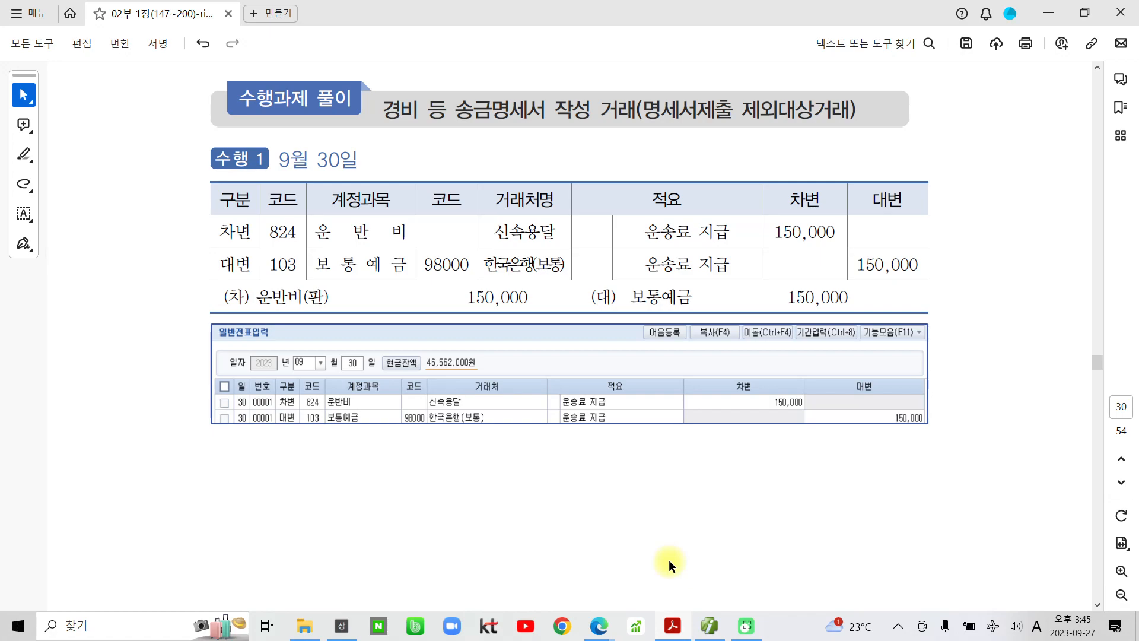
scroll(668, 560, "down", 8)
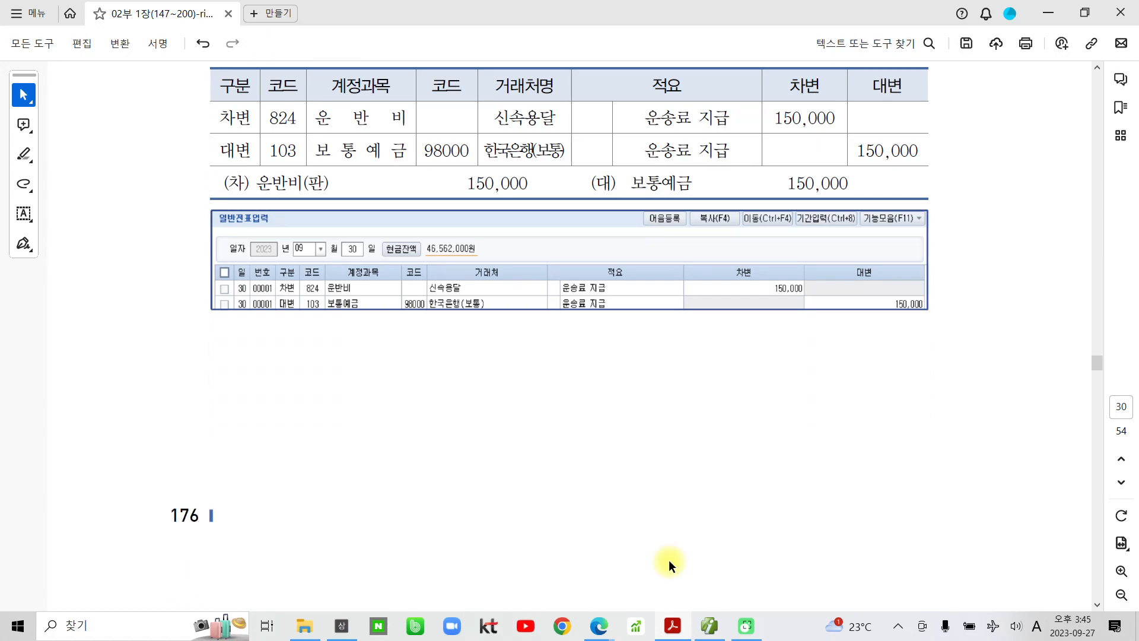
scroll(667, 564, "down", 12)
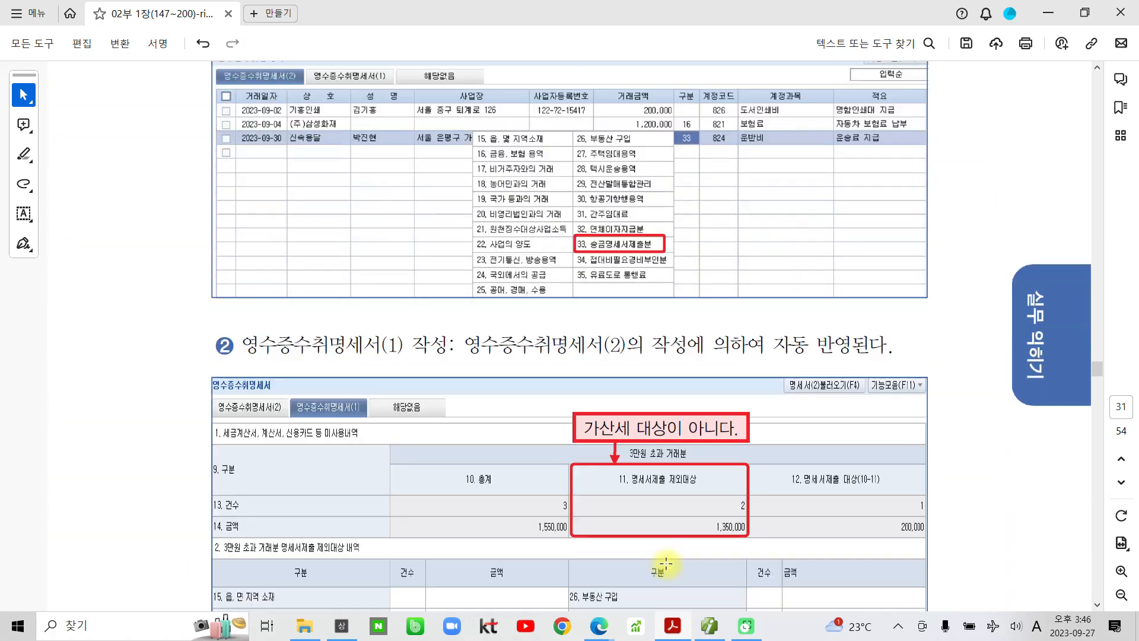
scroll(667, 565, "down", 8)
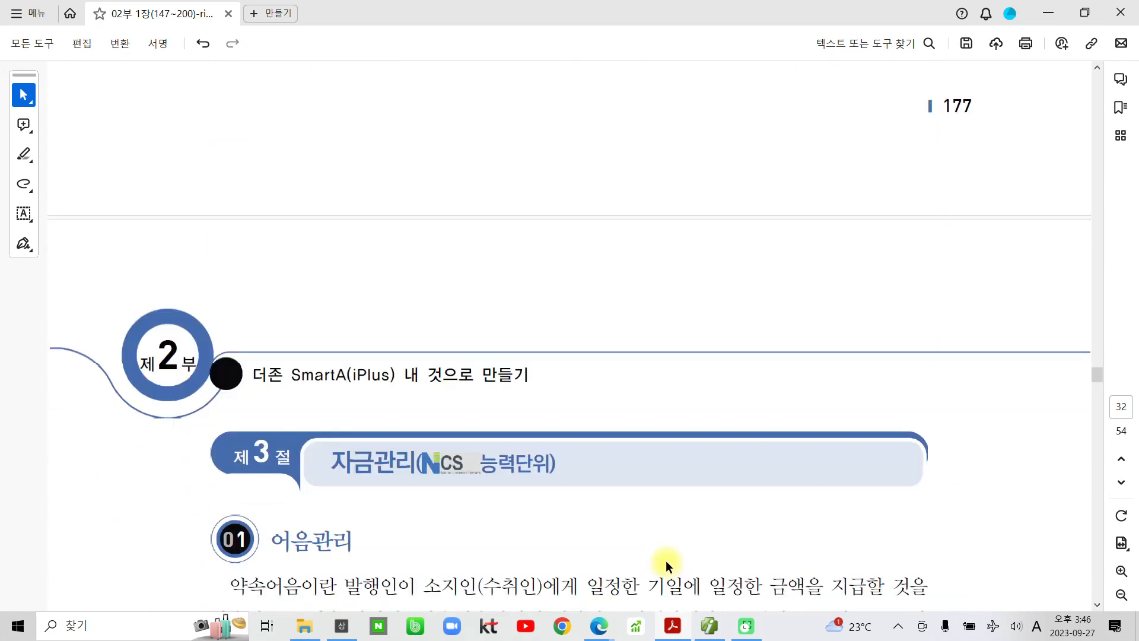
- Highlight the 자금관리, 어음관리 and 받을어음 회계처리! headings yellow
scroll(665, 560, "down", 4)
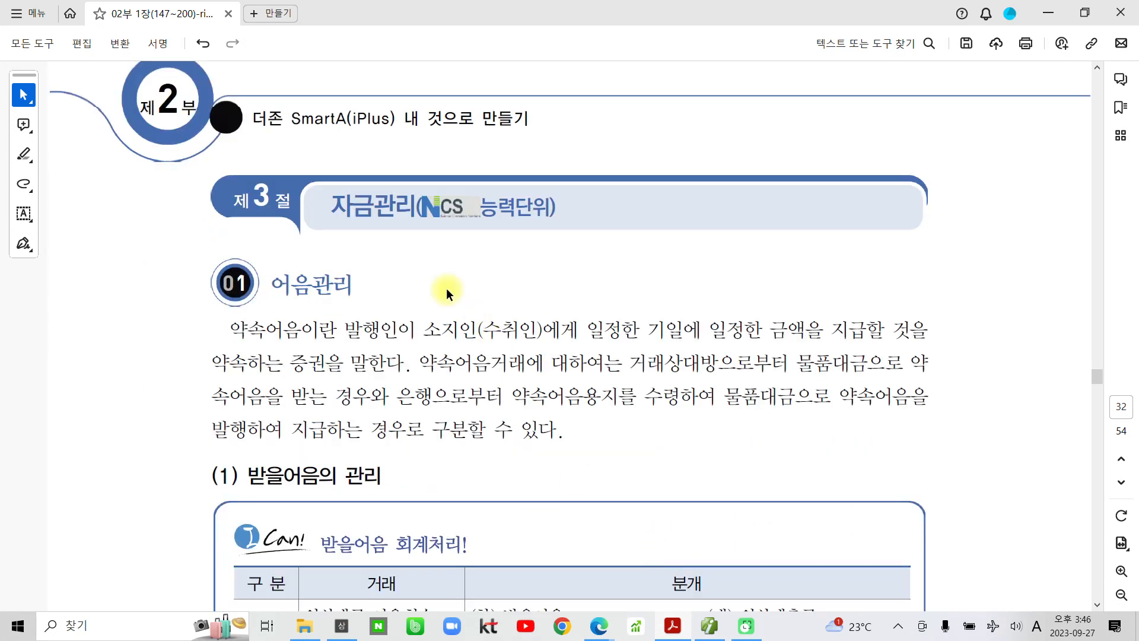
left_click_drag(334, 206, 415, 203)
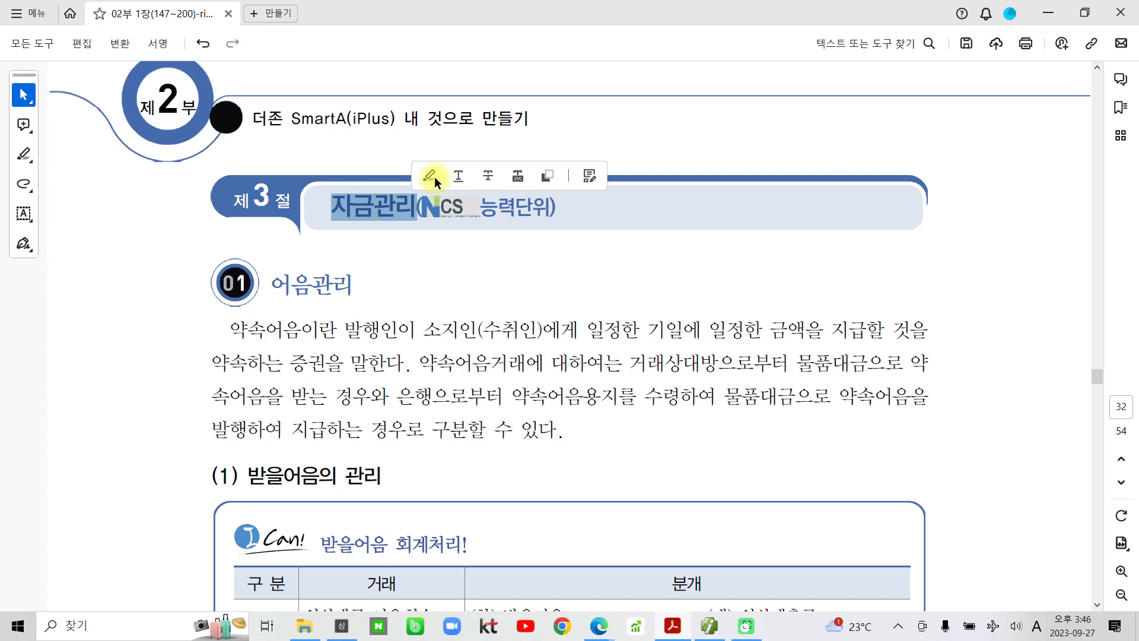
left_click(429, 176)
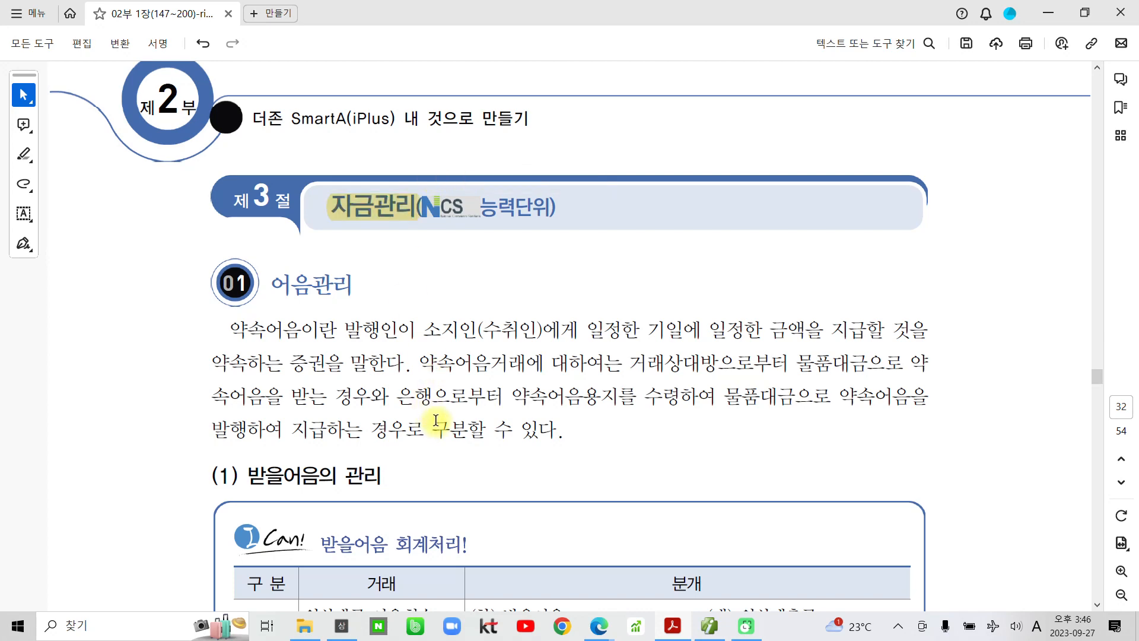
scroll(436, 420, "down", 3)
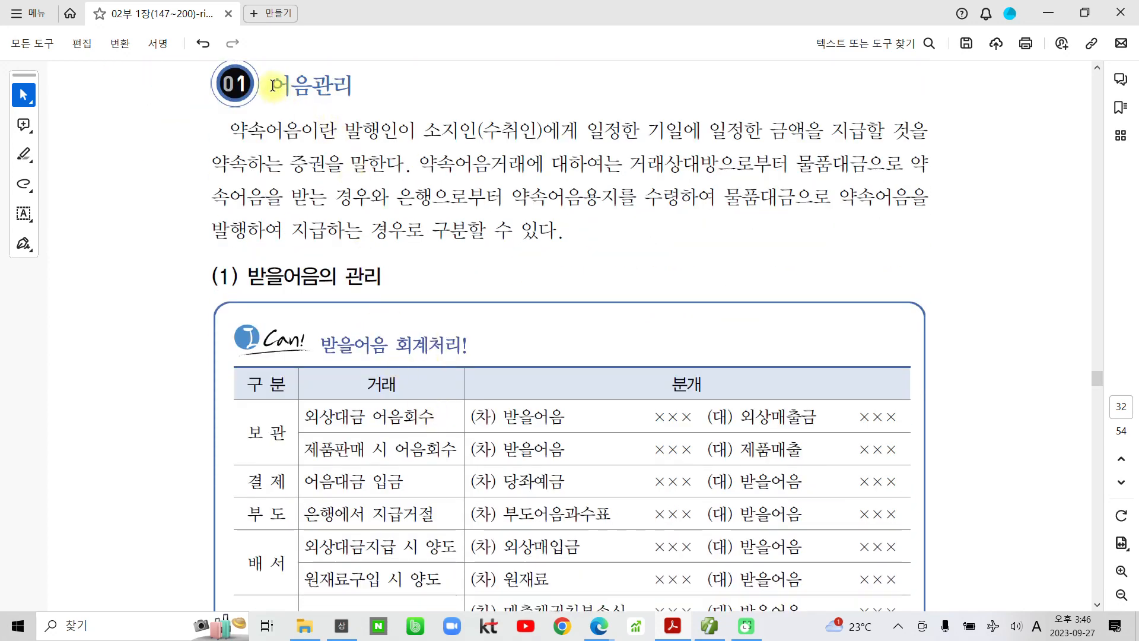
left_click_drag(272, 85, 355, 86)
left_click(366, 108)
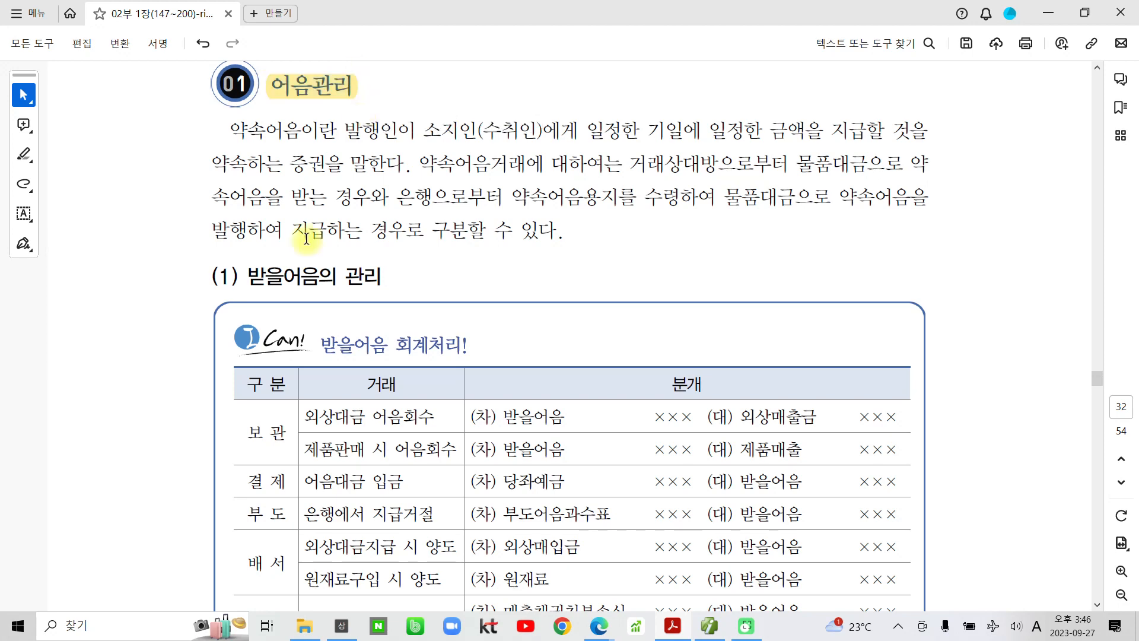
scroll(275, 424, "down", 2)
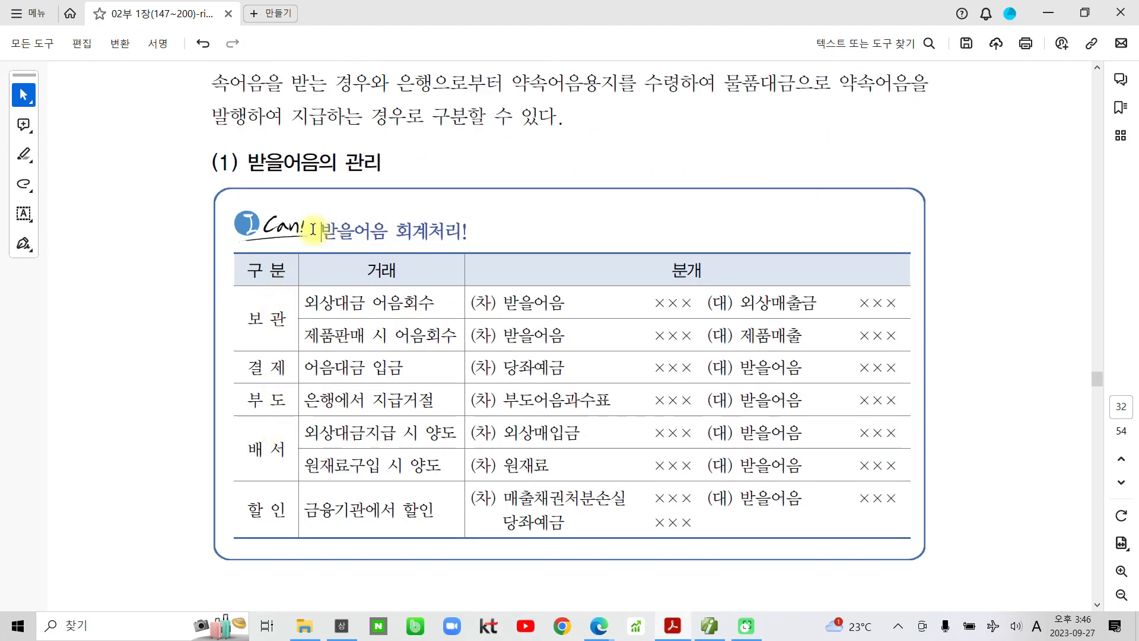
left_click_drag(313, 229, 466, 232)
left_click(455, 204)
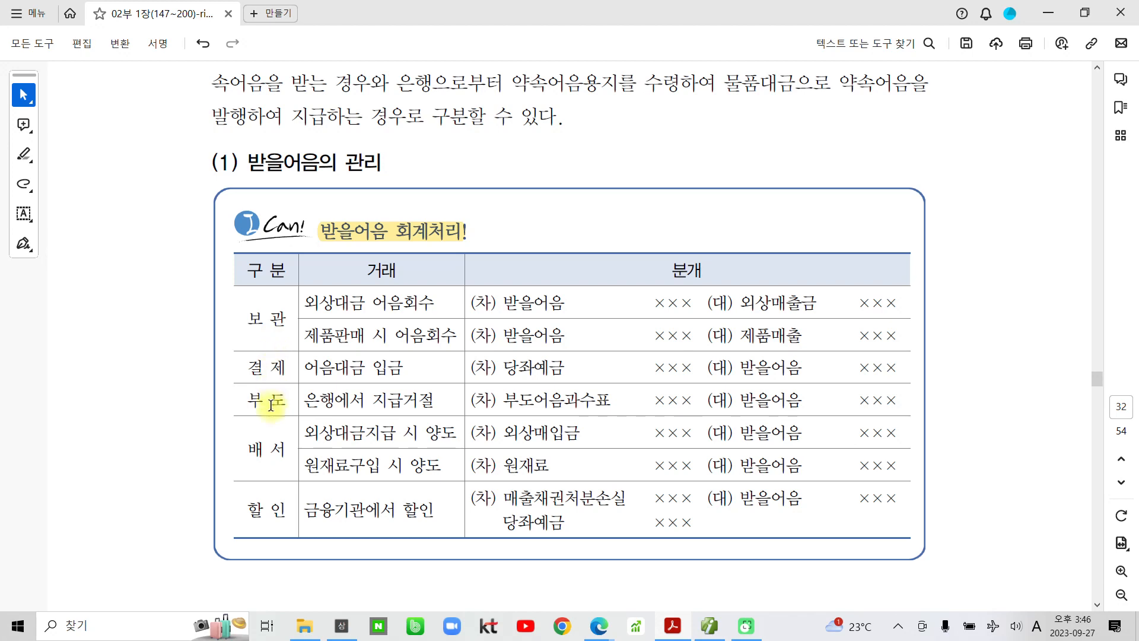
- Scroll down to page 33's 수행과제 받을어음 관리 exercise
left_click(253, 511)
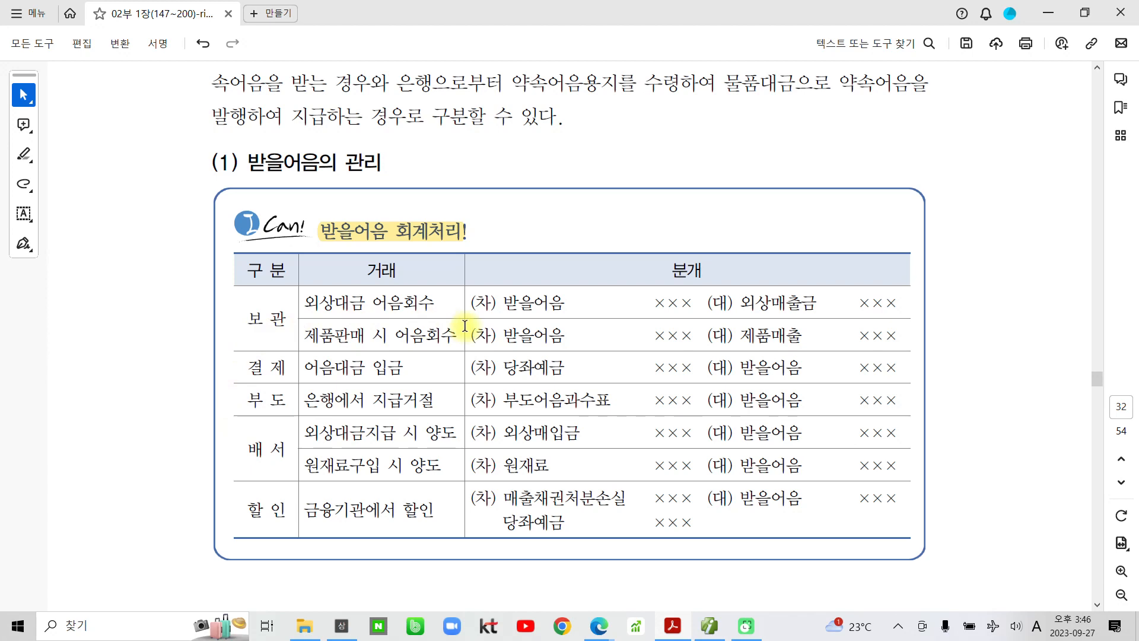
scroll(439, 392, "down", 2)
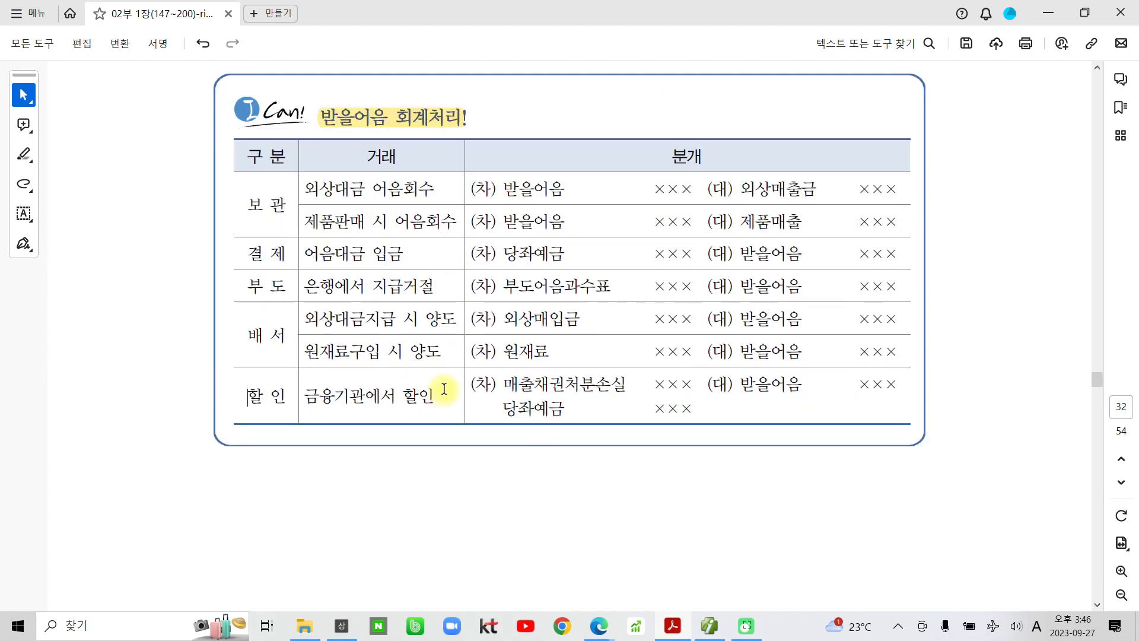
scroll(446, 388, "down", 10)
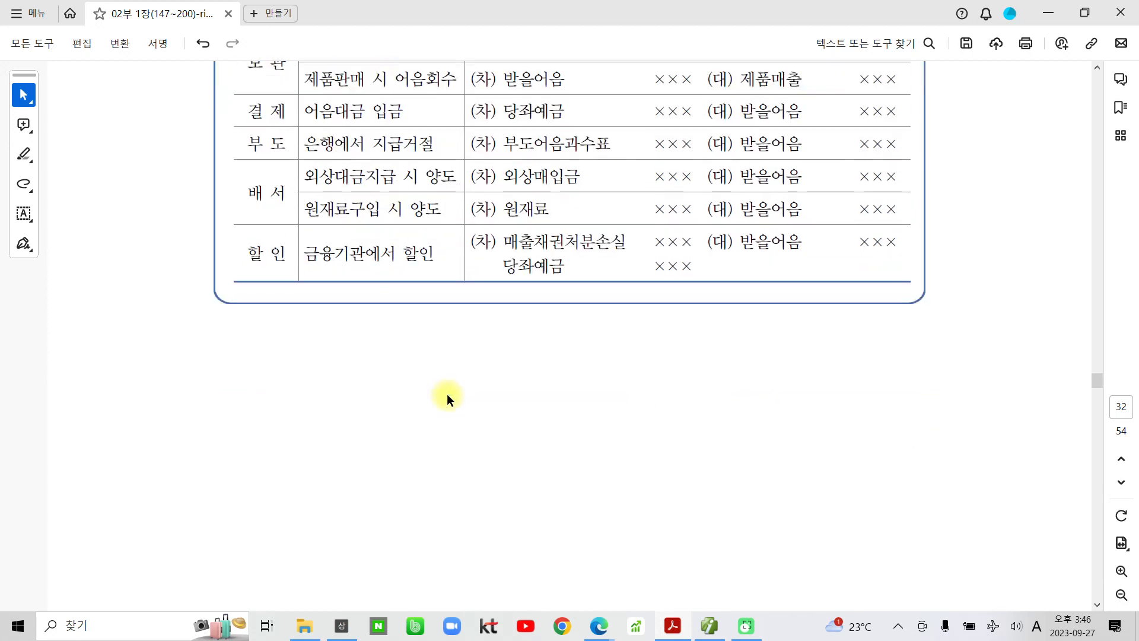
scroll(464, 401, "down", 3)
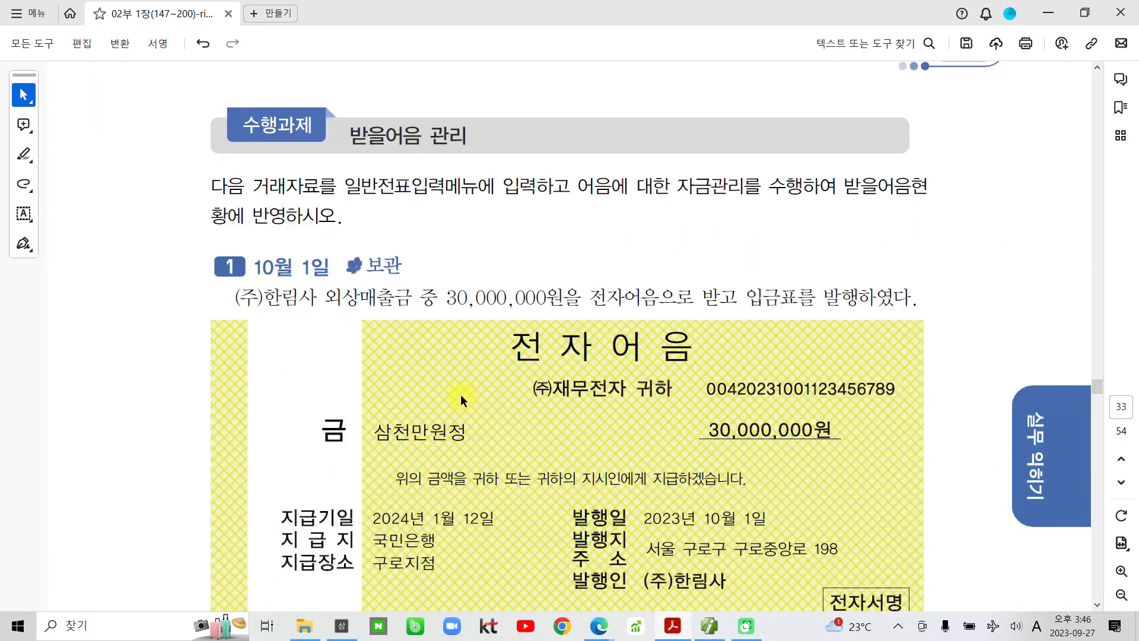
- Highlight 10월 1일 and 전자어음으로 받고 yellow in item 1
left_click_drag(212, 178, 344, 218)
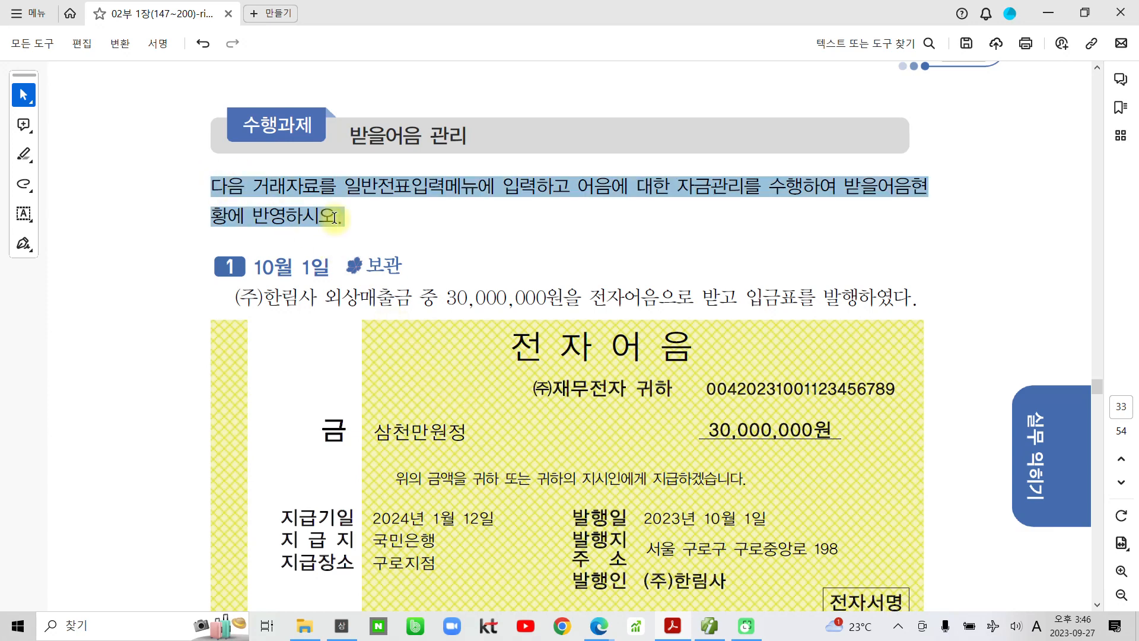
left_click(436, 240)
scroll(453, 280, "down", 2)
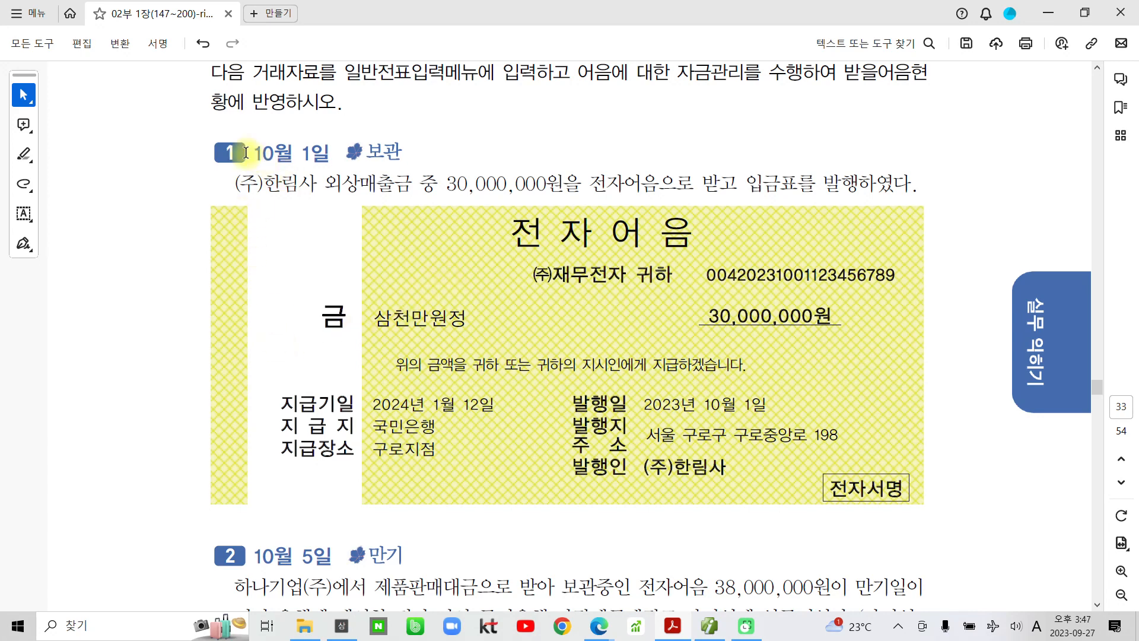
left_click_drag(253, 155, 331, 154)
left_click(337, 126)
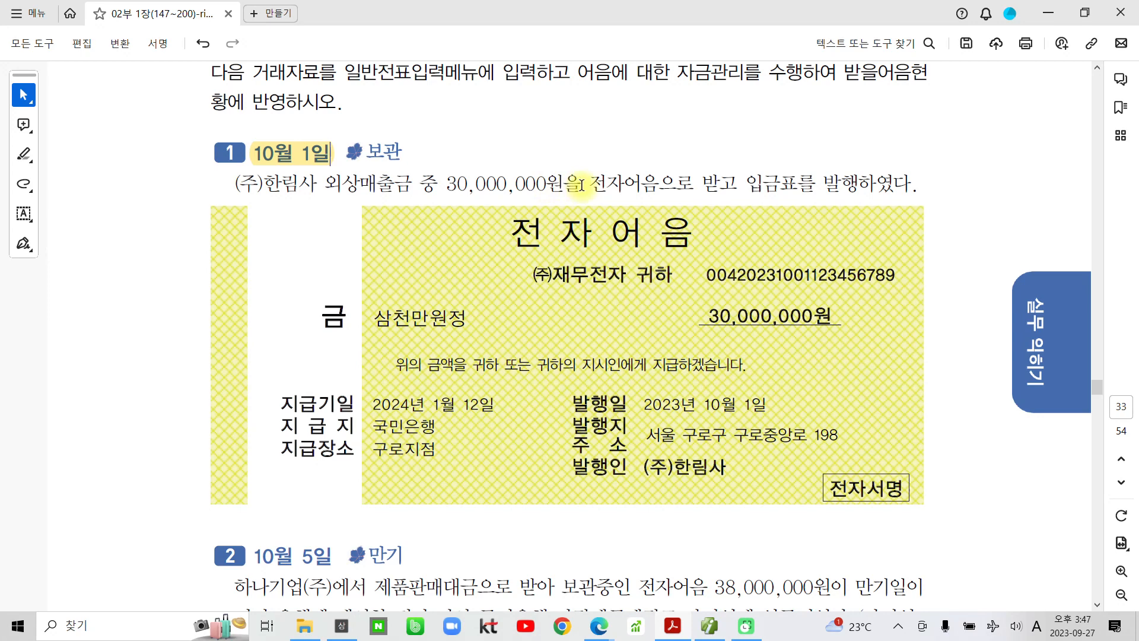
left_click_drag(580, 184, 723, 176)
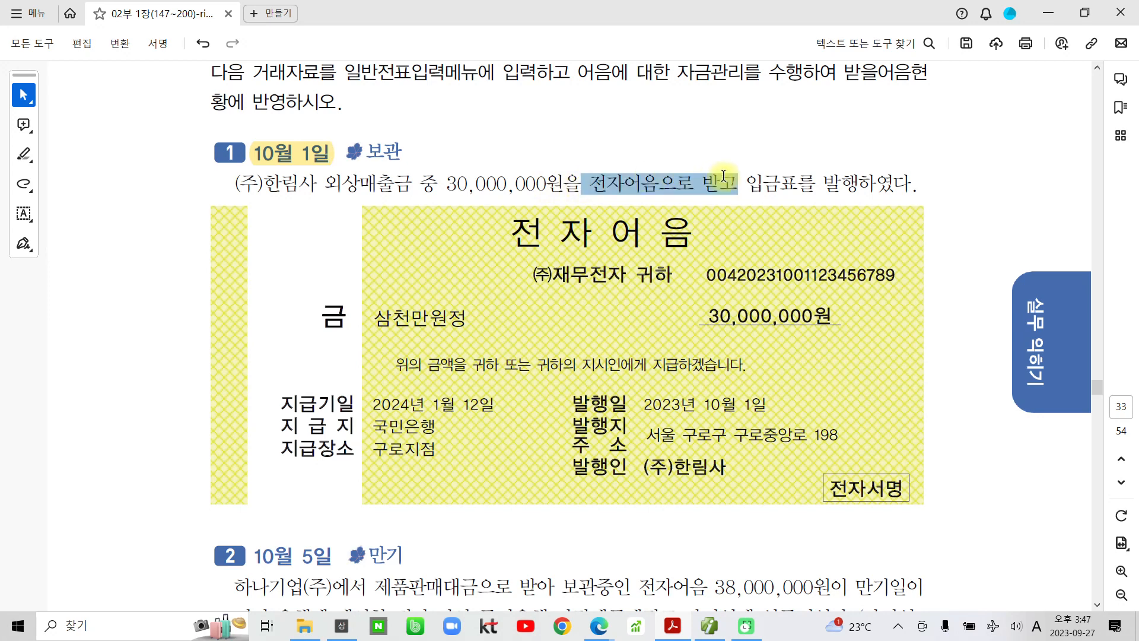
left_click(769, 156)
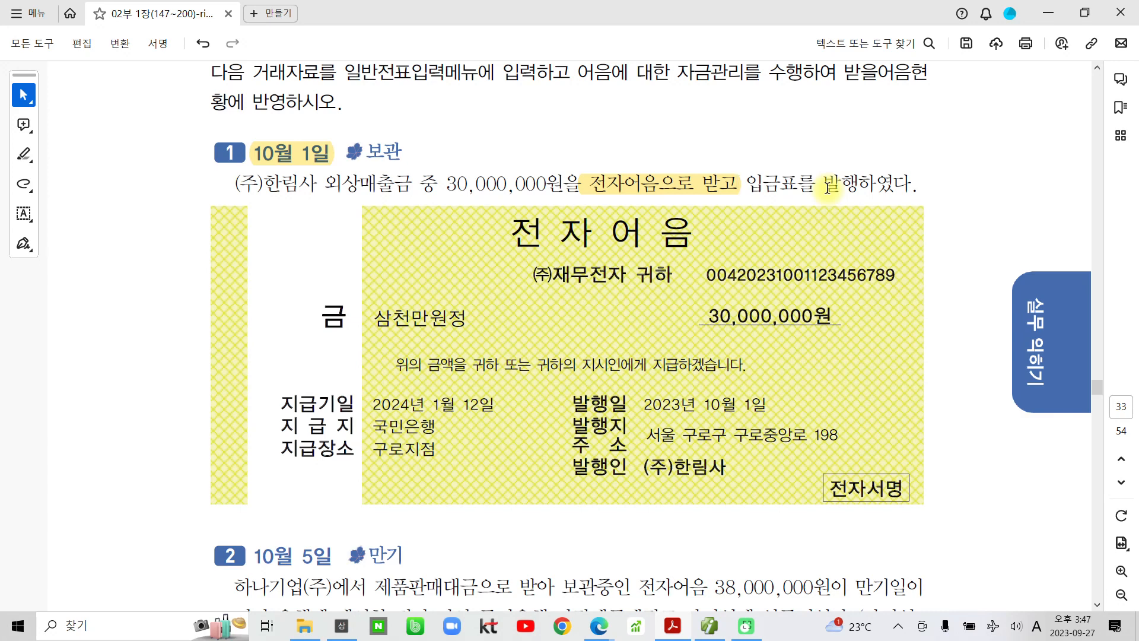
- Sketch red pen notes marking the note and 외상매출금 credit sides, then clear them
mouse_move(642, 181)
left_mouse_down()
mouse_move(571, 178)
mouse_move(732, 178)
mouse_move(593, 161)
mouse_move(623, 112)
mouse_move(664, 114)
mouse_move(644, 167)
mouse_move(687, 159)
left_mouse_up()
mouse_move(383, 140)
left_mouse_down()
mouse_move(319, 172)
mouse_move(444, 193)
mouse_move(391, 139)
mouse_move(354, 151)
left_mouse_up()
mouse_move(365, 105)
left_mouse_down()
mouse_move(347, 126)
mouse_move(371, 138)
mouse_move(389, 143)
mouse_move(403, 120)
left_mouse_up()
left_click_drag(405, 88, 405, 141)
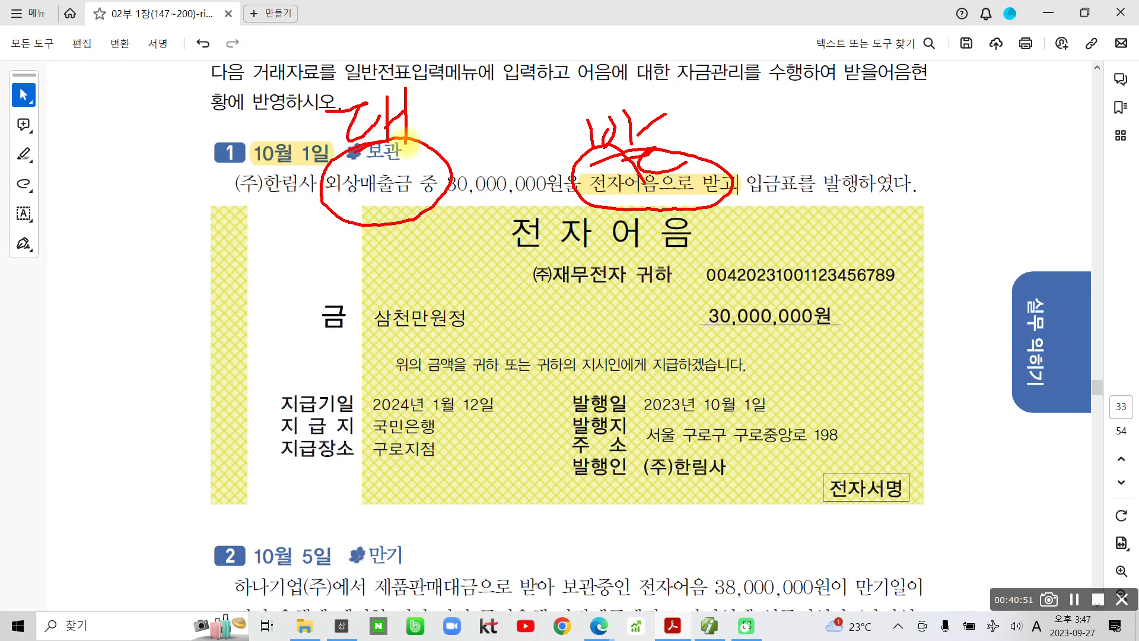
key("Escape")
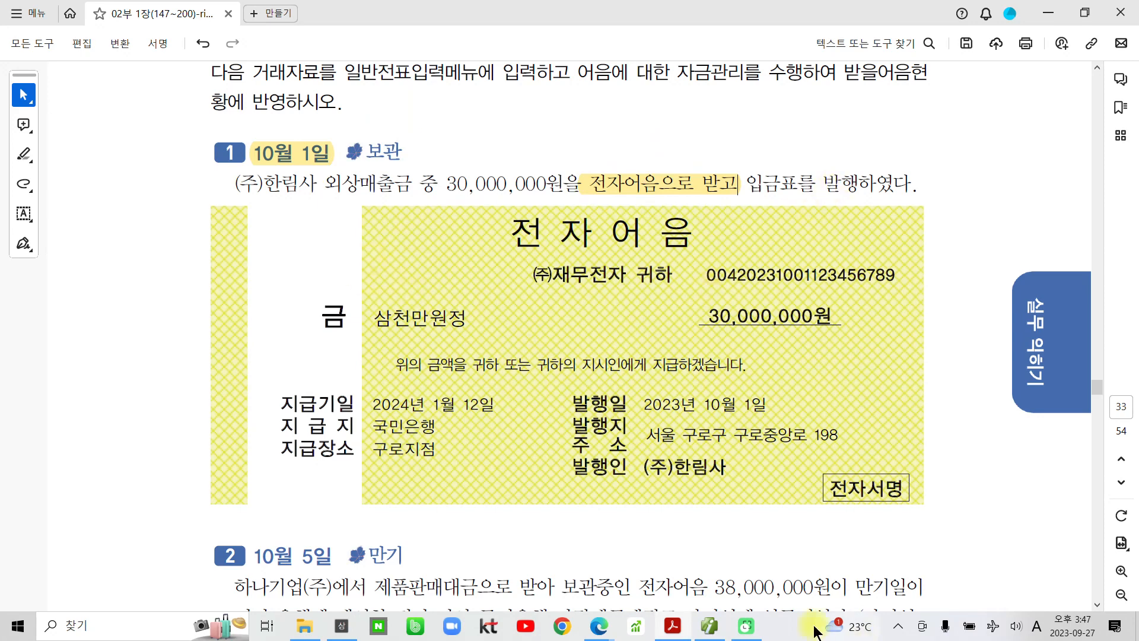
- Return to 일반전표입력 and set the voucher date to October 1
left_click(709, 625)
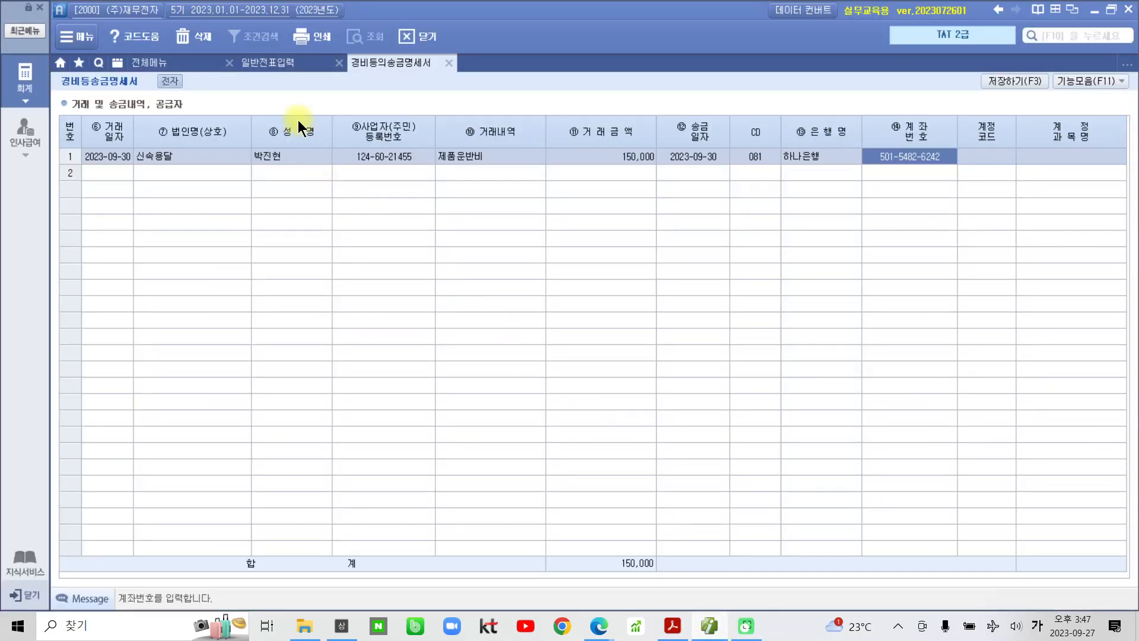
left_click(275, 63)
left_click(177, 111)
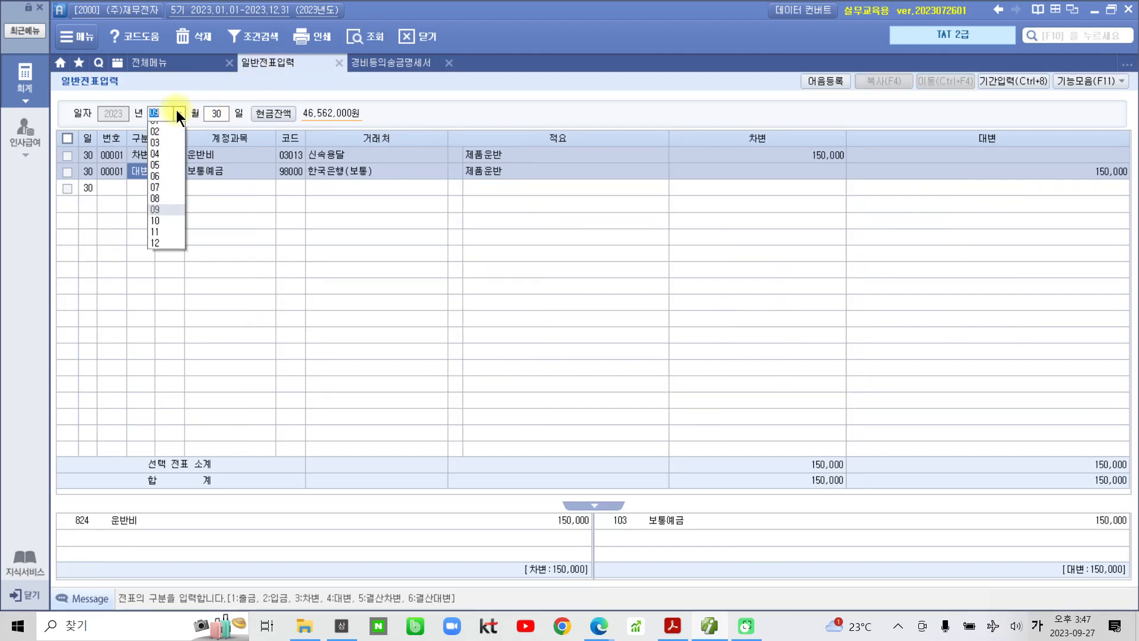
left_click(161, 229)
type("1")
key("Return")
- Enter the debit line: 110 받을어음, partner (주)한림사, summary 01, 30,000,000
type("3")
key("Return")
type("110")
key("Return")
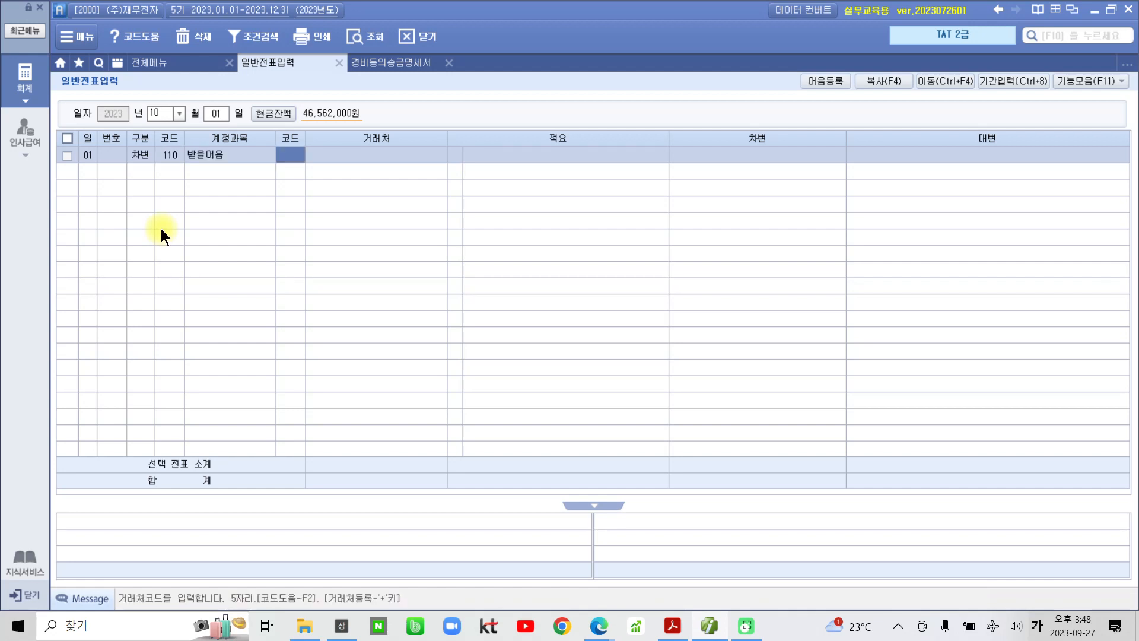
type("01001")
key("Return")
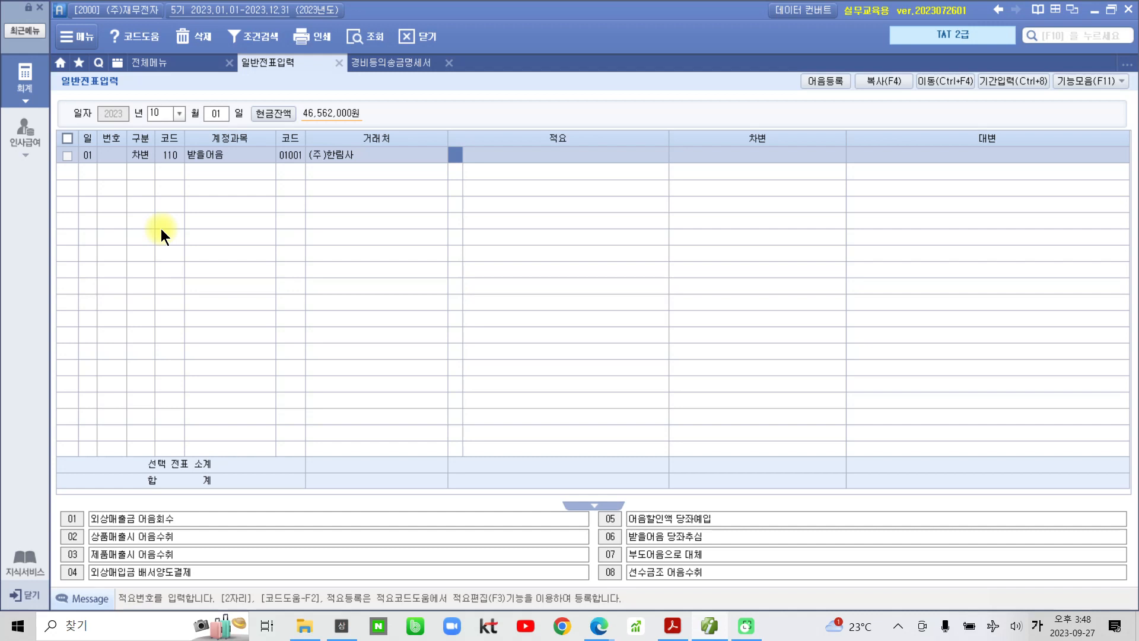
type("1")
key("Return")
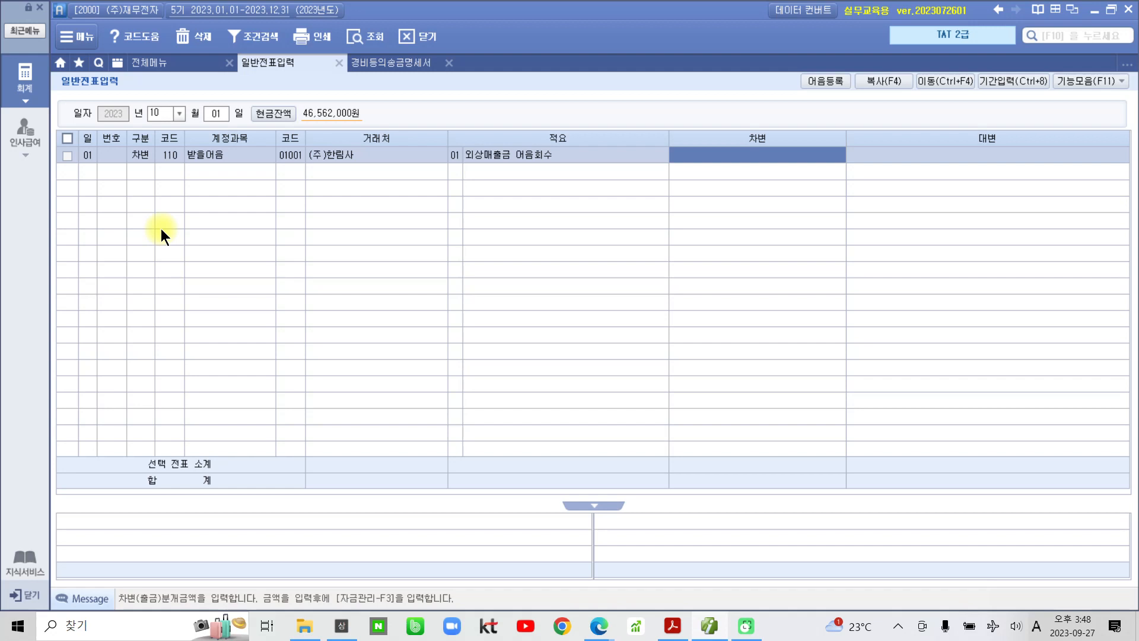
type("30000000")
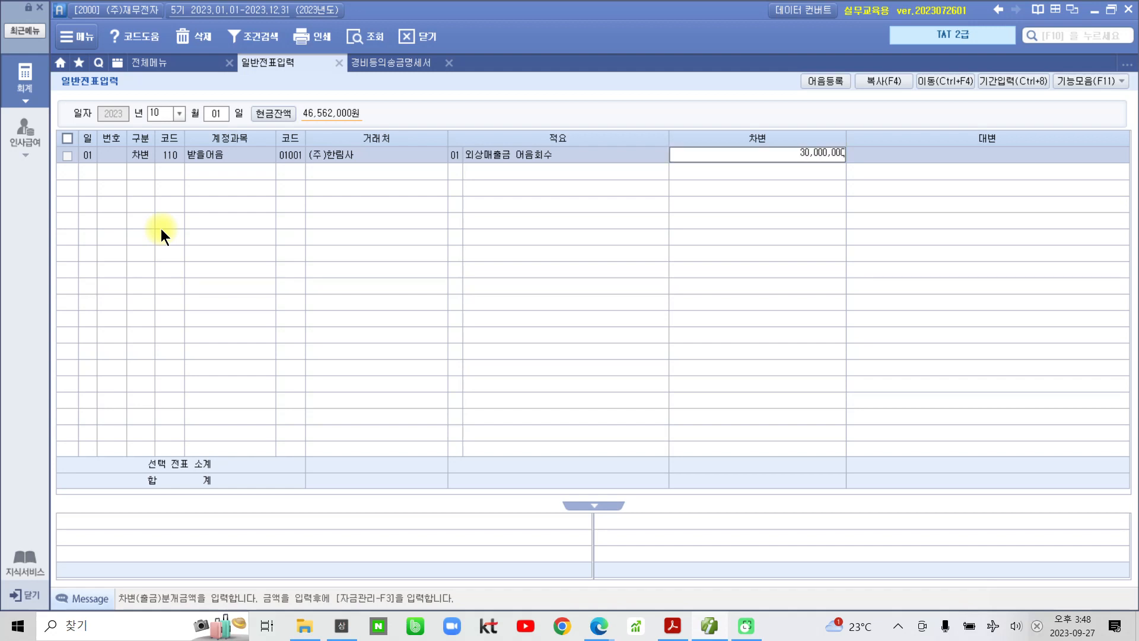
key("Return")
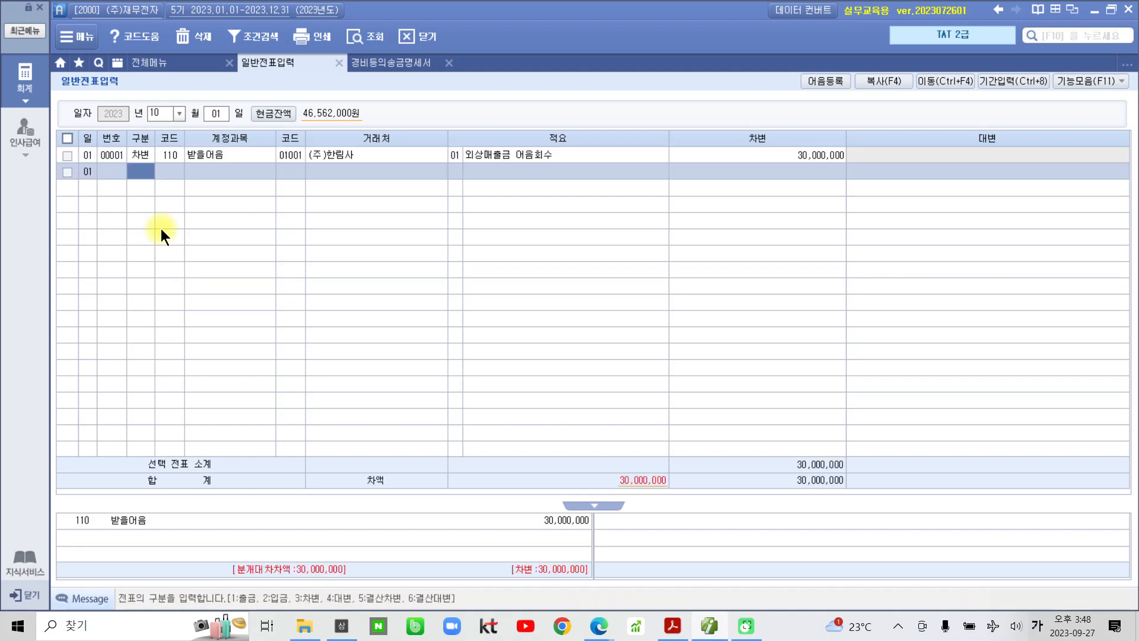
- Add the credit line: 108 외상매출금 for (주)한림사, 30,000,000
type("4")
key("Return")
type("108")
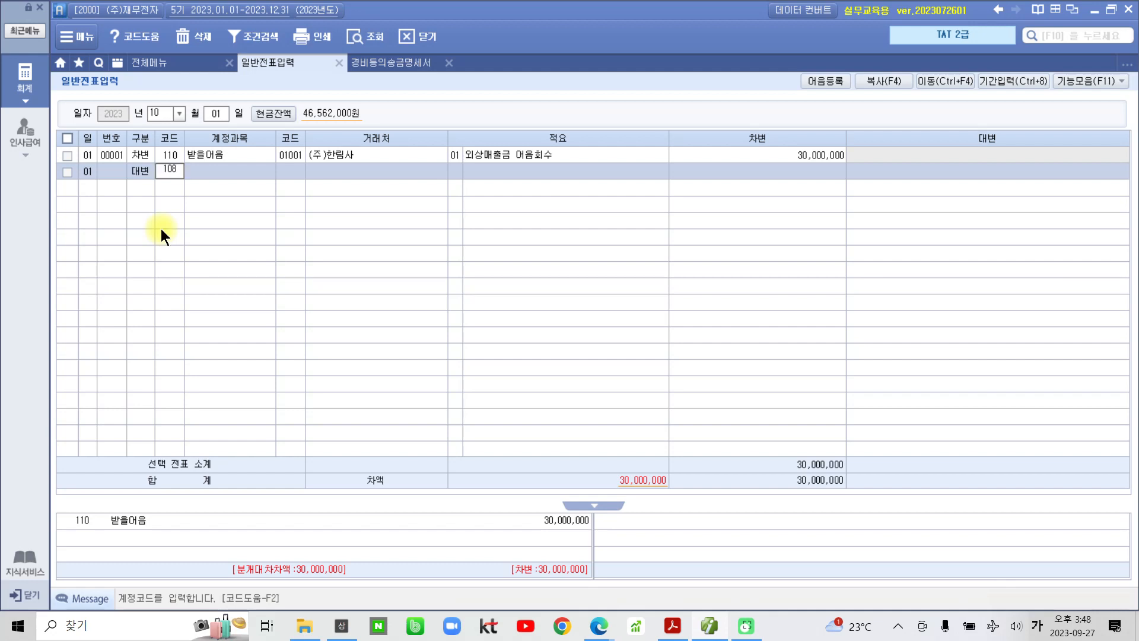
key("Return")
type("1001")
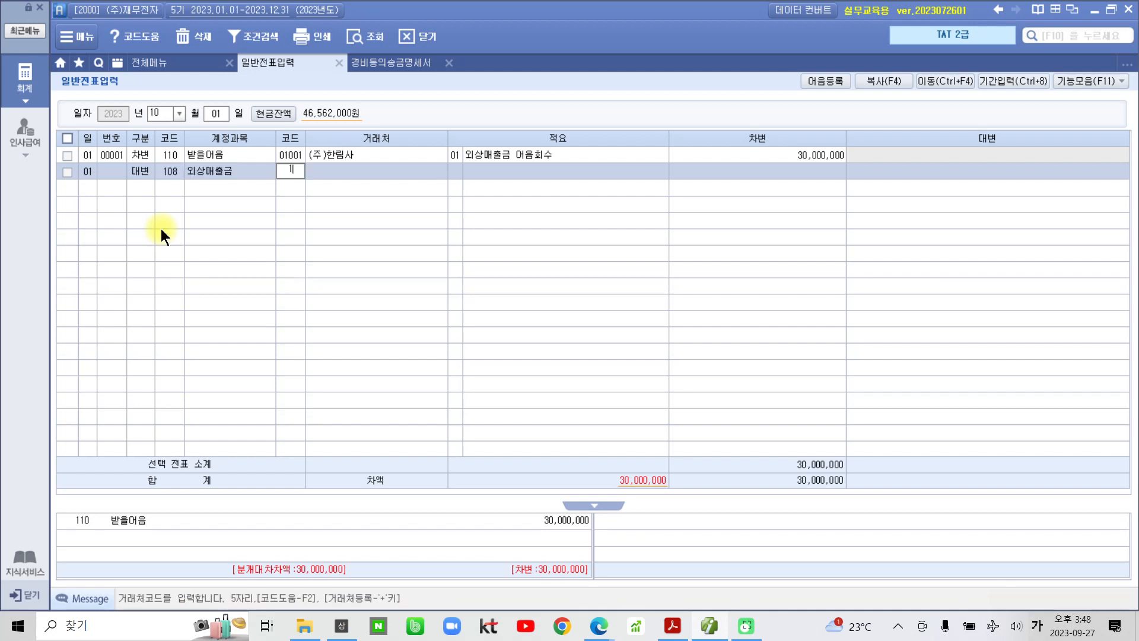
key("Return")
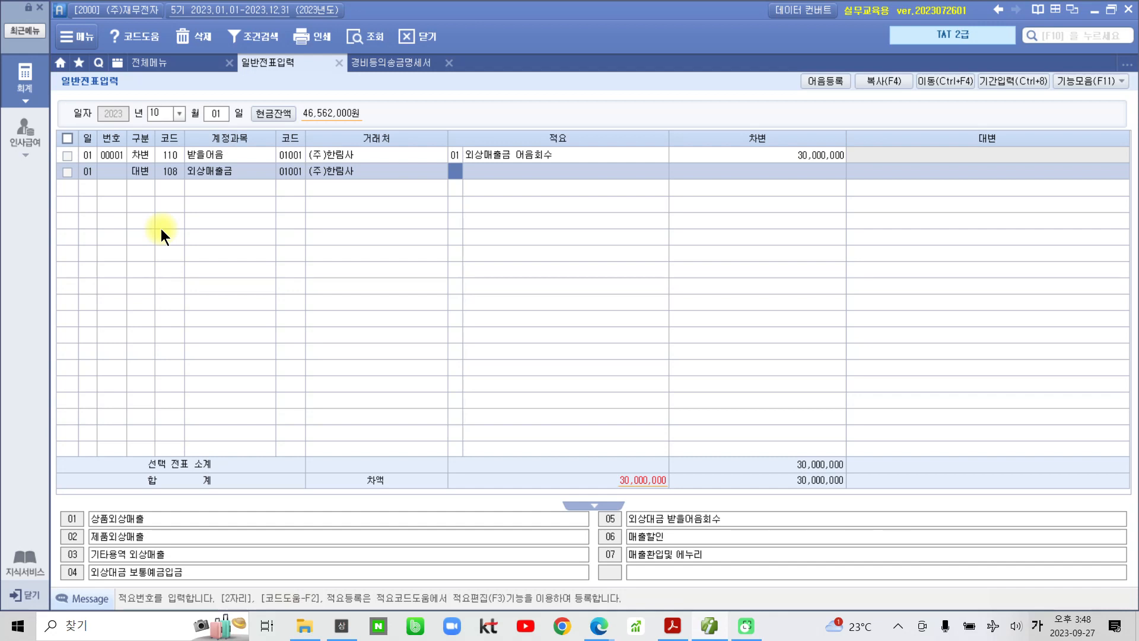
key("Return")
key("Return")
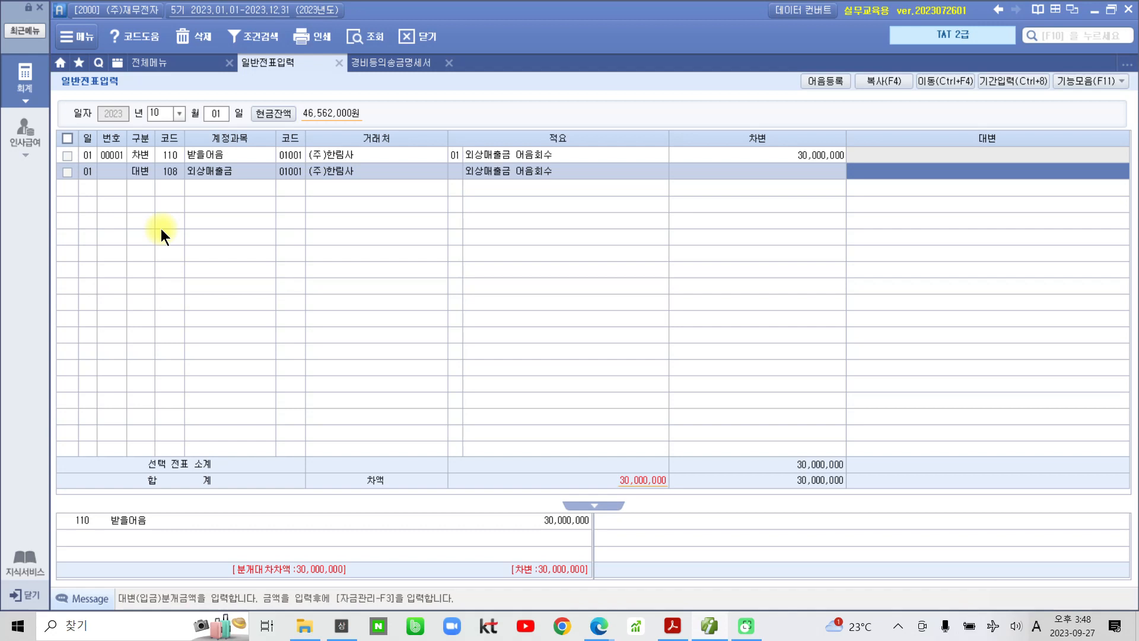
type("30")
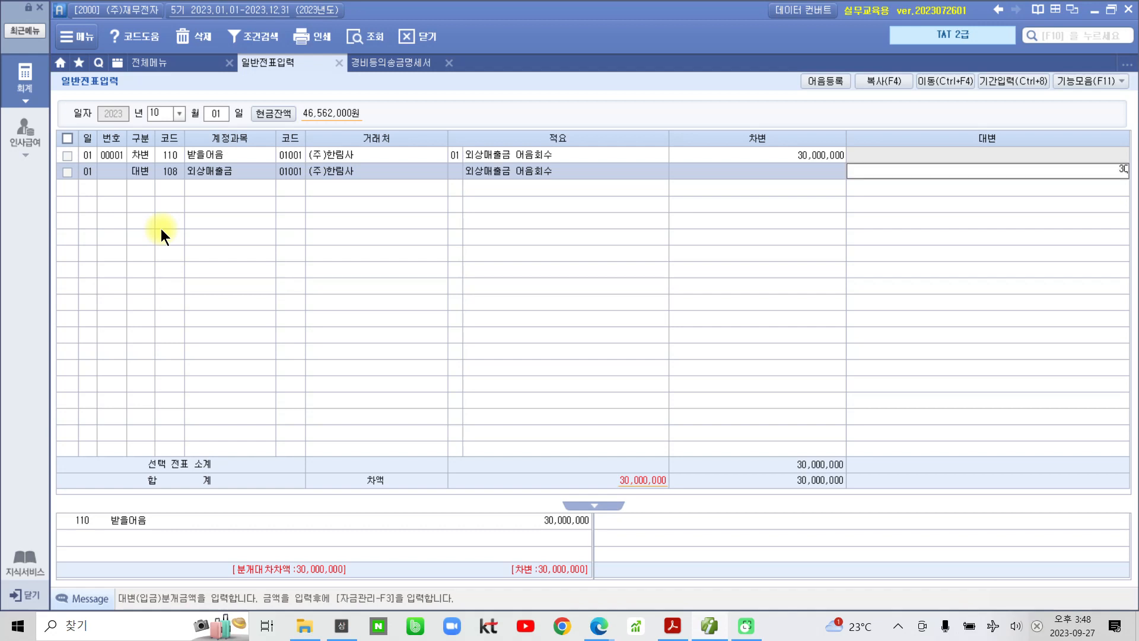
type("++")
key("Return")
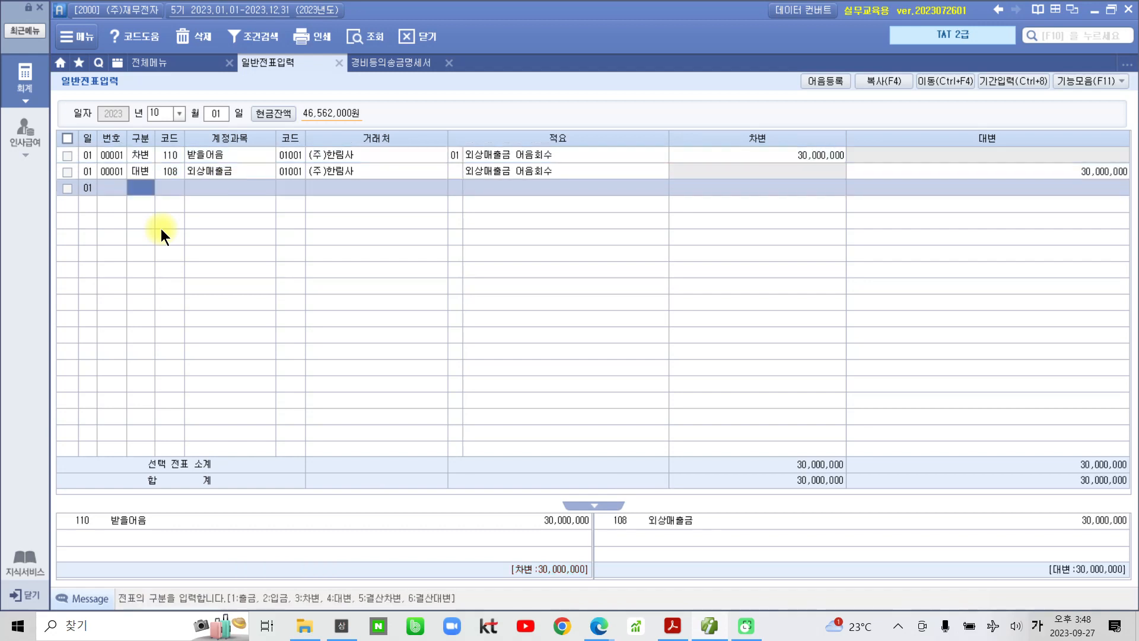
- Select the 받을어음 debit line's 적요 cell to bring up its note details
left_click(200, 158)
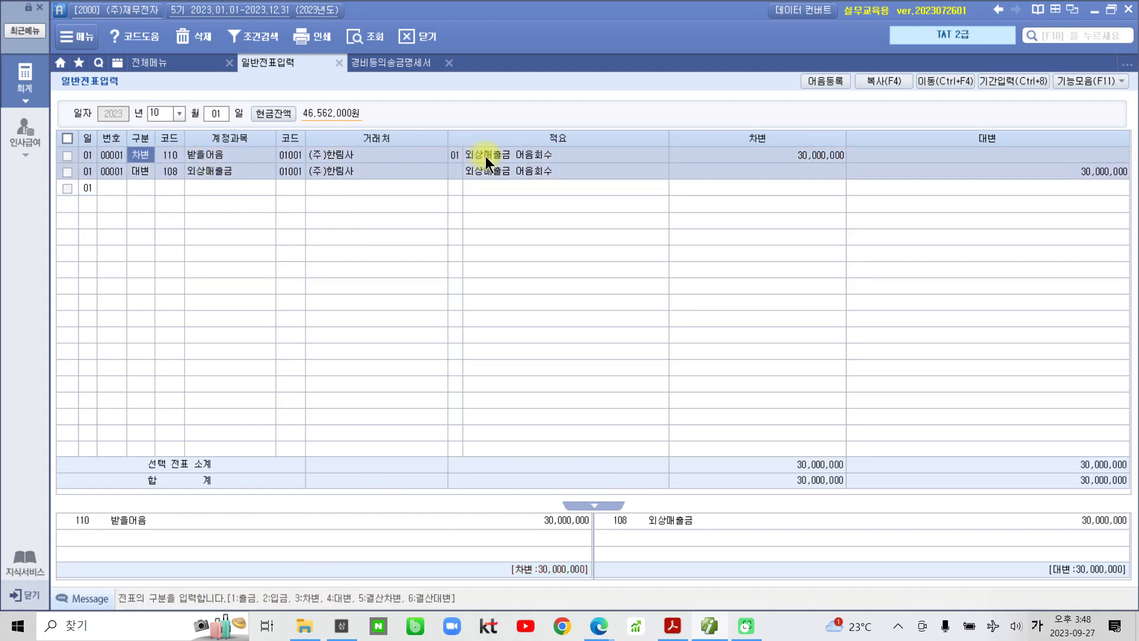
left_click(572, 155)
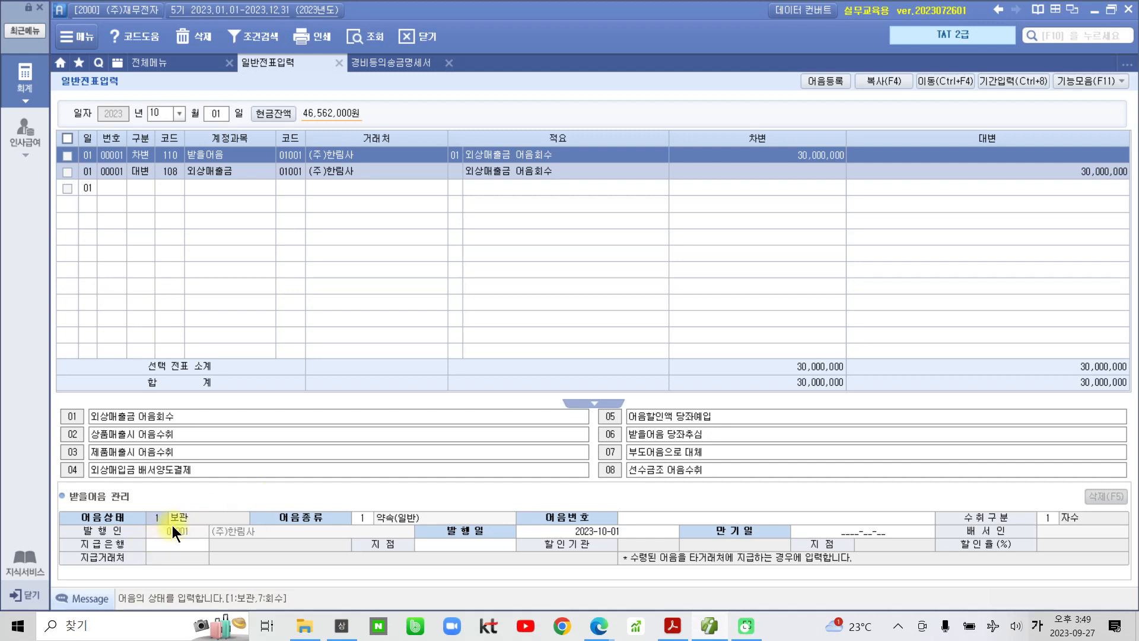
- Set note type 6 (전자), enter the note number, keep issue date 2023-10-01, and set maturity 2024-01-12
left_click(354, 517)
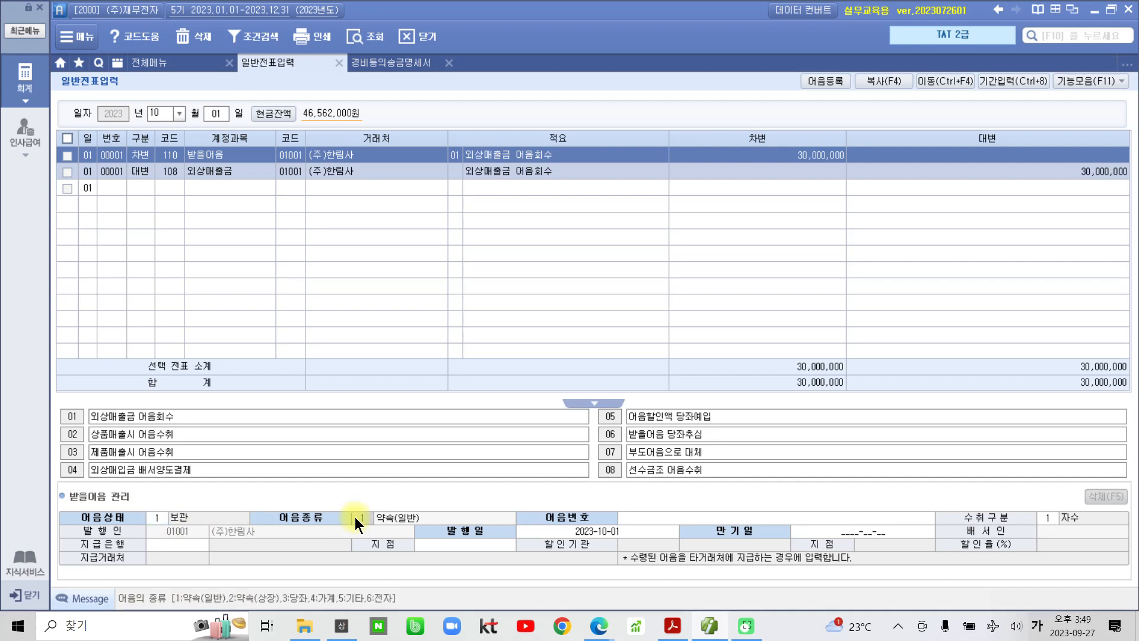
type("6")
key("Return")
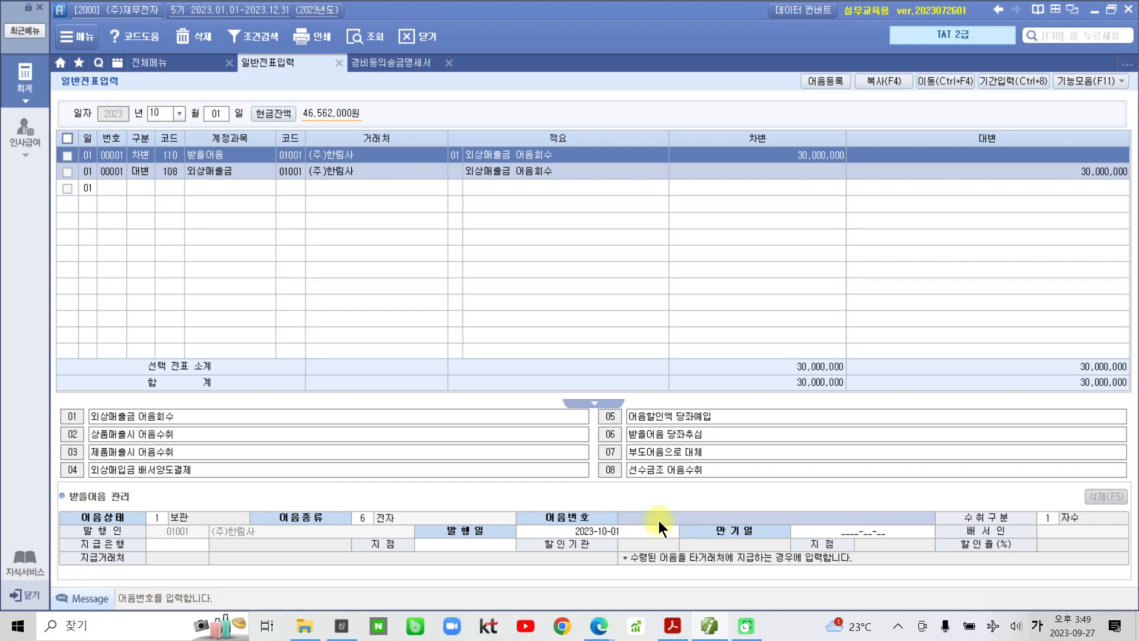
left_click(621, 517)
type("004")
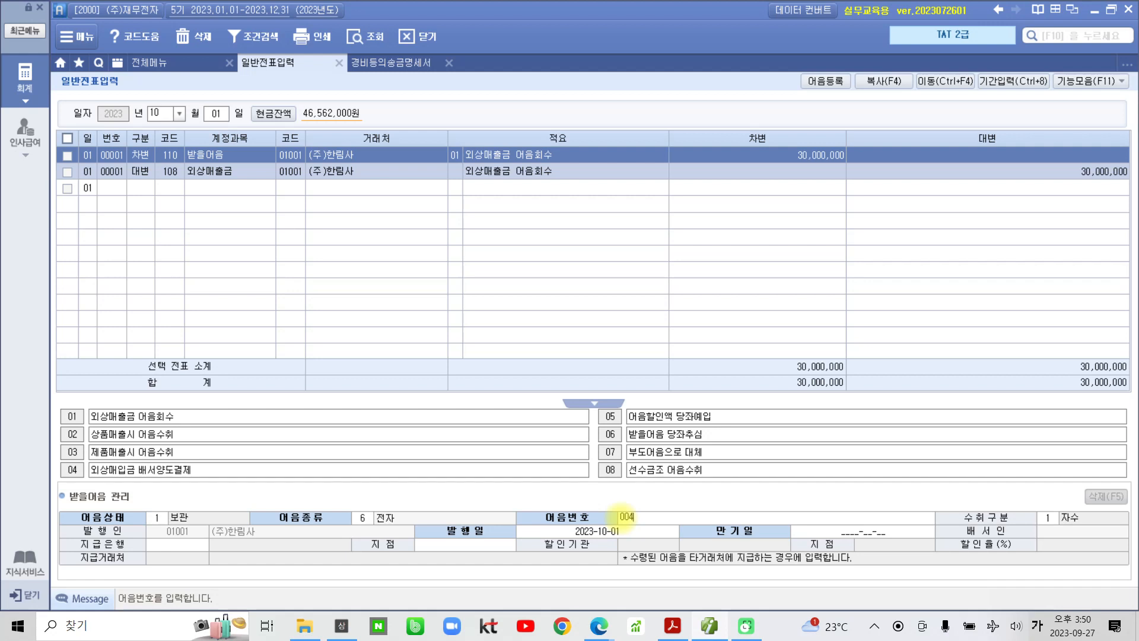
type("20231001123456789")
key("Return")
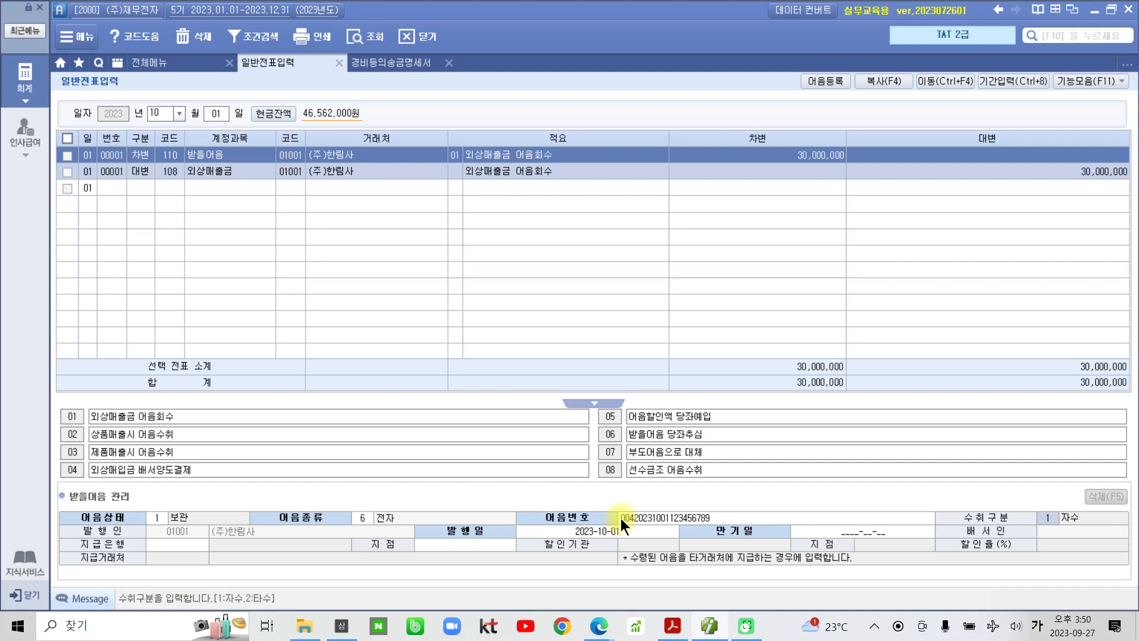
key("Return")
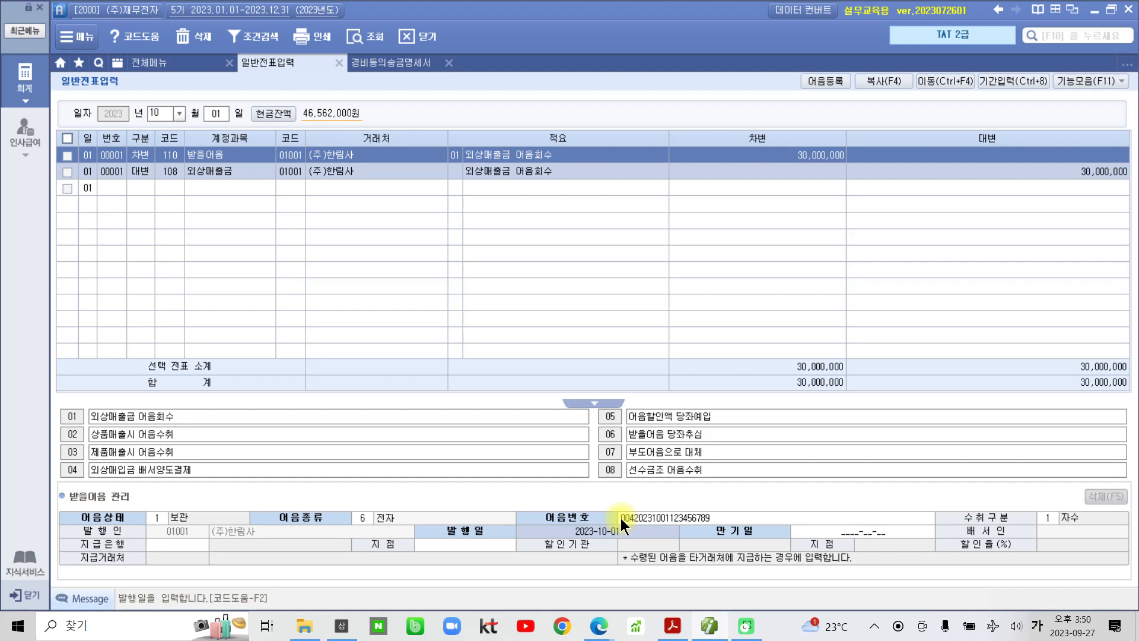
key("Return")
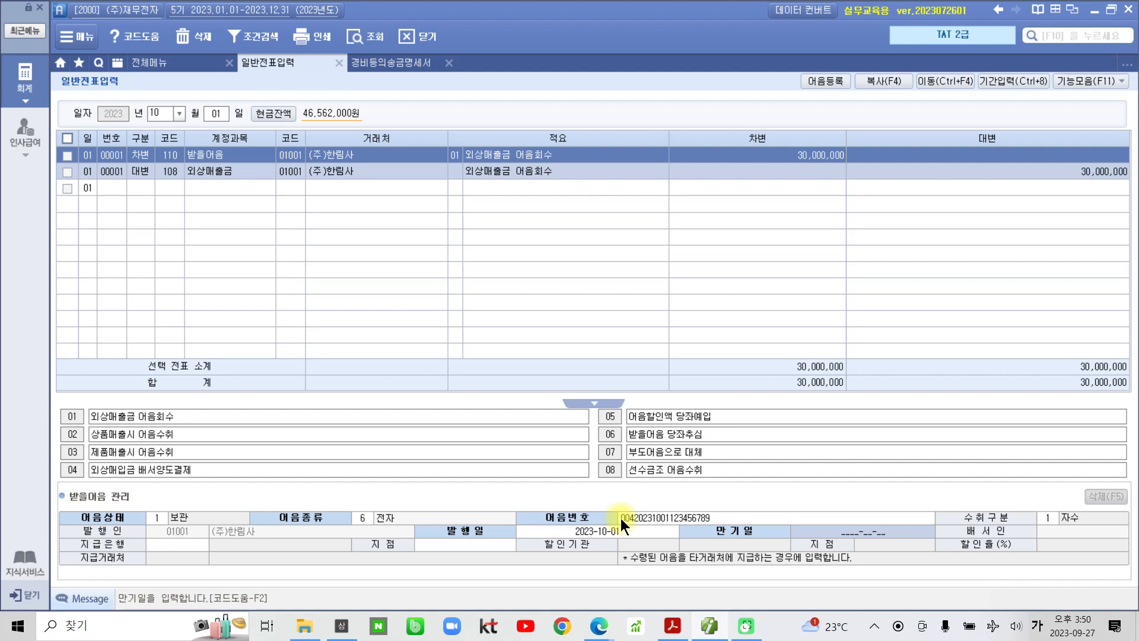
type("2024-")
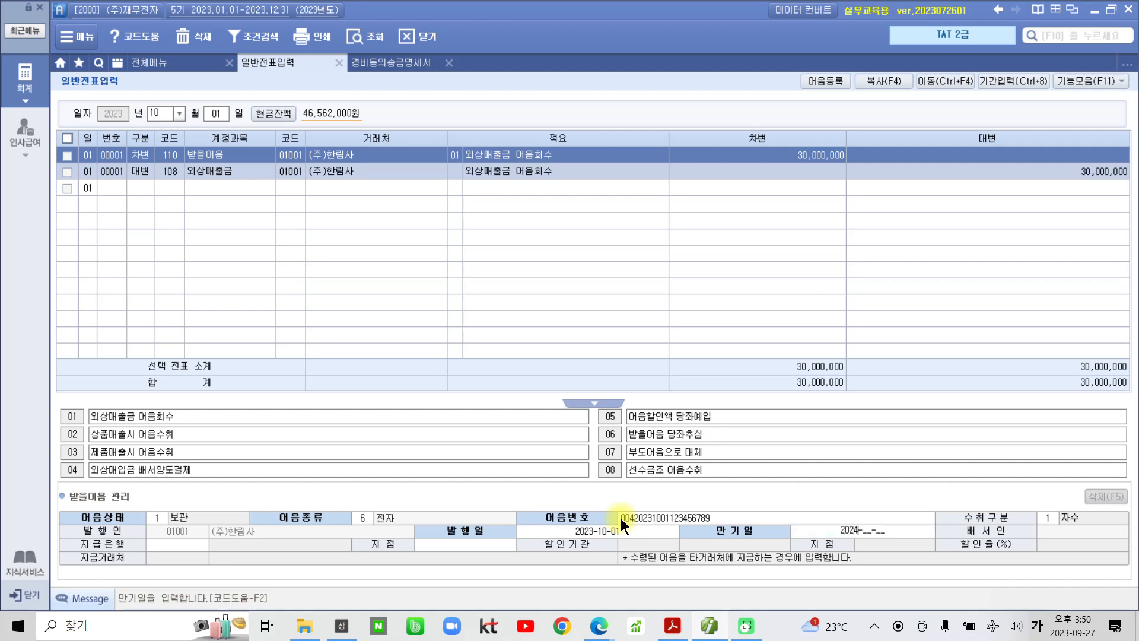
type("01-12")
key("Return")
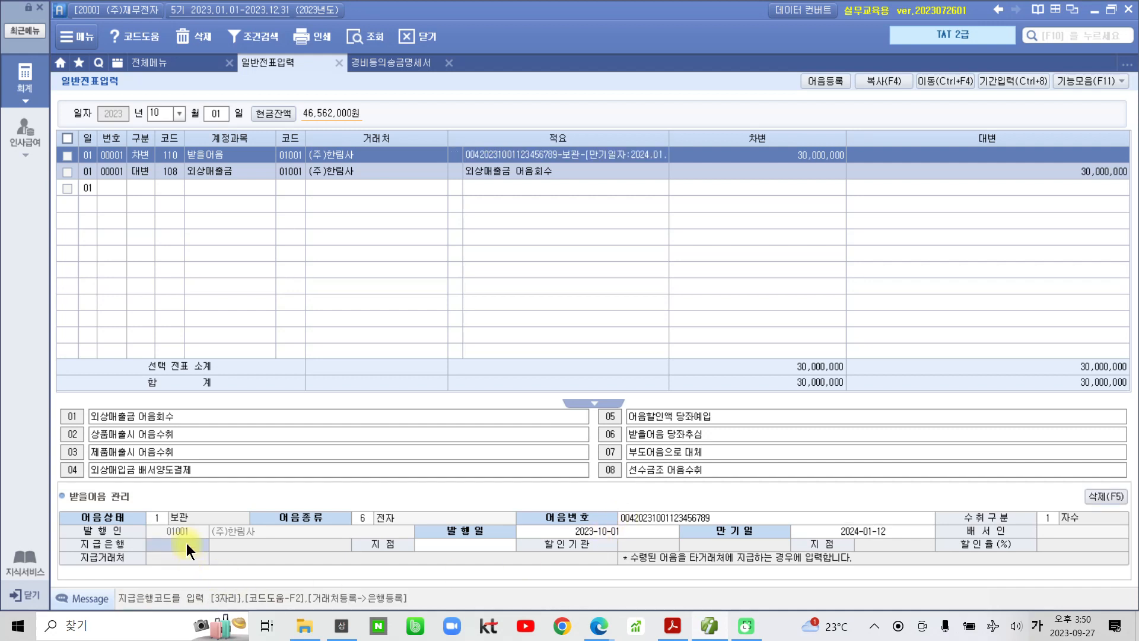
- Set the paying bank to 300 국민은행 with branch 구로
key("F2")
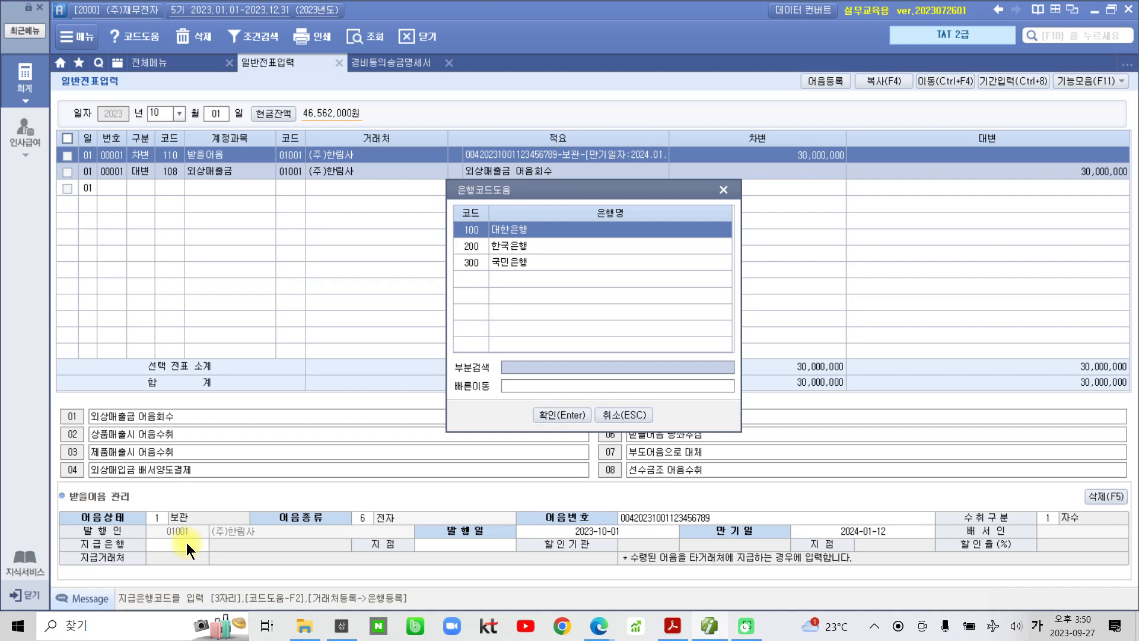
left_click(507, 261)
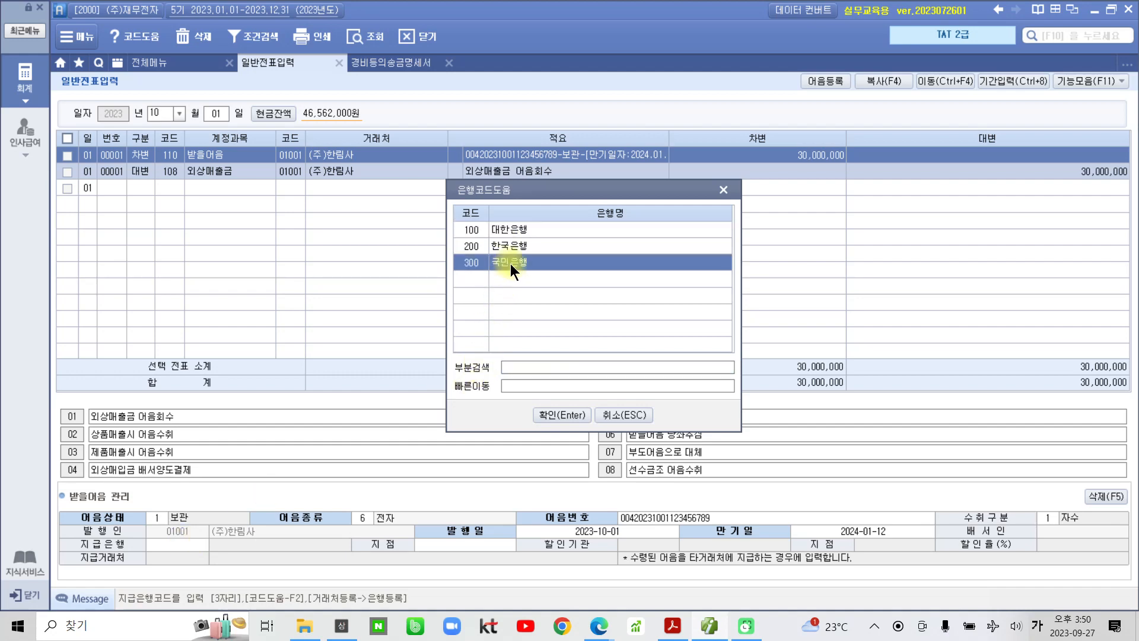
left_click(543, 416)
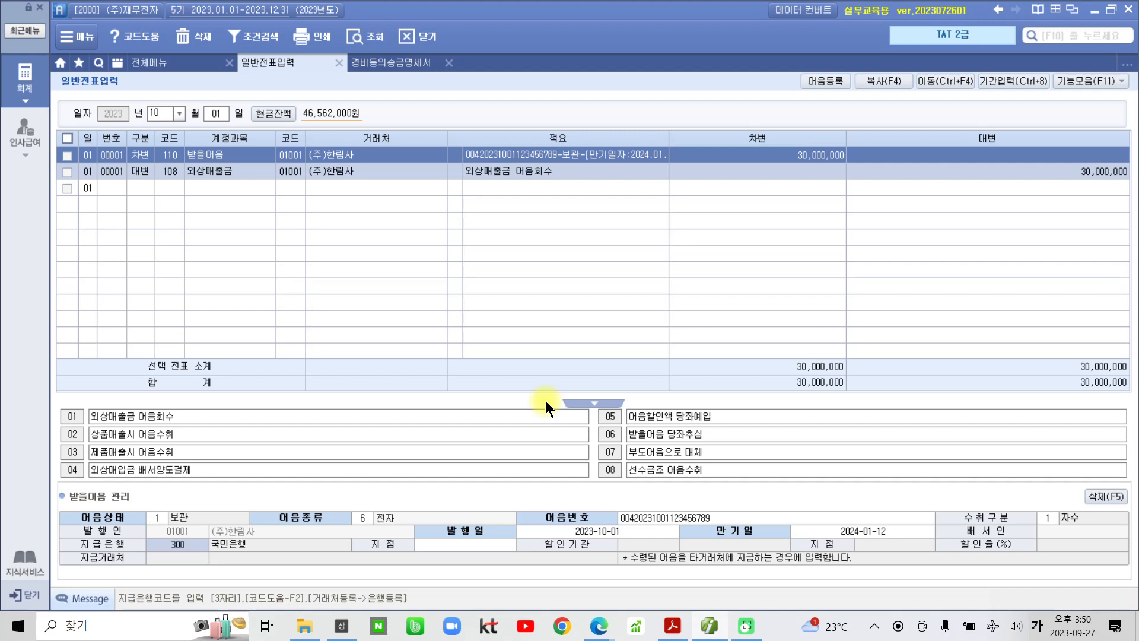
key("Return")
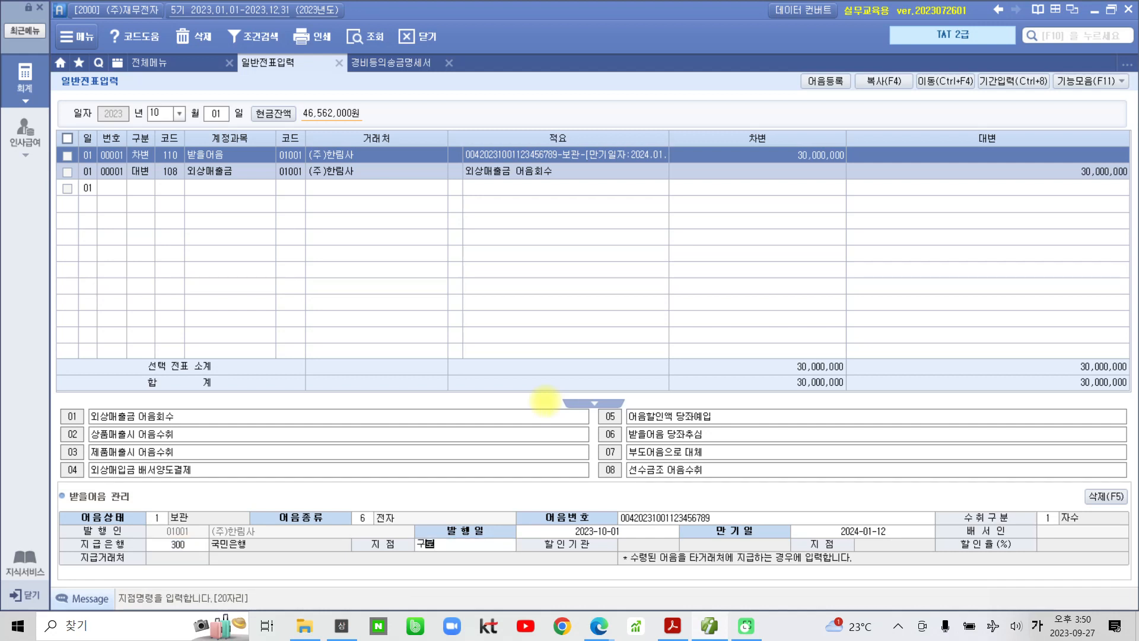
type("구로")
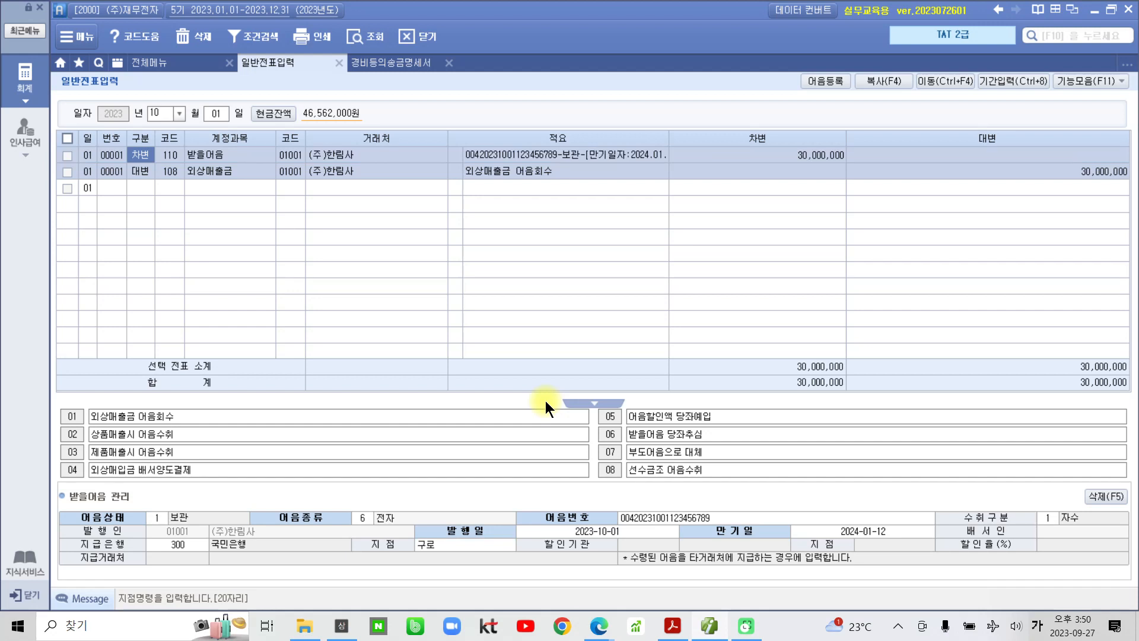
key("ctrl+2")
mouse_move(430, 169)
left_mouse_down()
mouse_move(656, 172)
mouse_move(457, 122)
mouse_move(417, 163)
left_mouse_up()
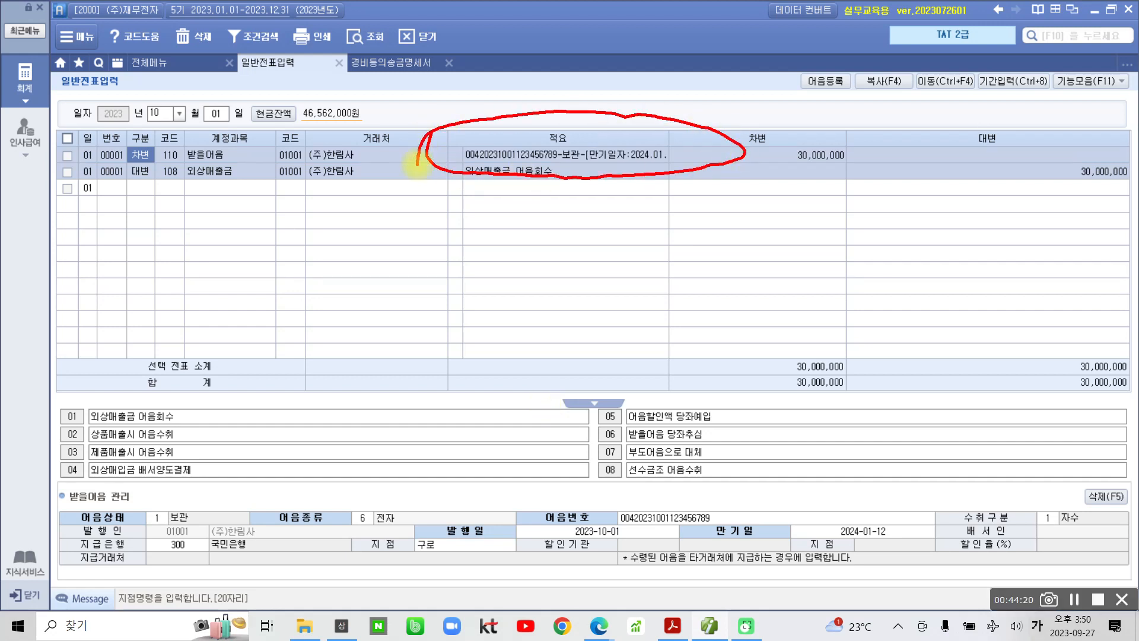